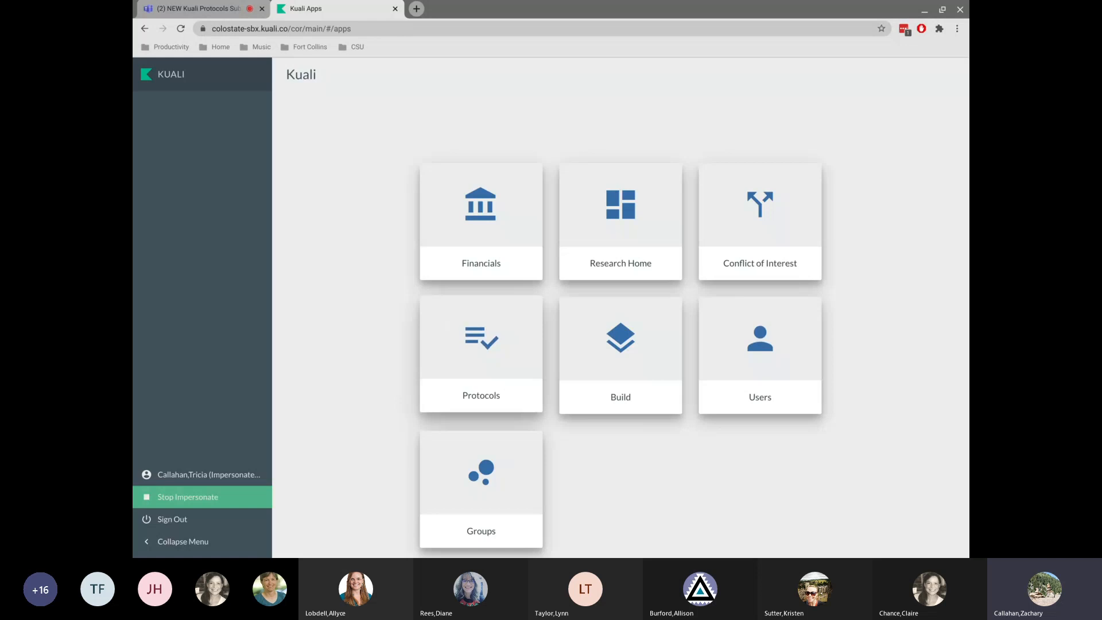
Open the Protocols app and view the protocol types offered for a new protocol.
{"action": "left_click", "coordinate": [477, 327]}
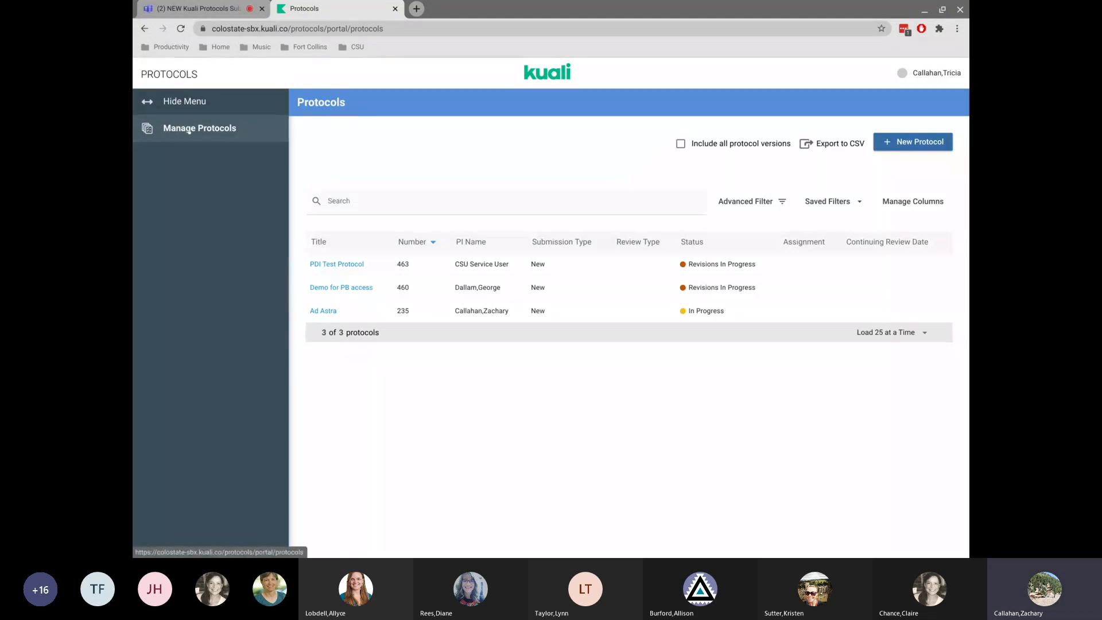
{"action": "left_click", "coordinate": [908, 144]}
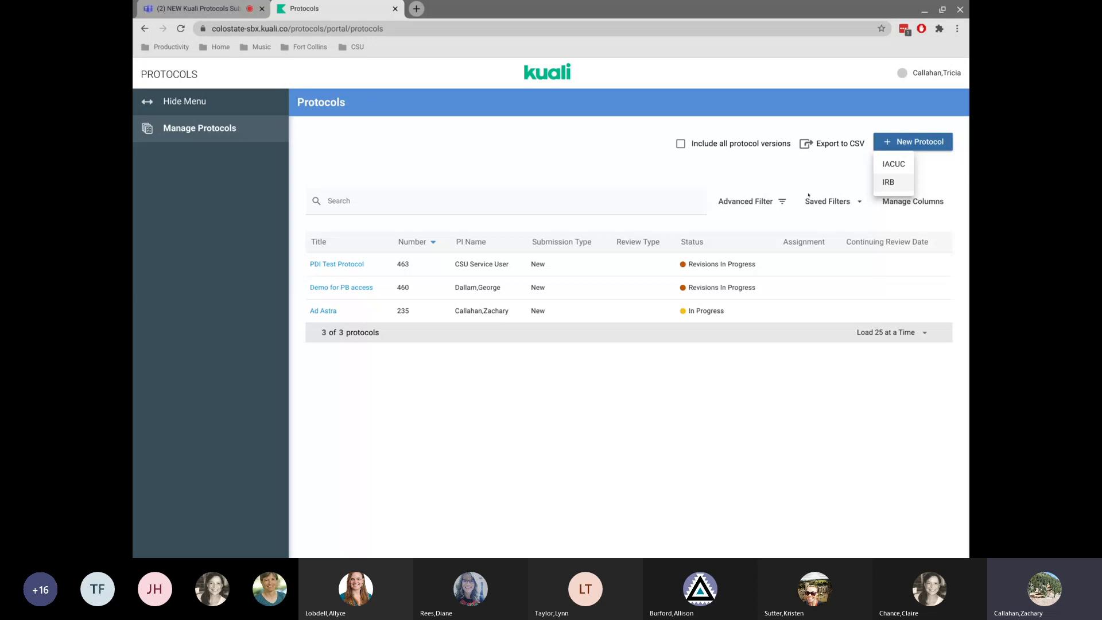
{"action": "left_click", "coordinate": [407, 160]}
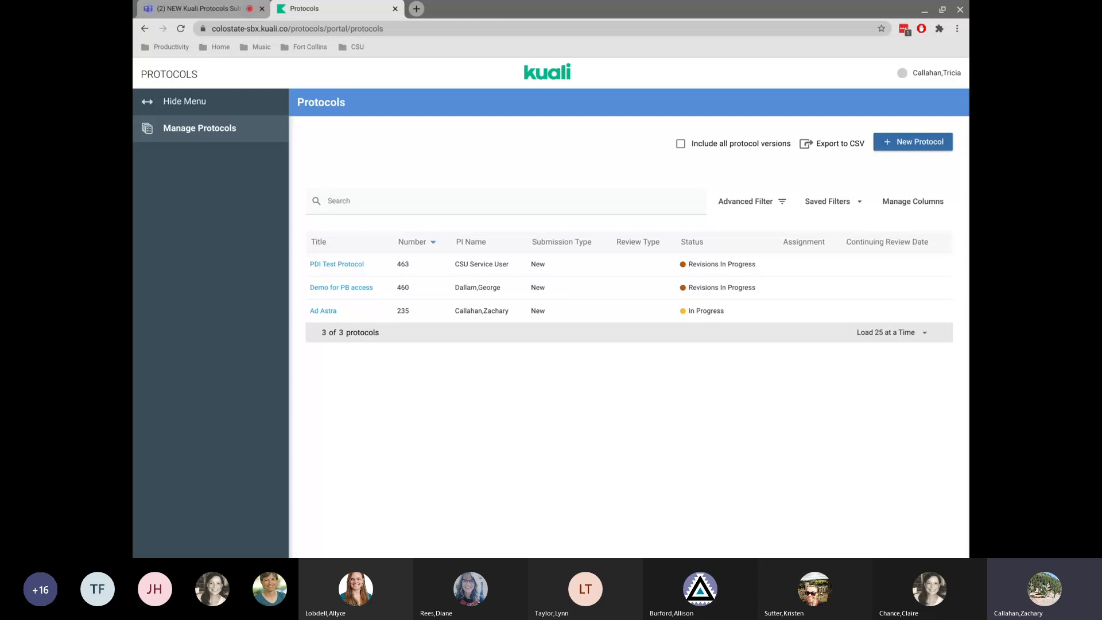
Search the protocols for canine, then clear the search.
{"action": "type", "text": "canine"}
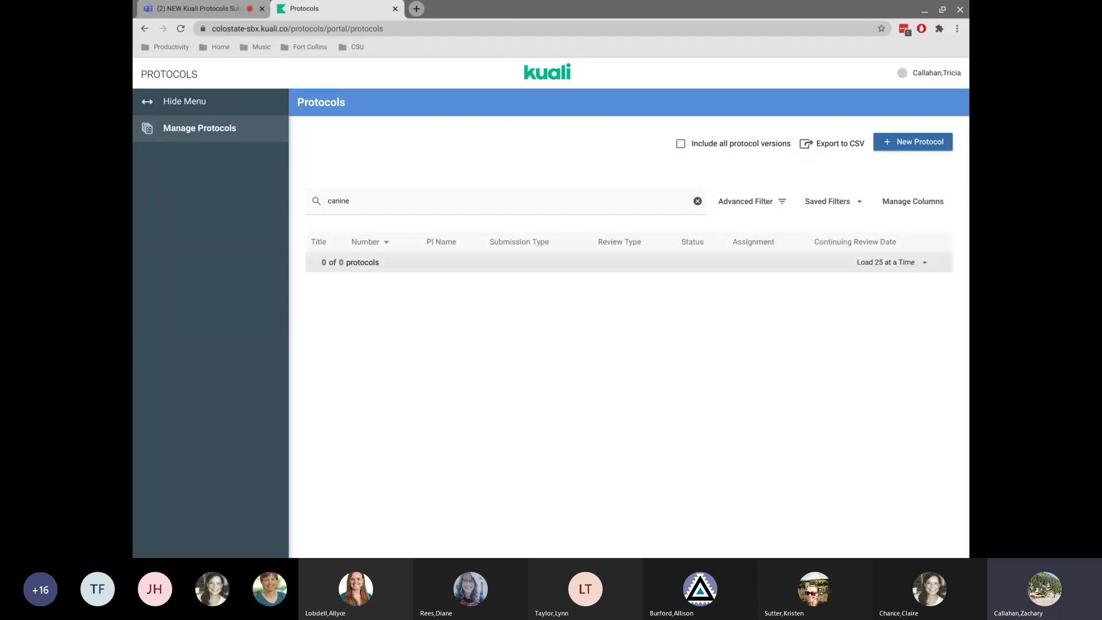
{"action": "key", "text": "BackSpace"}
{"action": "key", "text": "BackSpace"}
{"action": "key", "text": "BackSpace"}
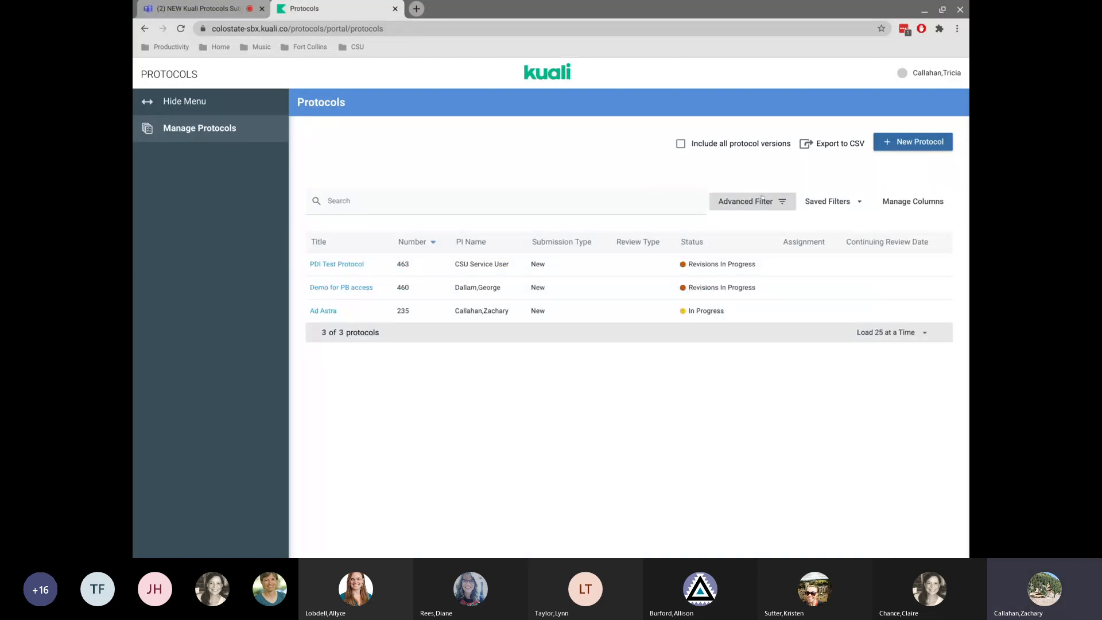
Open the advanced filter and add a rule on the Status field.
{"action": "left_click", "coordinate": [771, 210]}
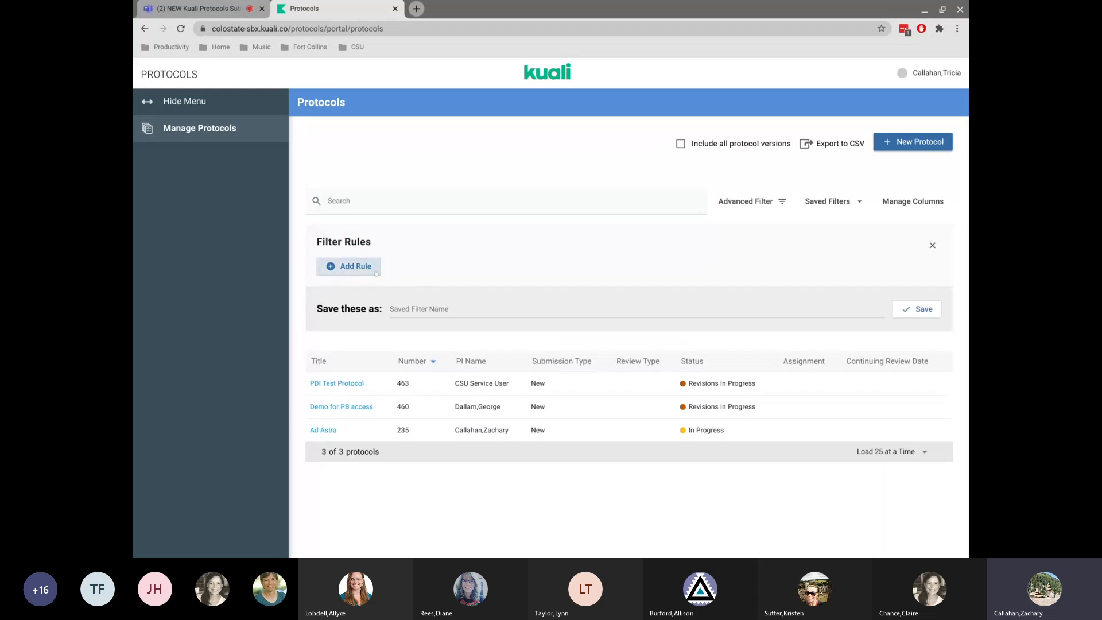
{"action": "left_click", "coordinate": [358, 266]}
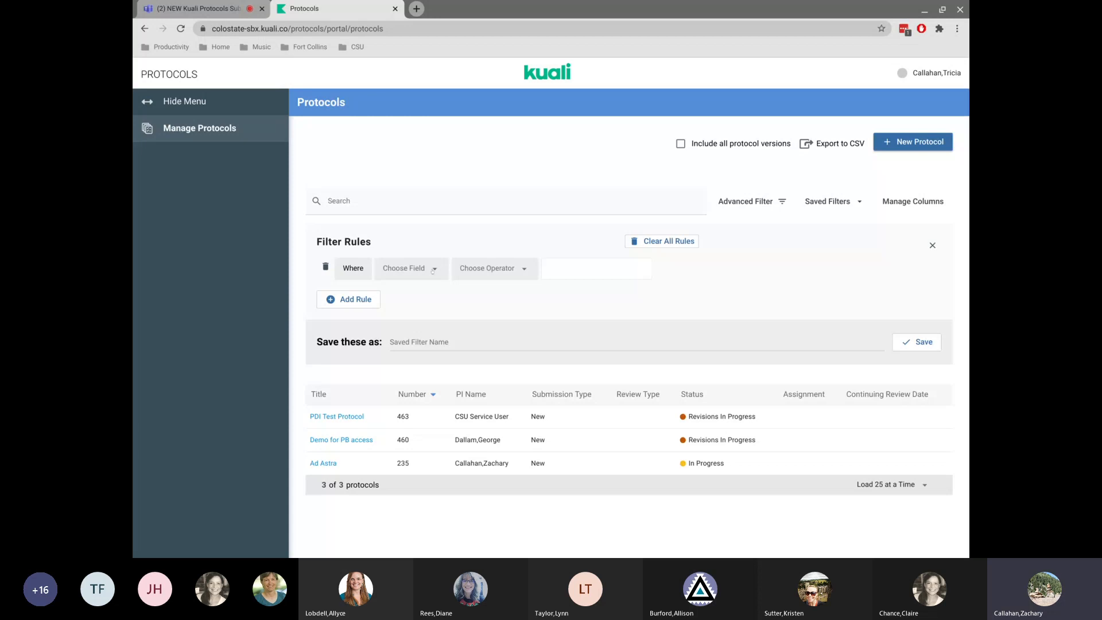
{"action": "left_click", "coordinate": [407, 268]}
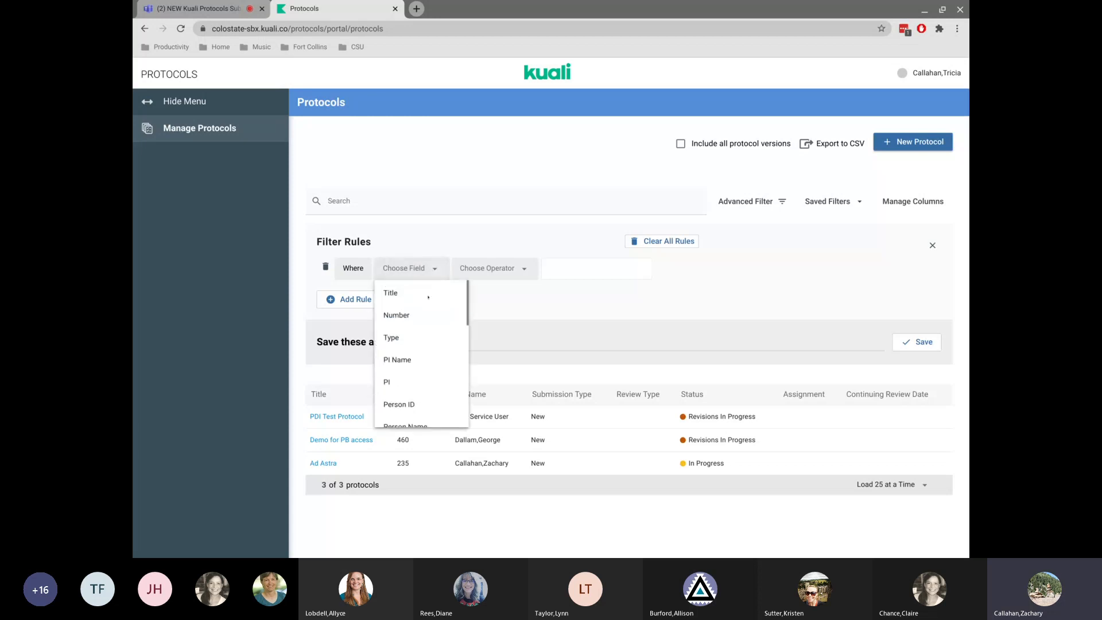
{"action": "scroll", "coordinate": [417, 353], "scroll_direction": "down", "scroll_amount": 3}
{"action": "scroll", "coordinate": [417, 353], "scroll_direction": "down", "scroll_amount": 3}
{"action": "scroll", "coordinate": [417, 352], "scroll_direction": "up", "scroll_amount": 4}
{"action": "scroll", "coordinate": [417, 362], "scroll_direction": "up", "scroll_amount": 3}
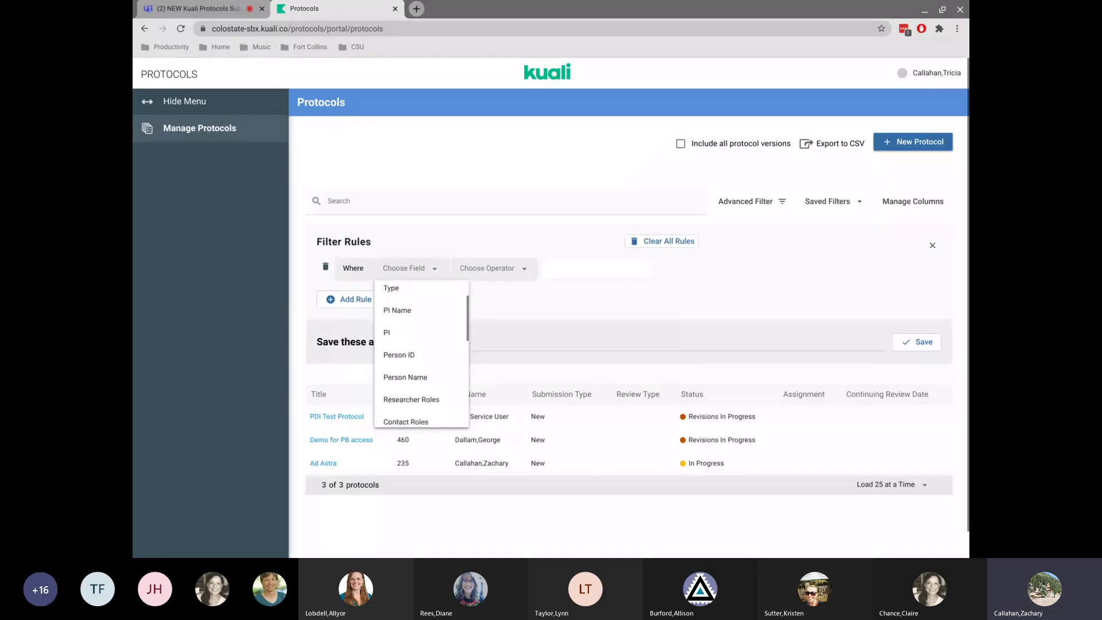
{"action": "scroll", "coordinate": [417, 356], "scroll_direction": "down", "scroll_amount": 5}
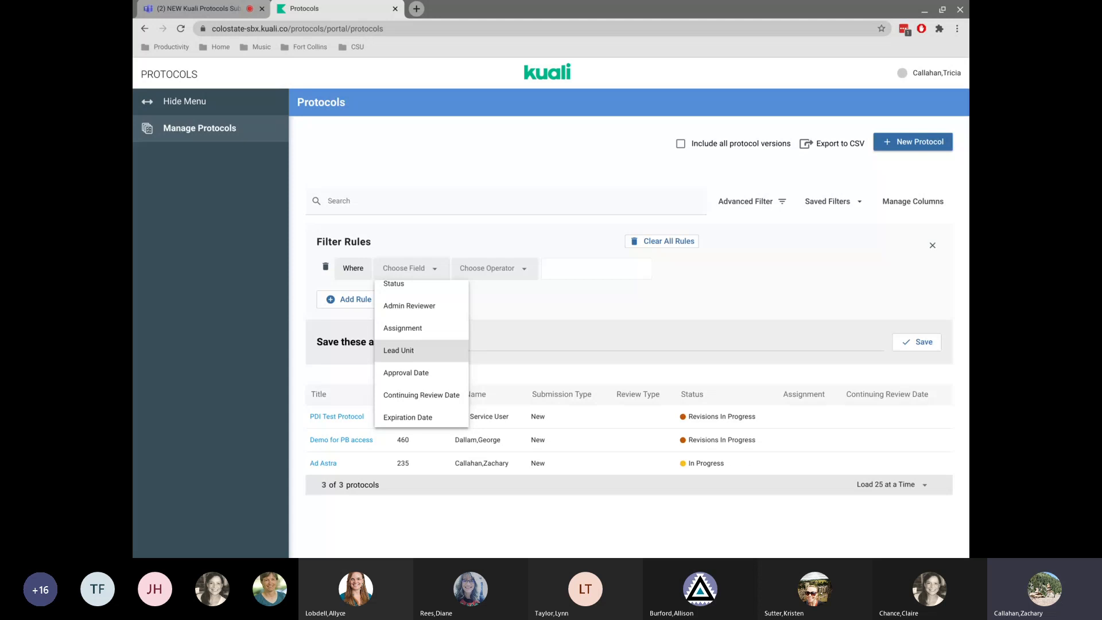
{"action": "scroll", "coordinate": [422, 356], "scroll_direction": "up", "scroll_amount": 3}
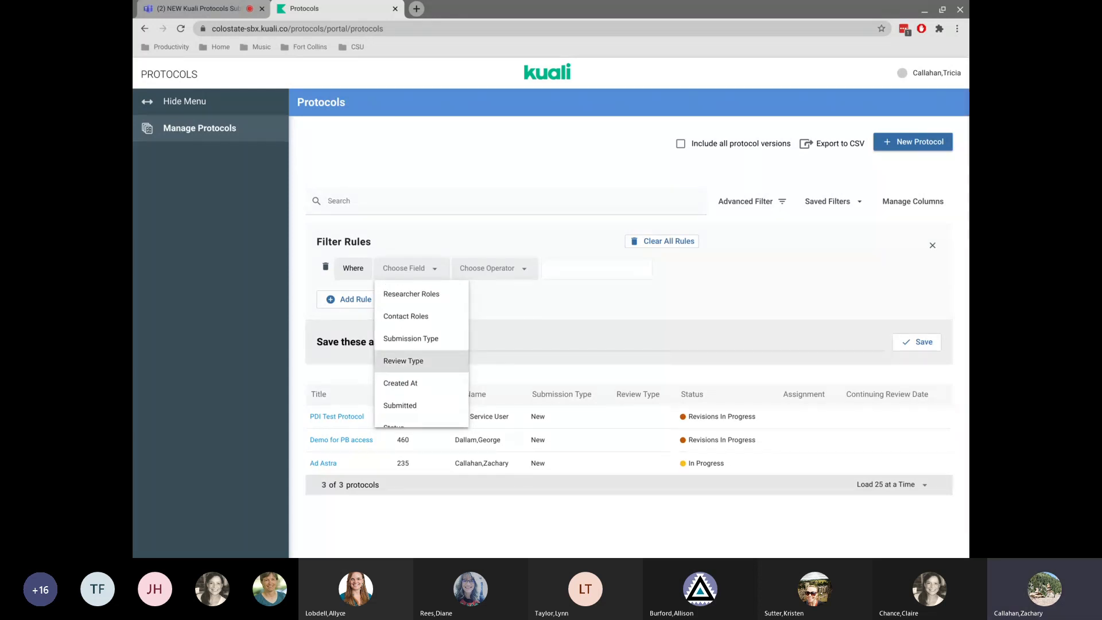
{"action": "scroll", "coordinate": [406, 367], "scroll_direction": "up", "scroll_amount": 2}
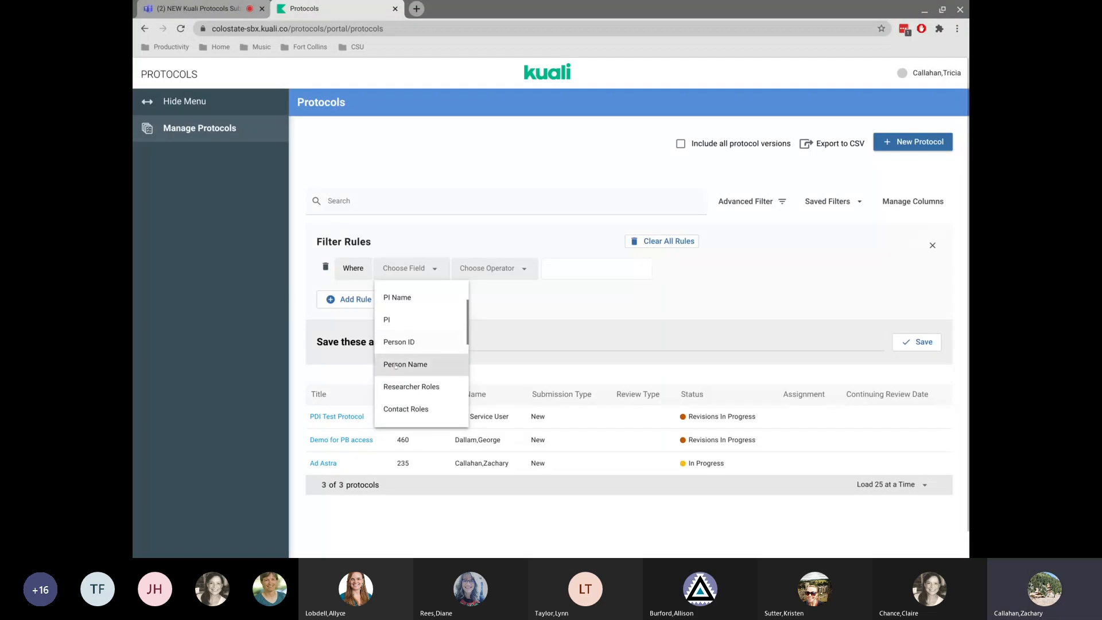
{"action": "scroll", "coordinate": [405, 386], "scroll_direction": "down", "scroll_amount": 3}
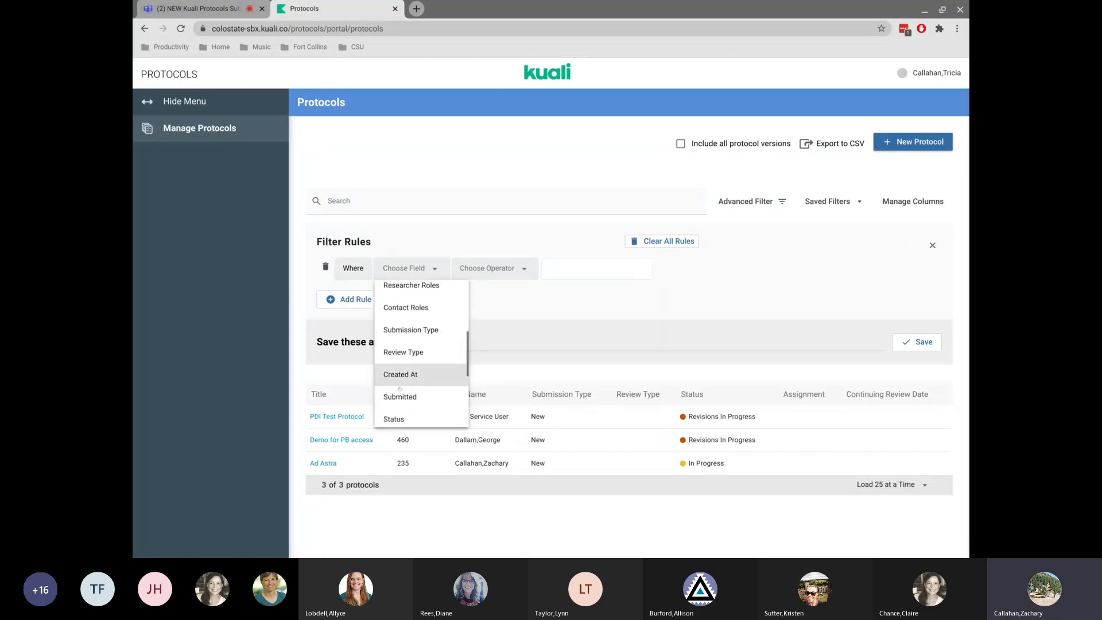
{"action": "left_click", "coordinate": [395, 419]}
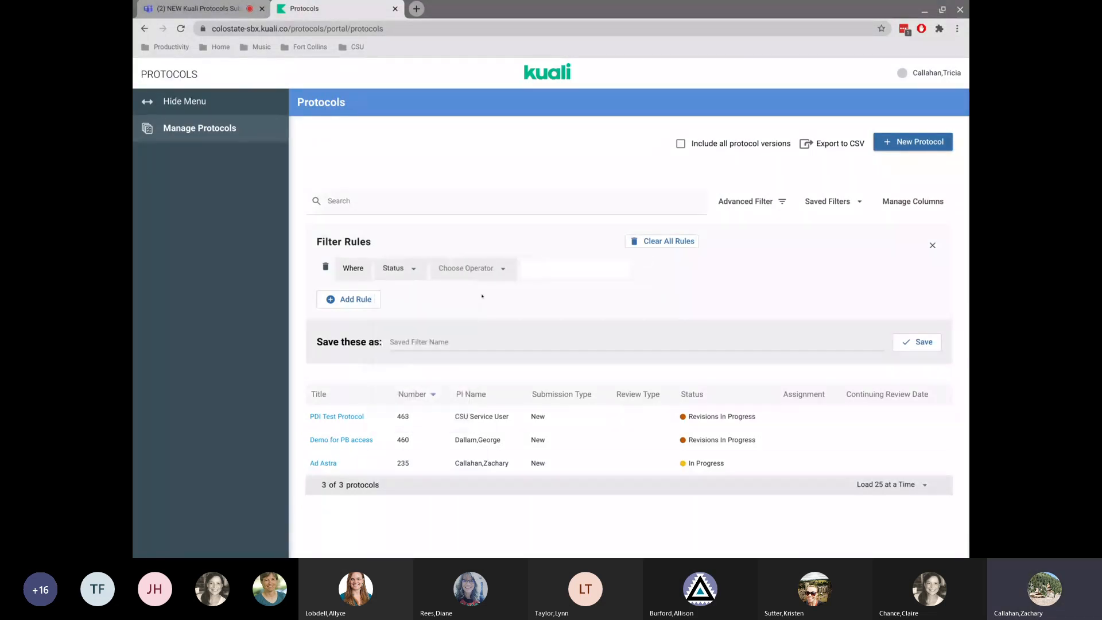
Set the rule's operator to is equal to and its value to Submitted for Review.
{"action": "left_click", "coordinate": [493, 270]}
{"action": "left_click", "coordinate": [456, 312]}
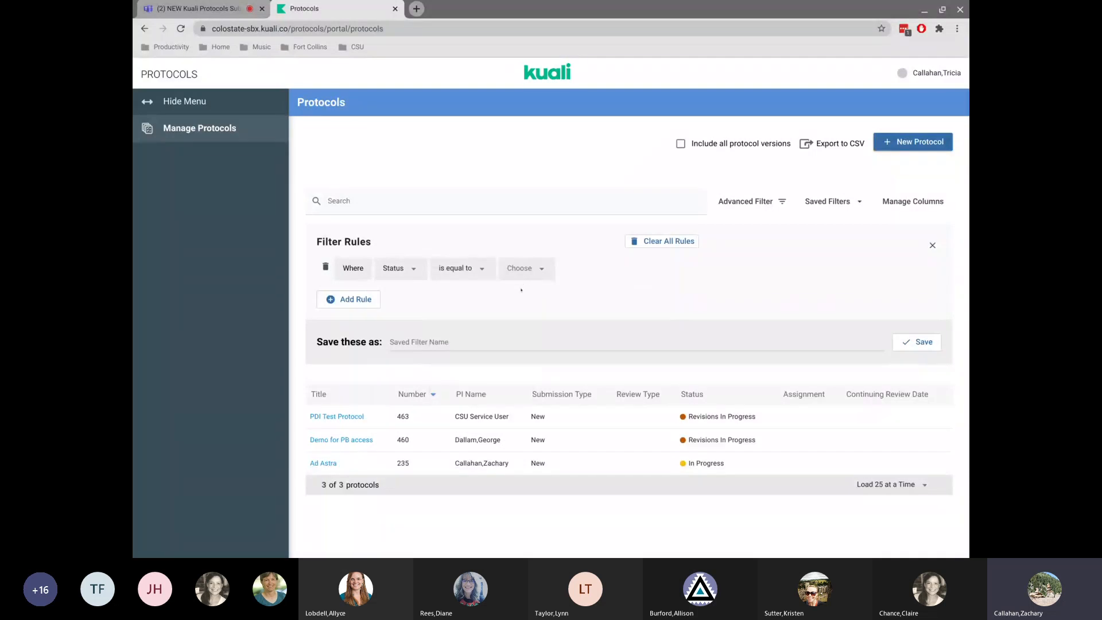
{"action": "left_click", "coordinate": [531, 271]}
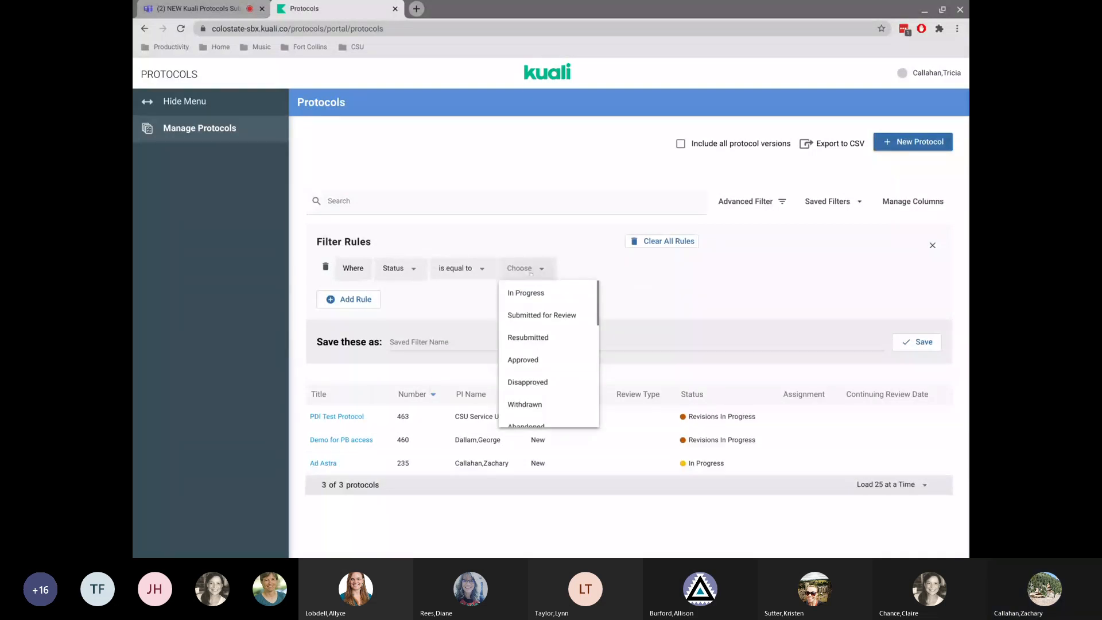
{"action": "left_click", "coordinate": [528, 315]}
Save the filter under the name Submitted for review.
{"action": "left_click", "coordinate": [457, 338]}
{"action": "type", "text": "Submi"}
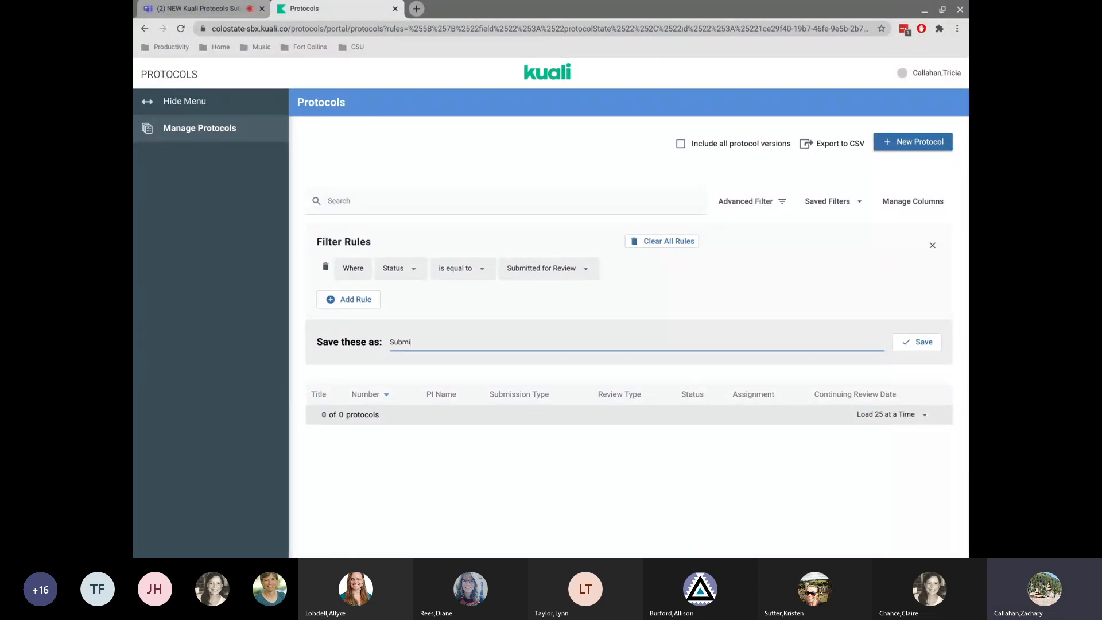
{"action": "type", "text": "tted for review"}
{"action": "left_click", "coordinate": [901, 343]}
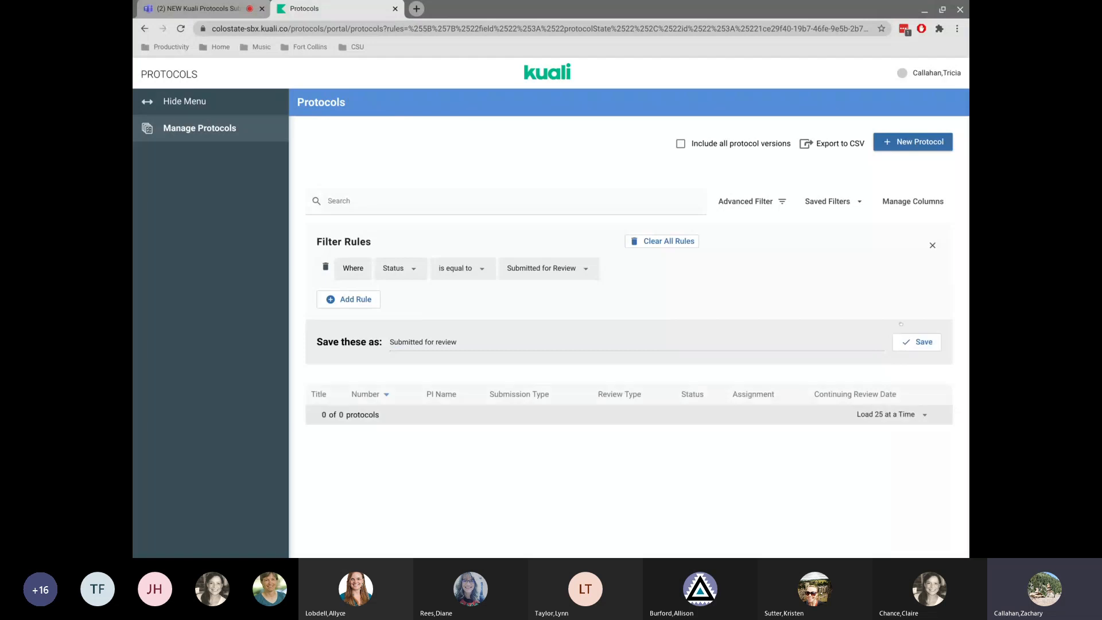
Reopen the advanced filter and save it once more.
{"action": "left_click", "coordinate": [784, 206]}
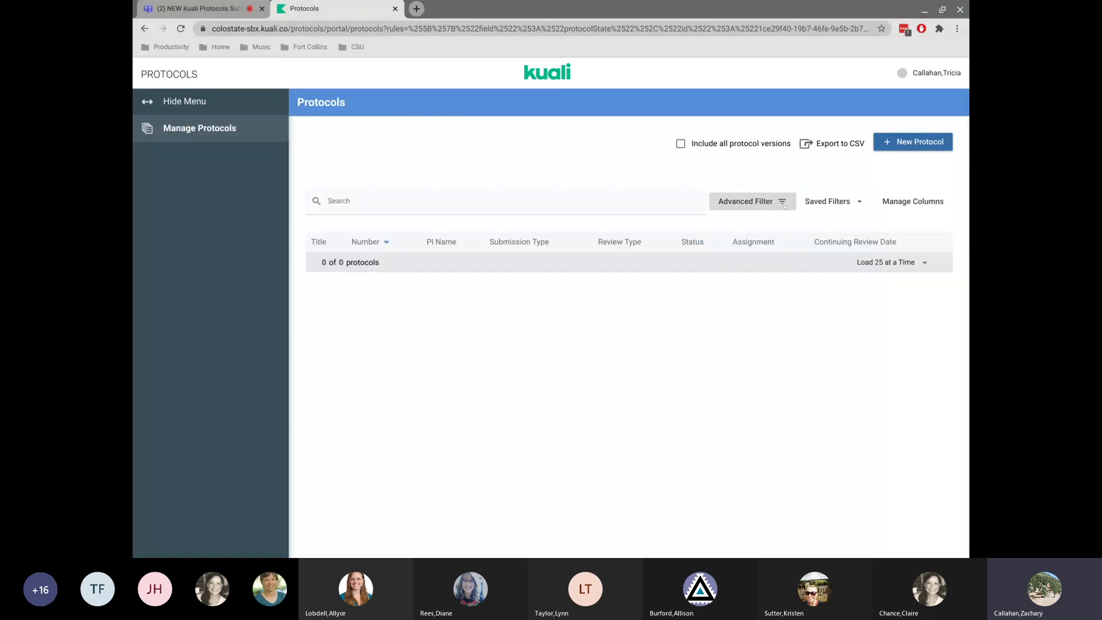
{"action": "left_click", "coordinate": [762, 205]}
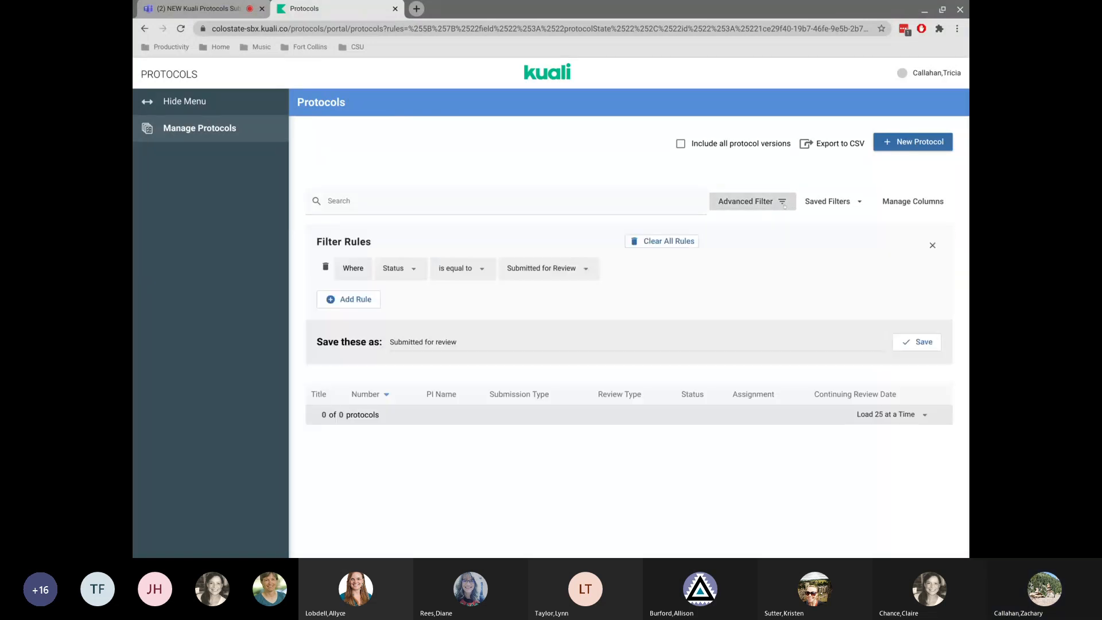
{"action": "left_click", "coordinate": [917, 342]}
Apply the first Submitted for review saved filter.
{"action": "left_click", "coordinate": [827, 202]}
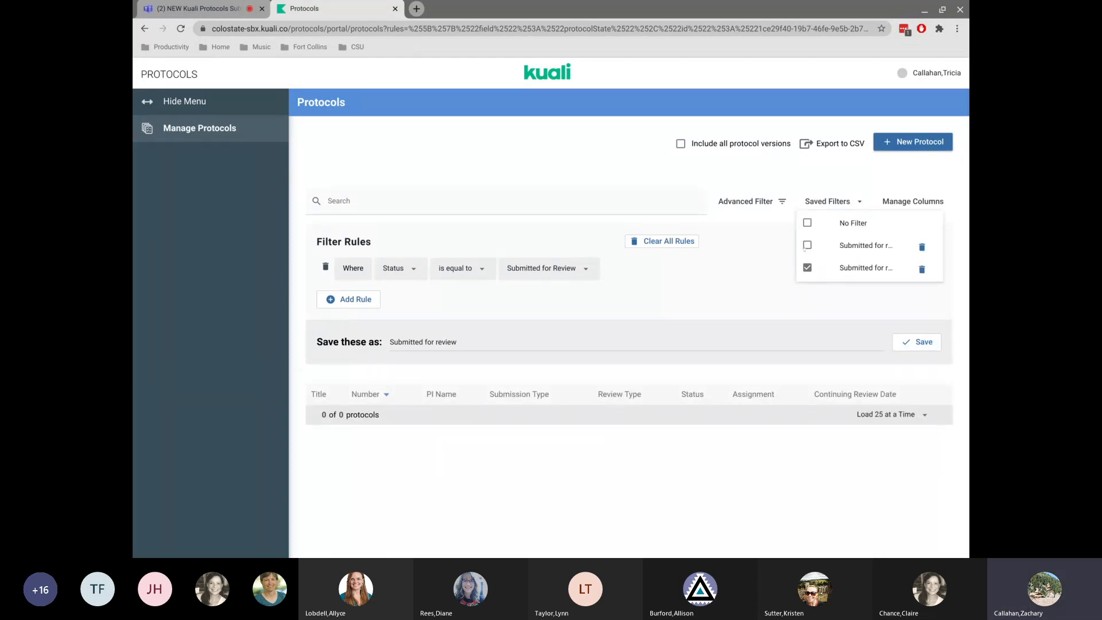
{"action": "left_click", "coordinate": [868, 247]}
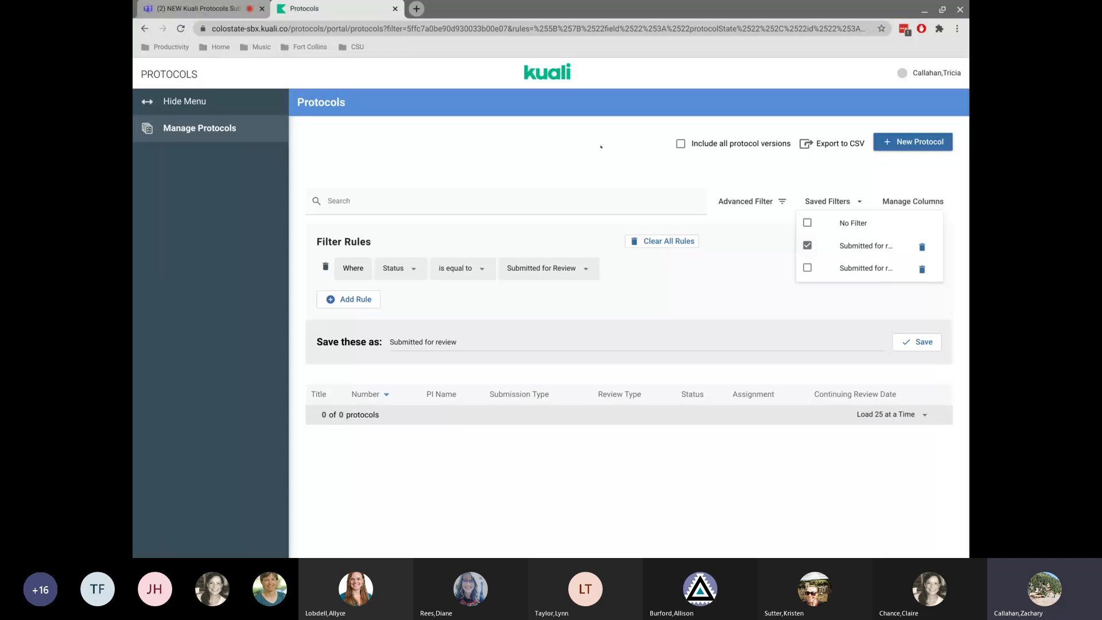
{"action": "left_click", "coordinate": [560, 156]}
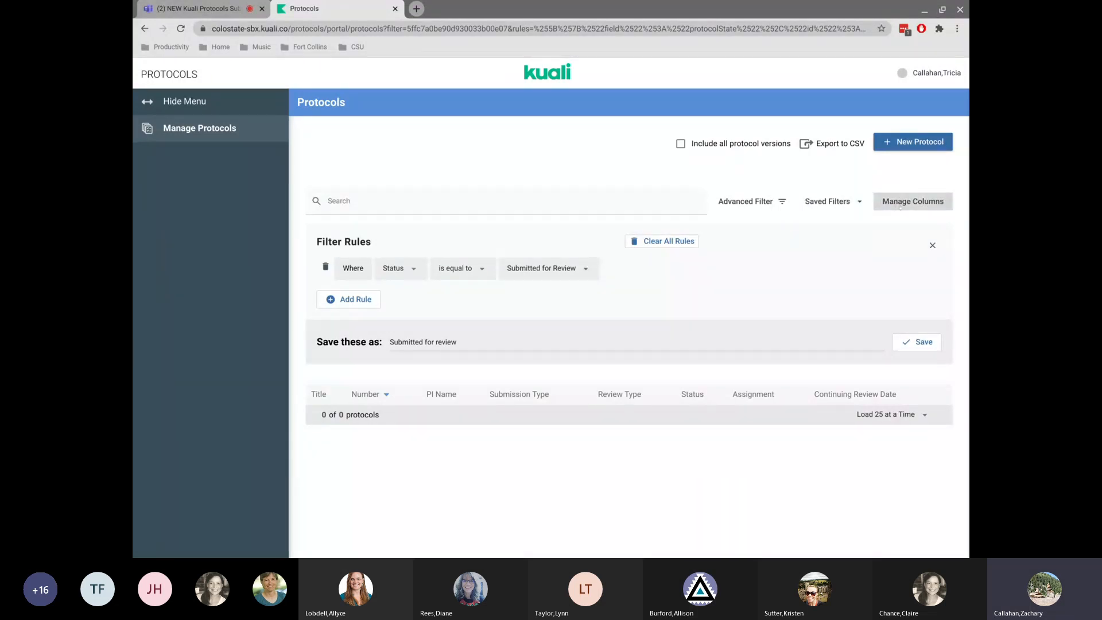
Open the column manager to review the available columns, then cancel.
{"action": "left_click", "coordinate": [900, 208]}
{"action": "scroll", "coordinate": [860, 275], "scroll_direction": "down", "scroll_amount": 2}
{"action": "scroll", "coordinate": [860, 274], "scroll_direction": "up", "scroll_amount": 2}
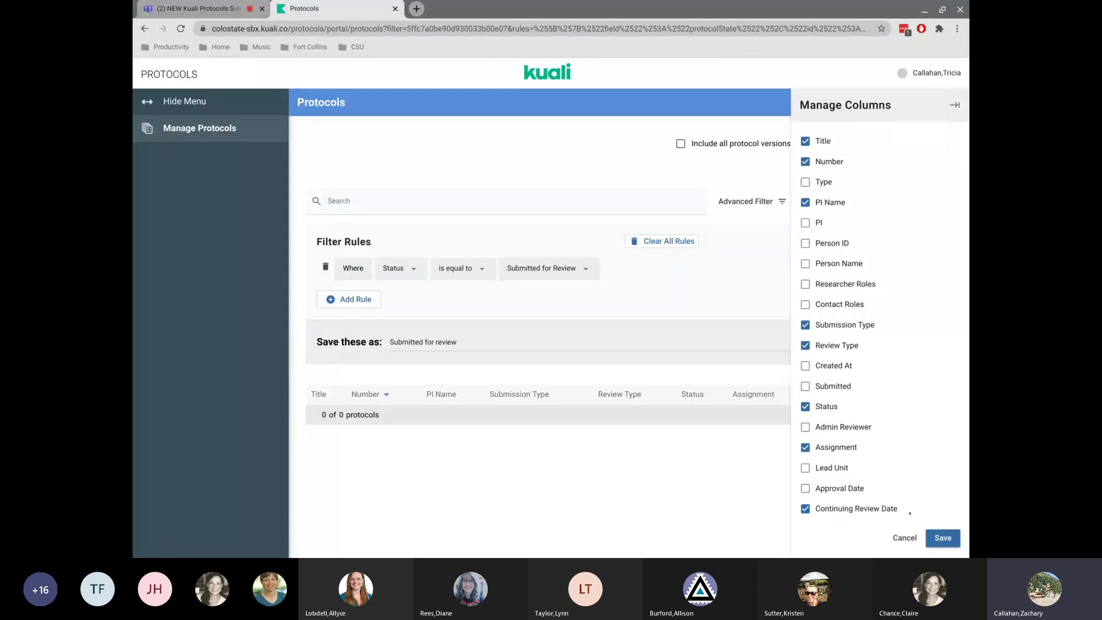
{"action": "left_click", "coordinate": [903, 536]}
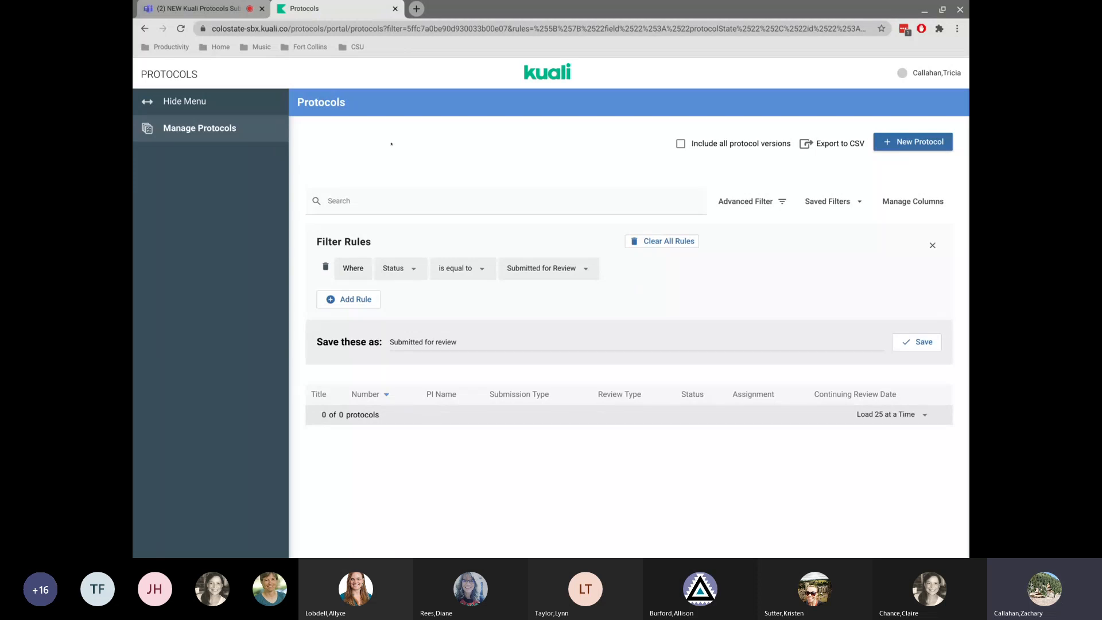
Return to the unfiltered protocol list and close the filter rules panel.
{"action": "left_click", "coordinate": [207, 129]}
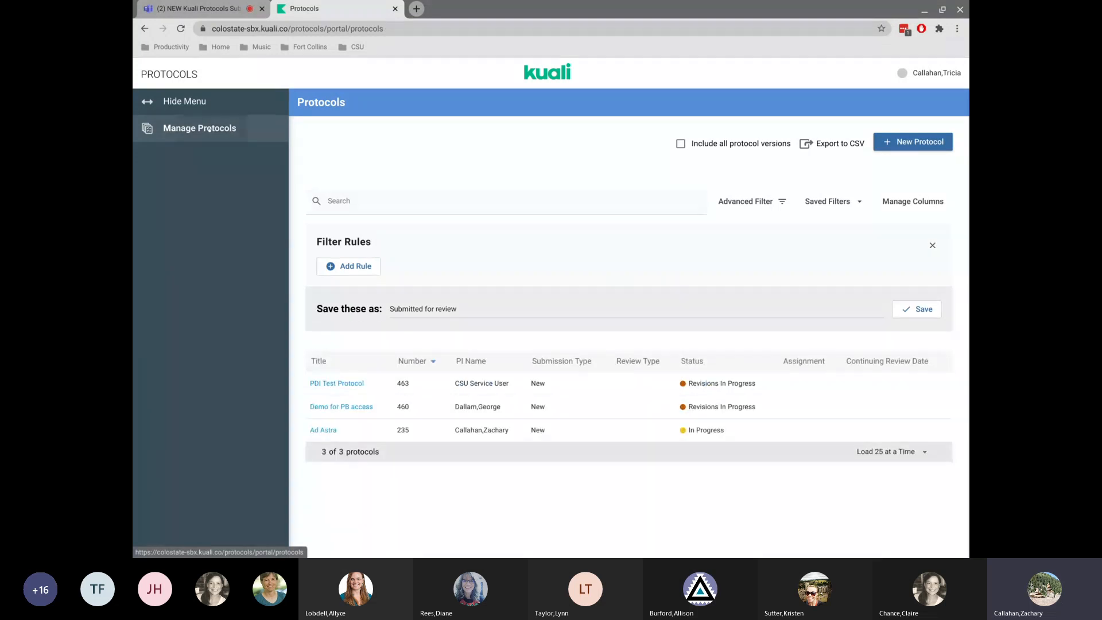
{"action": "left_click", "coordinate": [930, 249]}
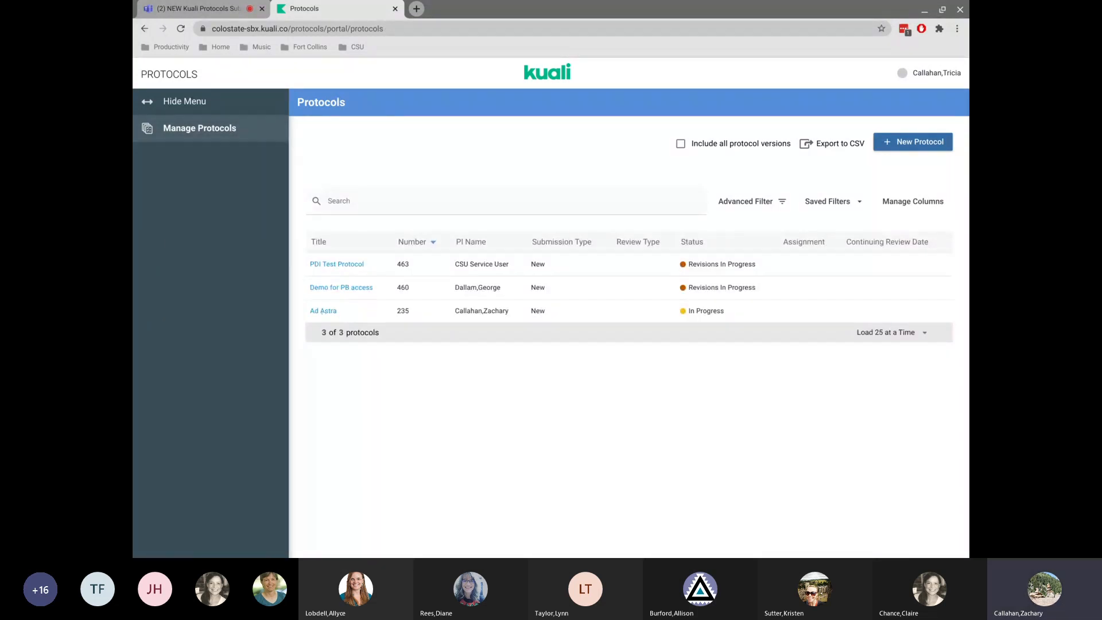
Open the Demo for PB access protocol and go back to the protocol list.
{"action": "left_click", "coordinate": [322, 311]}
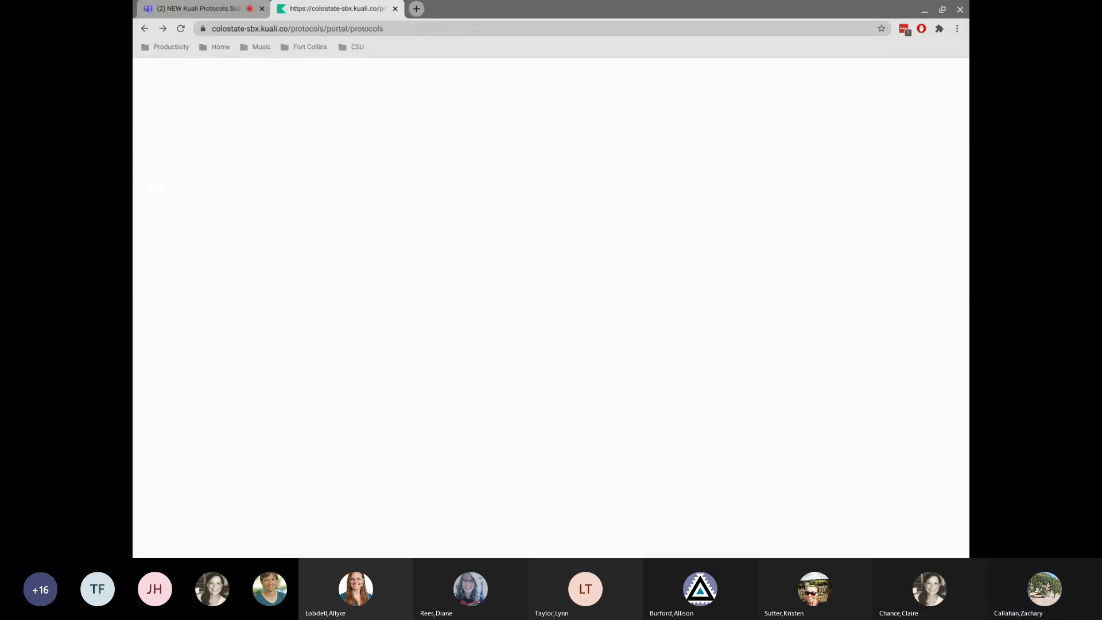
{"action": "left_click", "coordinate": [177, 31]}
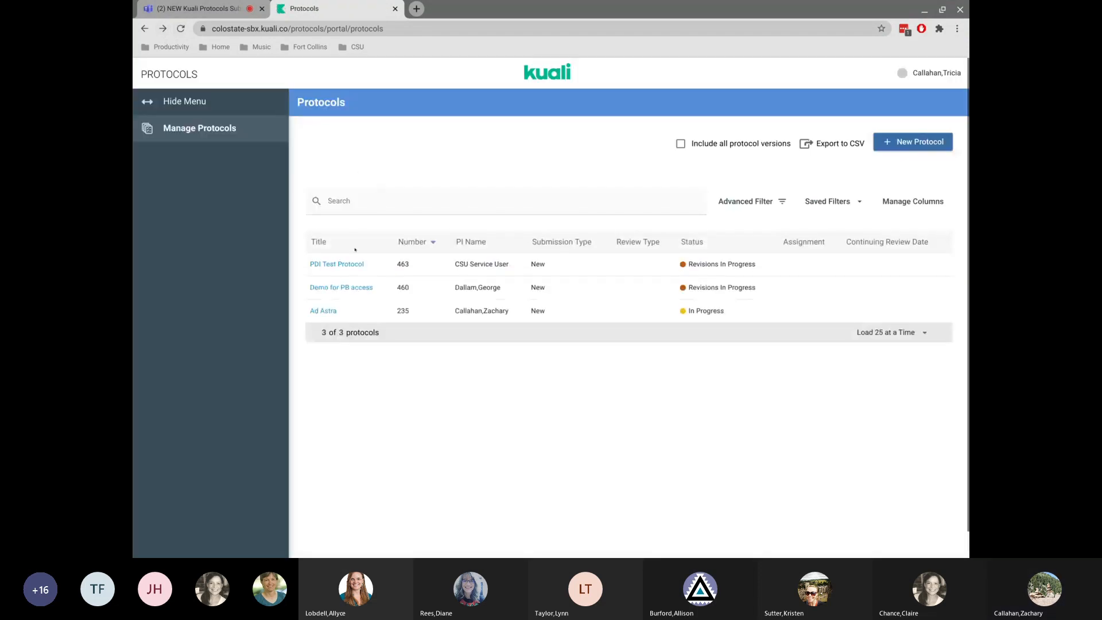
{"action": "left_click", "coordinate": [333, 288]}
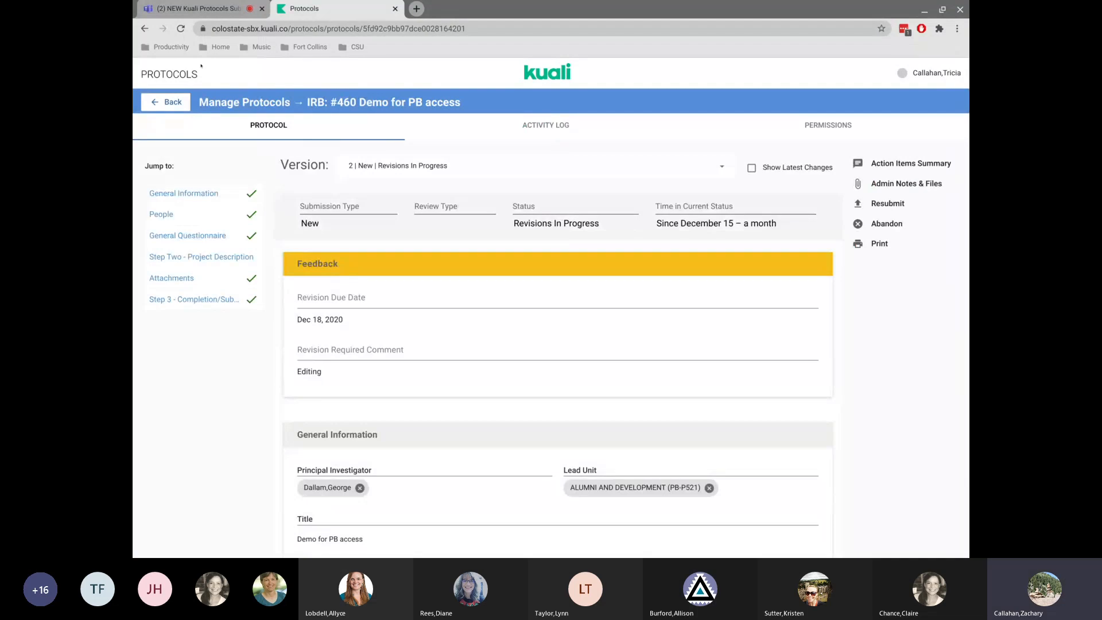
{"action": "left_click", "coordinate": [163, 97]}
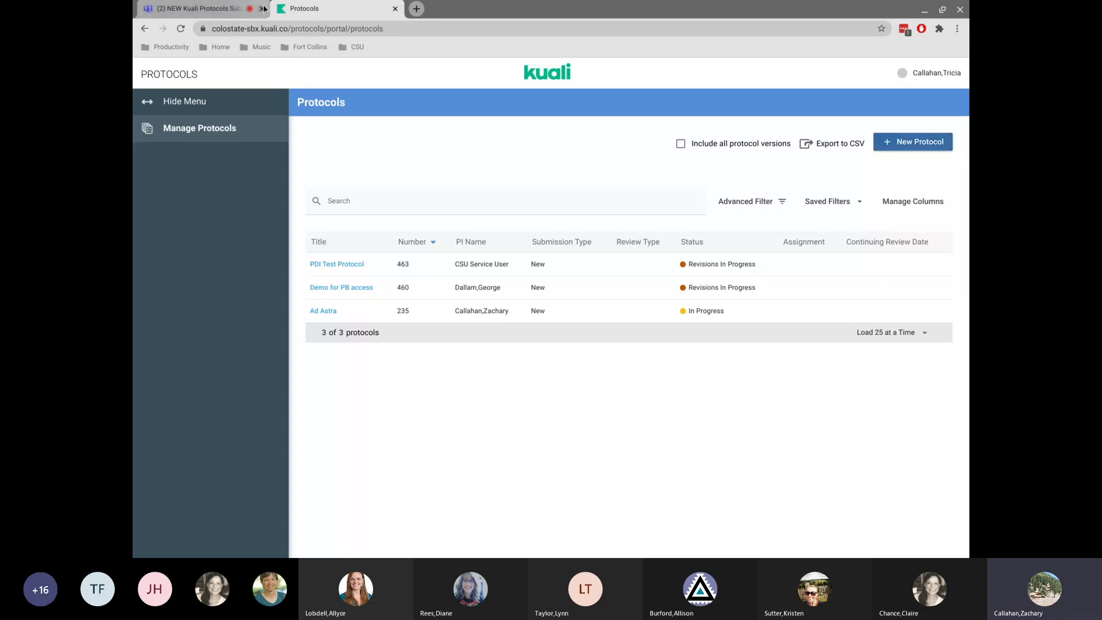
Start a new IRB protocol and choose the principal investigator by searching their surname.
{"action": "left_click", "coordinate": [899, 142]}
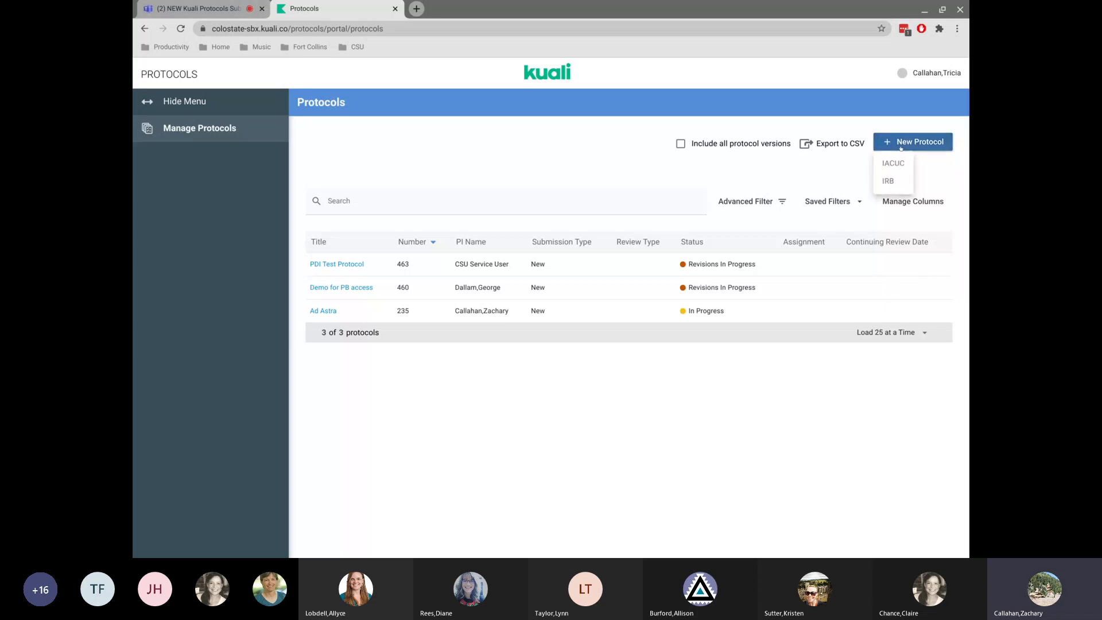
{"action": "left_click", "coordinate": [889, 182]}
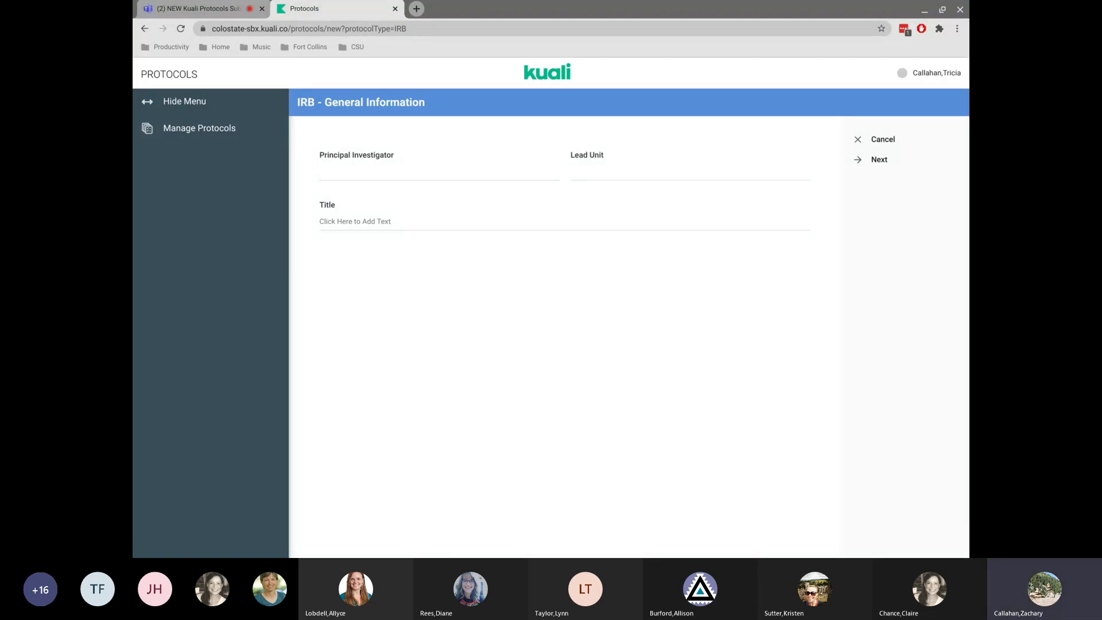
{"action": "left_click", "coordinate": [396, 166]}
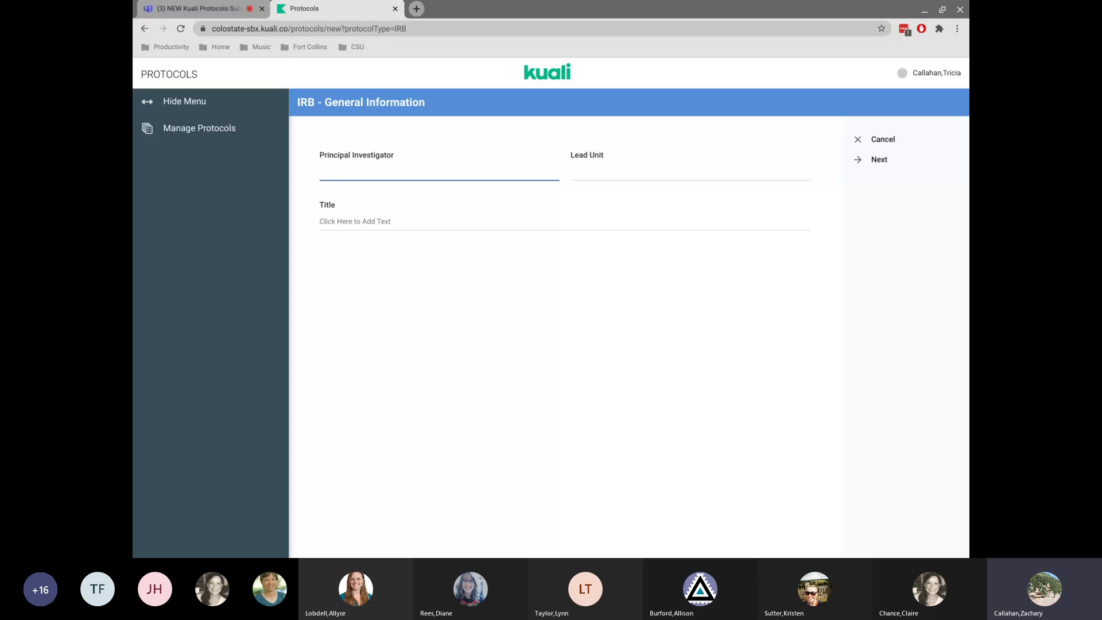
{"action": "type", "text": "Dobos"}
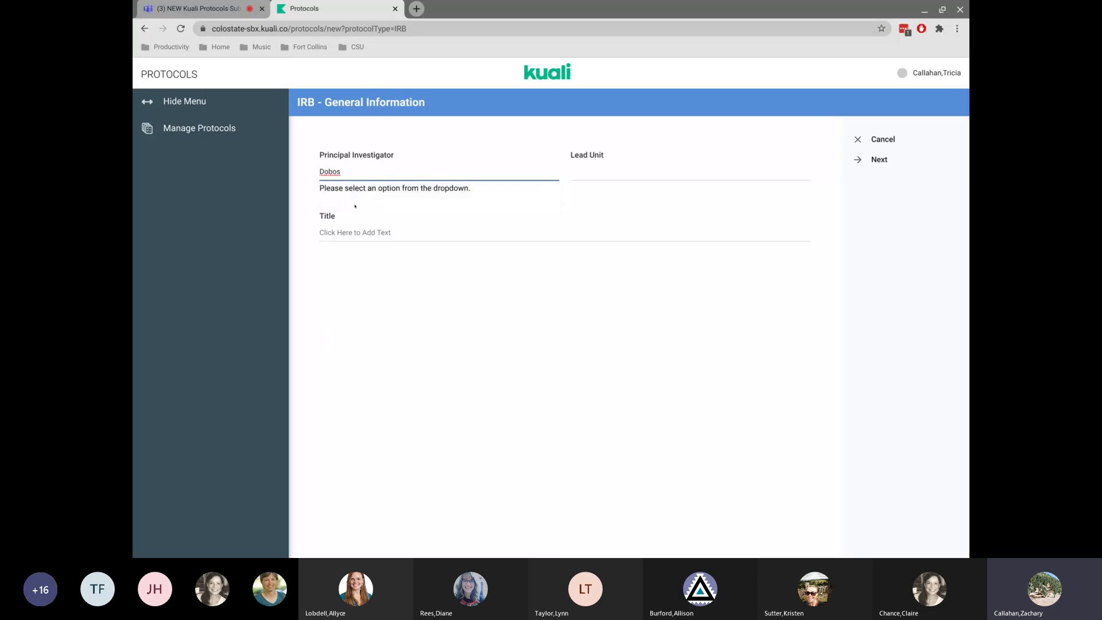
{"action": "left_click", "coordinate": [359, 171]}
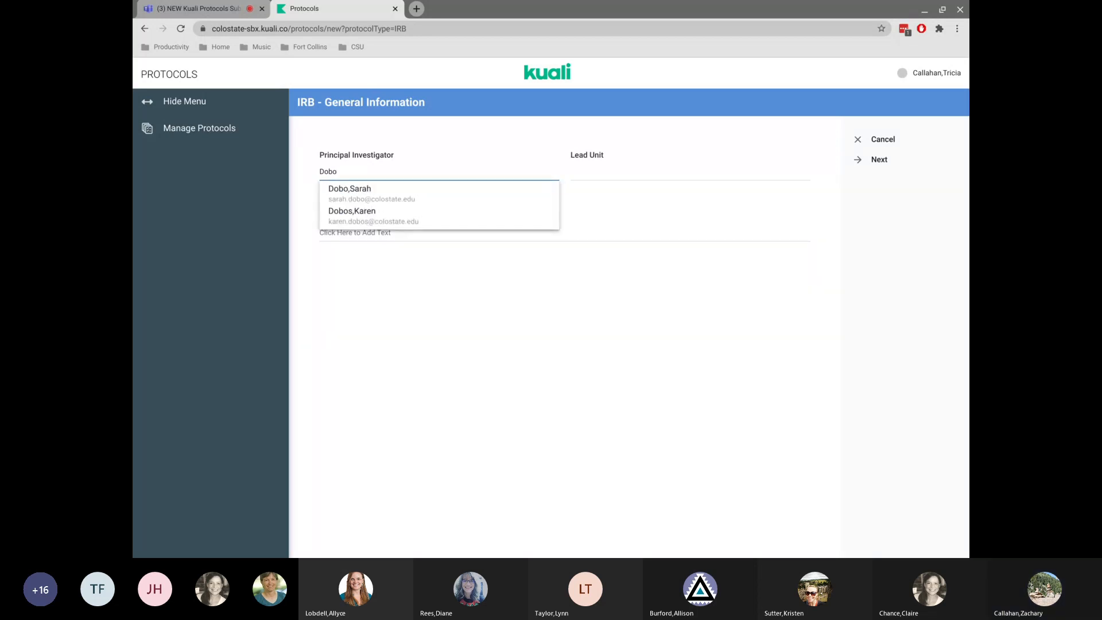
{"action": "left_click", "coordinate": [363, 213]}
Set the lead unit to Biochemistry + Molecular Biology (CO-1870).
{"action": "left_click", "coordinate": [619, 166]}
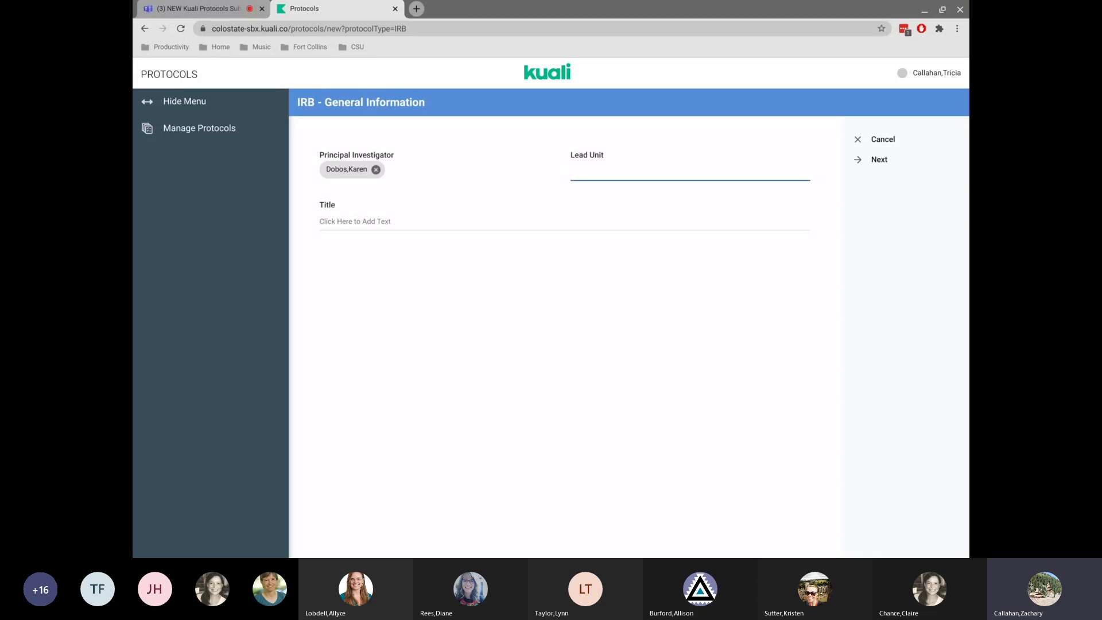
{"action": "type", "text": "pb"}
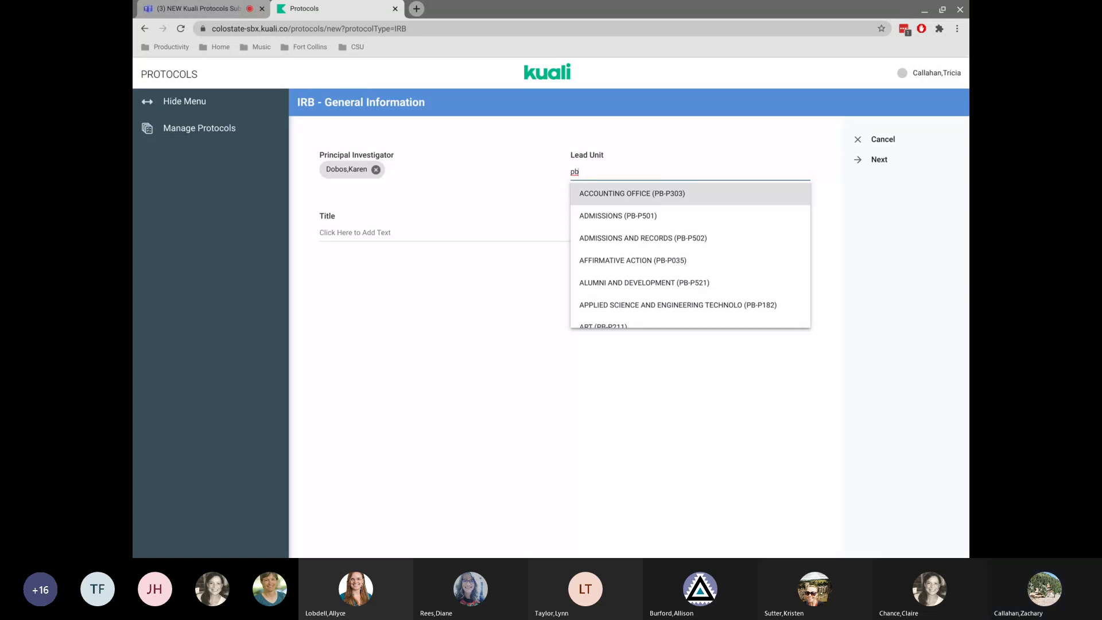
{"action": "key", "text": "BackSpace"}
{"action": "key", "text": "BackSpace"}
{"action": "type", "text": "bio"}
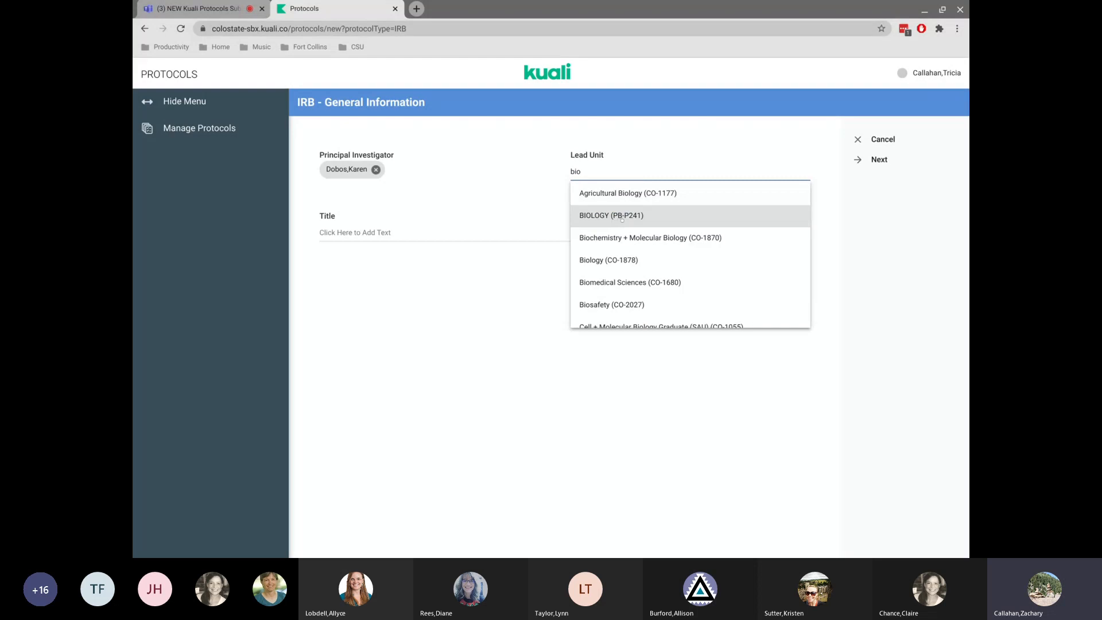
{"action": "left_click", "coordinate": [631, 236]}
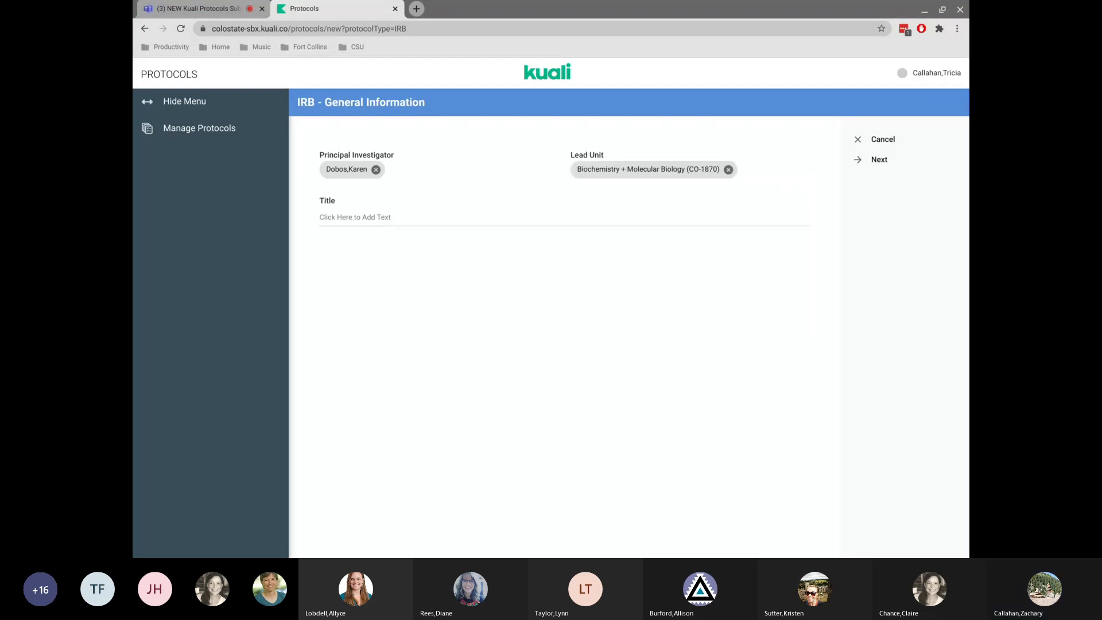
Enter the title PDI test 2 and continue to the questionnaire.
{"action": "left_click", "coordinate": [355, 218]}
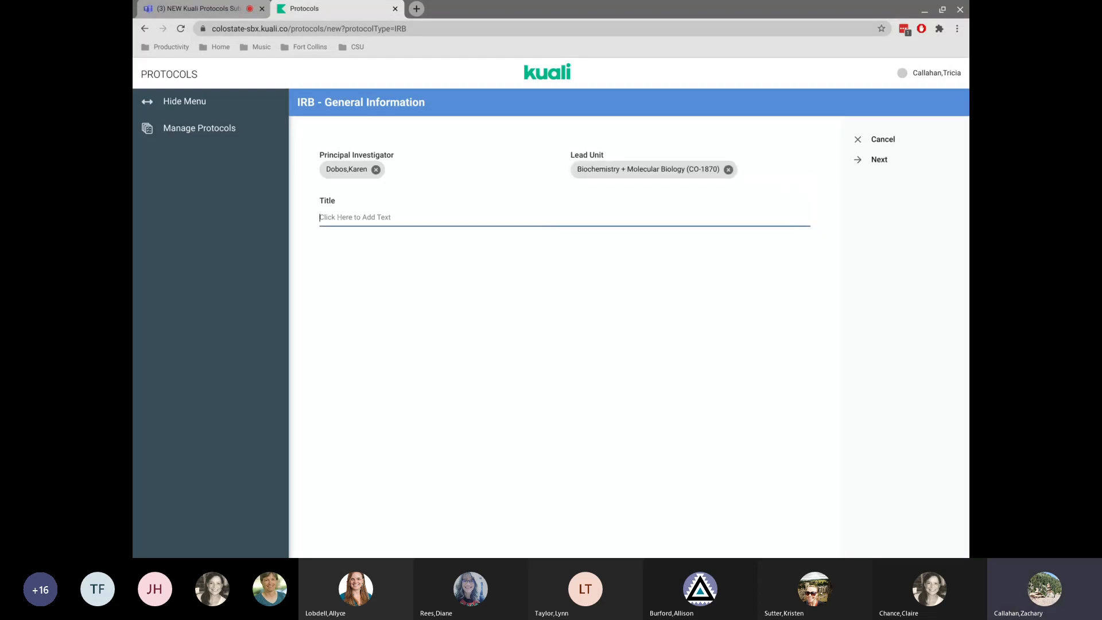
{"action": "type", "text": "A"}
{"action": "key", "text": "BackSpace"}
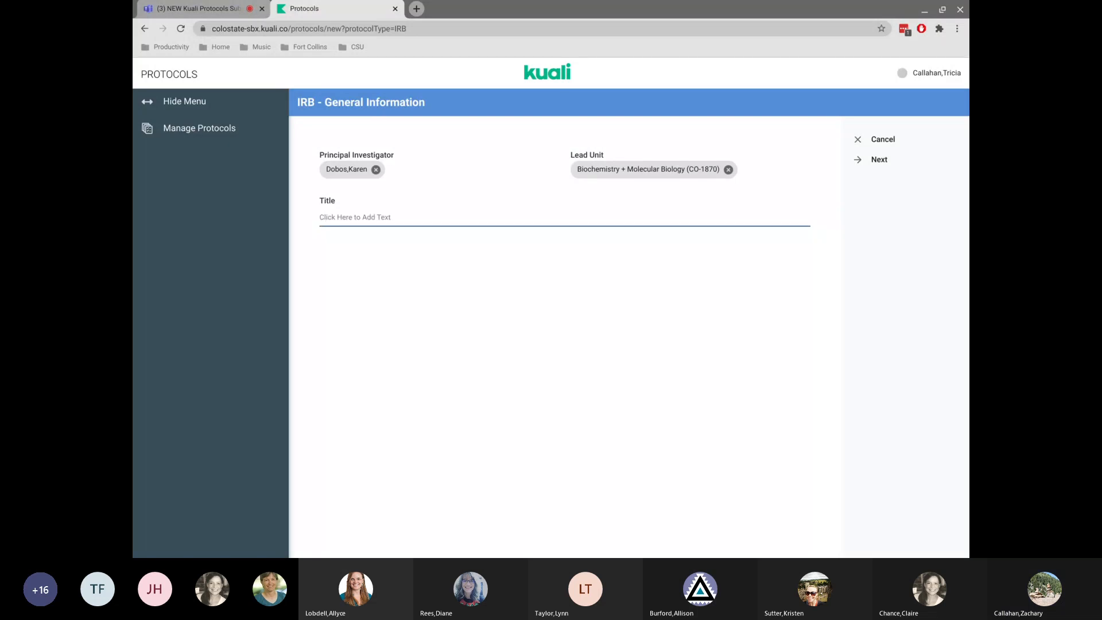
{"action": "type", "text": "PDI test 2"}
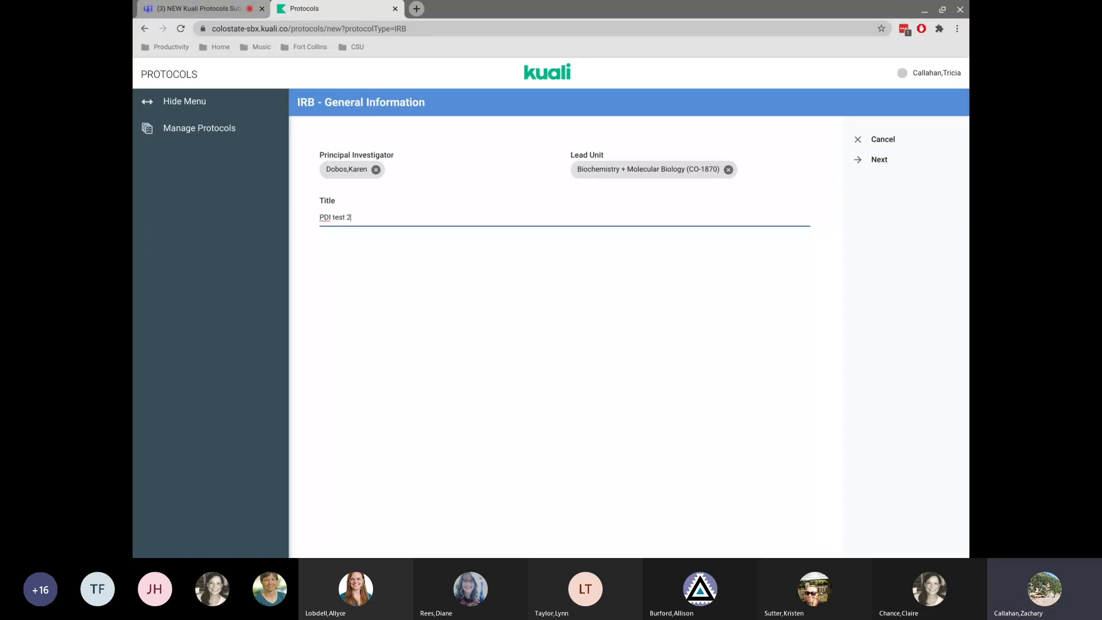
{"action": "left_click", "coordinate": [874, 163]}
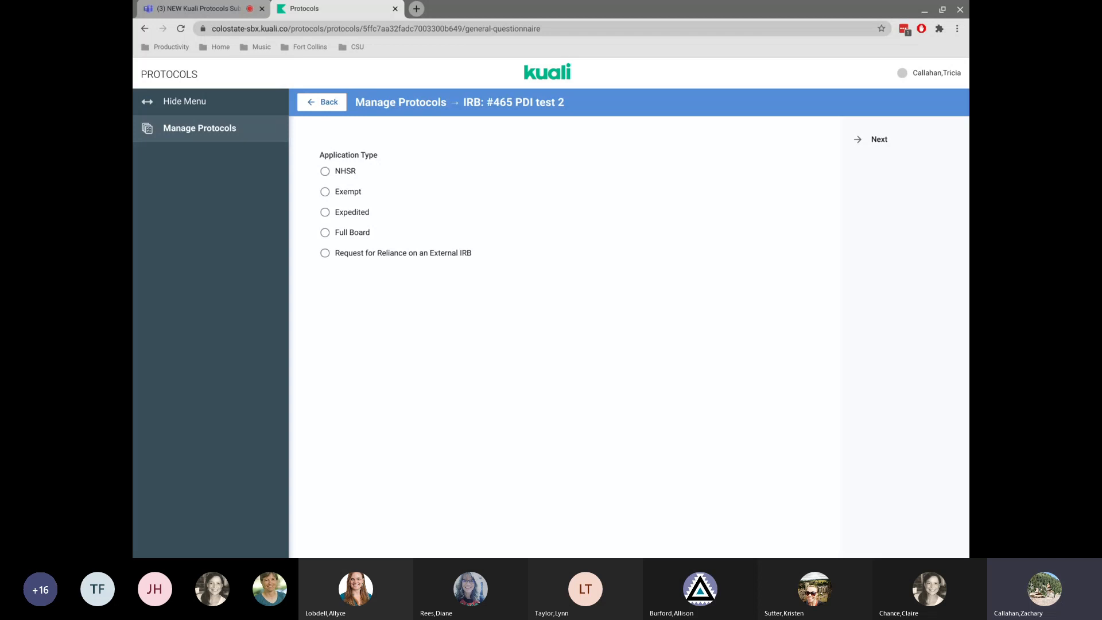
Set the application type, trying Exempt and Expedited before choosing Full Board.
{"action": "scroll", "coordinate": [565, 390], "scroll_direction": "down", "scroll_amount": 1}
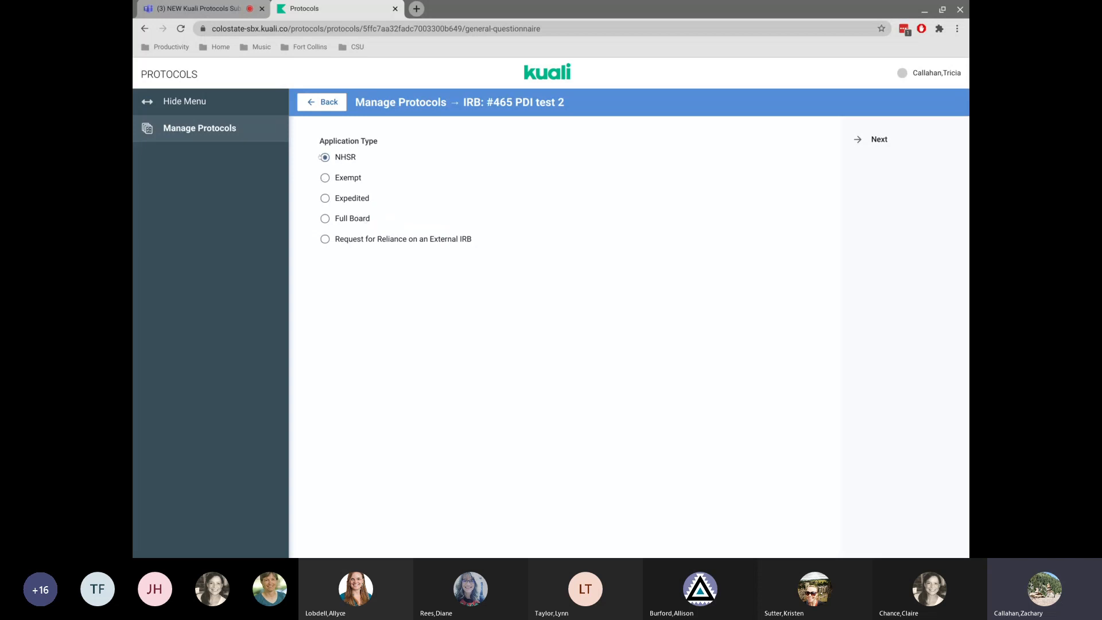
{"action": "left_click", "coordinate": [323, 178]}
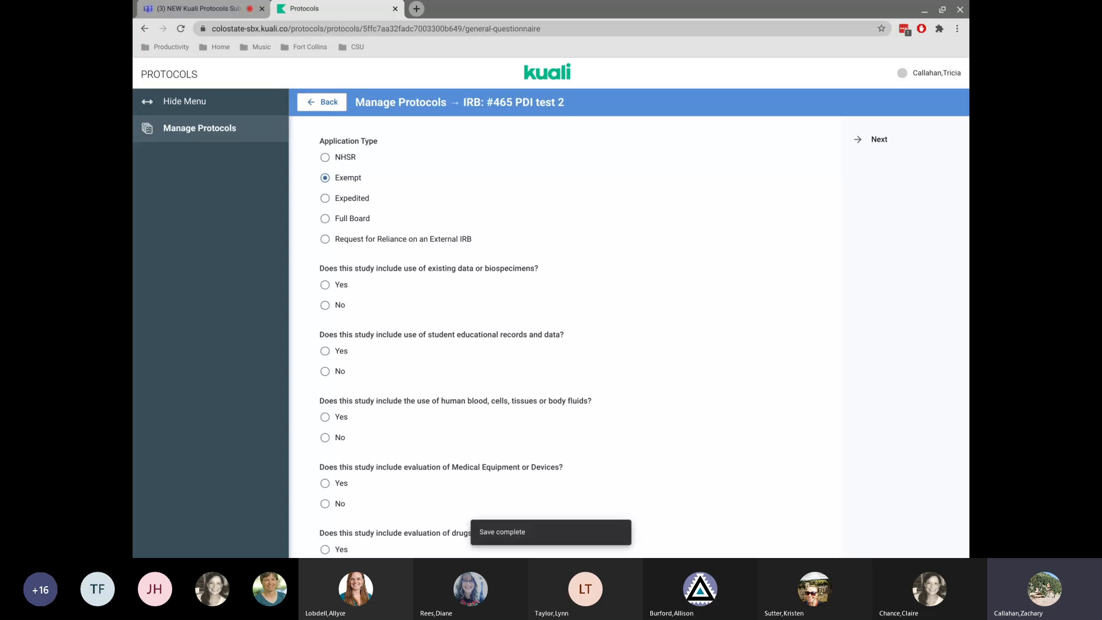
{"action": "scroll", "coordinate": [552, 264], "scroll_direction": "down", "scroll_amount": 5}
{"action": "scroll", "coordinate": [556, 268], "scroll_direction": "up", "scroll_amount": 4}
{"action": "scroll", "coordinate": [555, 268], "scroll_direction": "up", "scroll_amount": 1}
{"action": "left_click", "coordinate": [325, 212]}
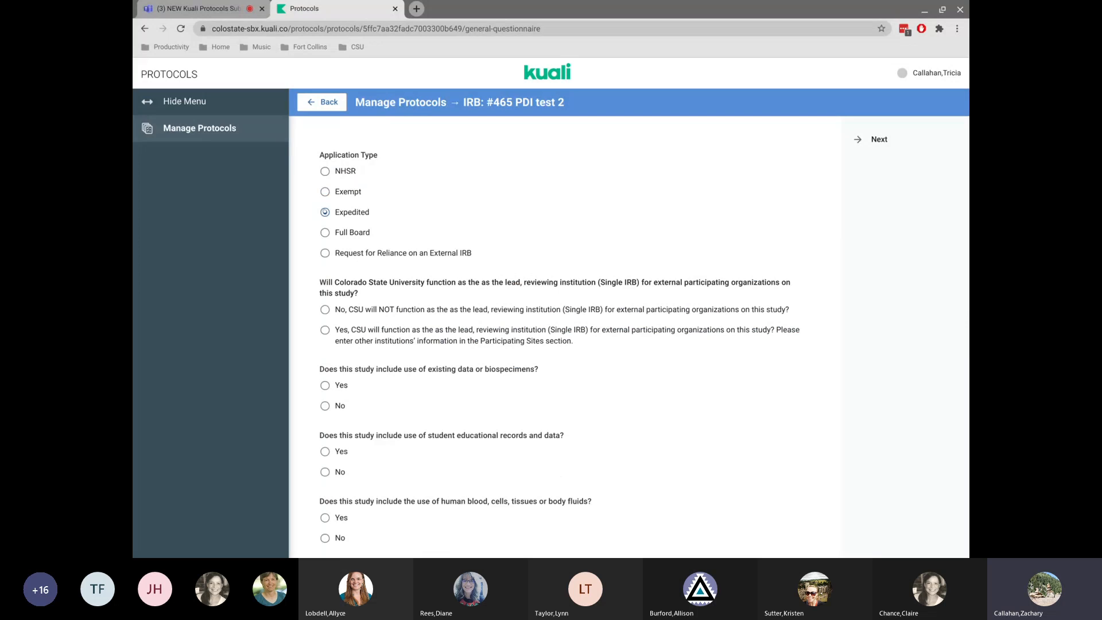
{"action": "scroll", "coordinate": [596, 375], "scroll_direction": "down", "scroll_amount": 4}
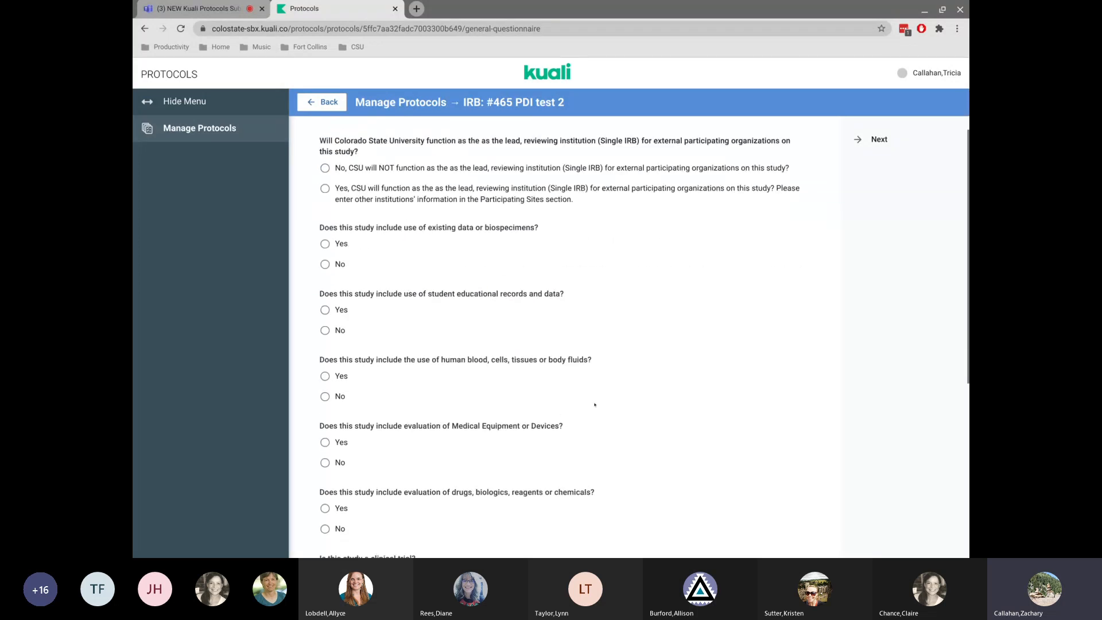
{"action": "scroll", "coordinate": [595, 405], "scroll_direction": "up", "scroll_amount": 4}
{"action": "scroll", "coordinate": [595, 404], "scroll_direction": "up", "scroll_amount": 1}
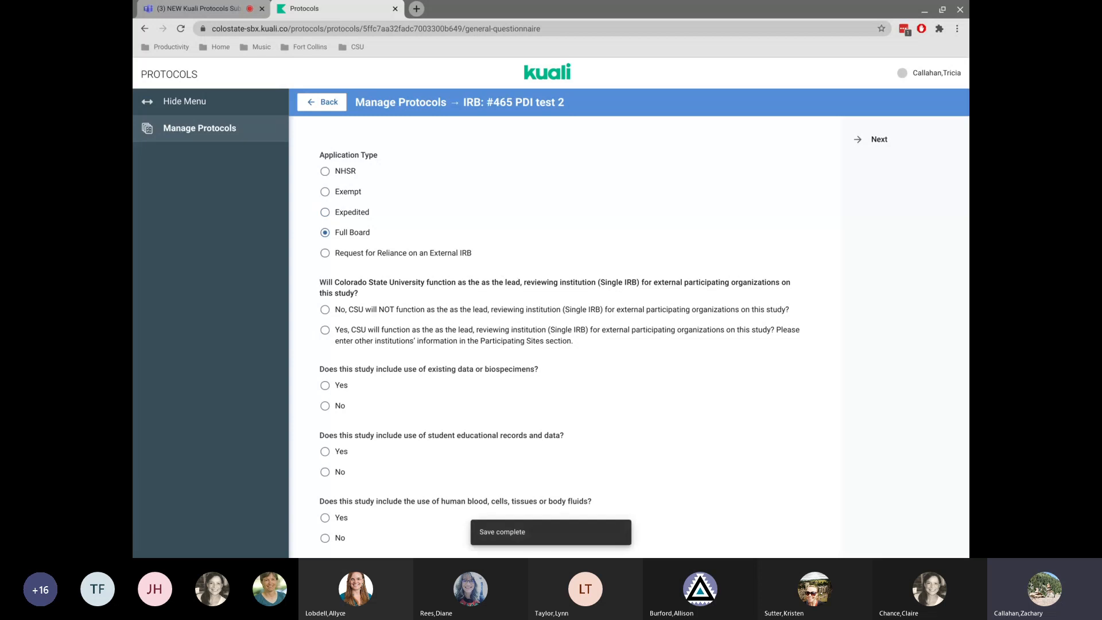
Answer the study questions through the clinical trial question, choosing Yes only for human blood, cells, tissues or body fluids.
{"action": "scroll", "coordinate": [505, 261], "scroll_direction": "down", "scroll_amount": 2}
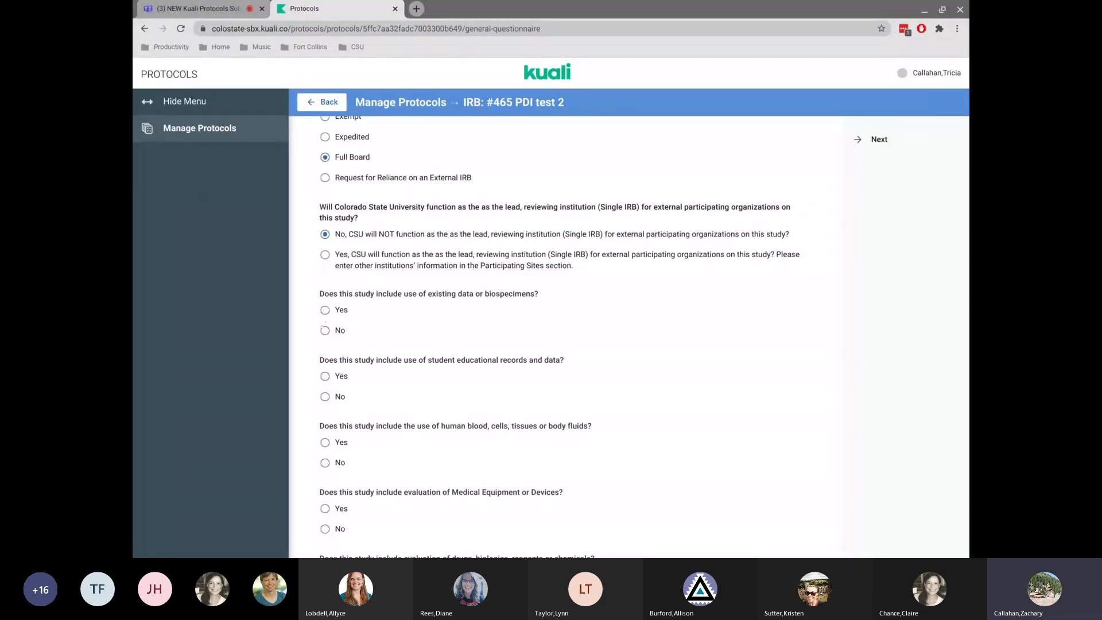
{"action": "left_click", "coordinate": [325, 331]}
{"action": "left_click", "coordinate": [324, 397]}
{"action": "left_click", "coordinate": [325, 443]}
{"action": "scroll", "coordinate": [325, 402], "scroll_direction": "down", "scroll_amount": 3}
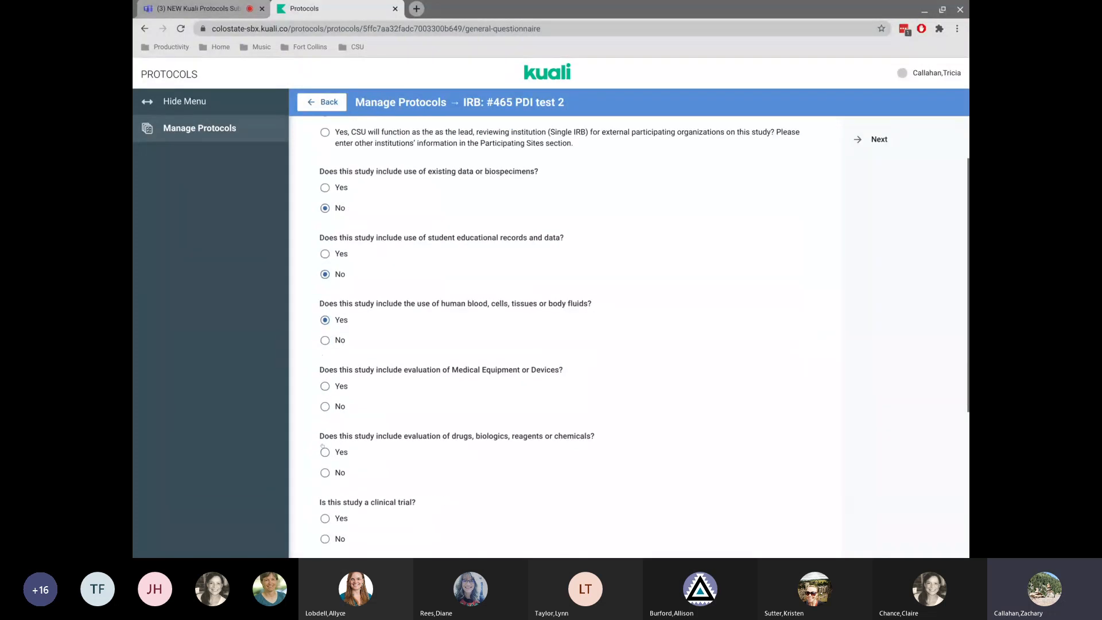
{"action": "left_click", "coordinate": [325, 342]}
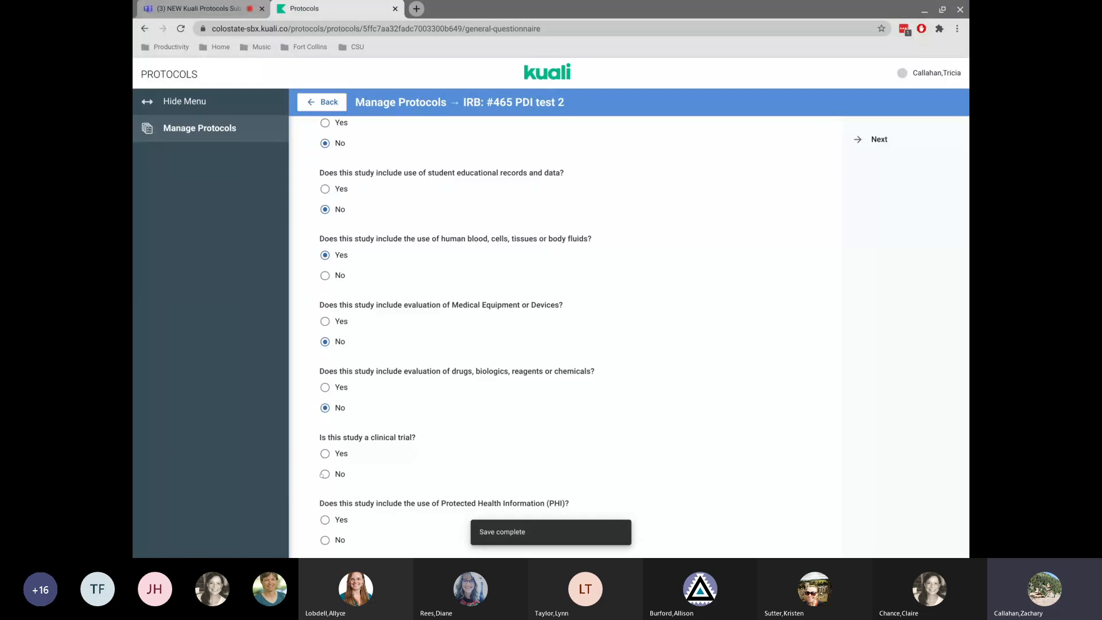
{"action": "left_click", "coordinate": [324, 474]}
Answer No to the PHI and class project questions and Yes to the project being funded.
{"action": "scroll", "coordinate": [390, 461], "scroll_direction": "down", "scroll_amount": 4}
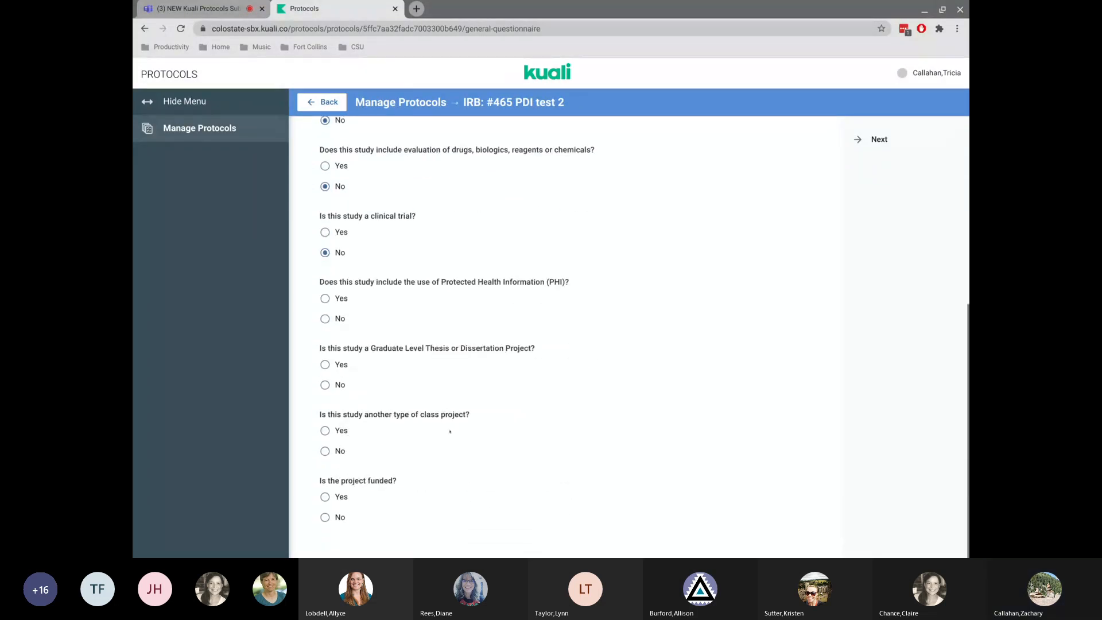
{"action": "left_click", "coordinate": [324, 319]}
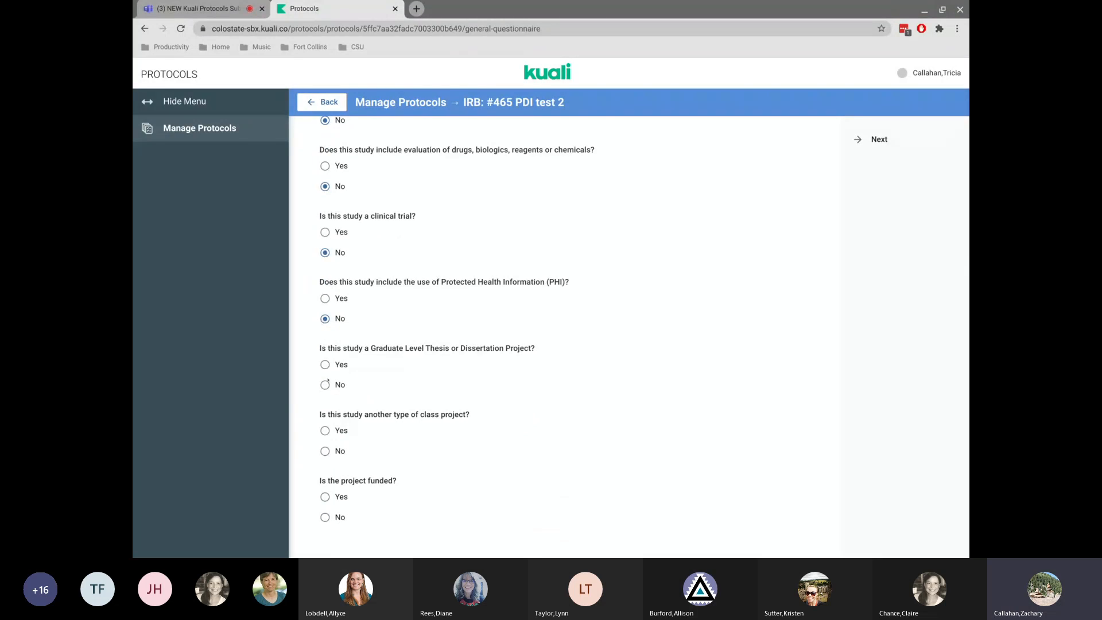
{"action": "left_click", "coordinate": [325, 451]}
{"action": "left_click", "coordinate": [325, 497]}
Review the completed questionnaire answers and continue to the protocol overview.
{"action": "scroll", "coordinate": [646, 348], "scroll_direction": "up", "scroll_amount": 6}
{"action": "scroll", "coordinate": [647, 349], "scroll_direction": "up", "scroll_amount": 3}
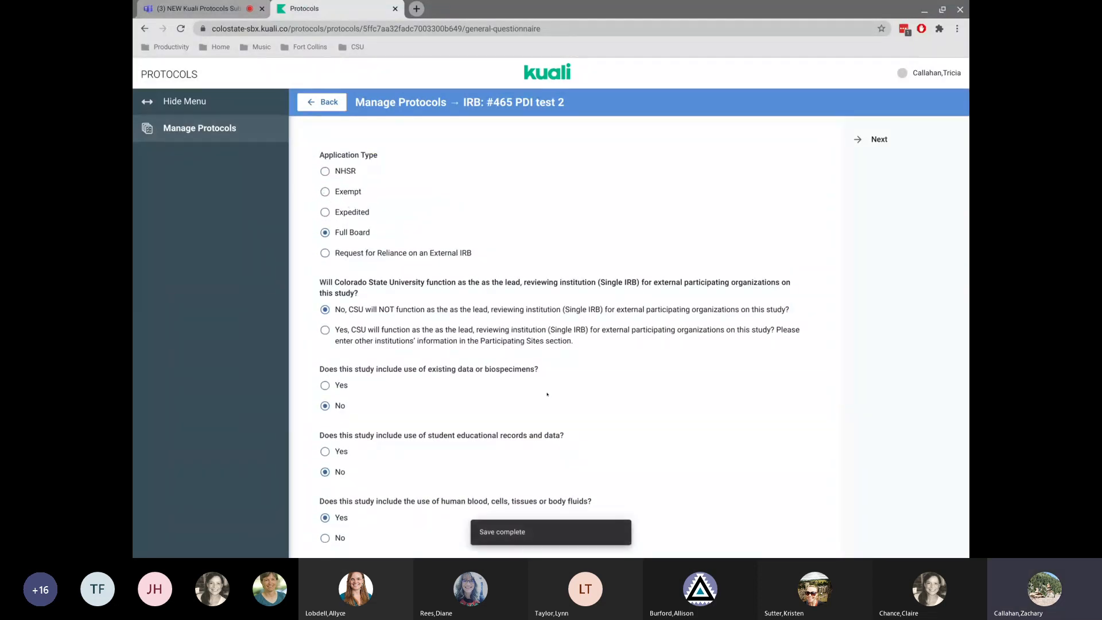
{"action": "scroll", "coordinate": [477, 358], "scroll_direction": "down", "scroll_amount": 6}
{"action": "scroll", "coordinate": [477, 358], "scroll_direction": "down", "scroll_amount": 2}
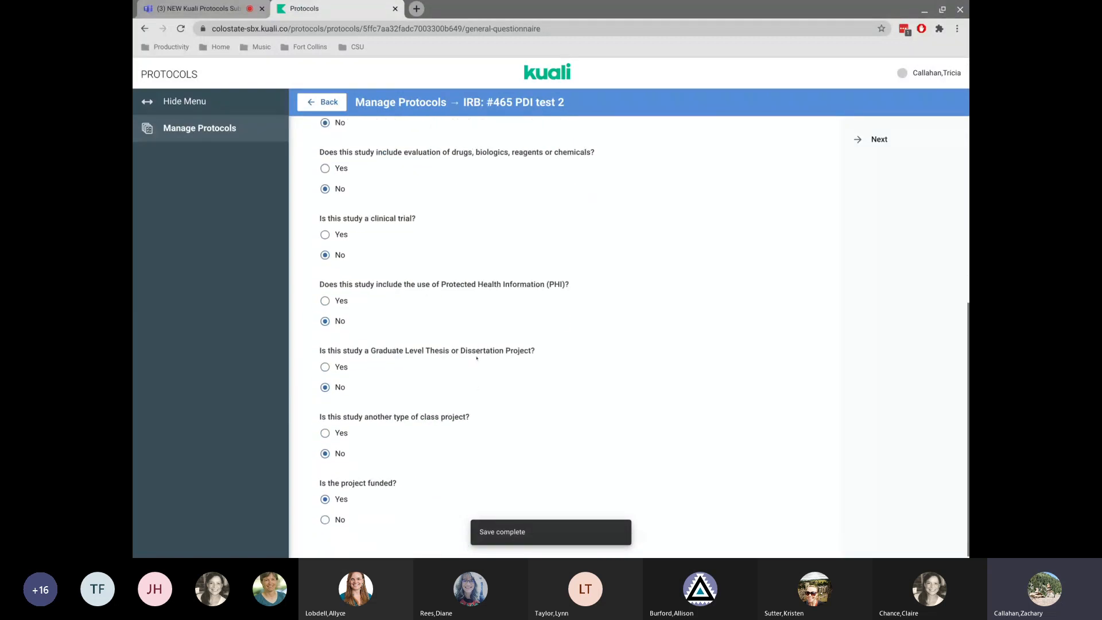
{"action": "scroll", "coordinate": [477, 358], "scroll_direction": "up", "scroll_amount": 7}
{"action": "scroll", "coordinate": [410, 208], "scroll_direction": "up", "scroll_amount": 1}
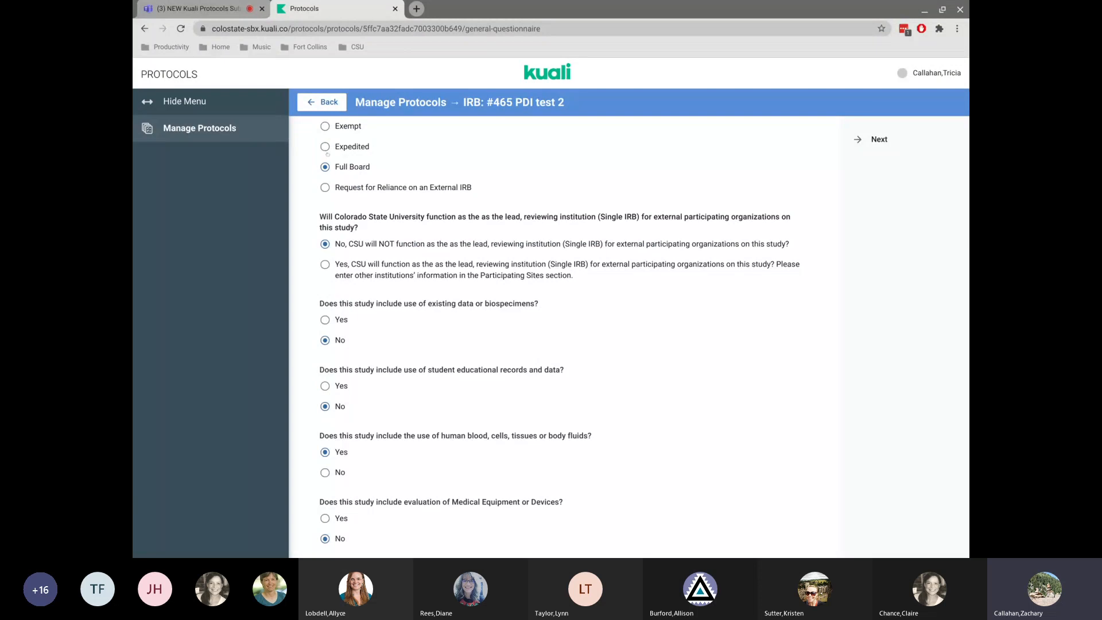
{"action": "scroll", "coordinate": [526, 365], "scroll_direction": "down", "scroll_amount": 8}
{"action": "scroll", "coordinate": [525, 365], "scroll_direction": "up", "scroll_amount": 8}
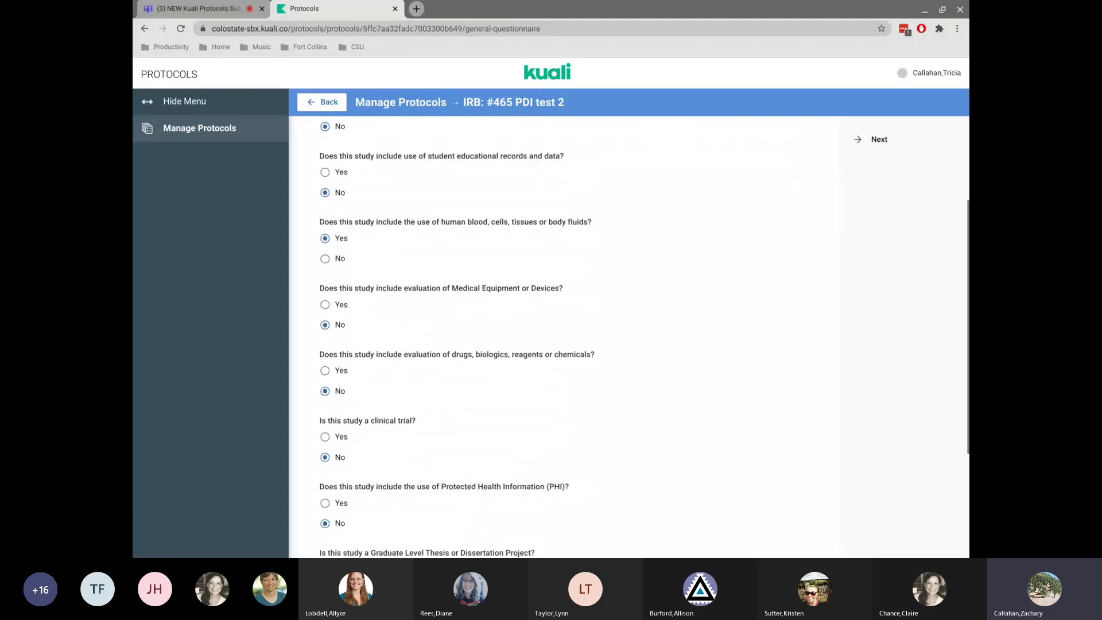
{"action": "scroll", "coordinate": [571, 336], "scroll_direction": "up", "scroll_amount": 2}
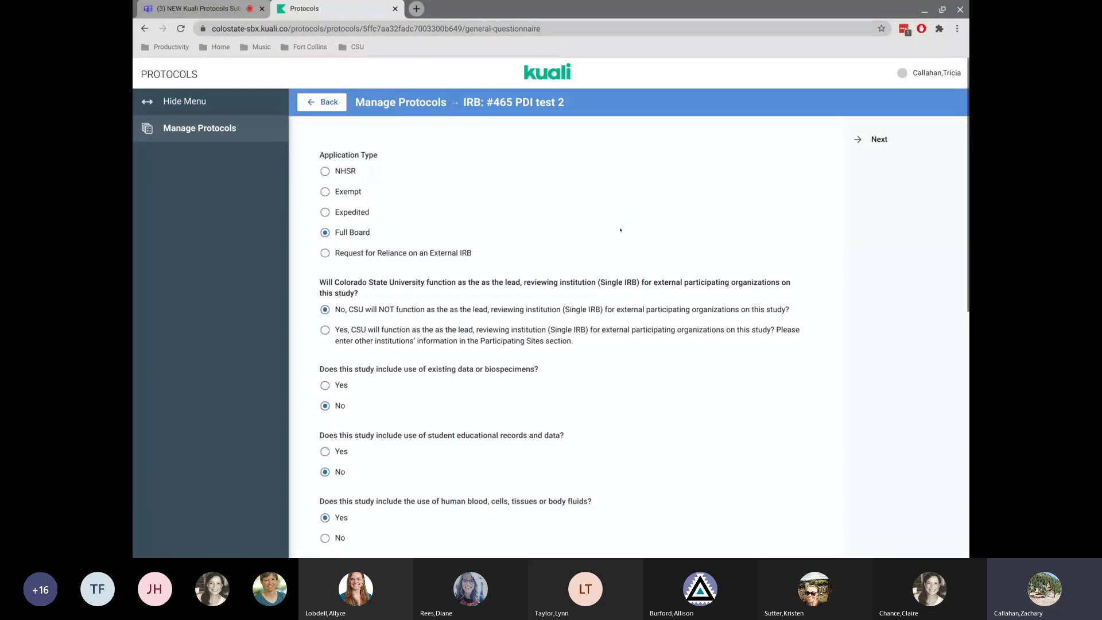
{"action": "left_click", "coordinate": [868, 140]}
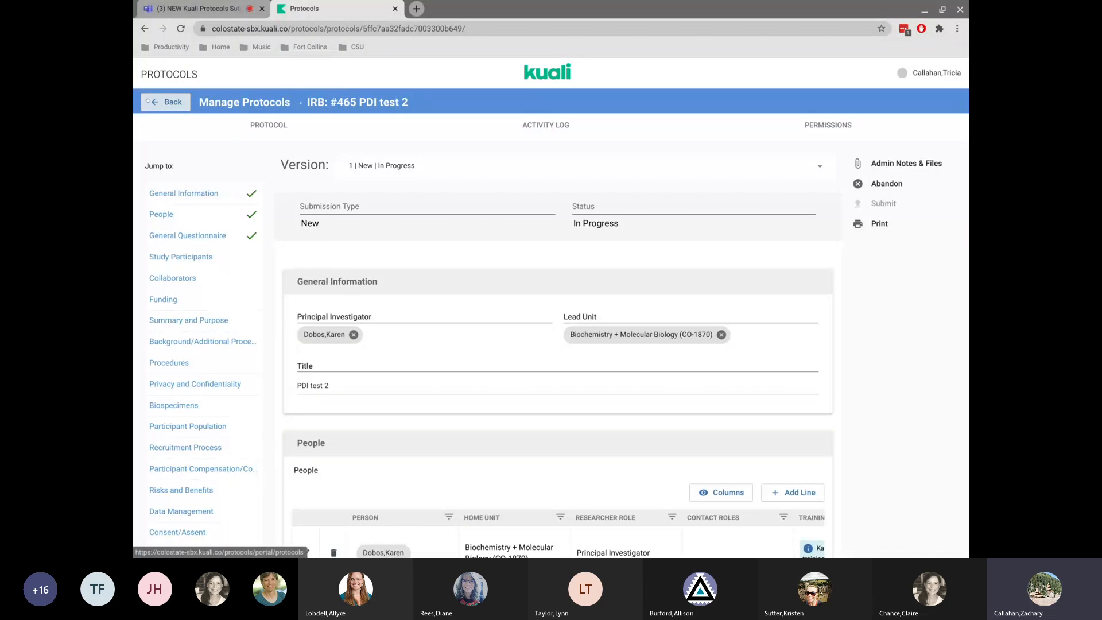
Return to the protocol list, reopen the PDI test 2 protocol and browse its section list.
{"action": "left_click", "coordinate": [162, 106]}
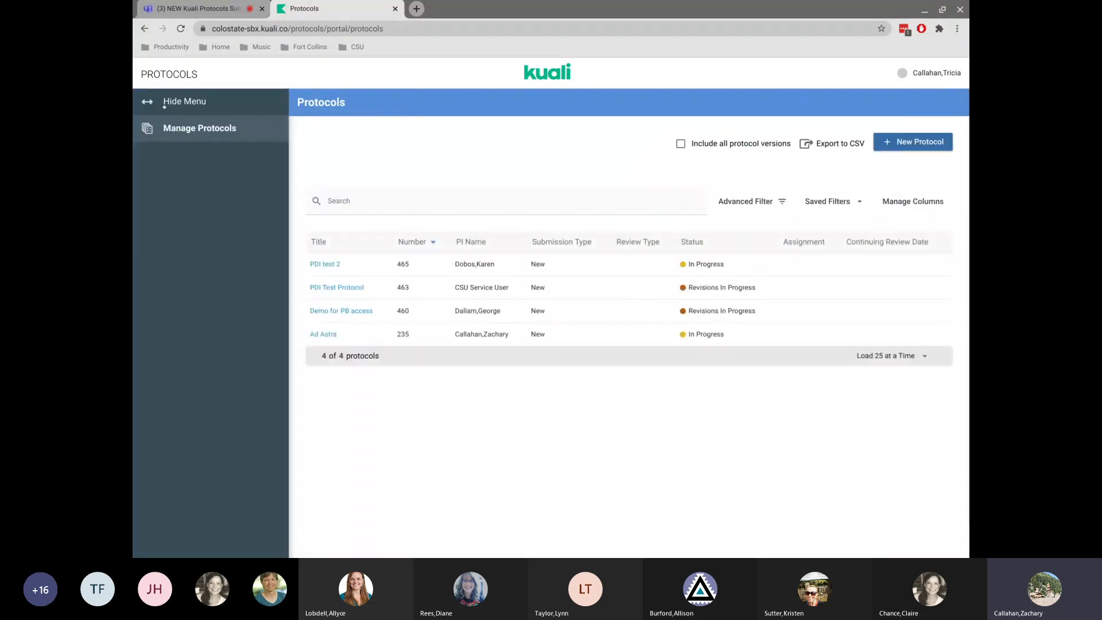
{"action": "left_click", "coordinate": [325, 264]}
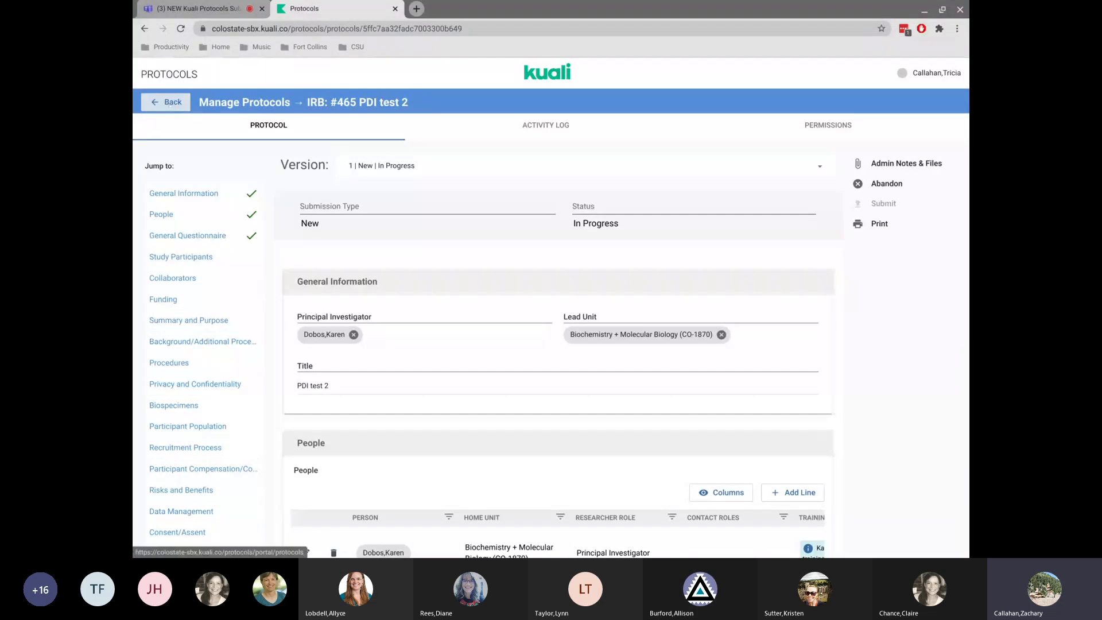
{"action": "left_click", "coordinate": [169, 104]}
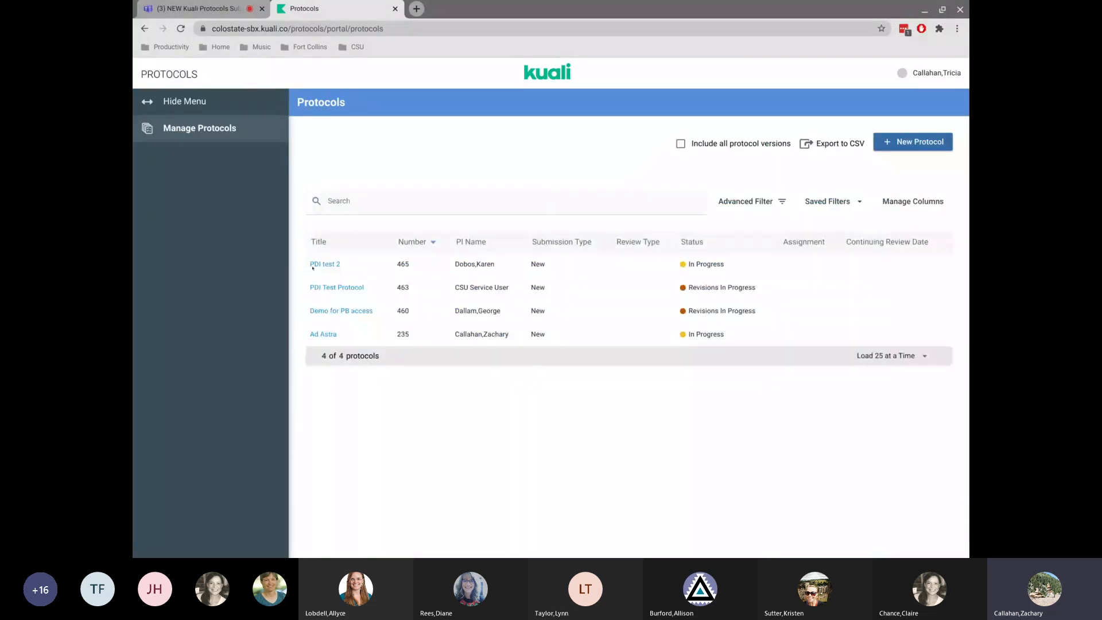
{"action": "left_click", "coordinate": [321, 264]}
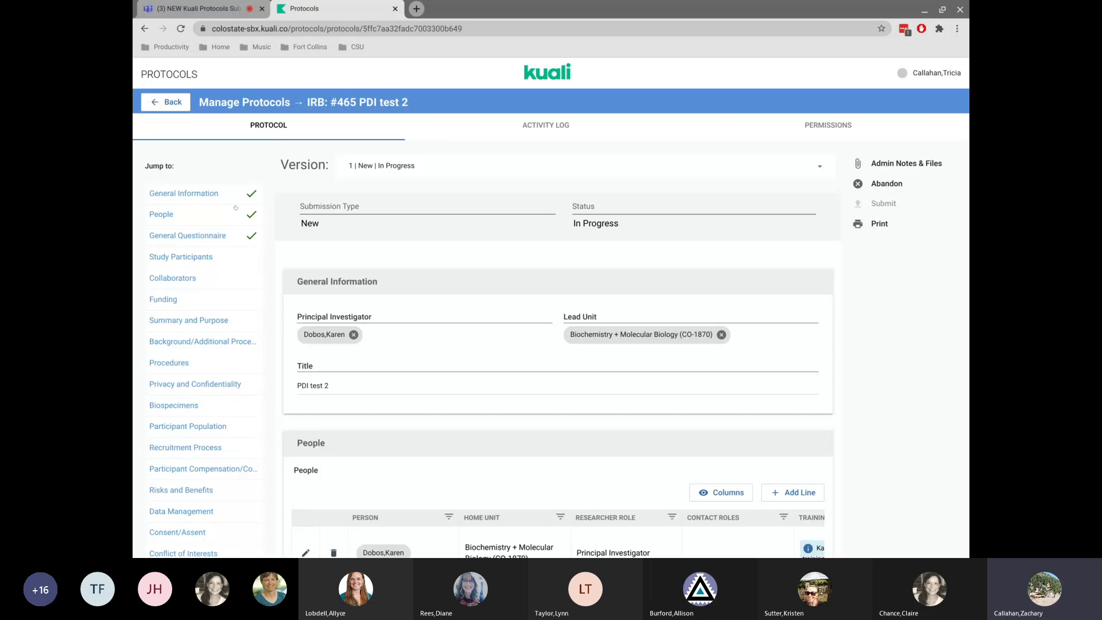
{"action": "scroll", "coordinate": [199, 322], "scroll_direction": "down", "scroll_amount": 2}
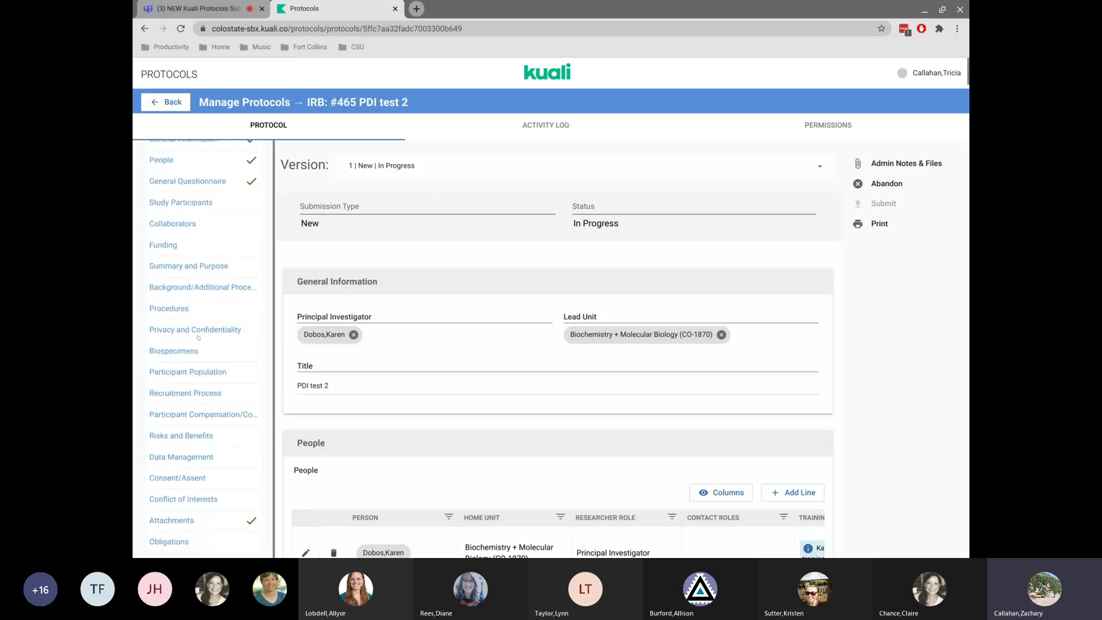
{"action": "scroll", "coordinate": [199, 344], "scroll_direction": "up", "scroll_amount": 2}
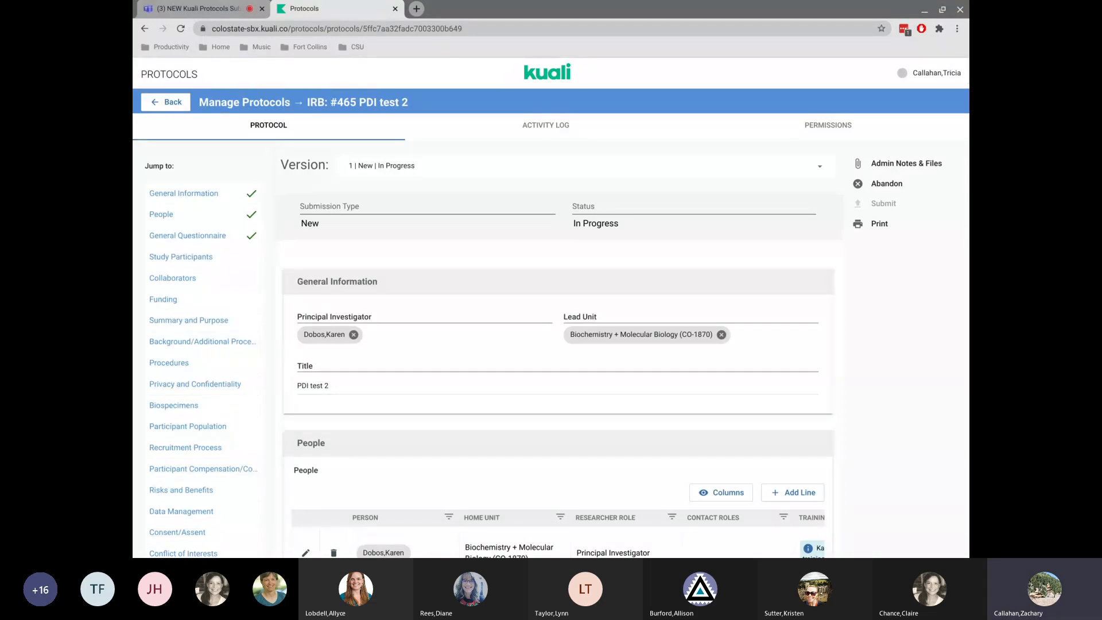
Browse the protocol's sections and check the available versions.
{"action": "left_click", "coordinate": [169, 362]}
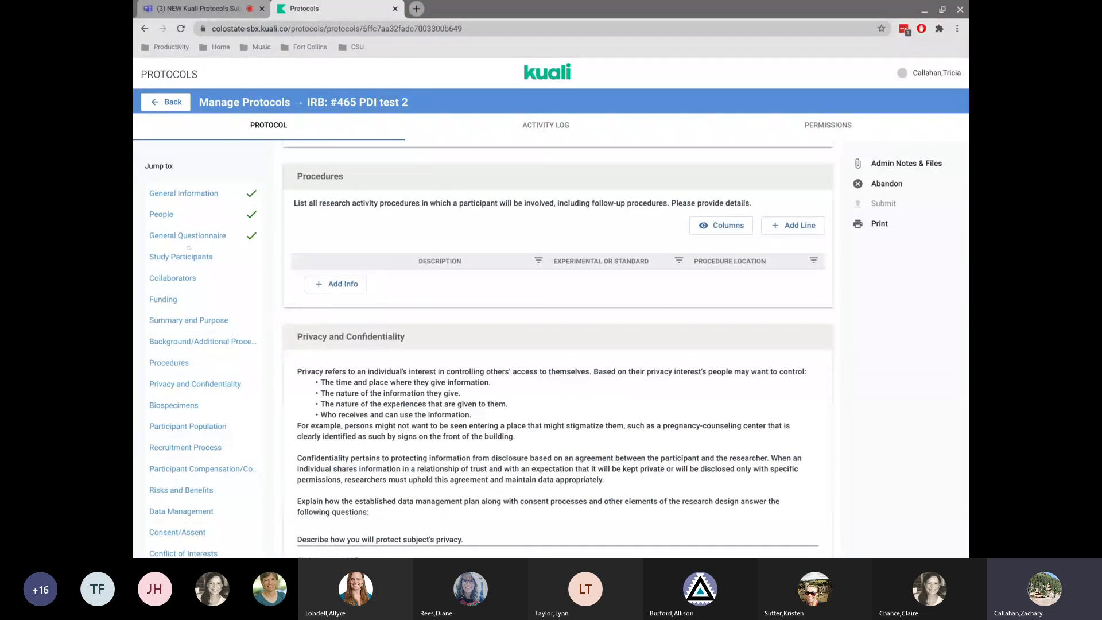
{"action": "left_click", "coordinate": [176, 194]}
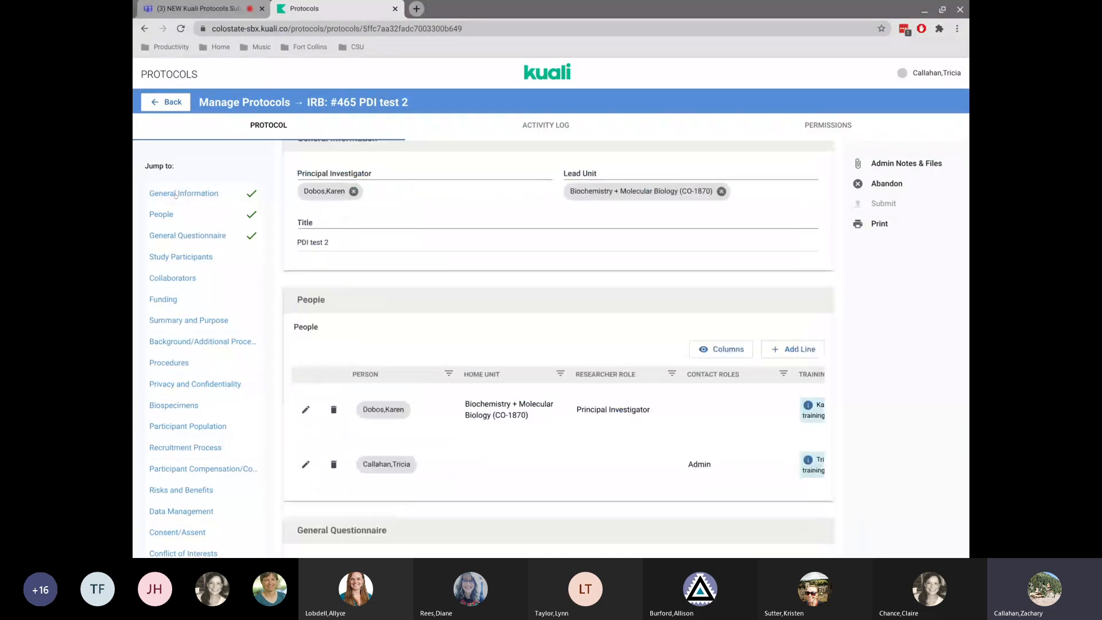
{"action": "scroll", "coordinate": [450, 300], "scroll_direction": "up", "scroll_amount": 2}
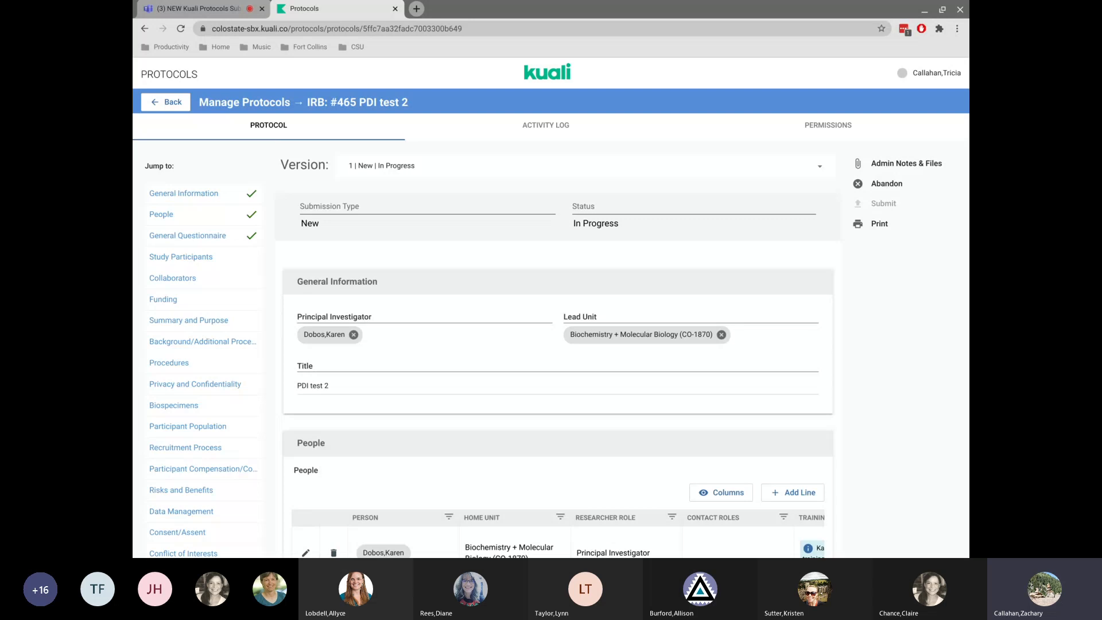
{"action": "left_click", "coordinate": [809, 170]}
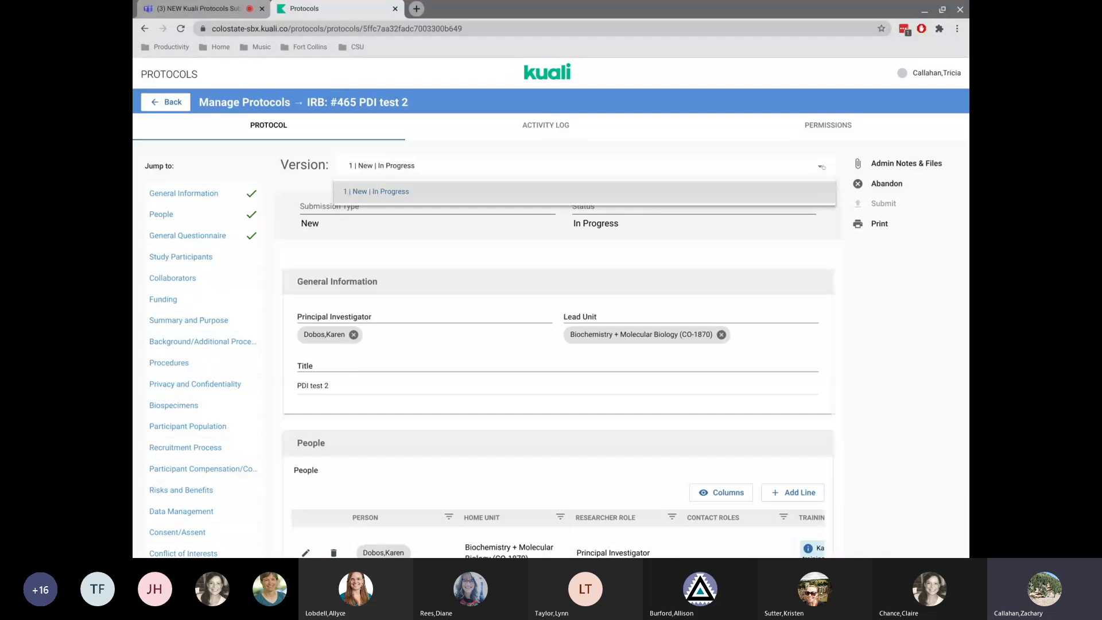
{"action": "left_click", "coordinate": [474, 169]}
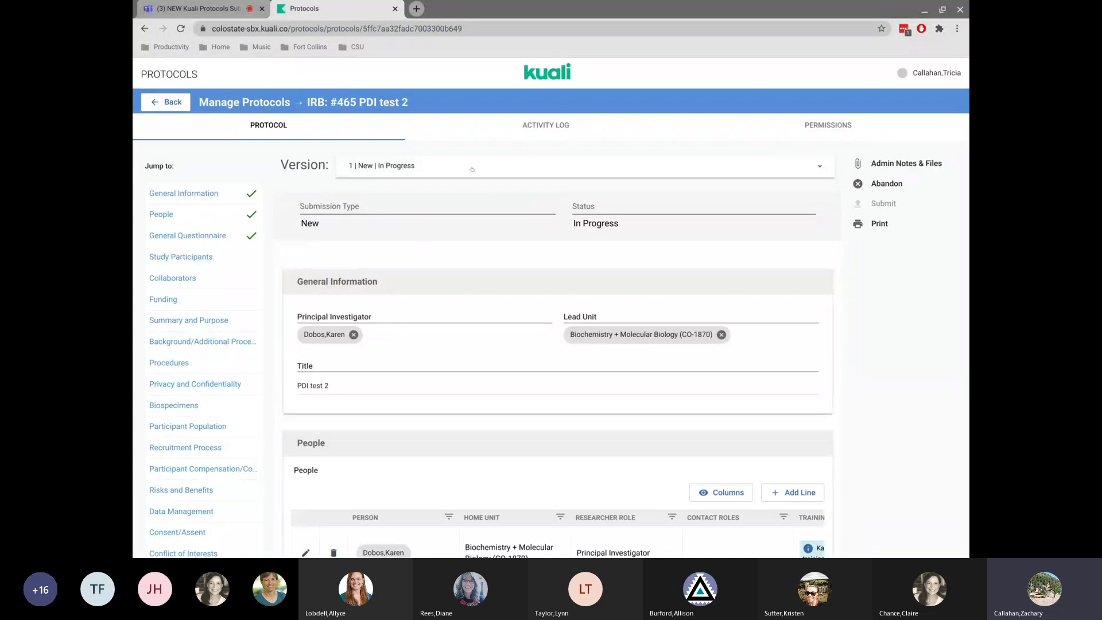
{"action": "scroll", "coordinate": [465, 231], "scroll_direction": "down", "scroll_amount": 2}
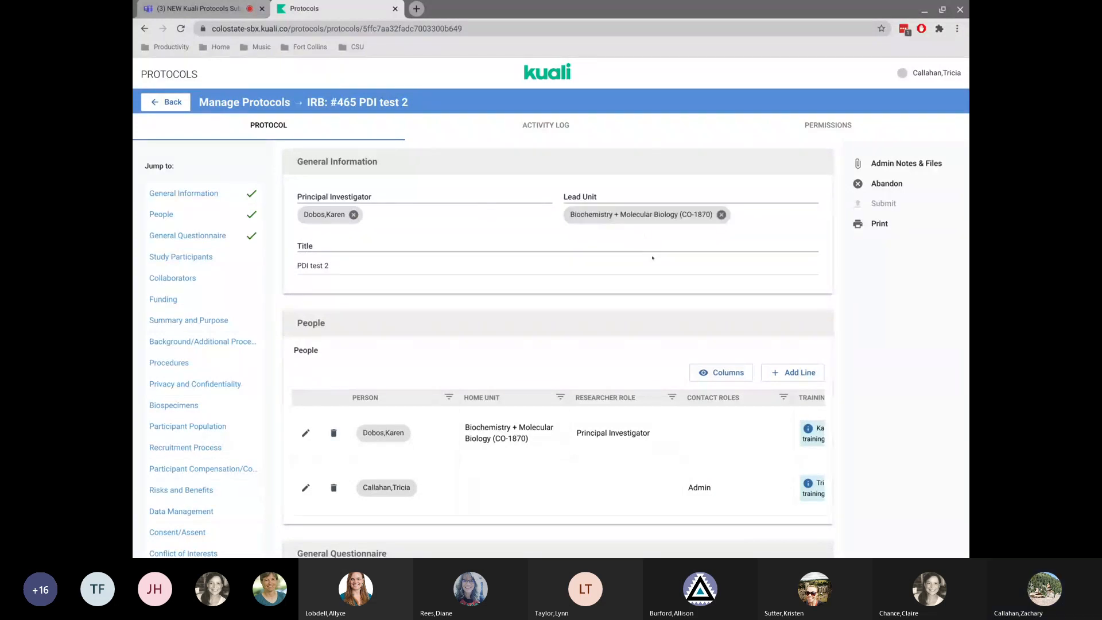
{"action": "scroll", "coordinate": [582, 259], "scroll_direction": "down", "scroll_amount": 1}
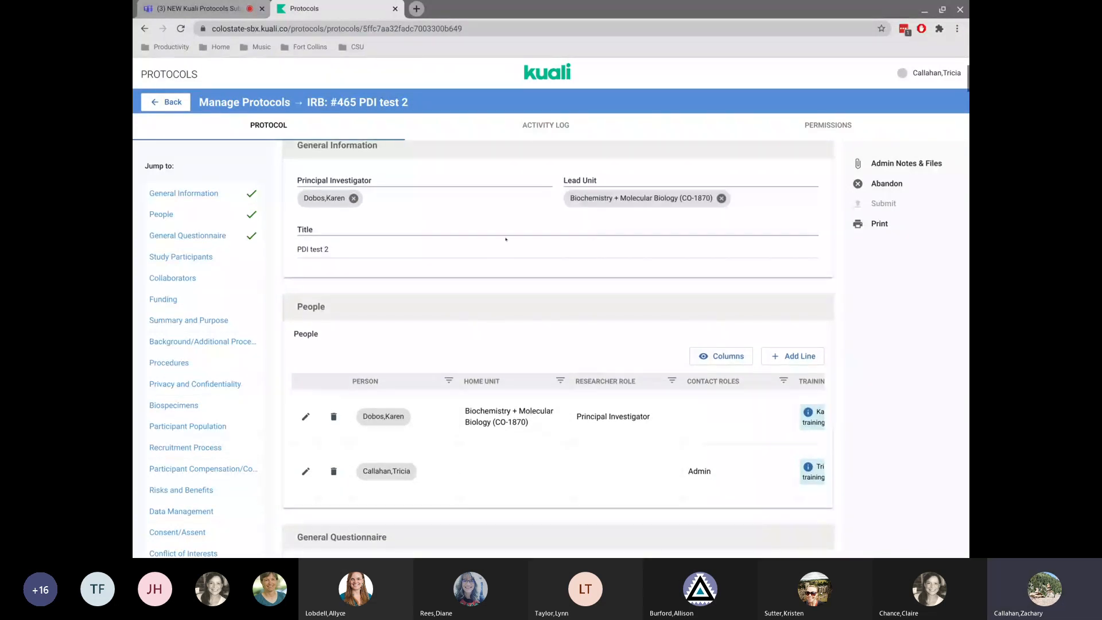
{"action": "scroll", "coordinate": [505, 239], "scroll_direction": "down", "scroll_amount": 2}
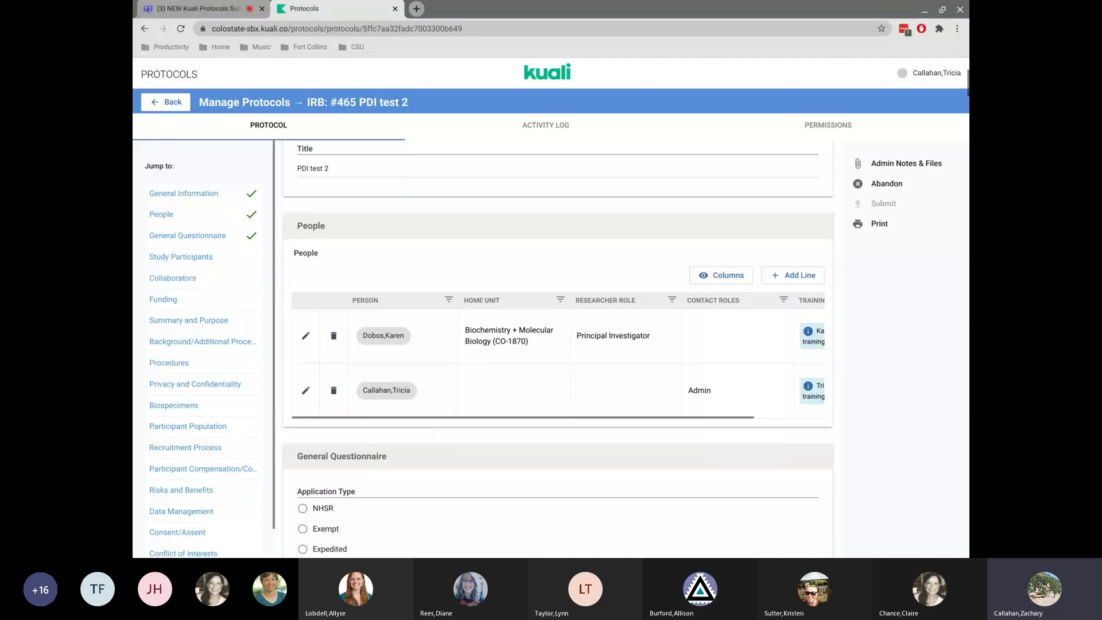
{"action": "scroll", "coordinate": [558, 349], "scroll_direction": "up", "scroll_amount": 1}
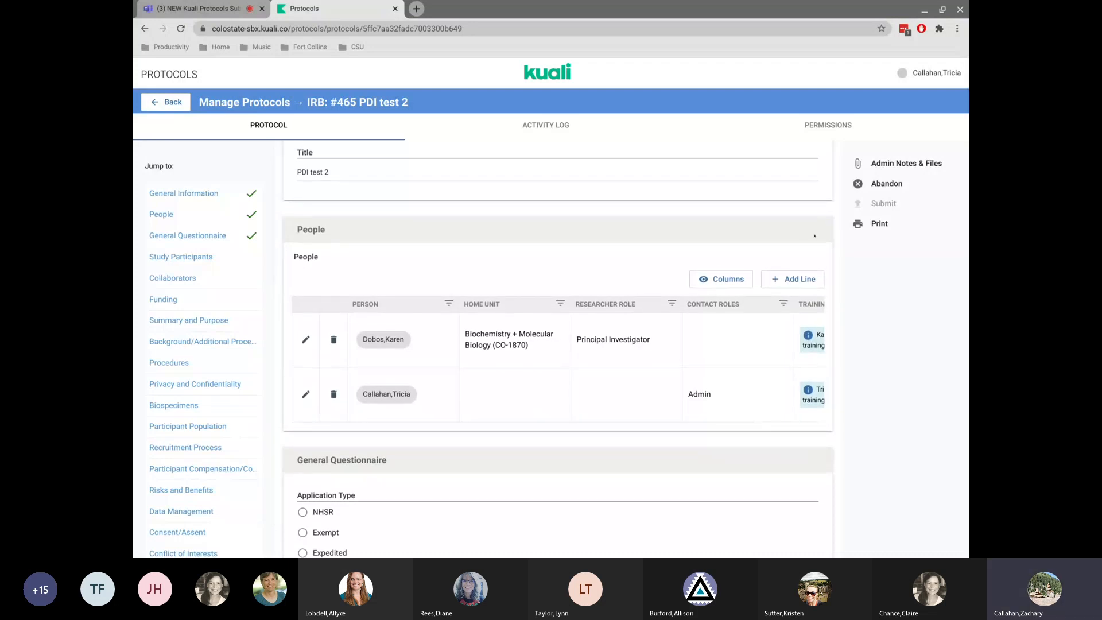
Add a new person to the protocol's People list, selecting the researcher from the search results with CSU status Staff.
{"action": "left_click", "coordinate": [775, 280]}
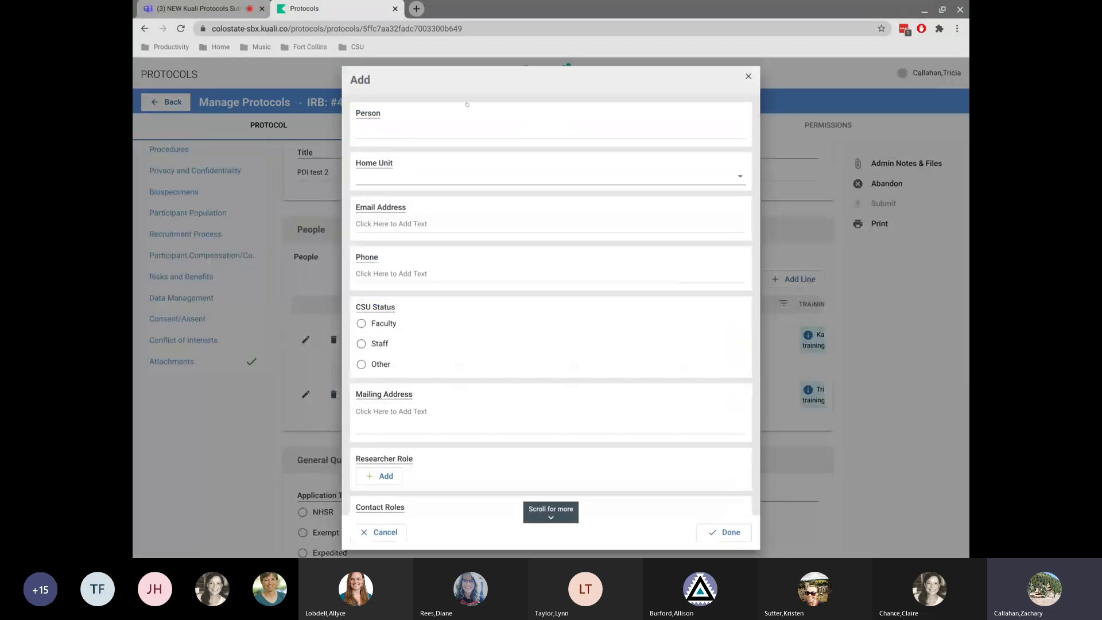
{"action": "left_click", "coordinate": [426, 128]}
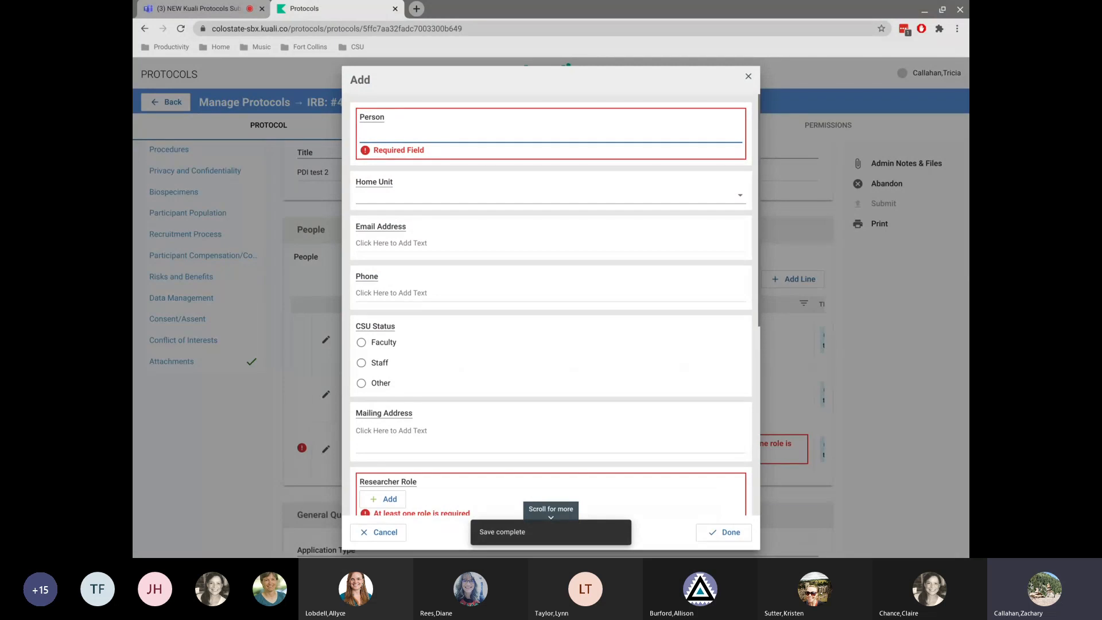
{"action": "type", "text": "spli"}
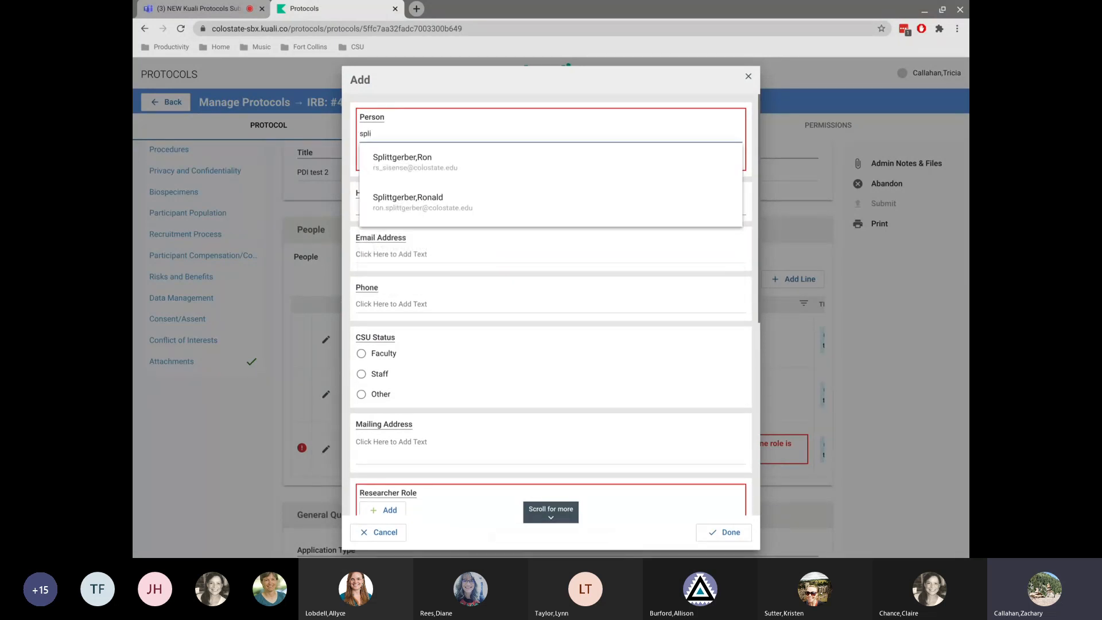
{"action": "left_click", "coordinate": [413, 201]}
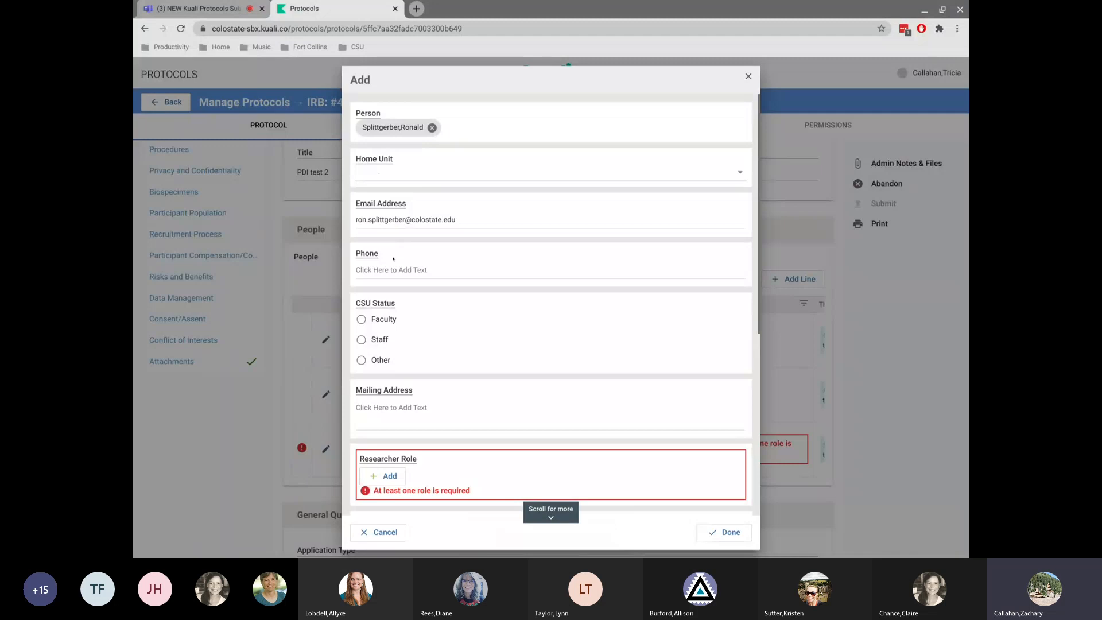
{"action": "left_click", "coordinate": [362, 340]}
Give the new person the Admin contact role and Read-Only permission.
{"action": "scroll", "coordinate": [507, 433], "scroll_direction": "down", "scroll_amount": 3}
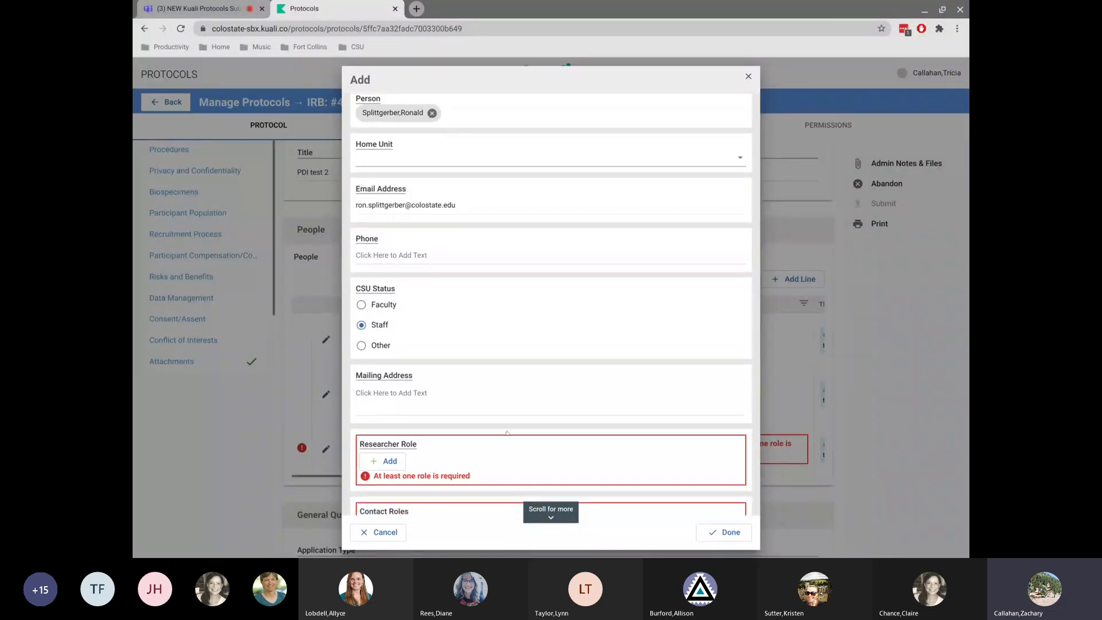
{"action": "scroll", "coordinate": [507, 433], "scroll_direction": "up", "scroll_amount": 1}
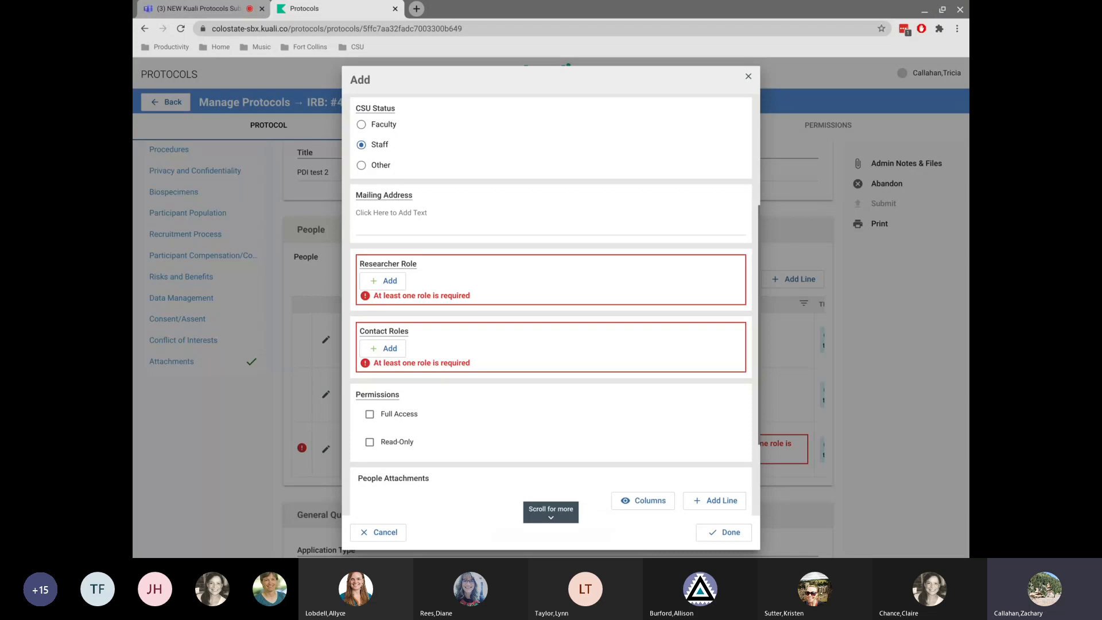
{"action": "scroll", "coordinate": [551, 304], "scroll_direction": "up", "scroll_amount": 3}
{"action": "scroll", "coordinate": [551, 304], "scroll_direction": "down", "scroll_amount": 5}
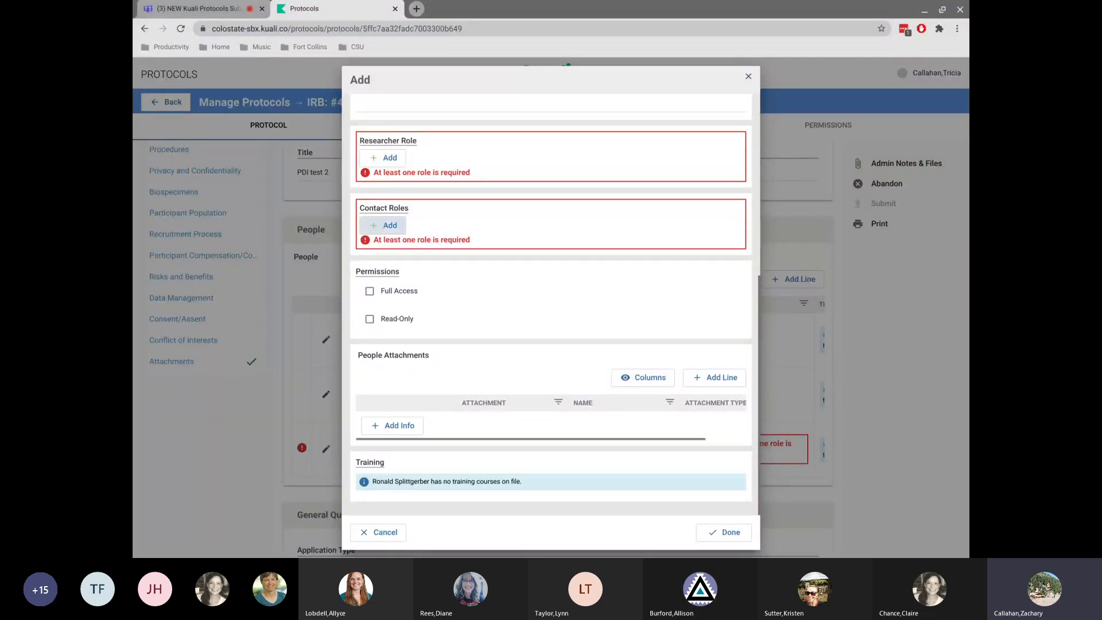
{"action": "left_click", "coordinate": [382, 227]}
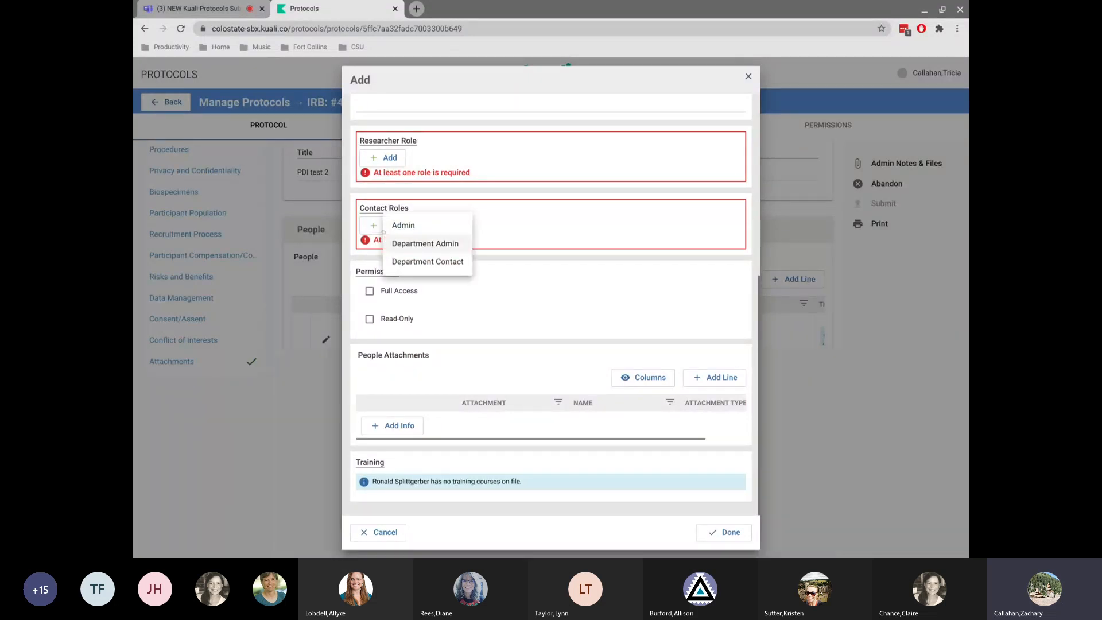
{"action": "left_click", "coordinate": [412, 225]}
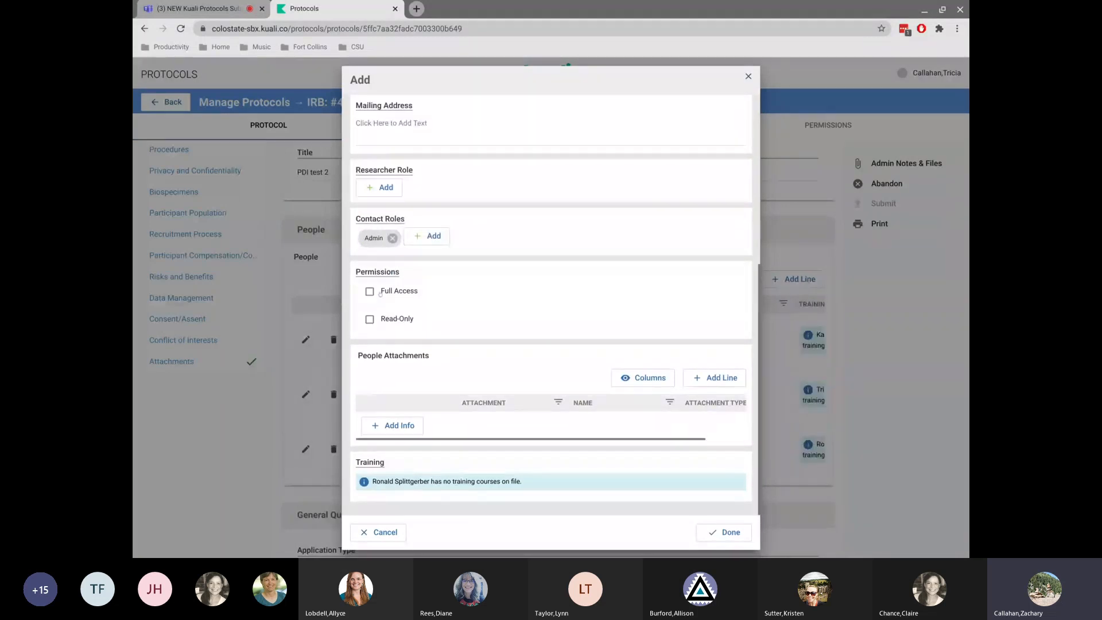
{"action": "left_click", "coordinate": [368, 322]}
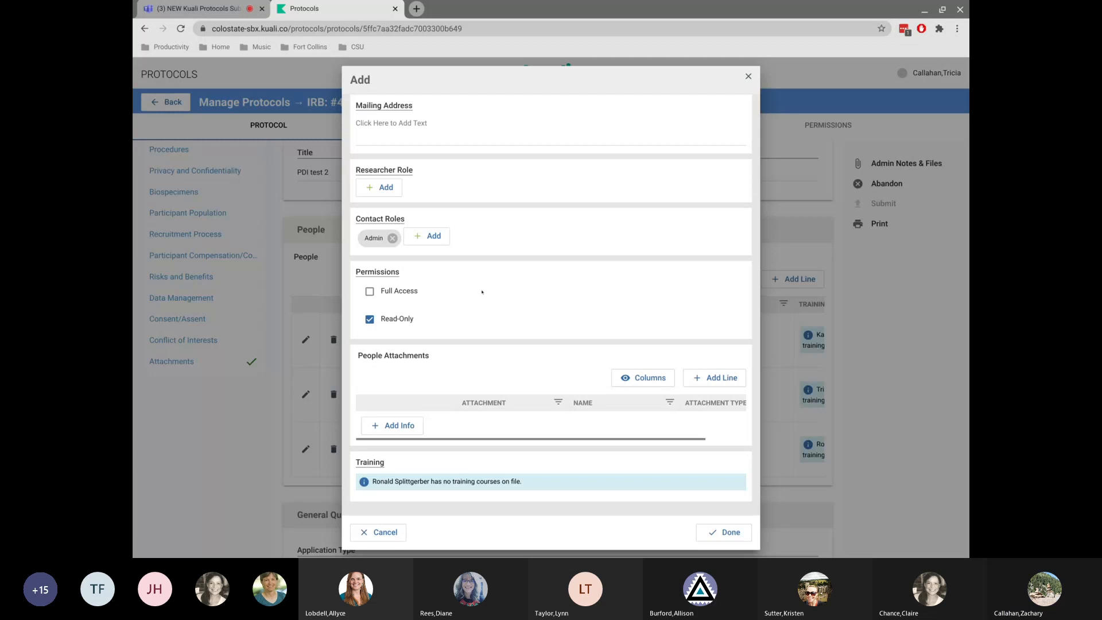
Attach IRB website Kuali transition (2).docx to the person with attachment type Other, and save the person.
{"action": "left_click", "coordinate": [396, 426]}
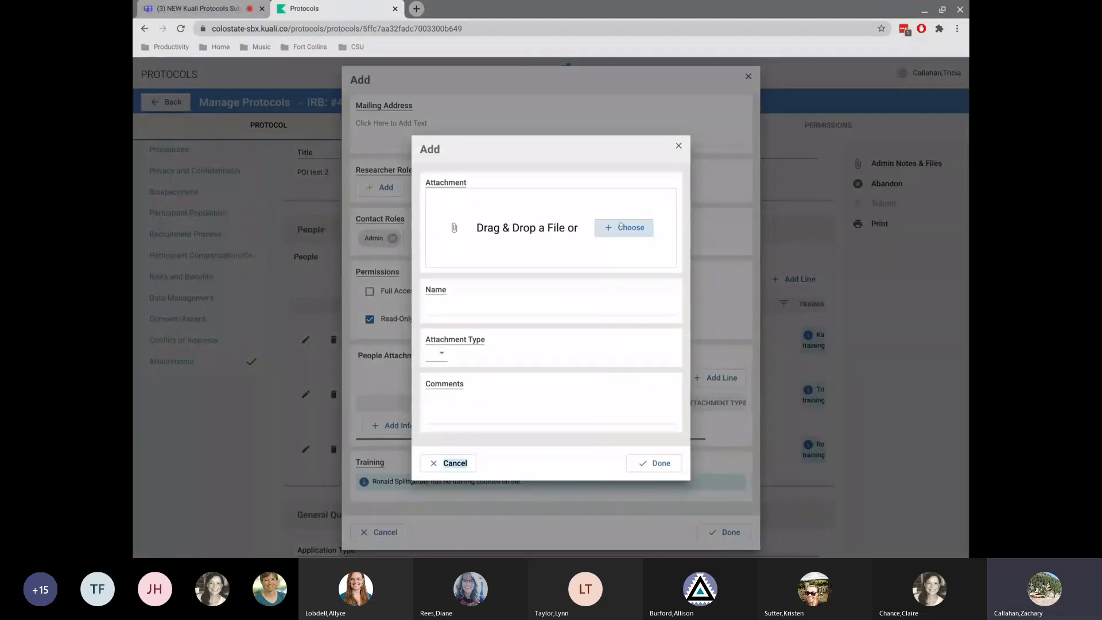
{"action": "left_click", "coordinate": [626, 228]}
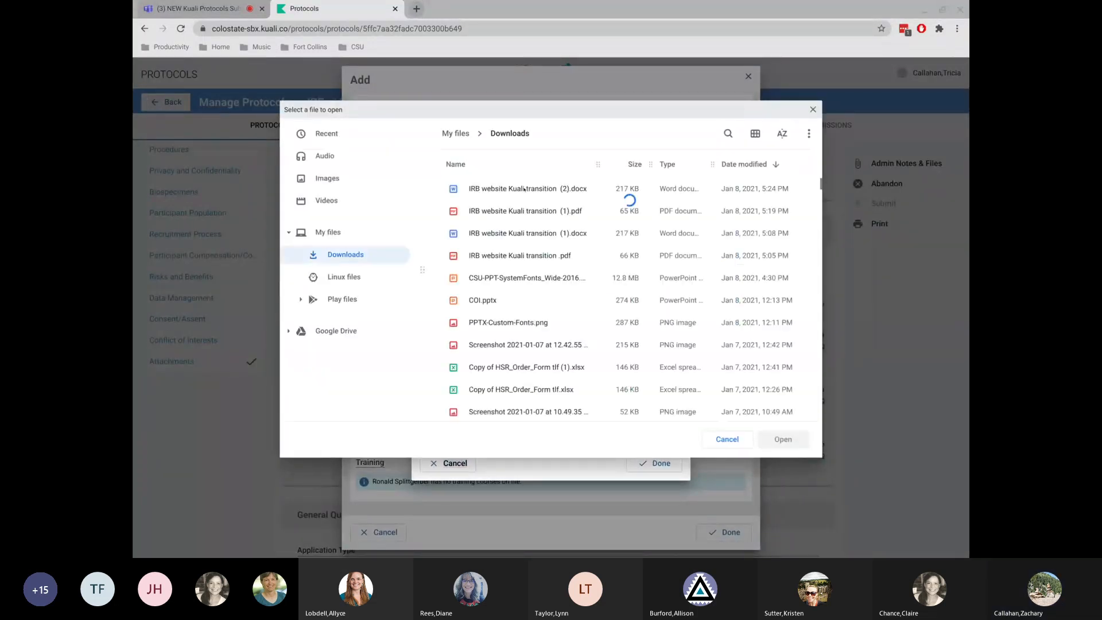
{"action": "left_click", "coordinate": [524, 189]}
{"action": "double_click", "coordinate": [524, 190]}
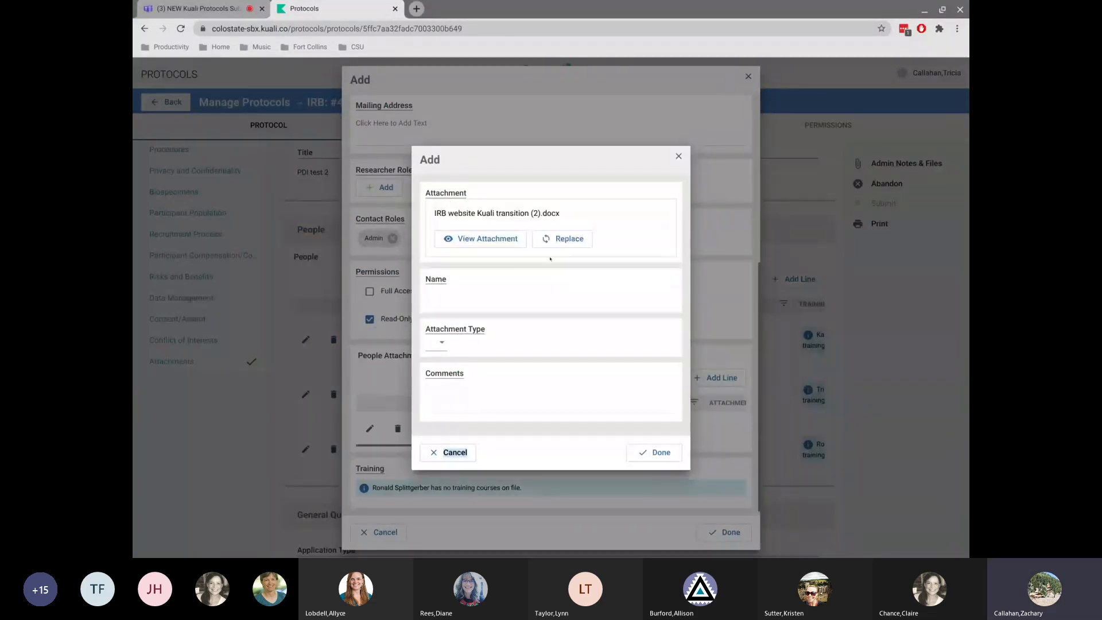
{"action": "left_click", "coordinate": [442, 342]}
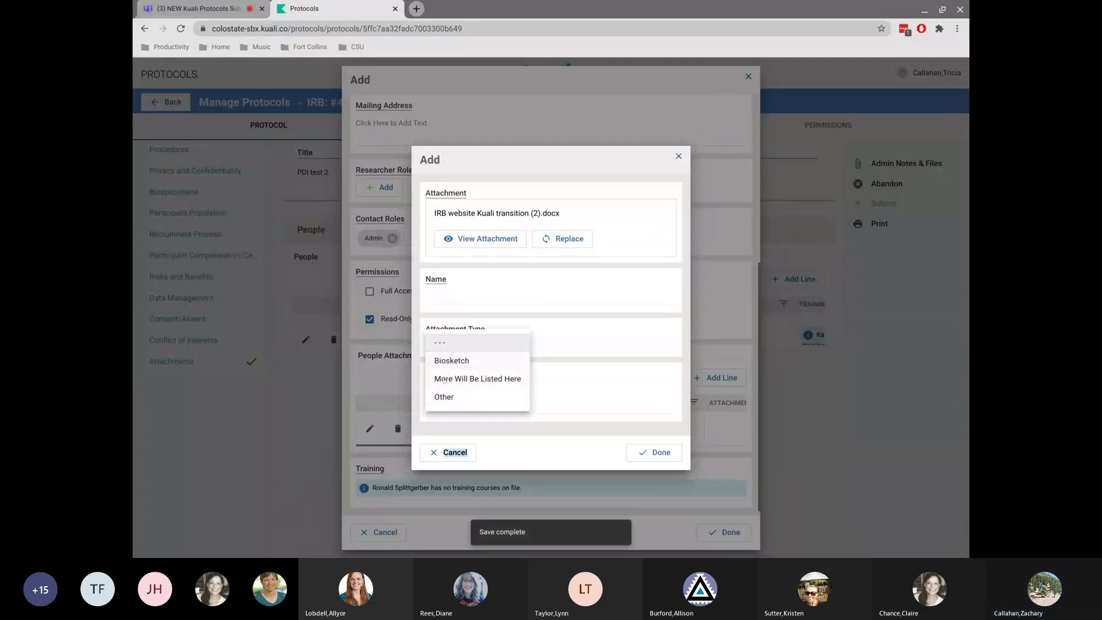
{"action": "left_click", "coordinate": [445, 396]}
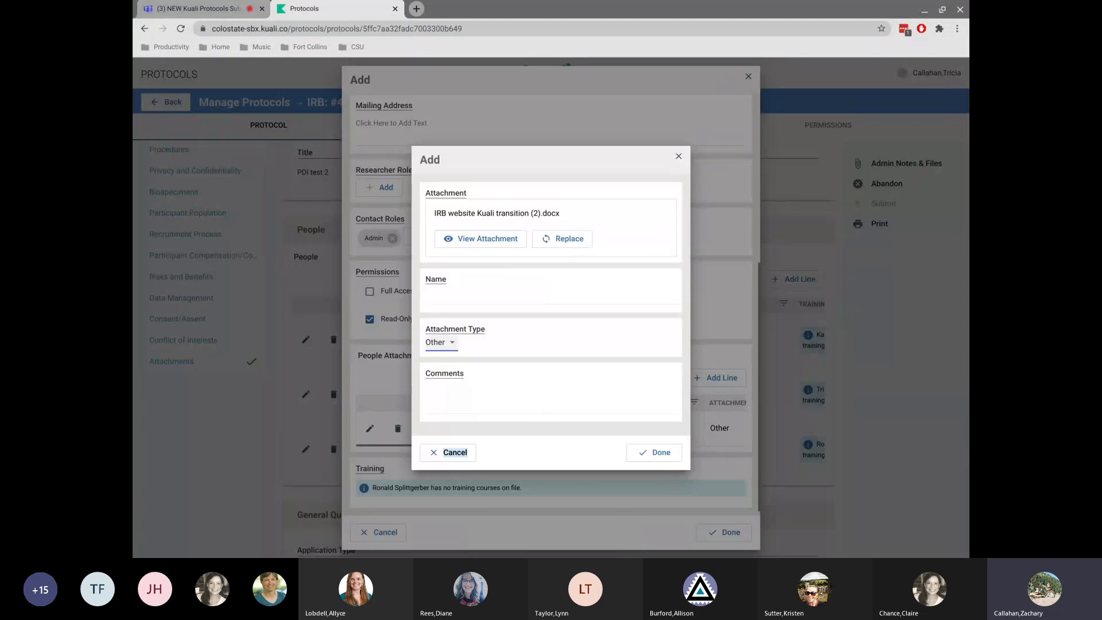
{"action": "left_click", "coordinate": [679, 156]}
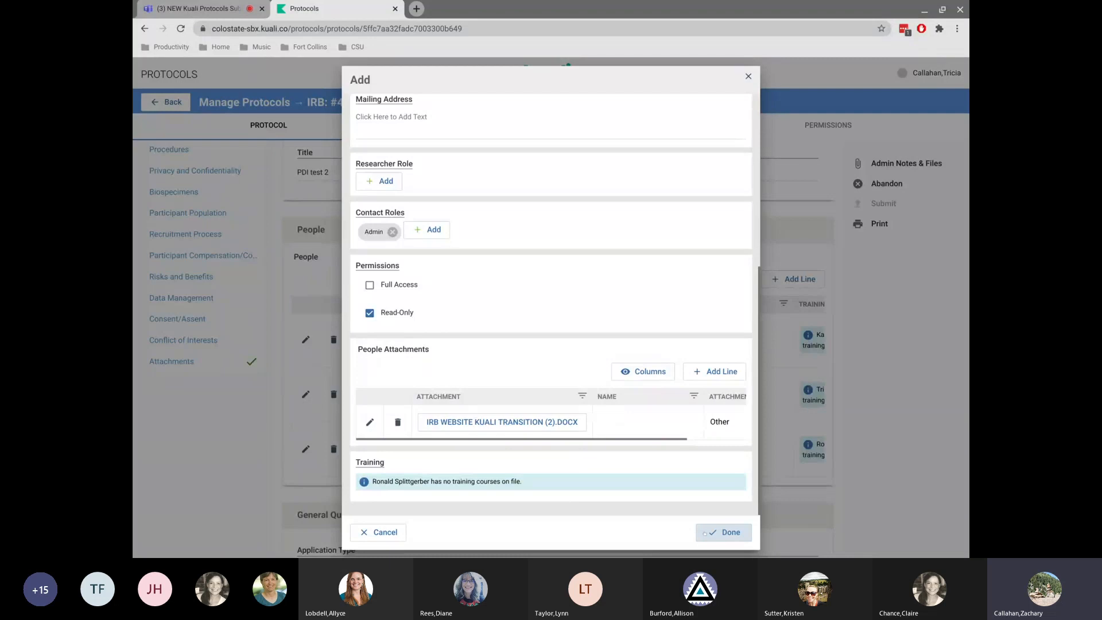
{"action": "left_click", "coordinate": [724, 532]}
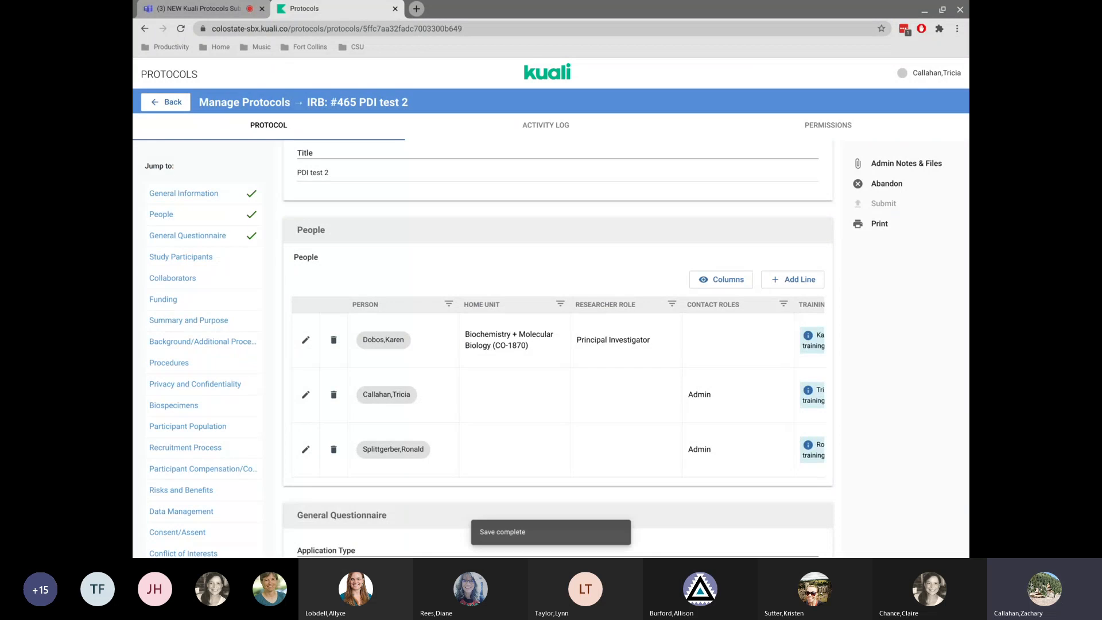
Add another person line and select a second researcher from the search results.
{"action": "scroll", "coordinate": [558, 395], "scroll_direction": "right", "scroll_amount": 1}
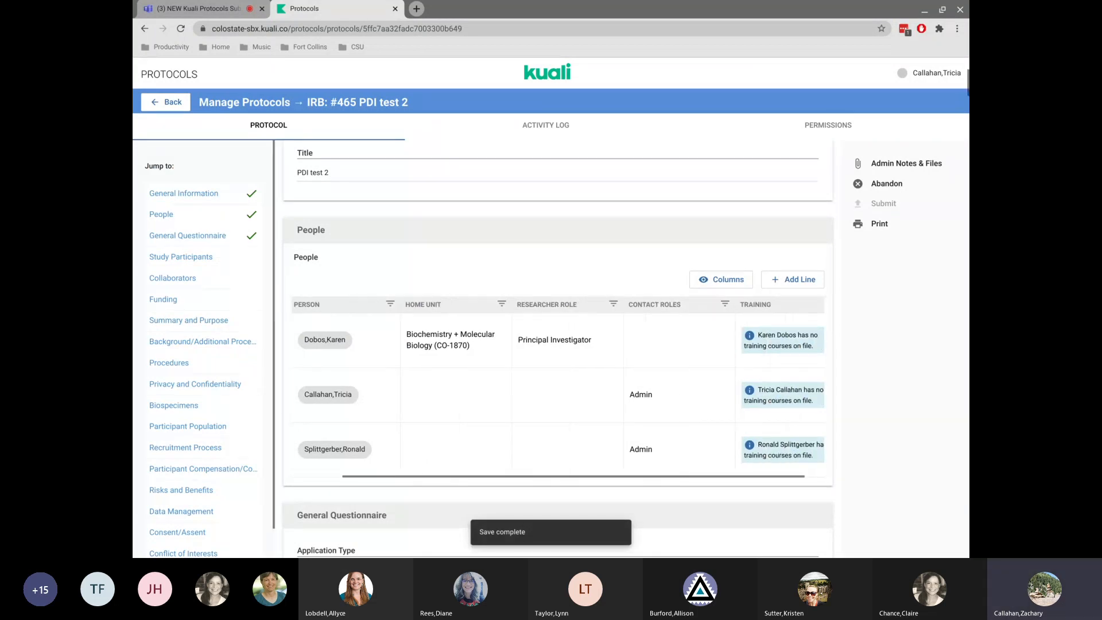
{"action": "scroll", "coordinate": [559, 389], "scroll_direction": "right", "scroll_amount": 1}
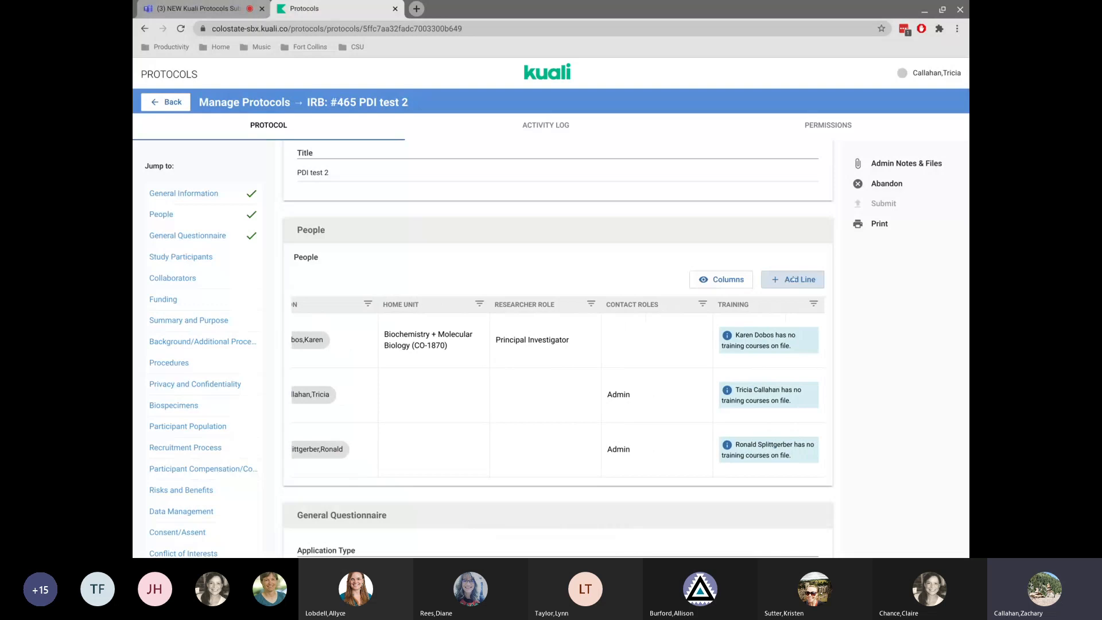
{"action": "left_click", "coordinate": [784, 286]}
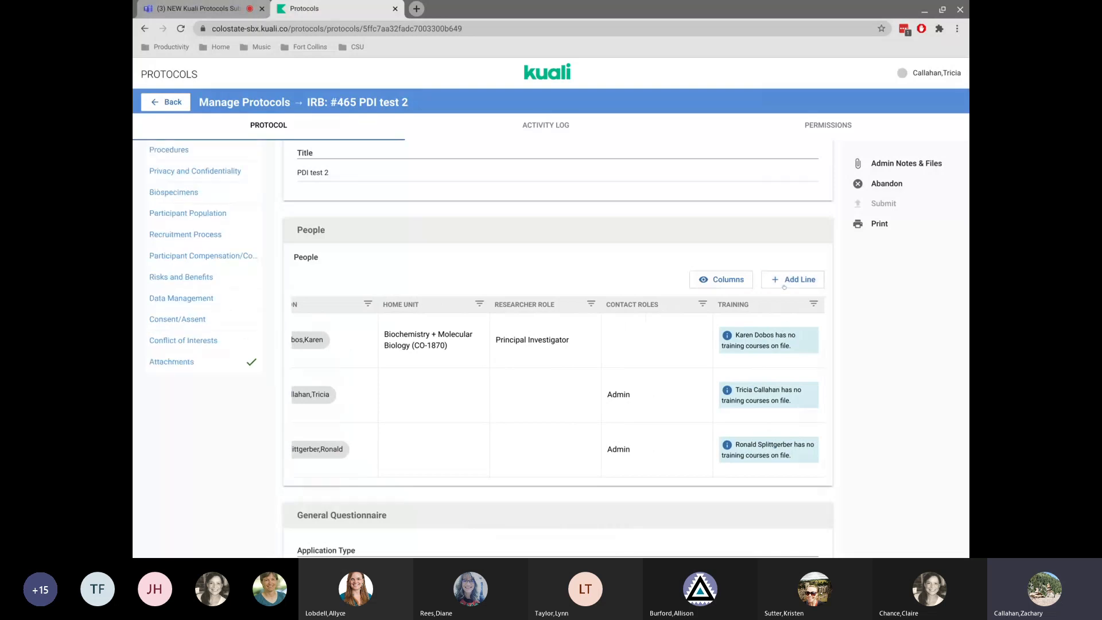
{"action": "type", "text": "ak"}
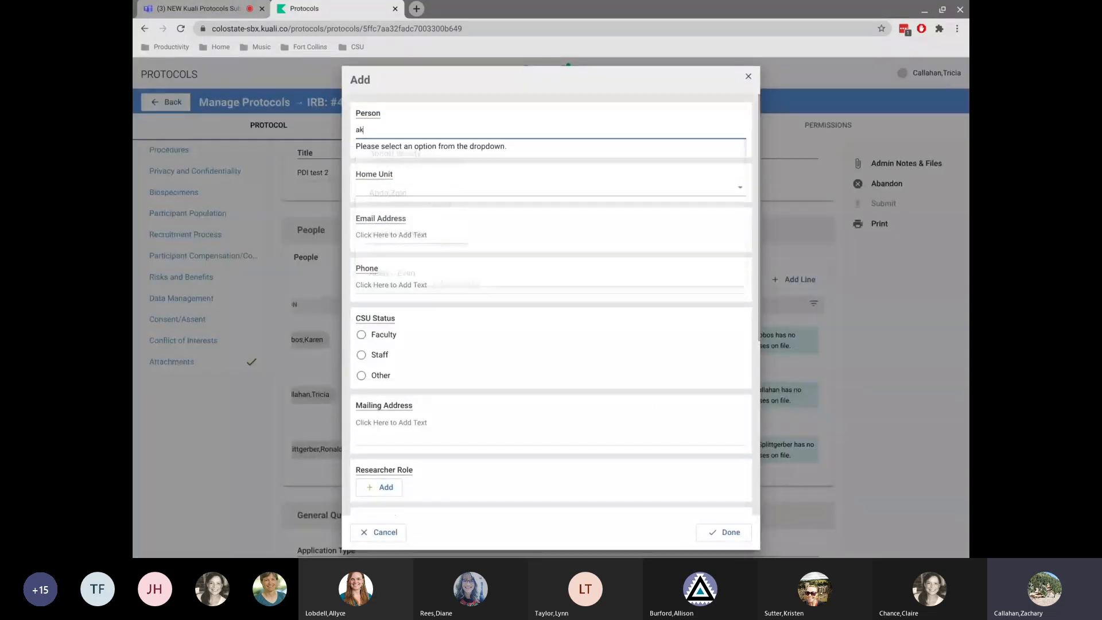
{"action": "left_click", "coordinate": [390, 150]}
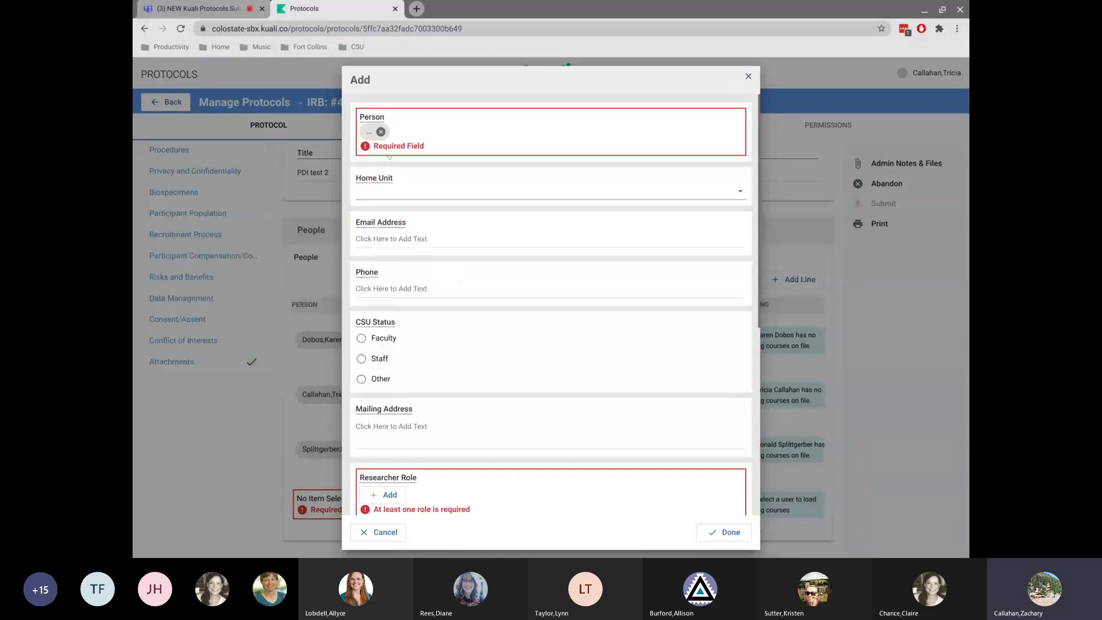
Assign the Admin contact role to the second person and save the person.
{"action": "scroll", "coordinate": [387, 230], "scroll_direction": "down", "scroll_amount": 5}
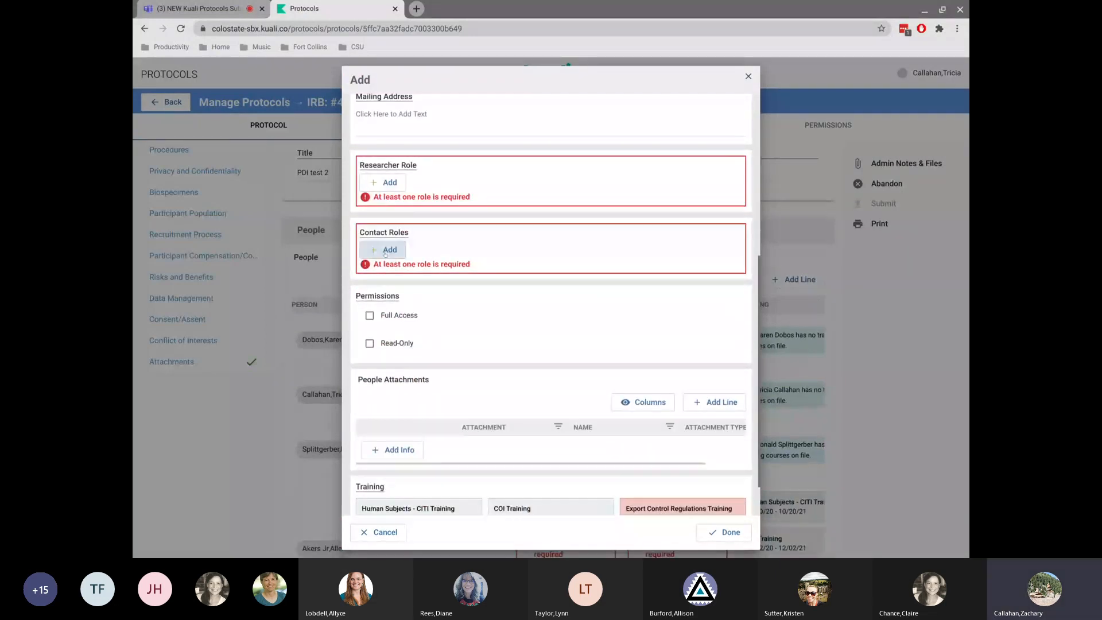
{"action": "left_click", "coordinate": [385, 252]}
{"action": "left_click", "coordinate": [395, 250]}
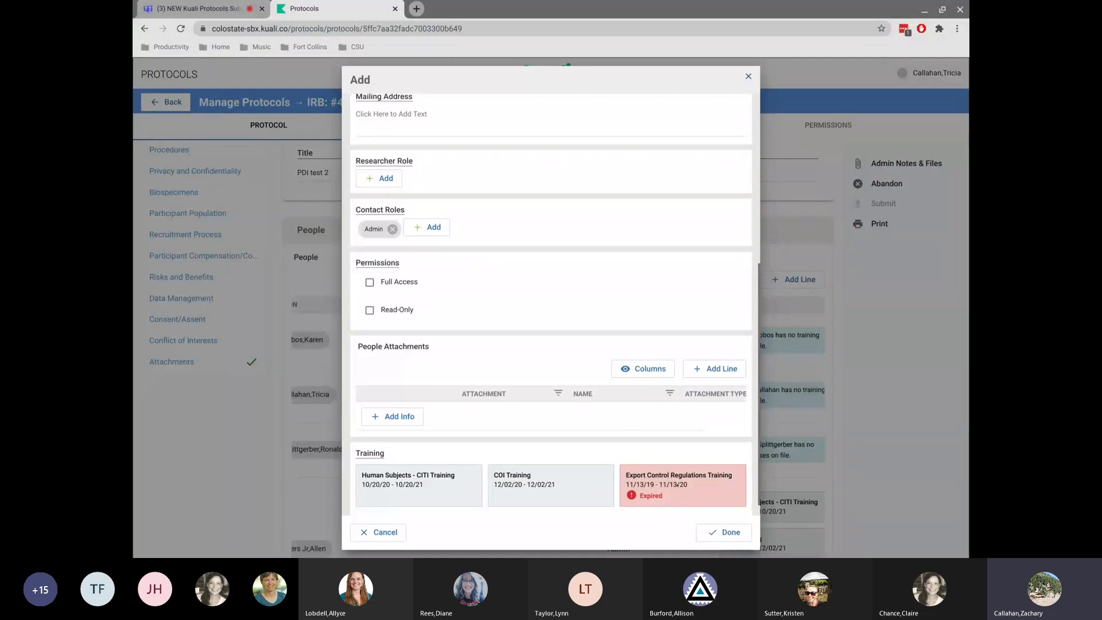
{"action": "left_click", "coordinate": [725, 532]}
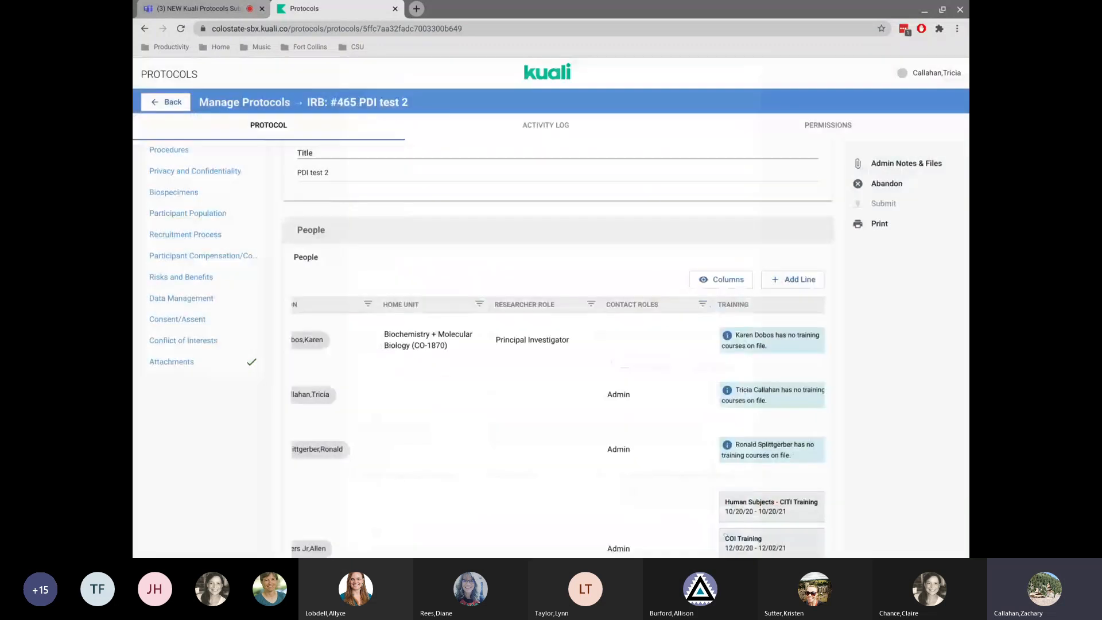
{"action": "scroll", "coordinate": [634, 361], "scroll_direction": "down", "scroll_amount": 3}
{"action": "scroll", "coordinate": [633, 360], "scroll_direction": "up", "scroll_amount": 2}
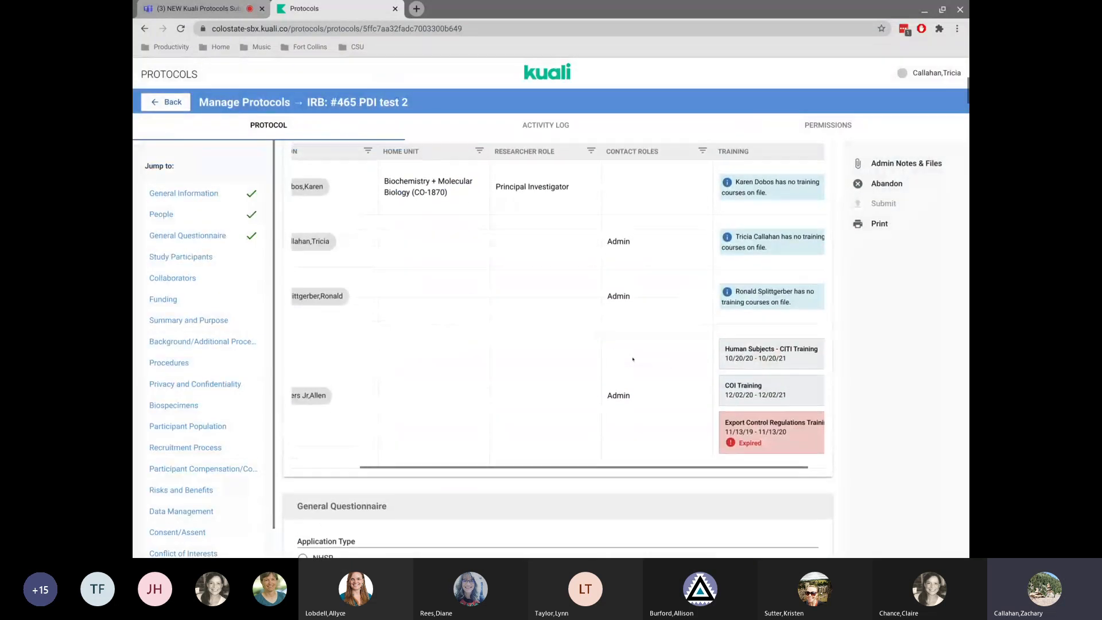
Delete the third person's line from the protocol's People list.
{"action": "scroll", "coordinate": [634, 360], "scroll_direction": "down", "scroll_amount": 1}
{"action": "scroll", "coordinate": [633, 360], "scroll_direction": "down", "scroll_amount": 1}
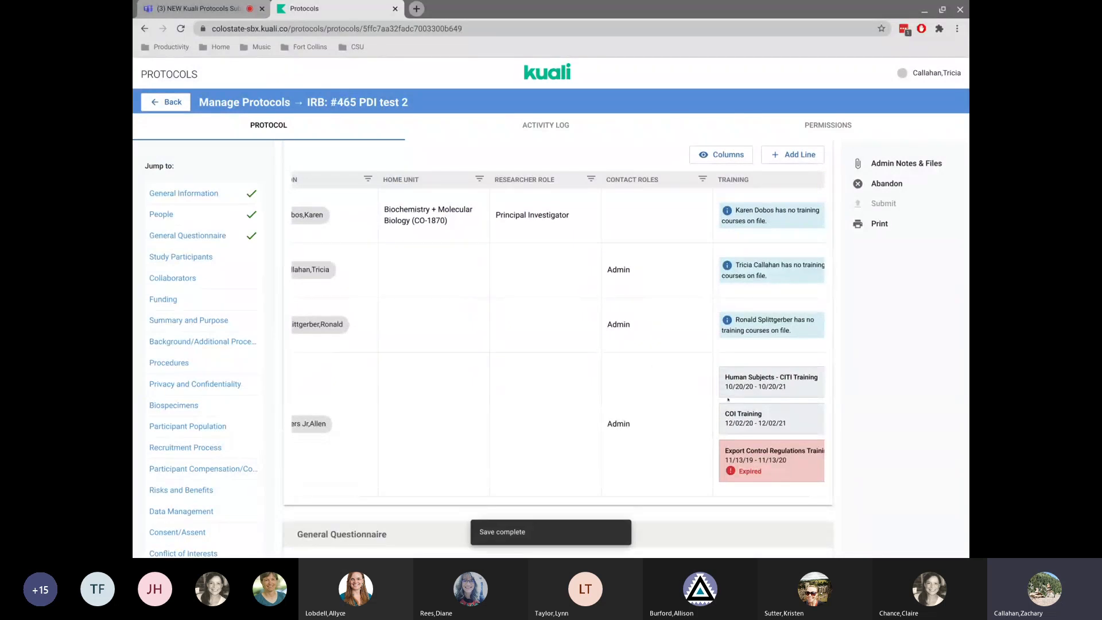
{"action": "scroll", "coordinate": [325, 376], "scroll_direction": "left", "scroll_amount": 3}
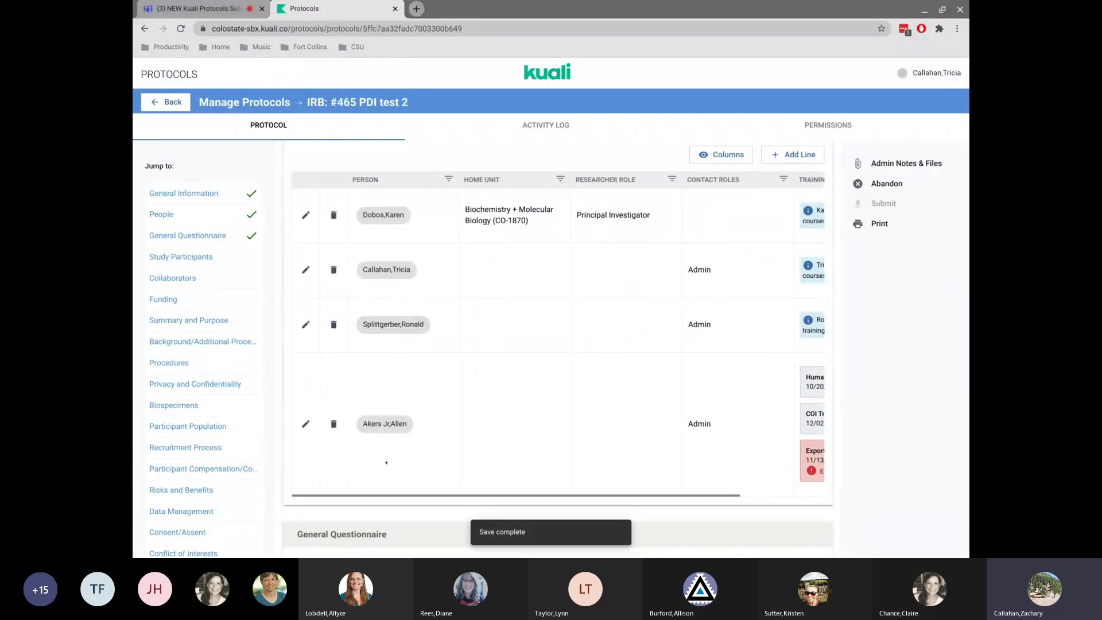
{"action": "scroll", "coordinate": [409, 437], "scroll_direction": "right", "scroll_amount": 3}
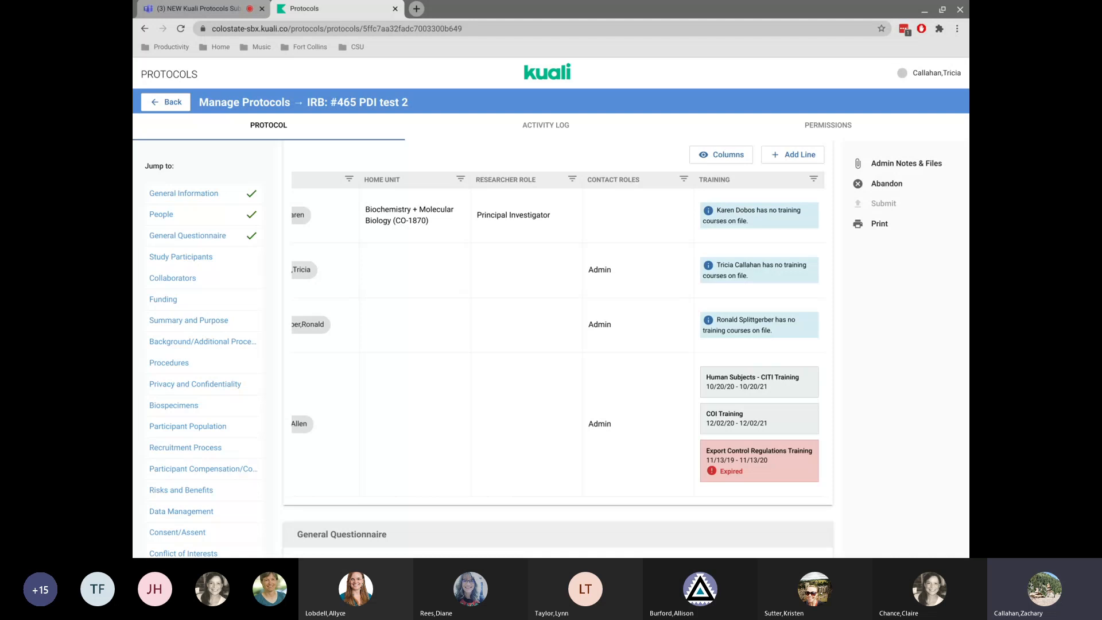
{"action": "scroll", "coordinate": [557, 333], "scroll_direction": "left", "scroll_amount": 3}
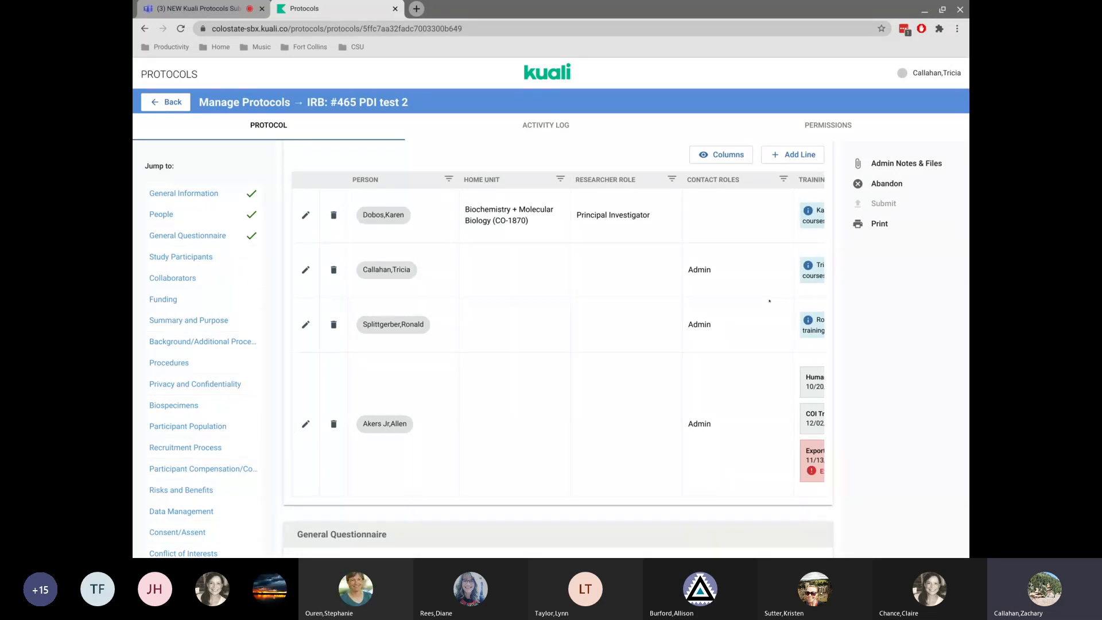
{"action": "scroll", "coordinate": [776, 253], "scroll_direction": "right", "scroll_amount": 3}
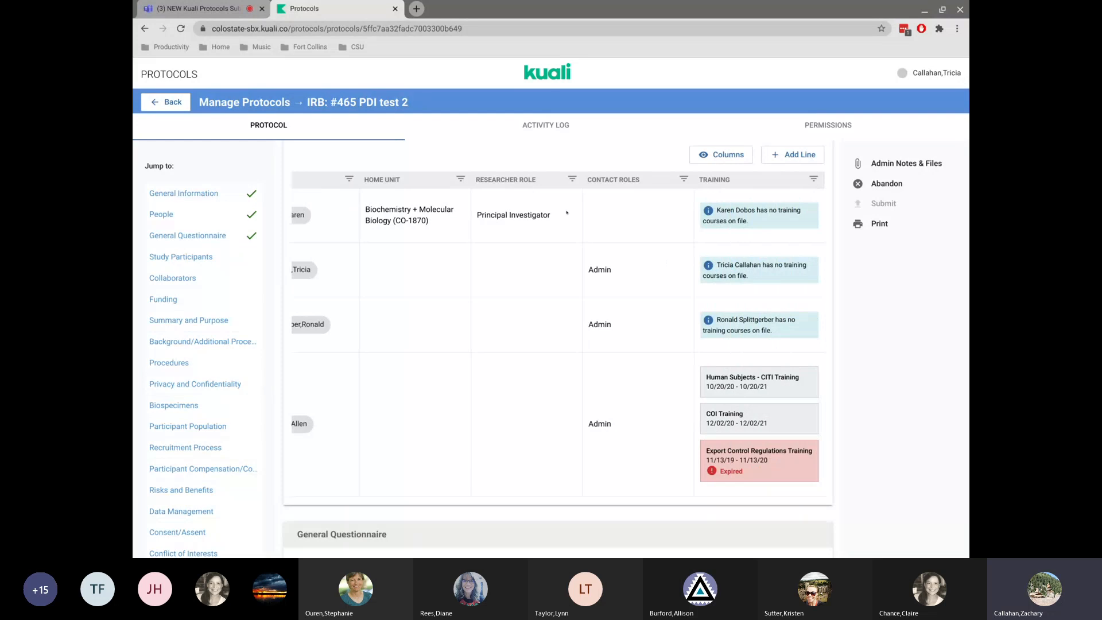
{"action": "scroll", "coordinate": [540, 330], "scroll_direction": "left", "scroll_amount": 3}
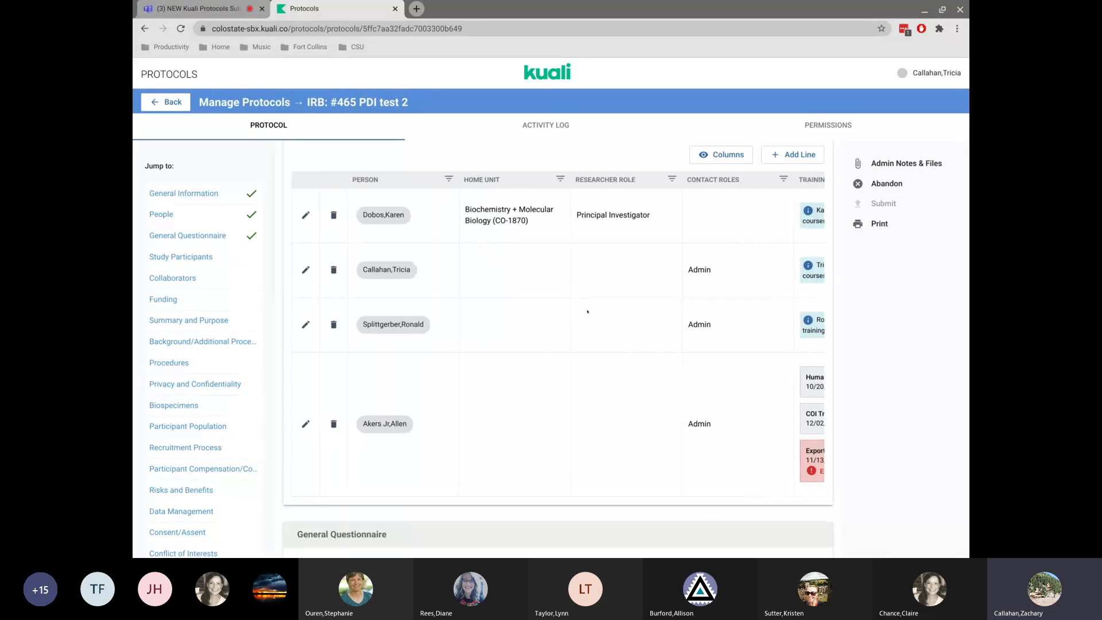
{"action": "left_click", "coordinate": [332, 325]}
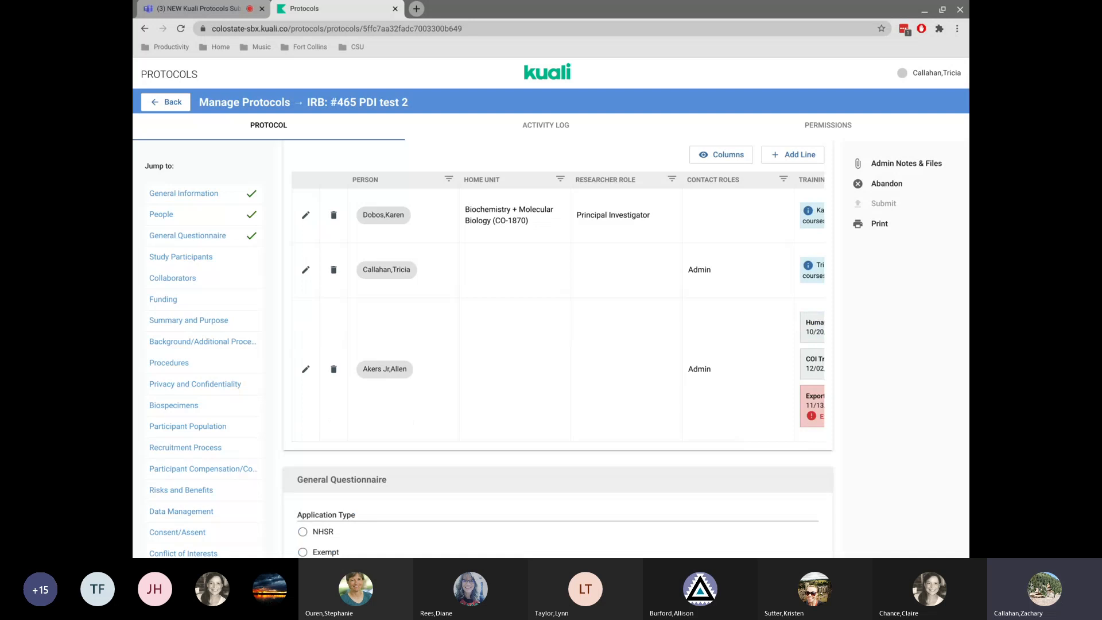
Edit the second person's line to add the Co-Investigator researcher role and finish the edit.
{"action": "left_click", "coordinate": [306, 269]}
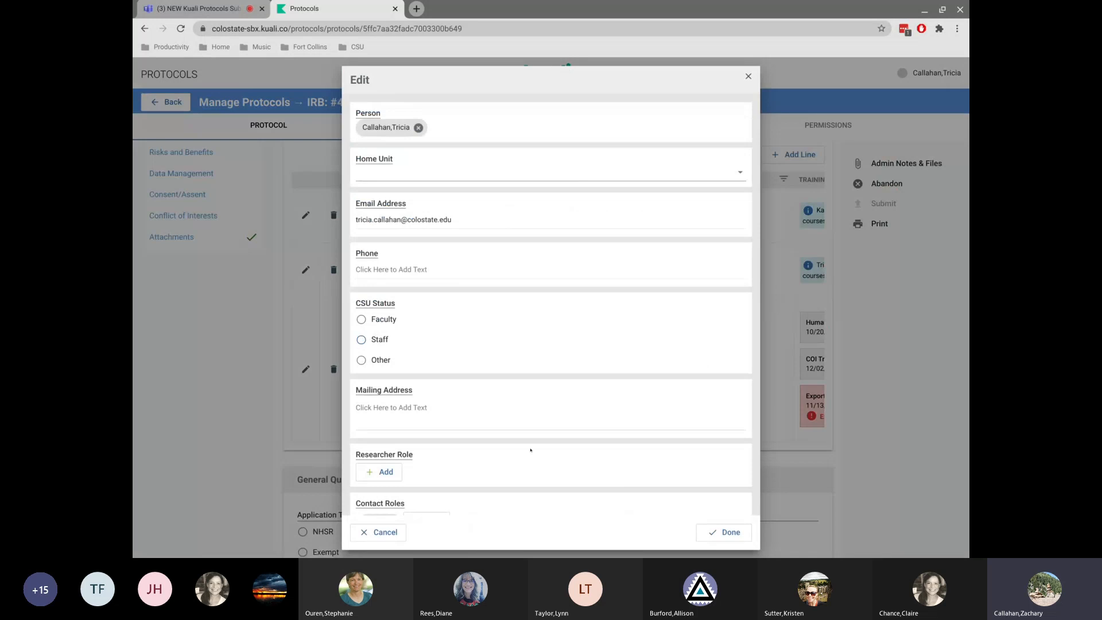
{"action": "scroll", "coordinate": [530, 450], "scroll_direction": "down", "scroll_amount": 3}
{"action": "left_click", "coordinate": [379, 334]}
{"action": "left_click", "coordinate": [388, 352]}
{"action": "left_click", "coordinate": [725, 532]}
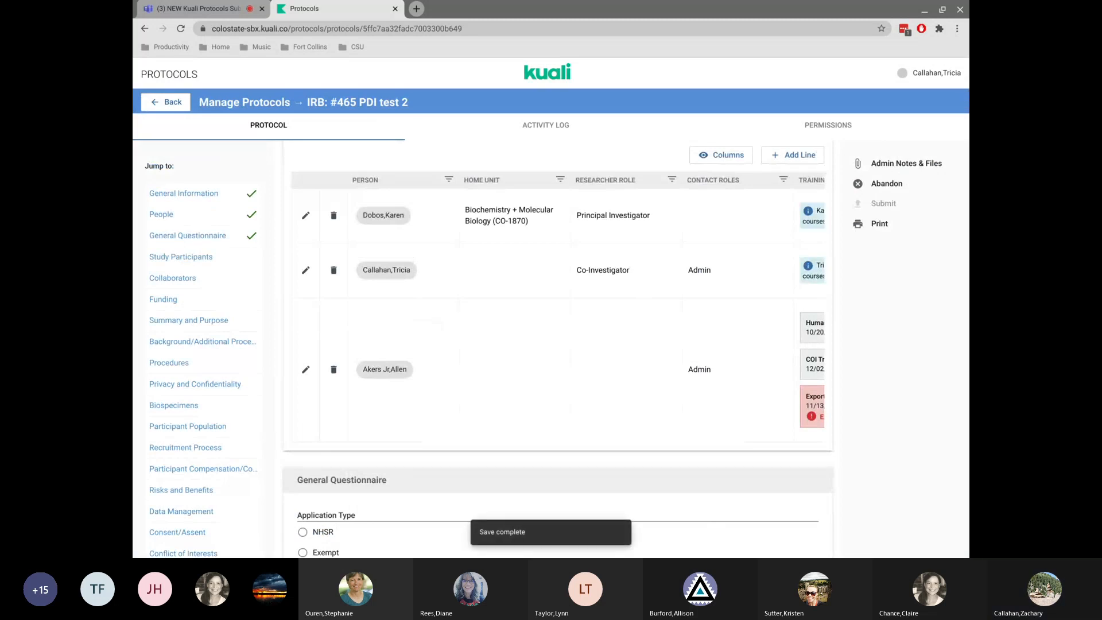
Scroll through the People table and the General Questionnaire answers to review them.
{"action": "scroll", "coordinate": [651, 274], "scroll_direction": "down", "scroll_amount": 4}
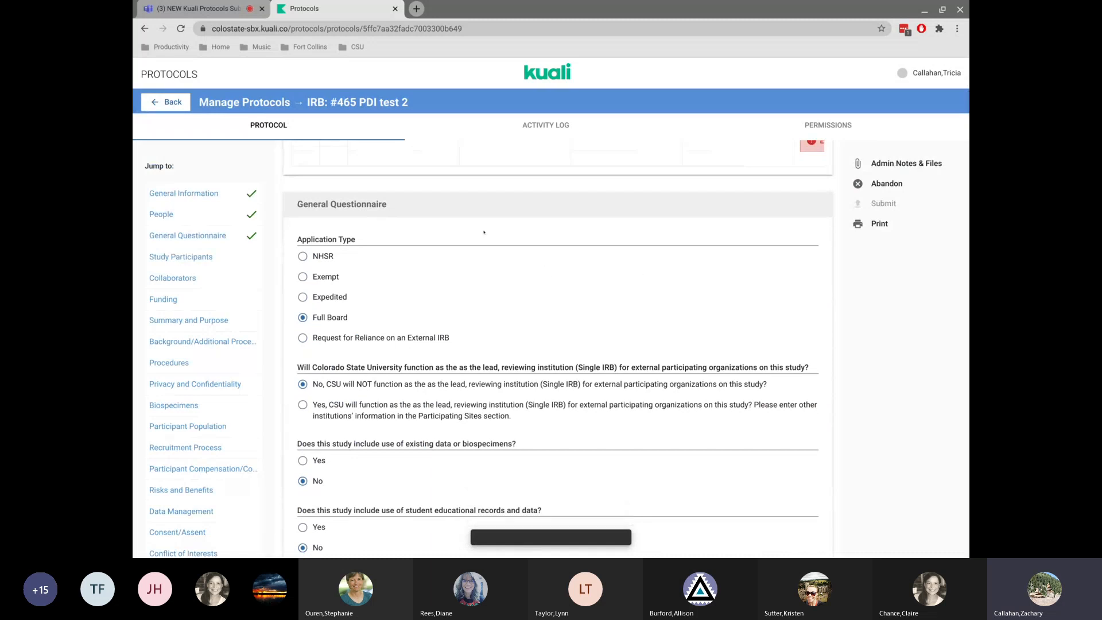
{"action": "scroll", "coordinate": [484, 233], "scroll_direction": "up", "scroll_amount": 5}
{"action": "scroll", "coordinate": [484, 232], "scroll_direction": "down", "scroll_amount": 10}
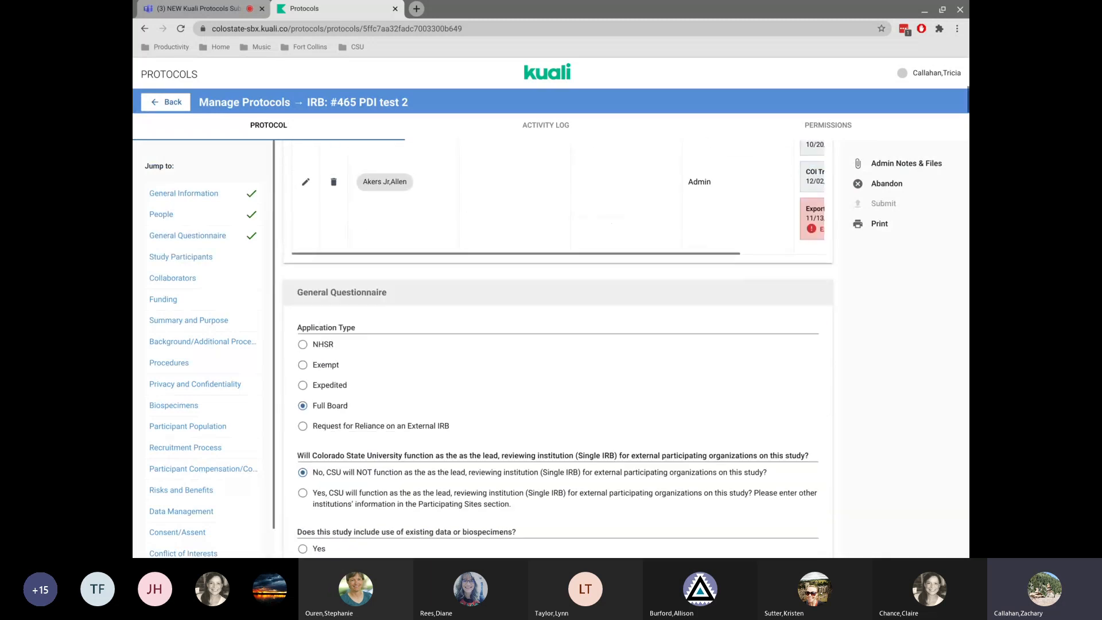
{"action": "scroll", "coordinate": [551, 344], "scroll_direction": "down", "scroll_amount": 10}
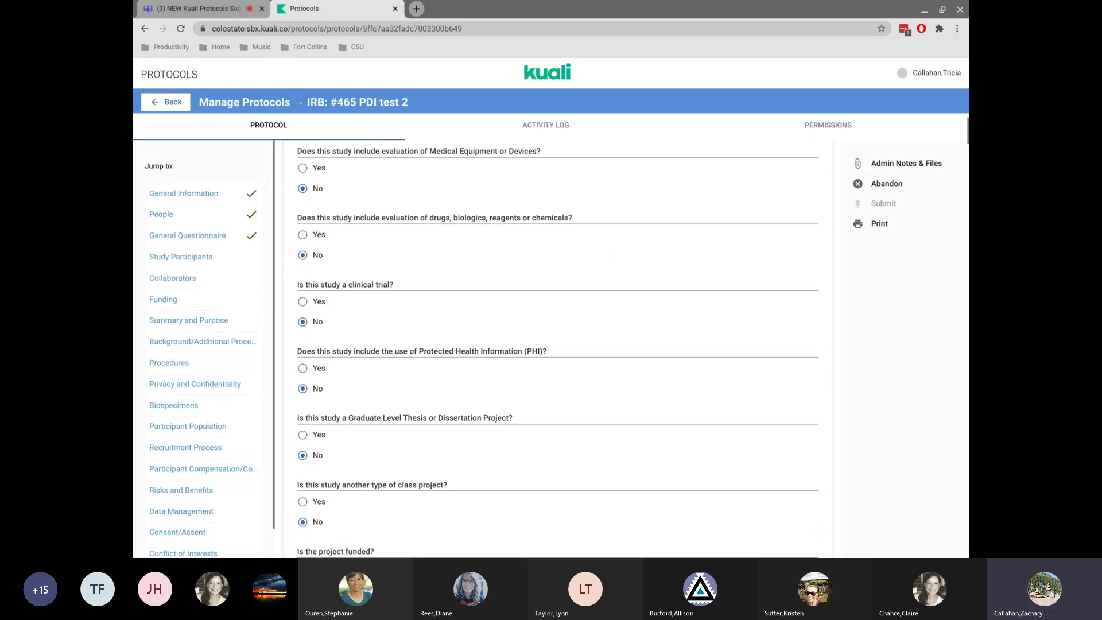
{"action": "scroll", "coordinate": [551, 344], "scroll_direction": "down", "scroll_amount": 3}
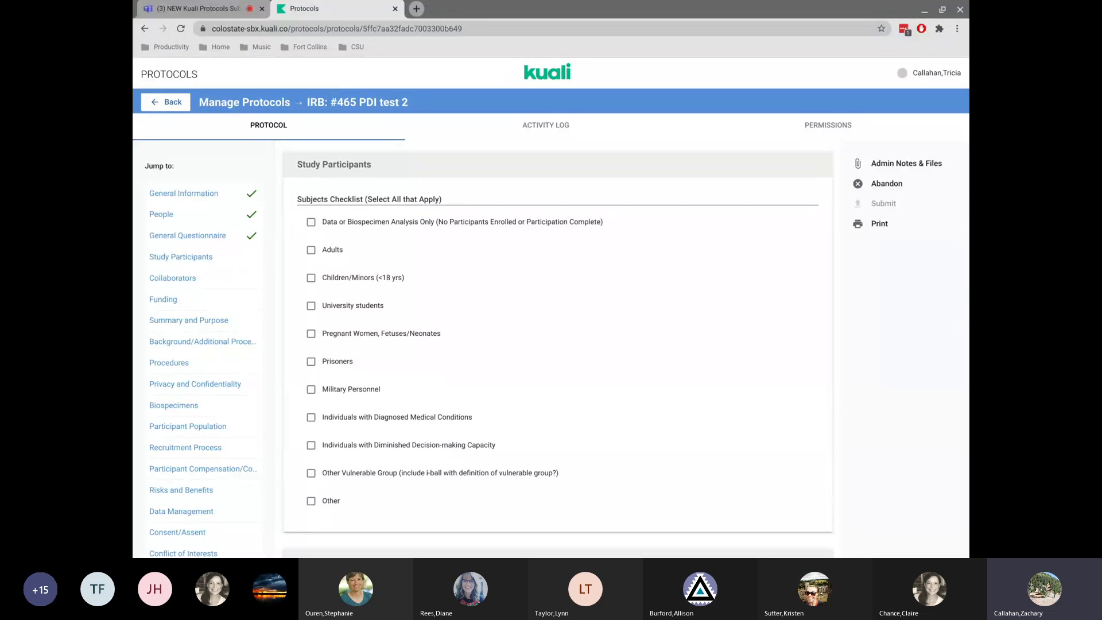
{"action": "scroll", "coordinate": [668, 350], "scroll_direction": "up", "scroll_amount": 10}
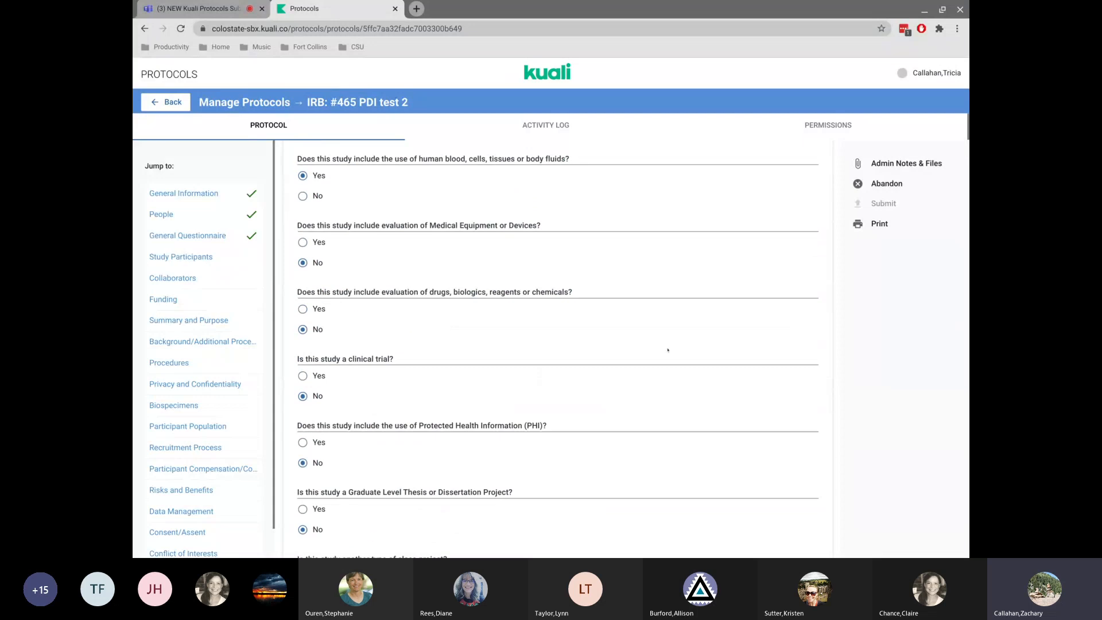
{"action": "scroll", "coordinate": [667, 350], "scroll_direction": "up", "scroll_amount": 15}
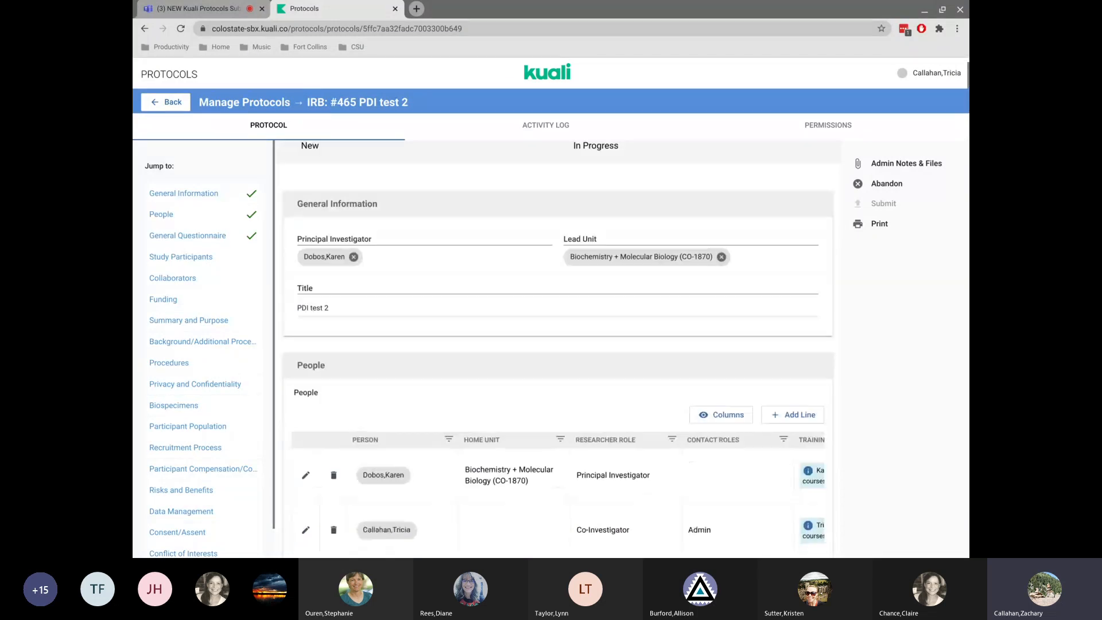
{"action": "scroll", "coordinate": [558, 350], "scroll_direction": "down", "scroll_amount": 1}
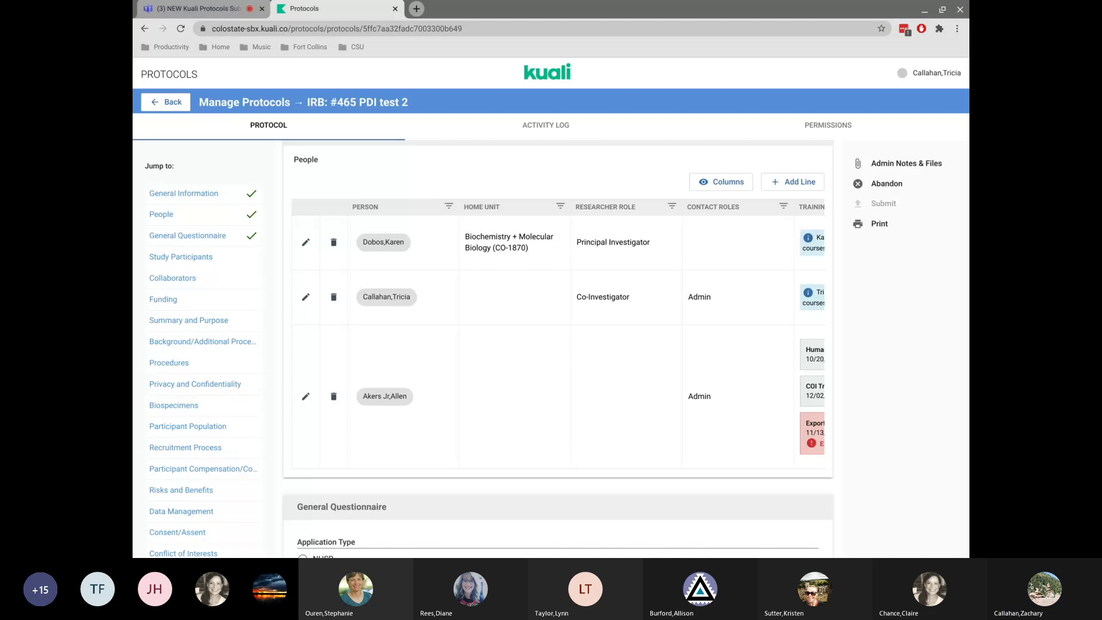
{"action": "scroll", "coordinate": [668, 348], "scroll_direction": "down", "scroll_amount": 7}
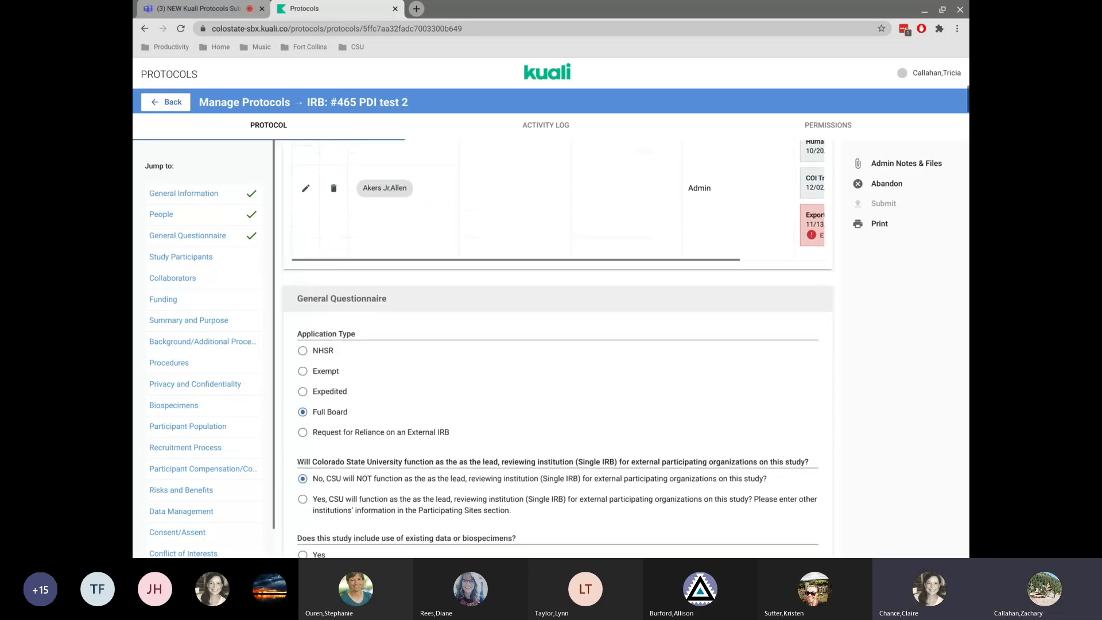
{"action": "scroll", "coordinate": [667, 347], "scroll_direction": "down", "scroll_amount": 1}
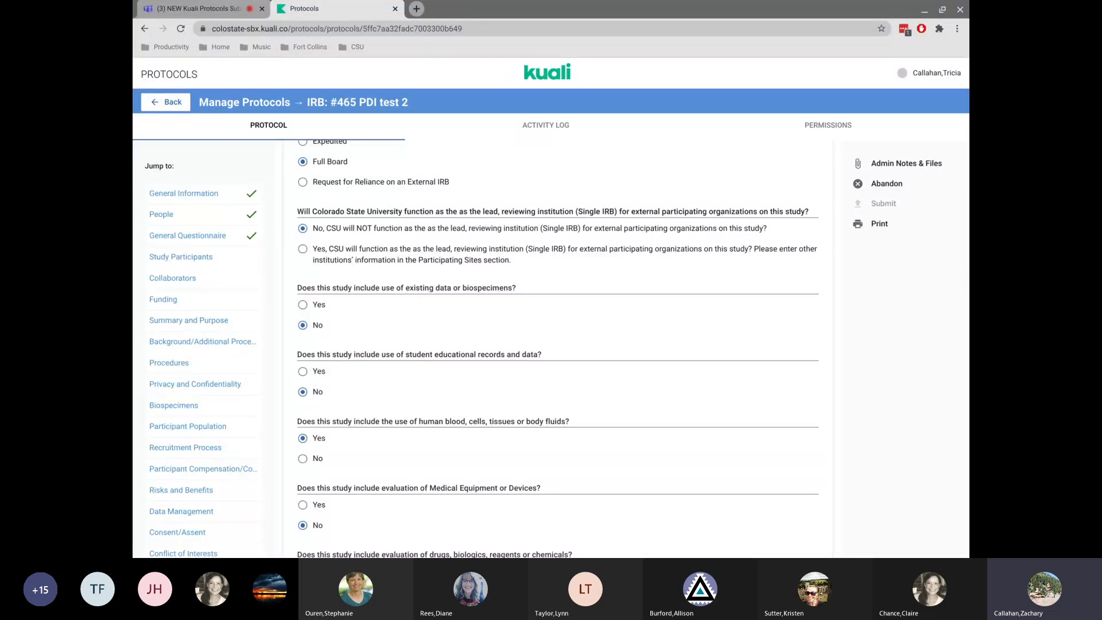
{"action": "scroll", "coordinate": [540, 200], "scroll_direction": "up", "scroll_amount": 6}
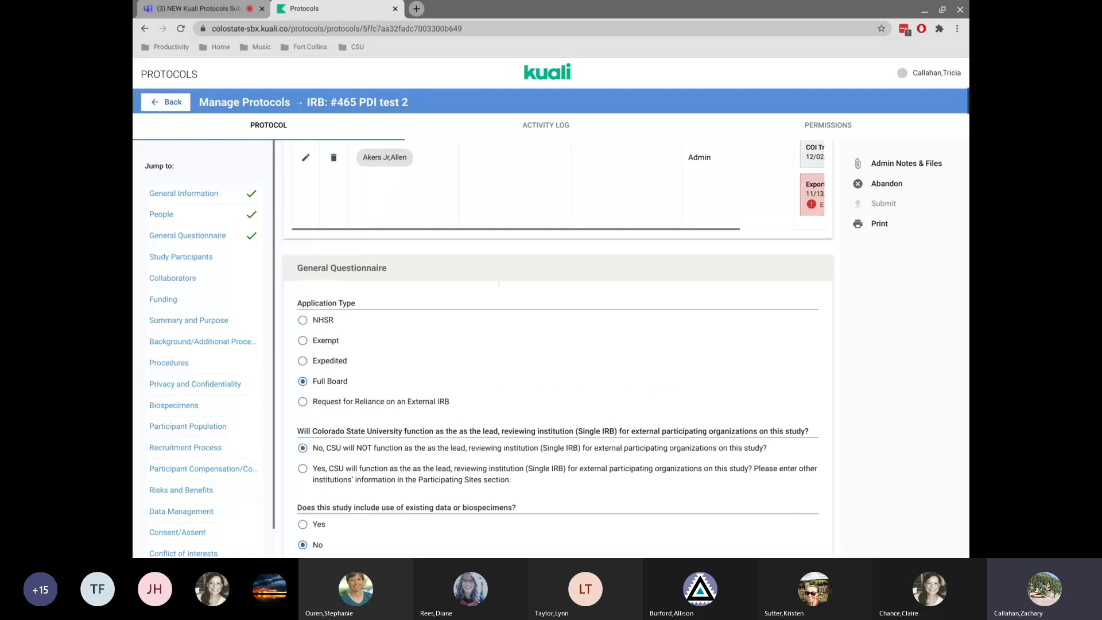
{"action": "scroll", "coordinate": [540, 200], "scroll_direction": "down", "scroll_amount": 4}
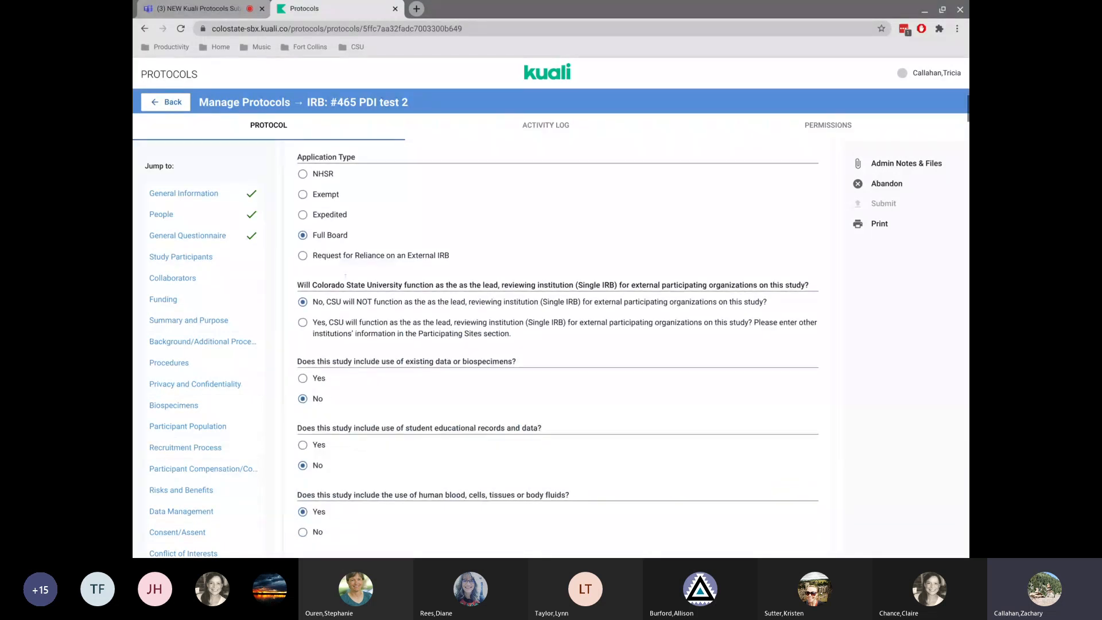
{"action": "left_click_drag", "start_coordinate": [346, 285], "coordinate": [602, 489]}
{"action": "scroll", "coordinate": [601, 489], "scroll_direction": "up", "scroll_amount": 1}
{"action": "scroll", "coordinate": [601, 489], "scroll_direction": "up", "scroll_amount": 3}
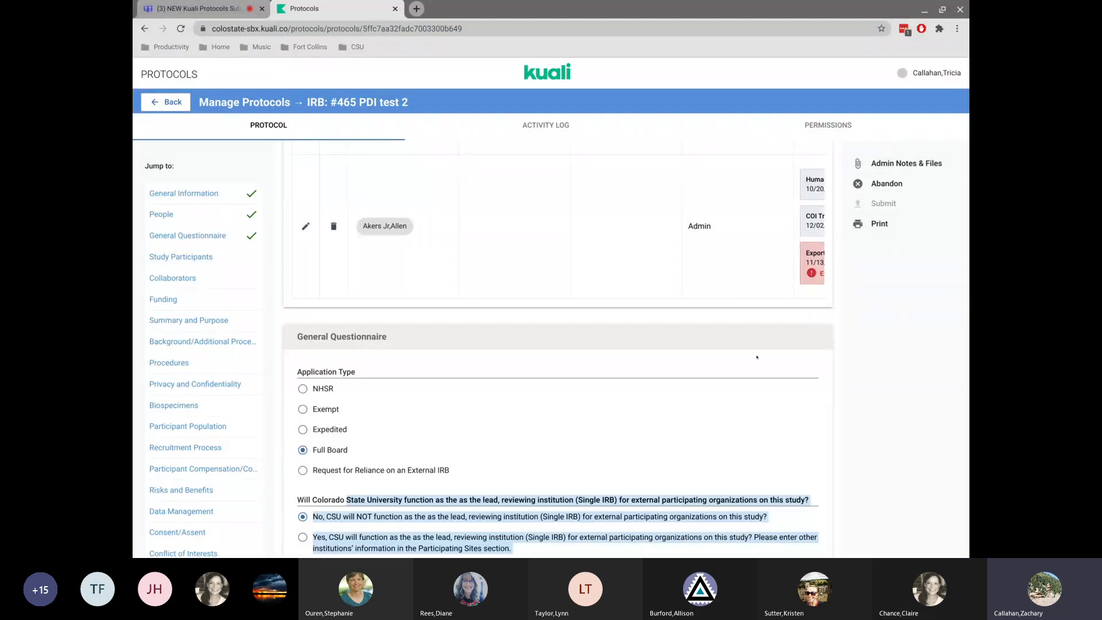
{"action": "scroll", "coordinate": [562, 320], "scroll_direction": "up", "scroll_amount": 3}
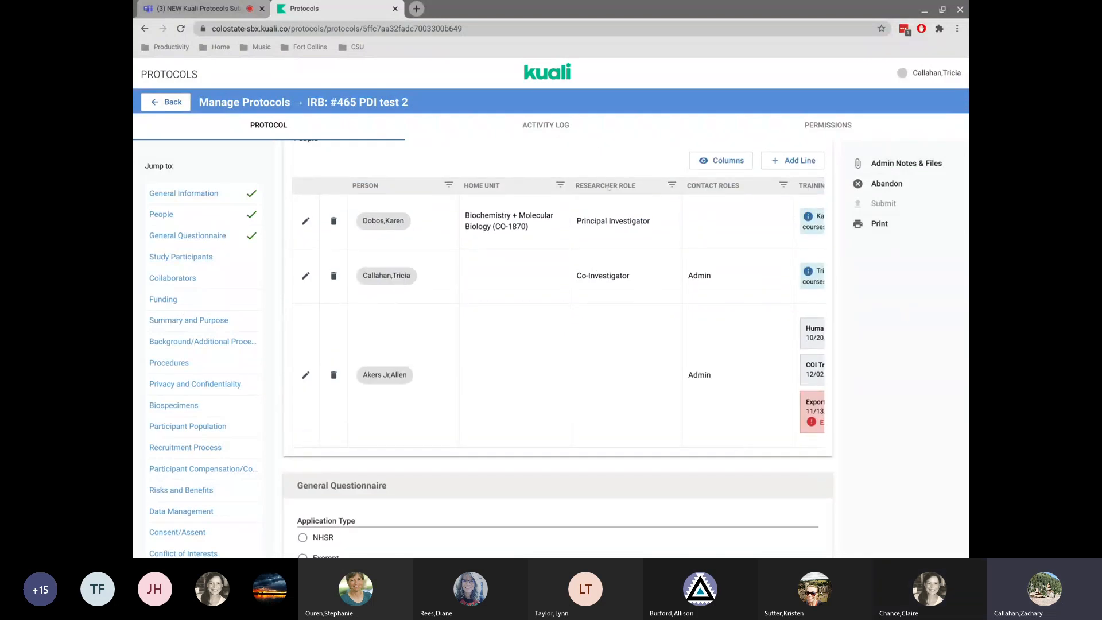
{"action": "scroll", "coordinate": [558, 312], "scroll_direction": "right", "scroll_amount": 3}
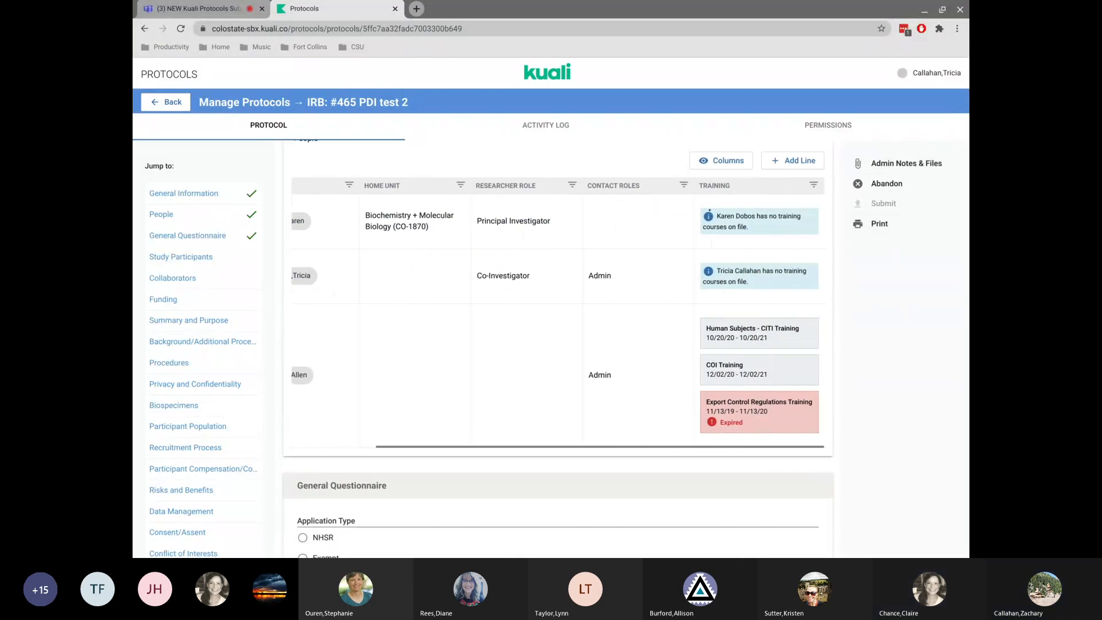
{"action": "scroll", "coordinate": [548, 428], "scroll_direction": "left", "scroll_amount": 3}
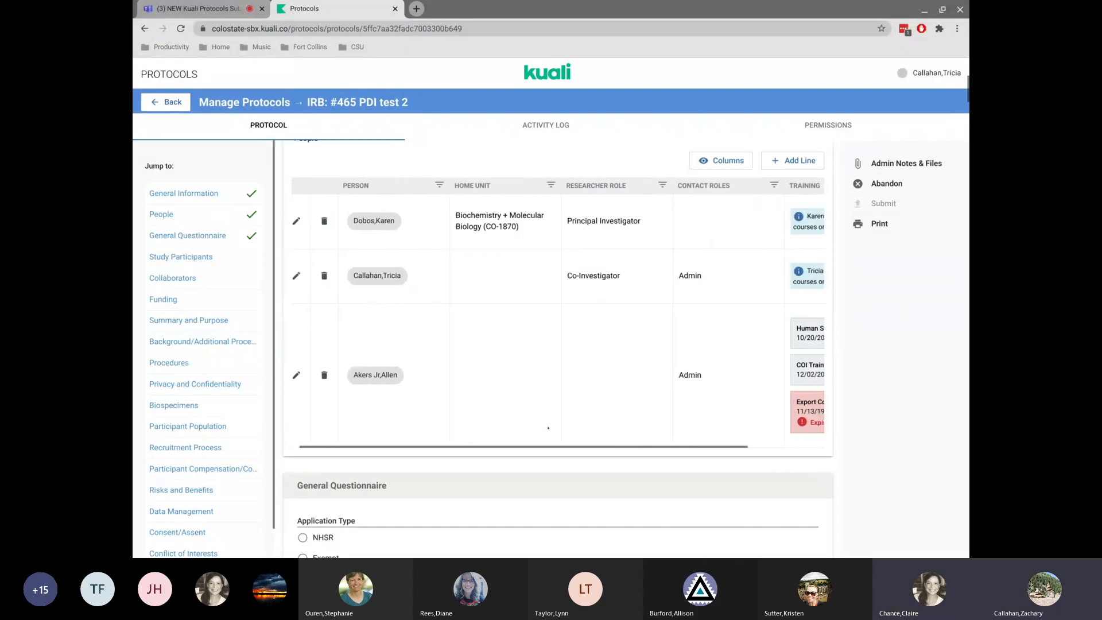
Check Adults, Children/Minors and Individuals with Diminished Decision-making Capacity in the Study Participants subjects checklist.
{"action": "scroll", "coordinate": [637, 527], "scroll_direction": "down", "scroll_amount": 7}
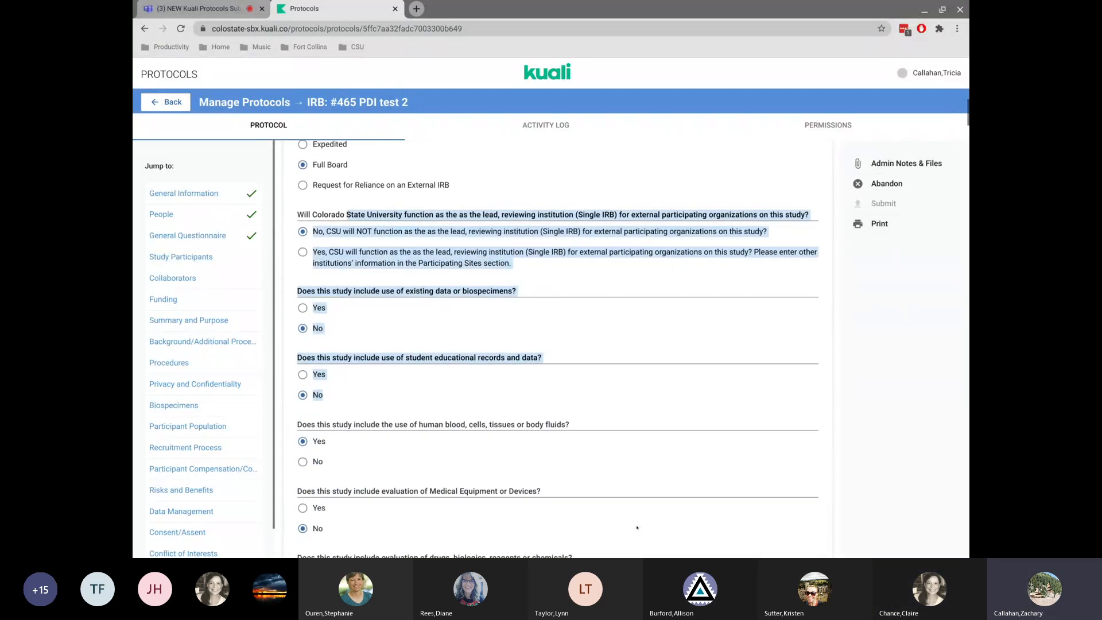
{"action": "scroll", "coordinate": [638, 527], "scroll_direction": "down", "scroll_amount": 14}
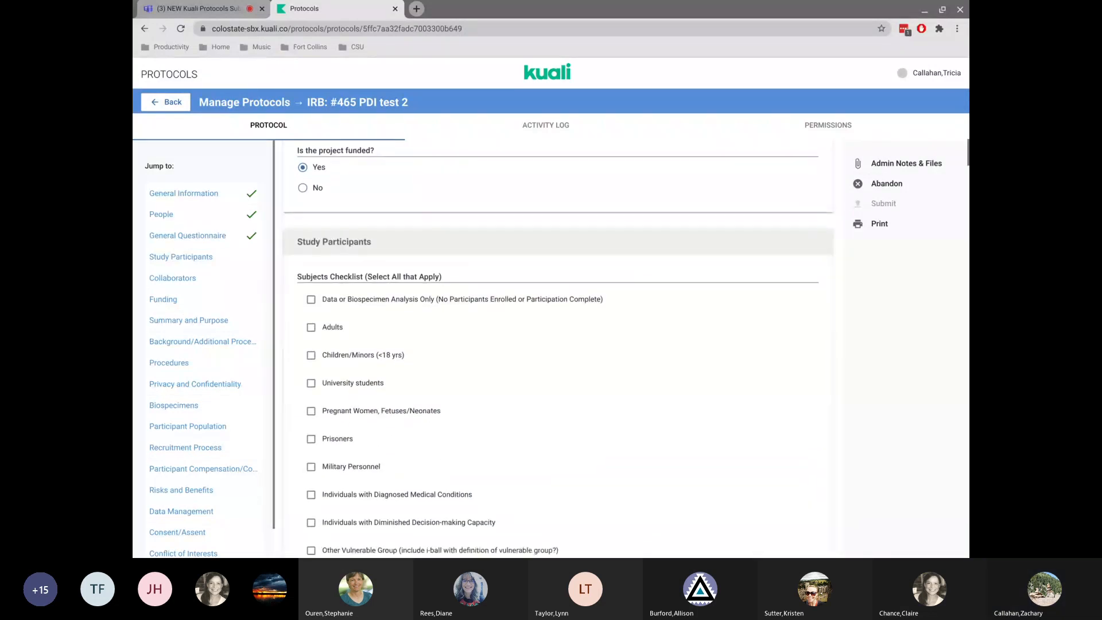
{"action": "scroll", "coordinate": [569, 313], "scroll_direction": "down", "scroll_amount": 2}
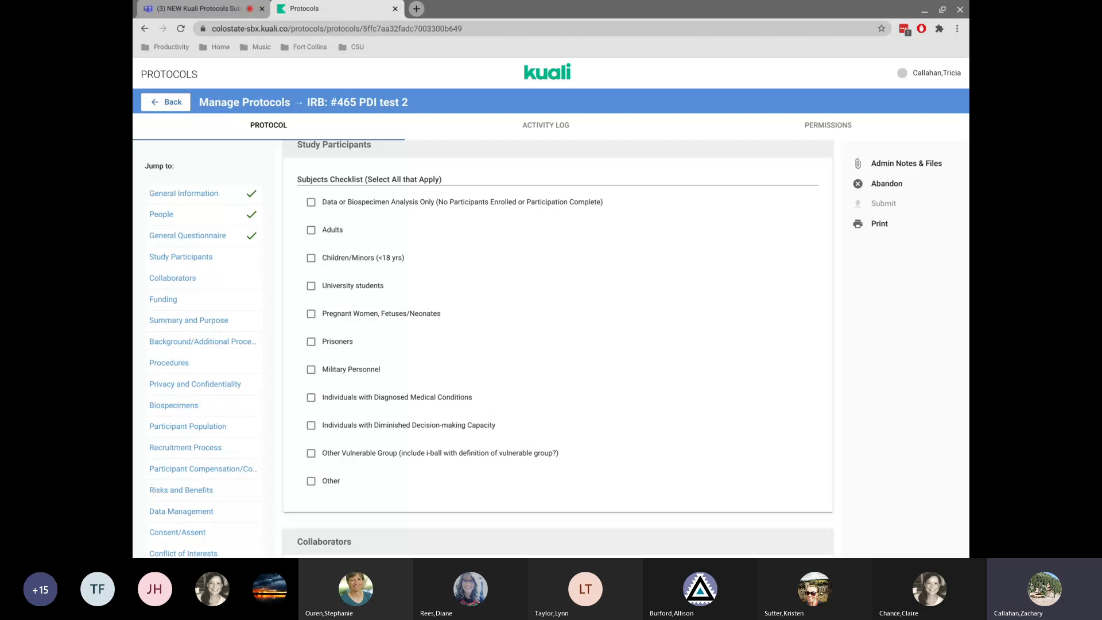
{"action": "left_click", "coordinate": [310, 230]}
{"action": "scroll", "coordinate": [316, 219], "scroll_direction": "down", "scroll_amount": 1}
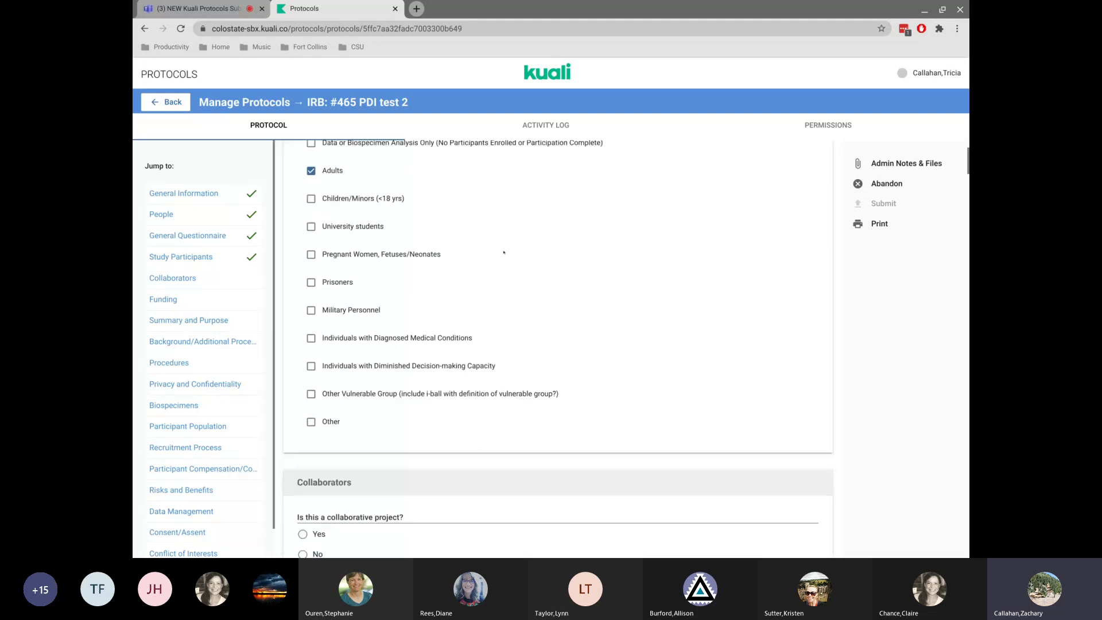
{"action": "left_click", "coordinate": [311, 192]}
{"action": "left_click", "coordinate": [312, 165]}
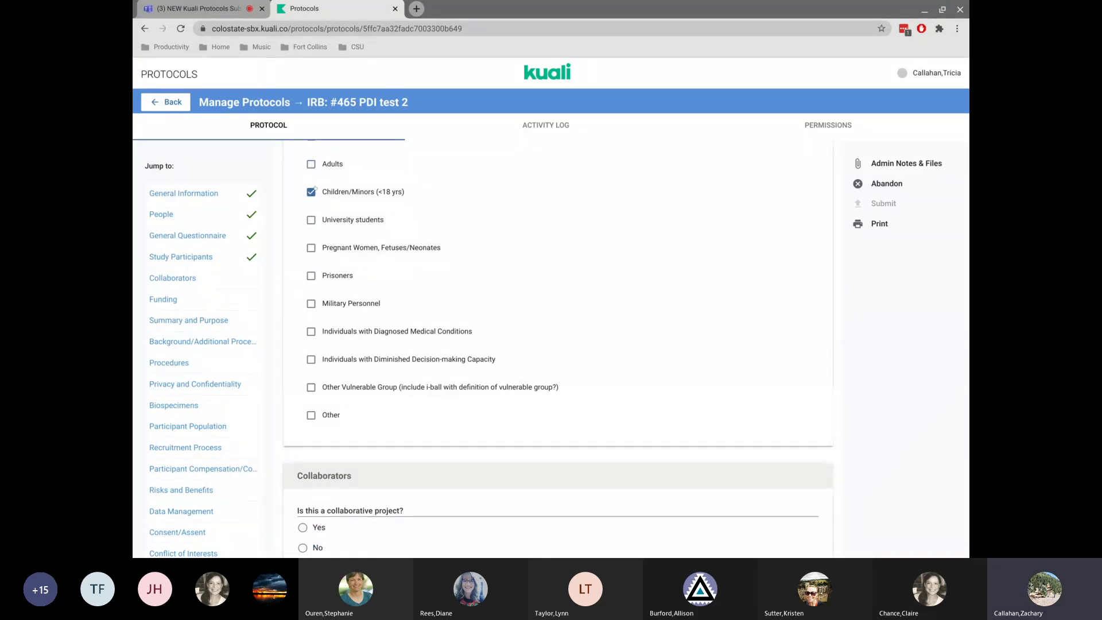
{"action": "left_click", "coordinate": [311, 165]}
{"action": "left_click", "coordinate": [310, 360]}
Answer Yes to whether this is a collaborative project in the Collaborators section.
{"action": "scroll", "coordinate": [528, 338], "scroll_direction": "down", "scroll_amount": 1}
{"action": "scroll", "coordinate": [529, 339], "scroll_direction": "down", "scroll_amount": 4}
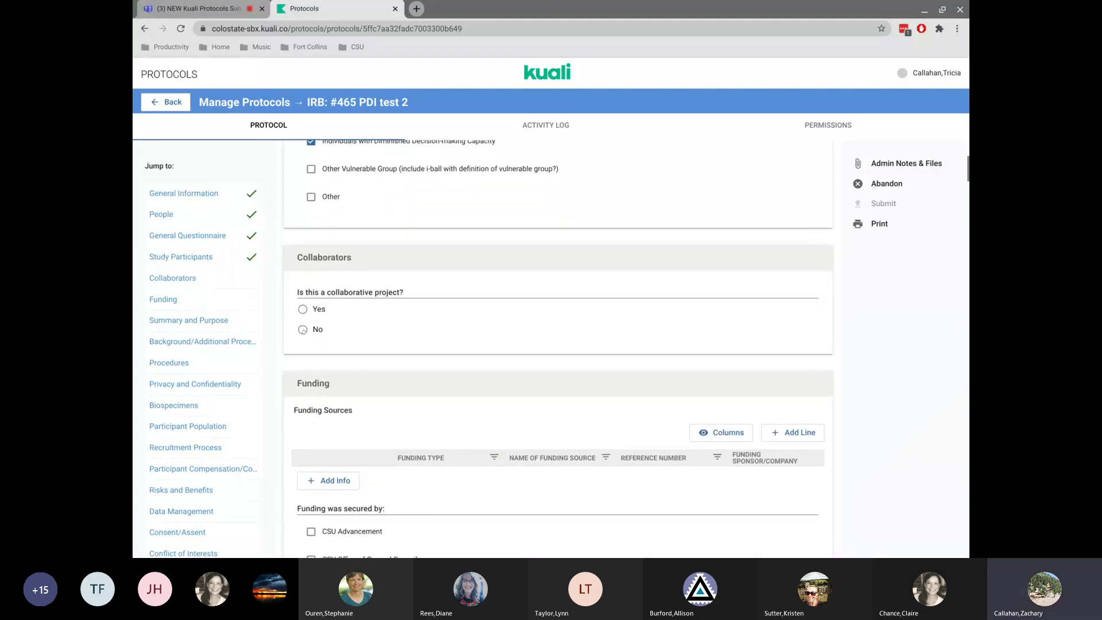
{"action": "left_click", "coordinate": [303, 309]}
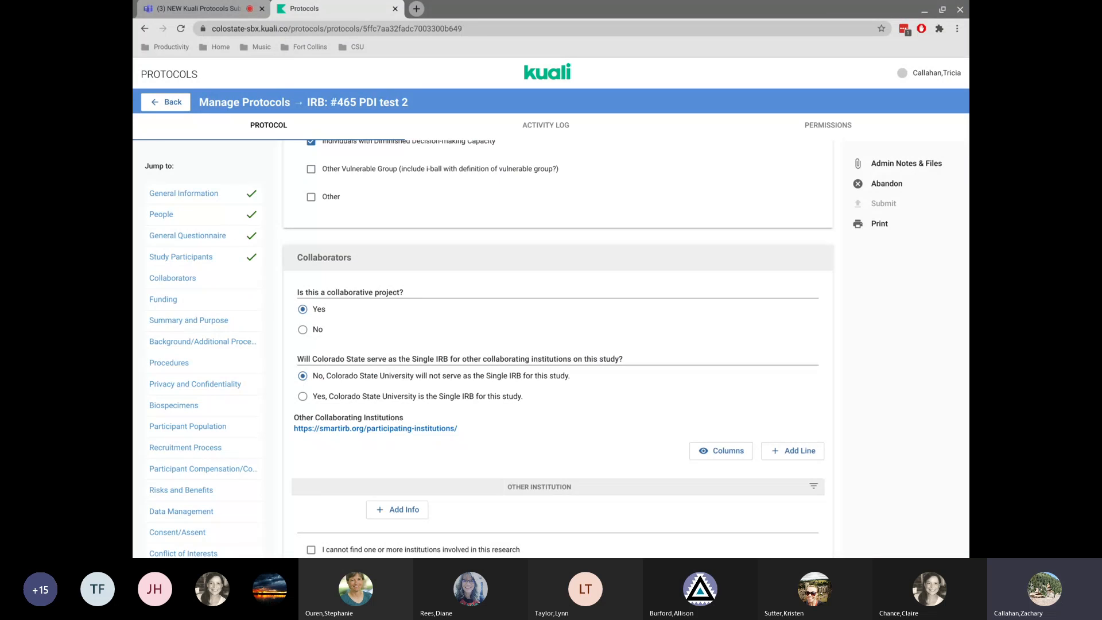
{"action": "left_click", "coordinate": [300, 335]}
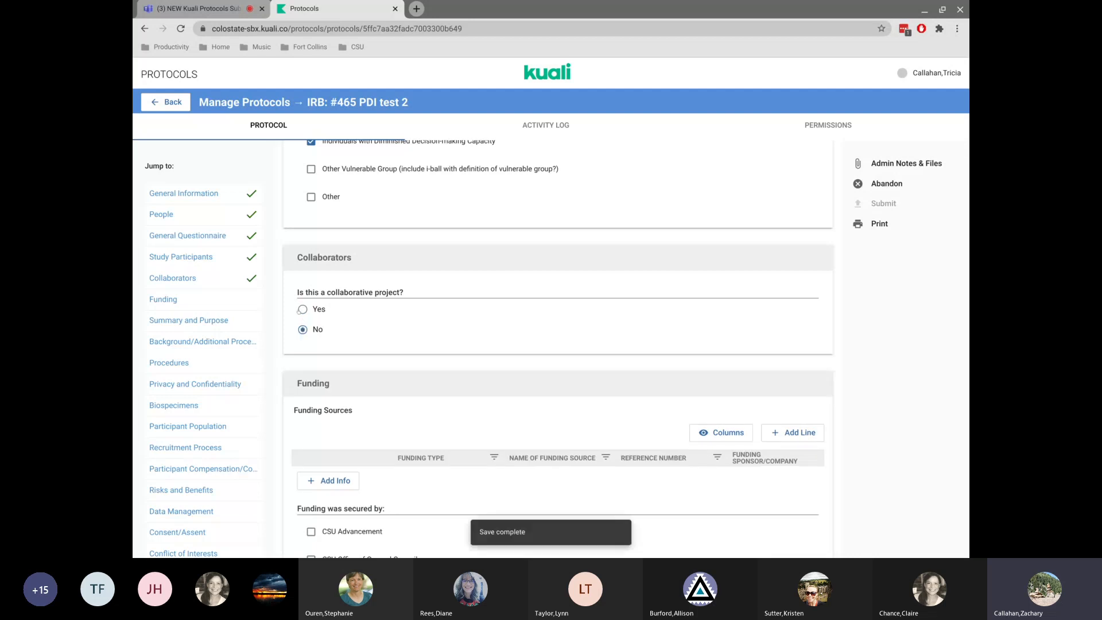
{"action": "left_click", "coordinate": [300, 310]}
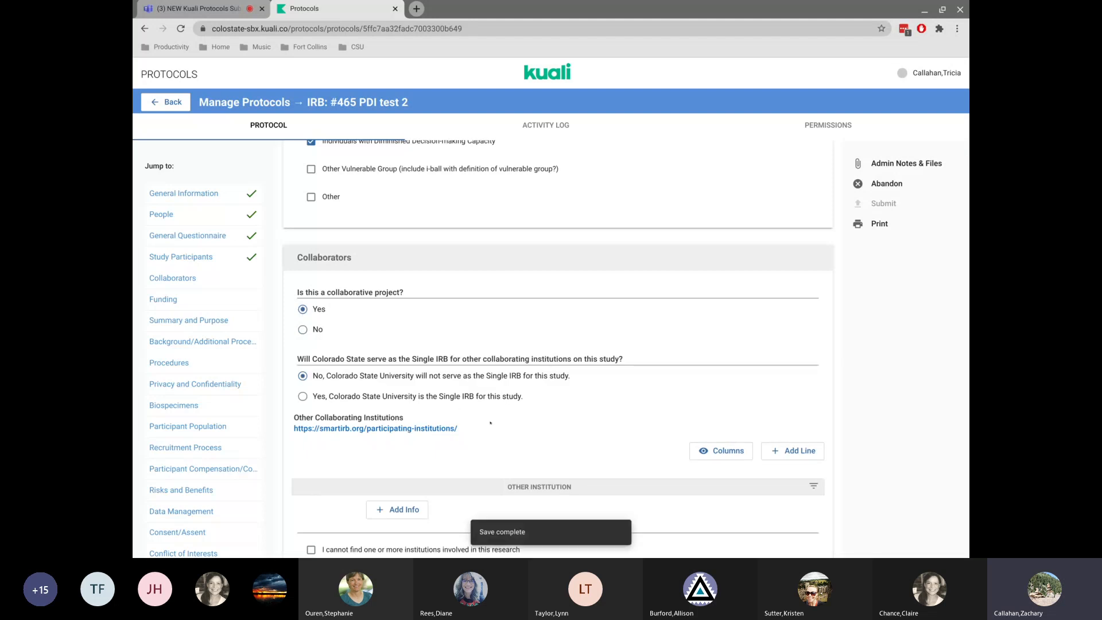
Add Michigan State University as an other collaborating institution and mark that some institutions cannot be found.
{"action": "scroll", "coordinate": [491, 424], "scroll_direction": "down", "scroll_amount": 2}
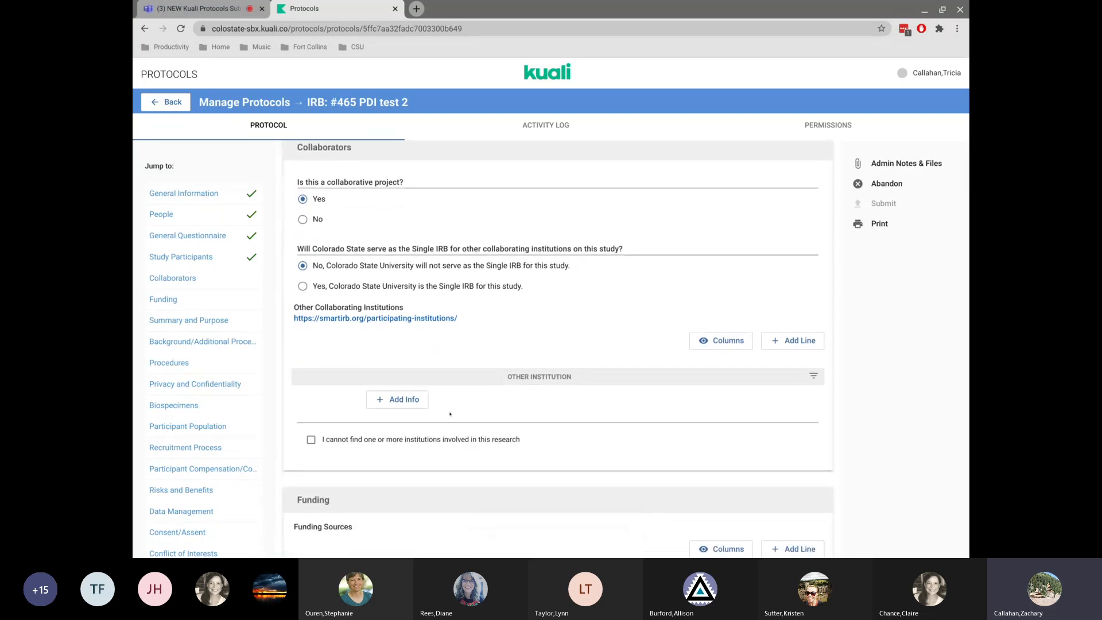
{"action": "left_click", "coordinate": [388, 399]}
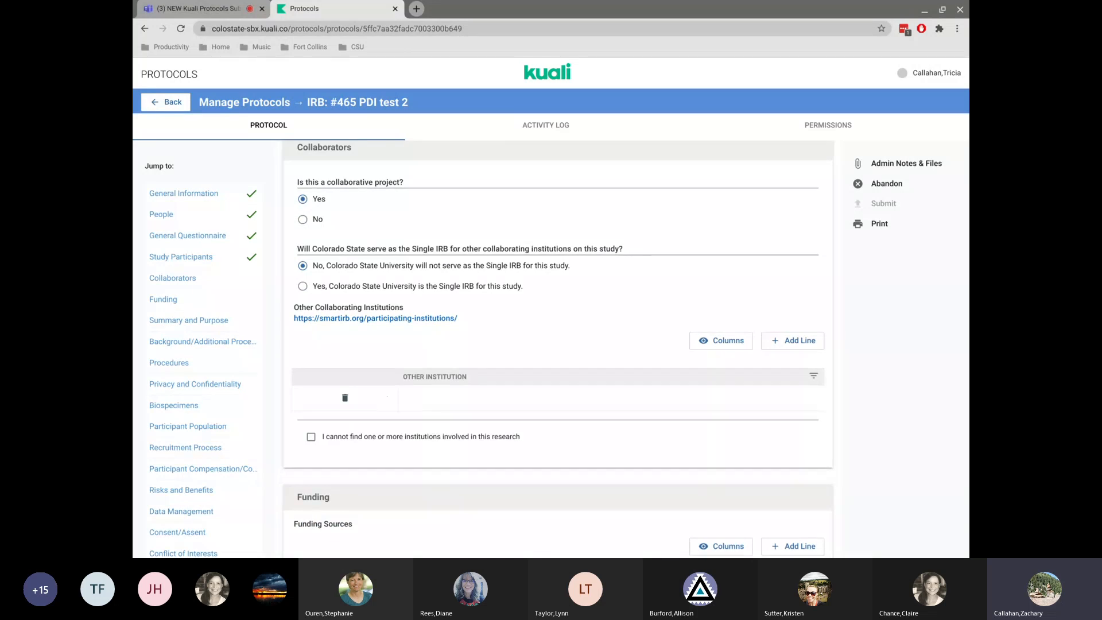
{"action": "left_click", "coordinate": [432, 404]}
{"action": "type", "text": "Du"}
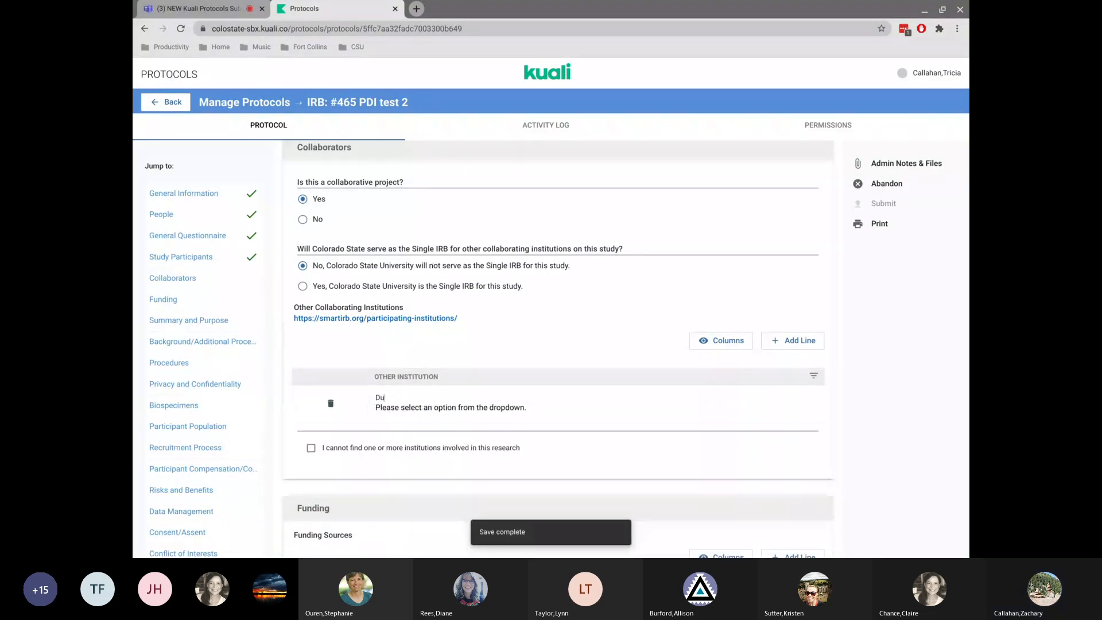
{"action": "key", "text": "BackSpace"}
{"action": "key", "text": "BackSpace"}
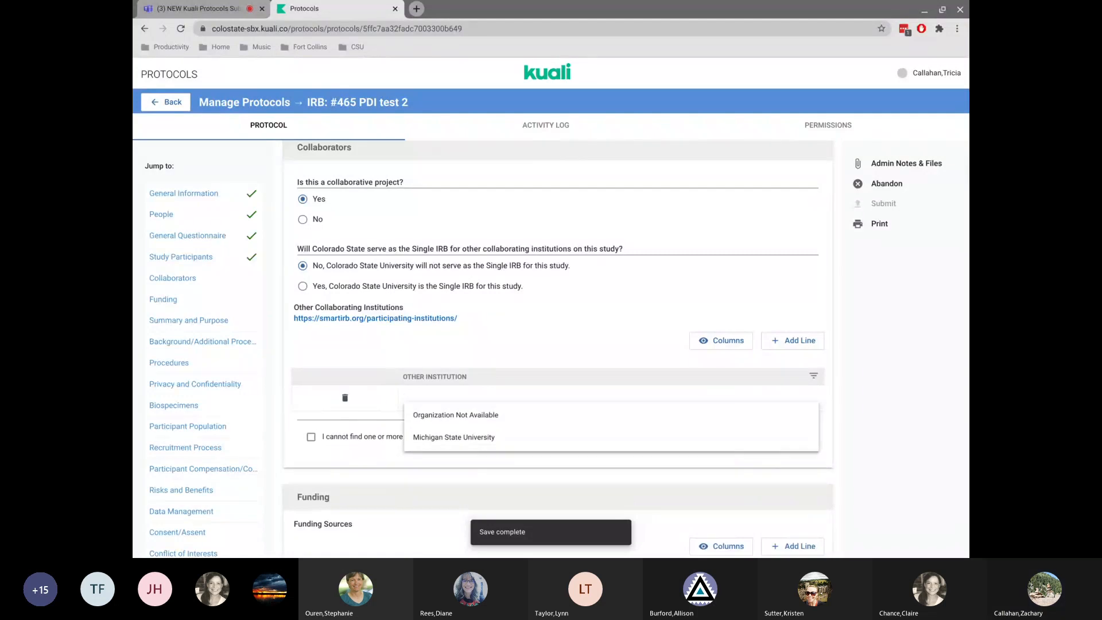
{"action": "left_click", "coordinate": [449, 437]}
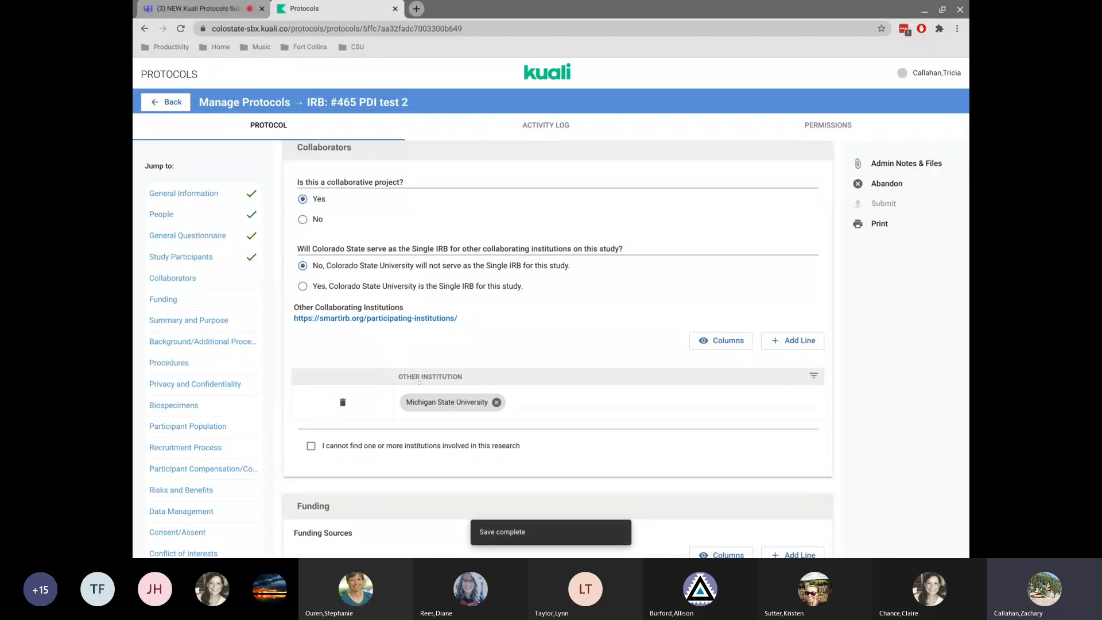
{"action": "left_click", "coordinate": [310, 446]}
{"action": "scroll", "coordinate": [310, 447], "scroll_direction": "down", "scroll_amount": 1}
{"action": "scroll", "coordinate": [483, 426], "scroll_direction": "down", "scroll_amount": 1}
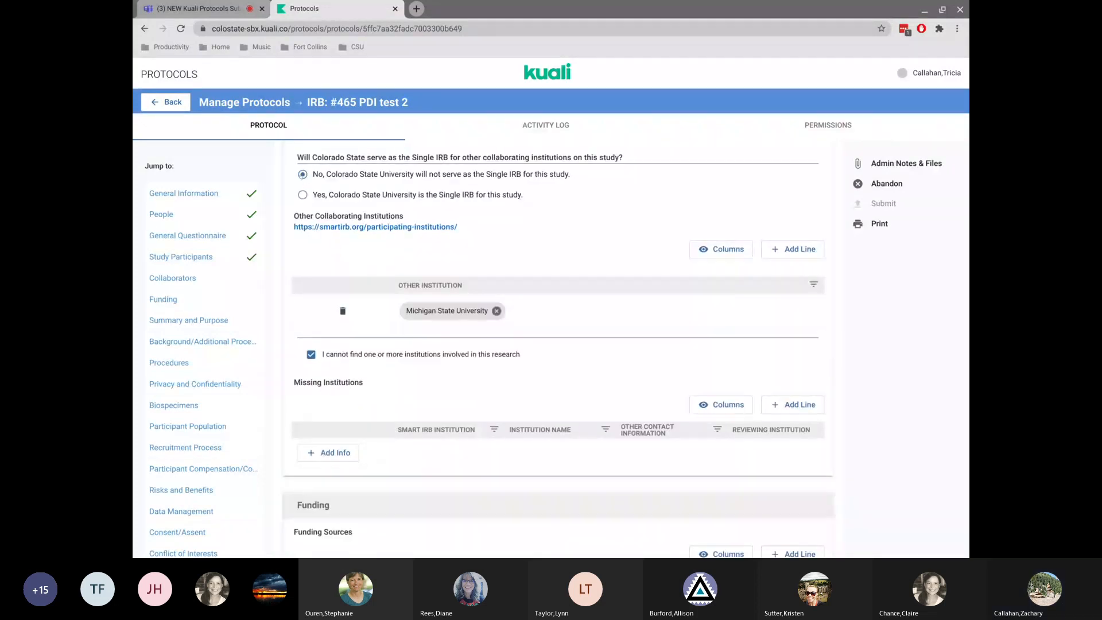
{"action": "scroll", "coordinate": [558, 349], "scroll_direction": "up", "scroll_amount": 3}
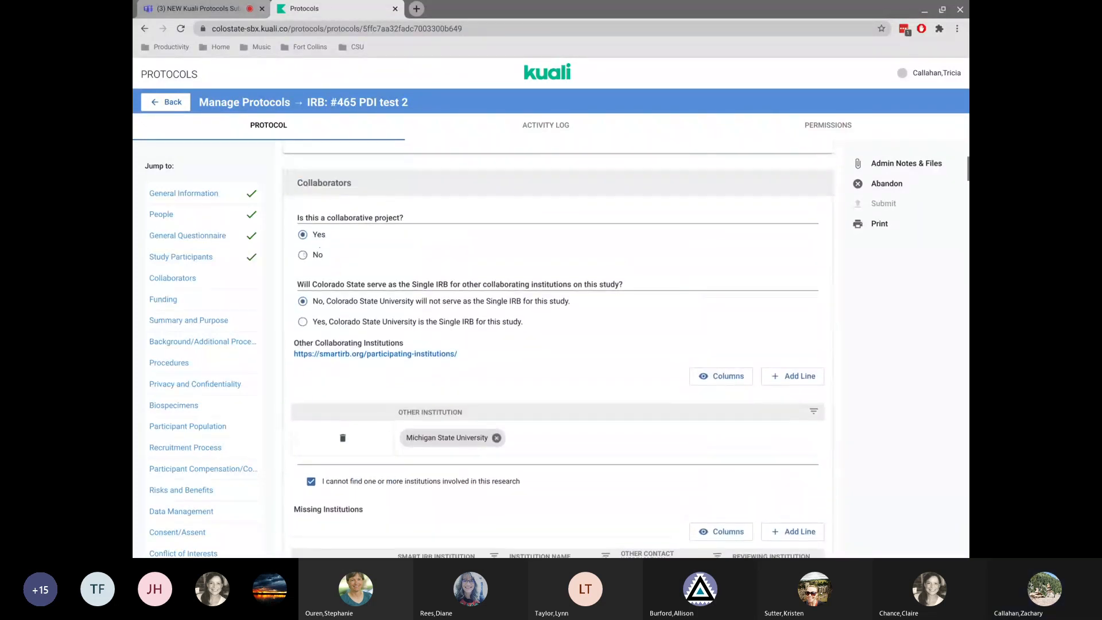
Answer No to the collaborative project question and mark funding as secured by CSU Office of General Council.
{"action": "left_click", "coordinate": [302, 255]}
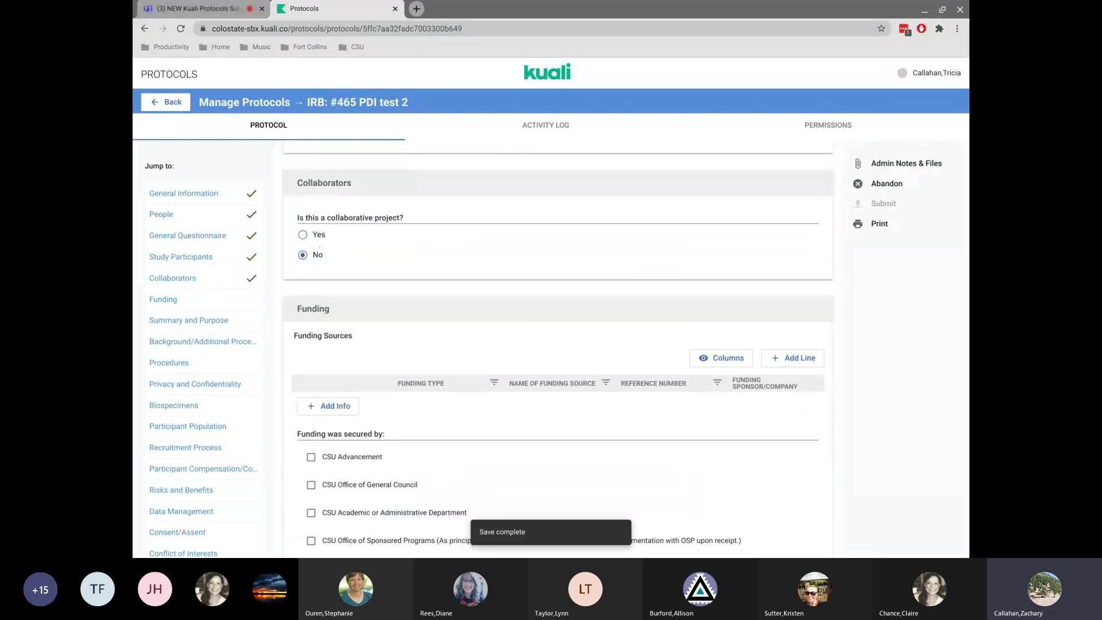
{"action": "scroll", "coordinate": [327, 258], "scroll_direction": "down", "scroll_amount": 3}
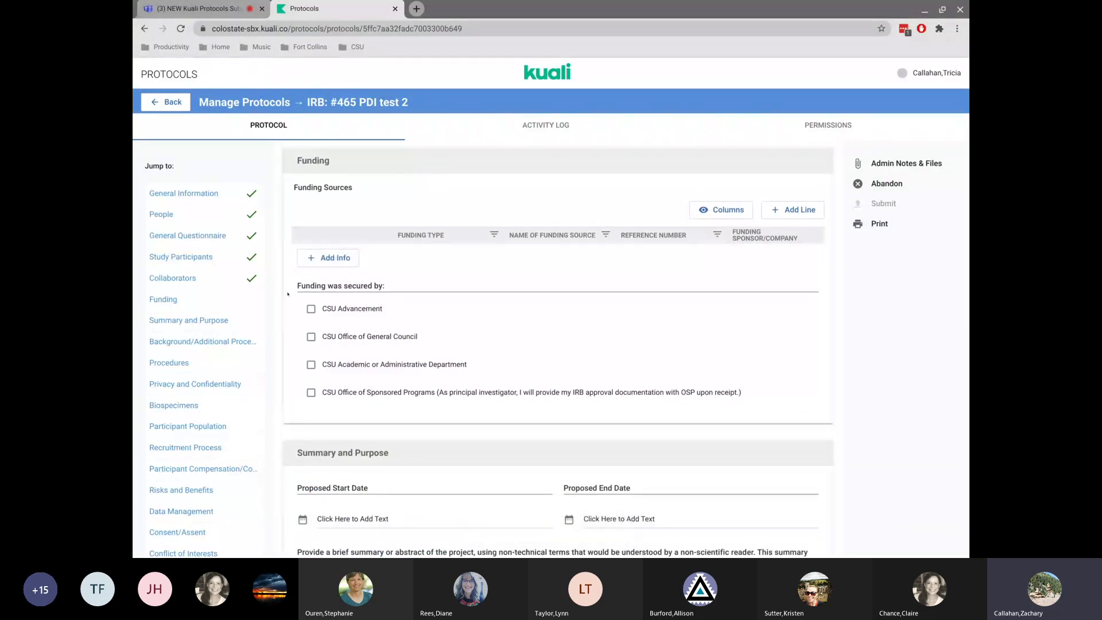
{"action": "left_click", "coordinate": [309, 337]}
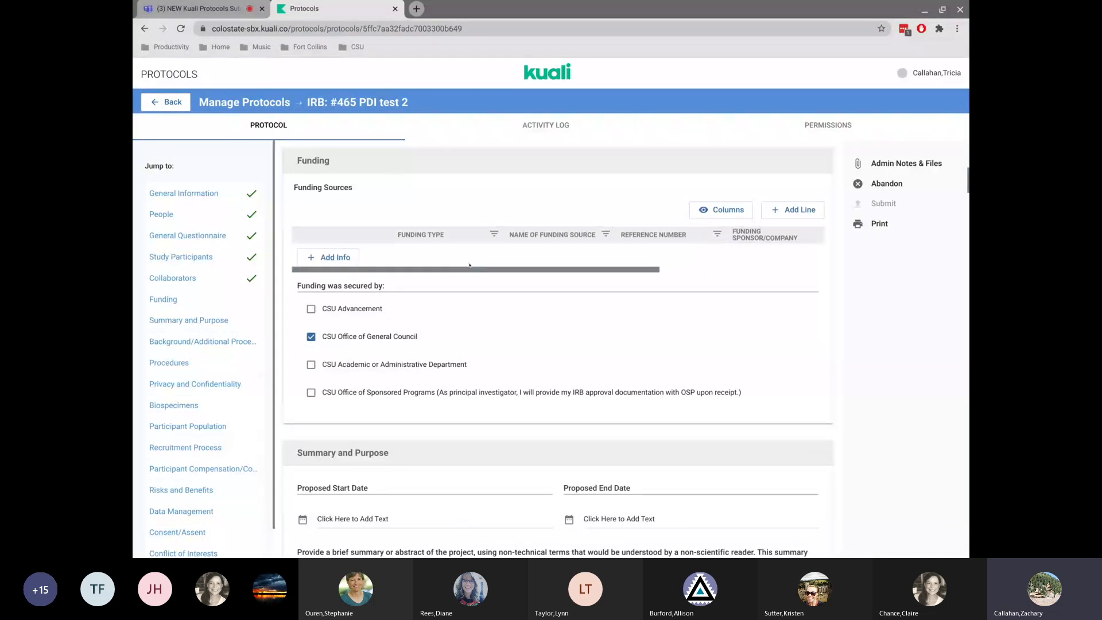
Set the proposed start date to January 9, 2023 and the proposed end date to January 15, 2026.
{"action": "scroll", "coordinate": [429, 397], "scroll_direction": "down", "scroll_amount": 3}
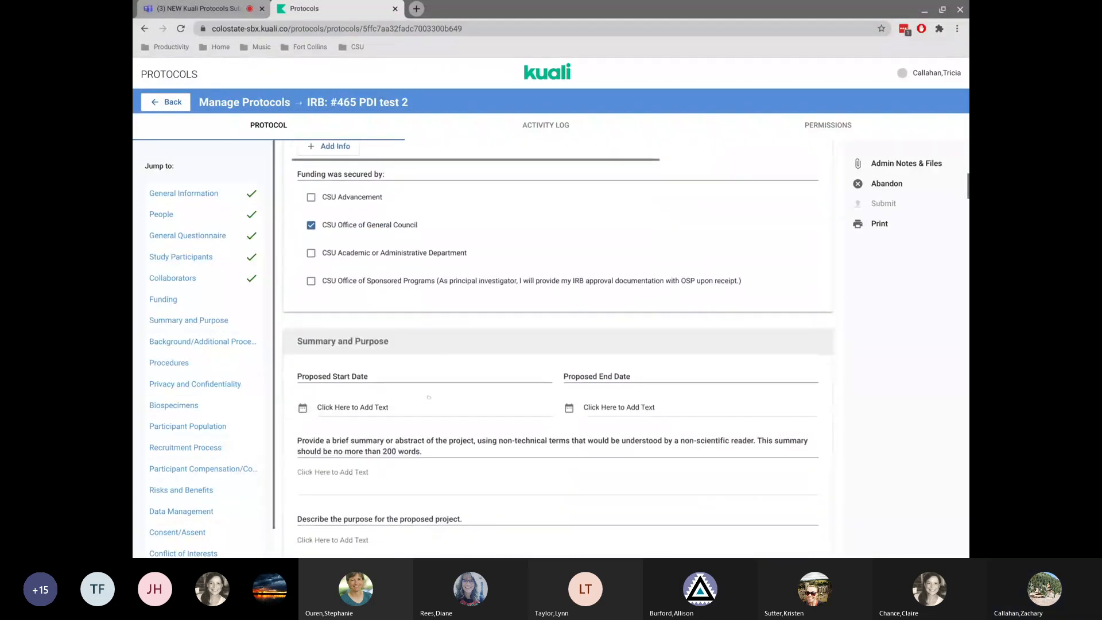
{"action": "left_click", "coordinate": [387, 342]}
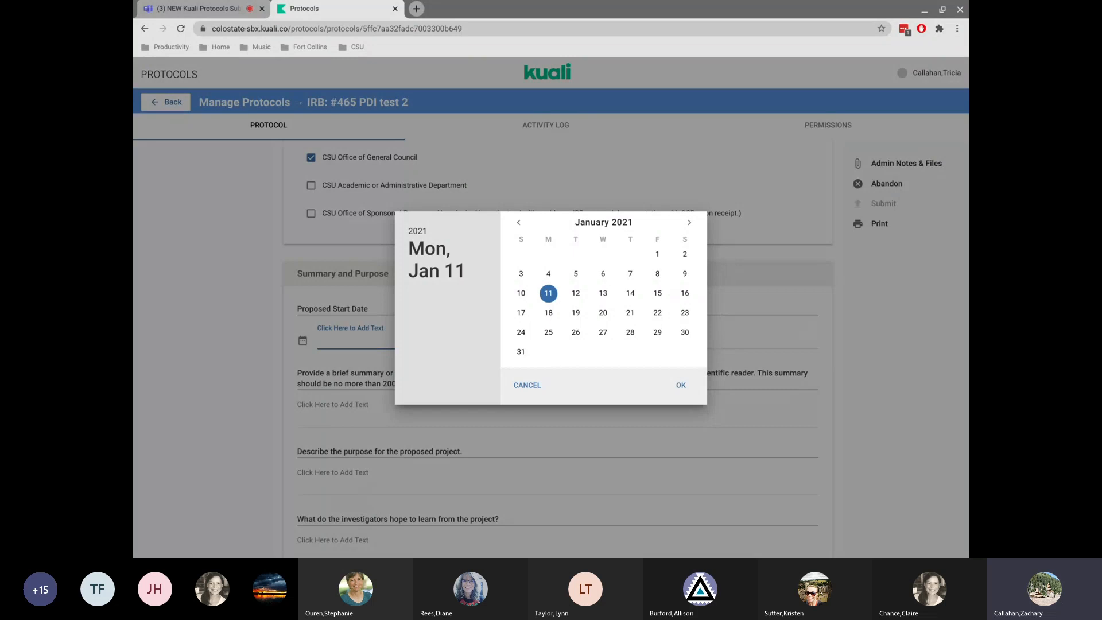
{"action": "left_click", "coordinate": [417, 231]}
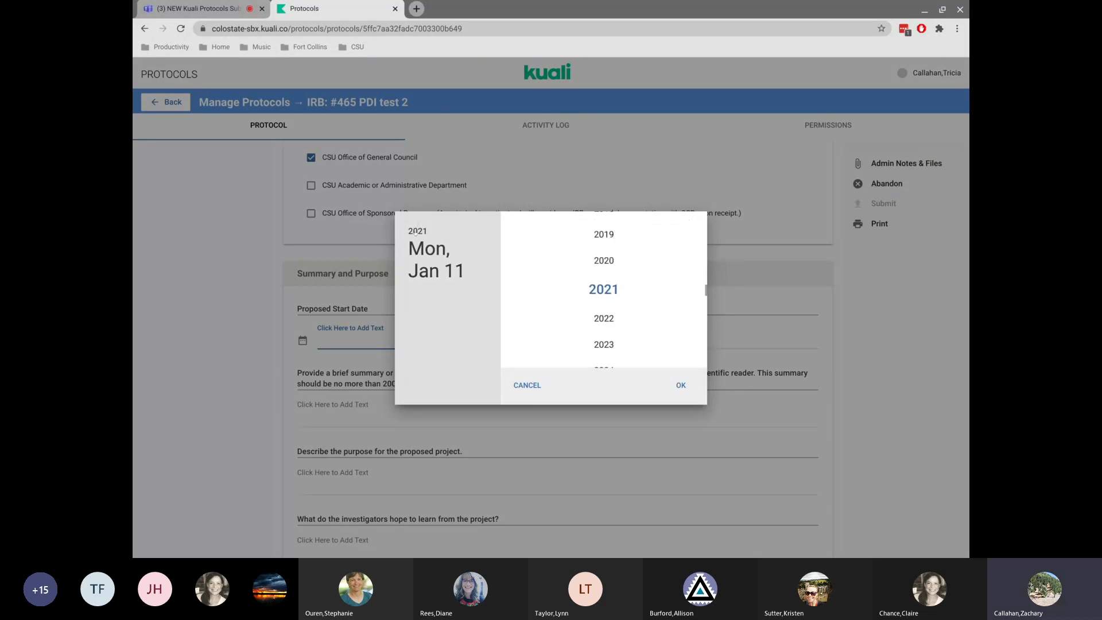
{"action": "left_click", "coordinate": [604, 343]}
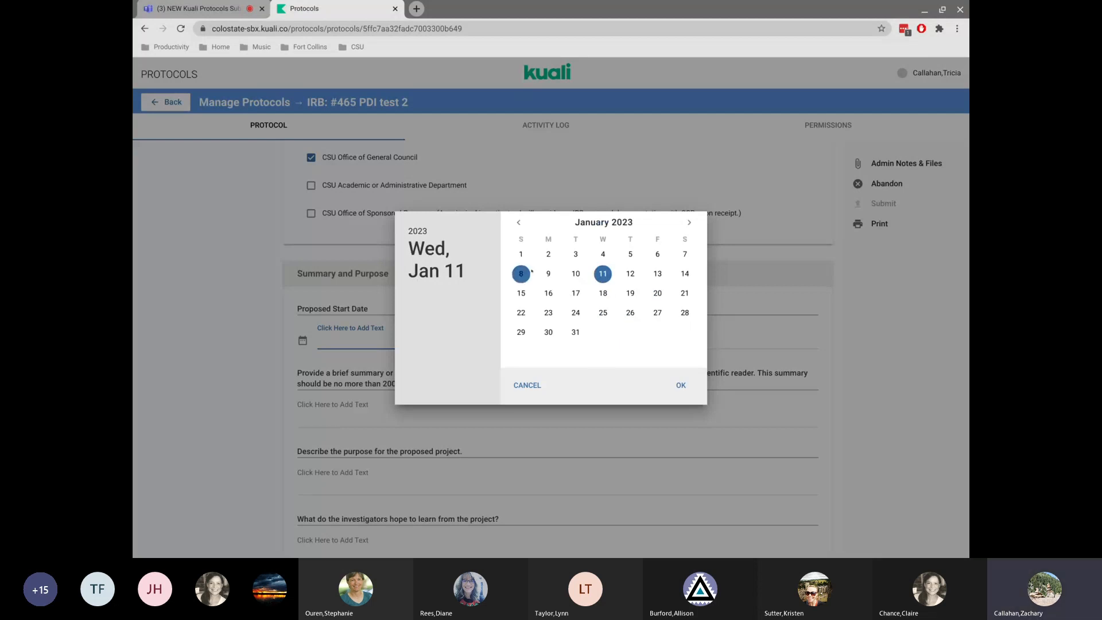
{"action": "left_click", "coordinate": [546, 274]}
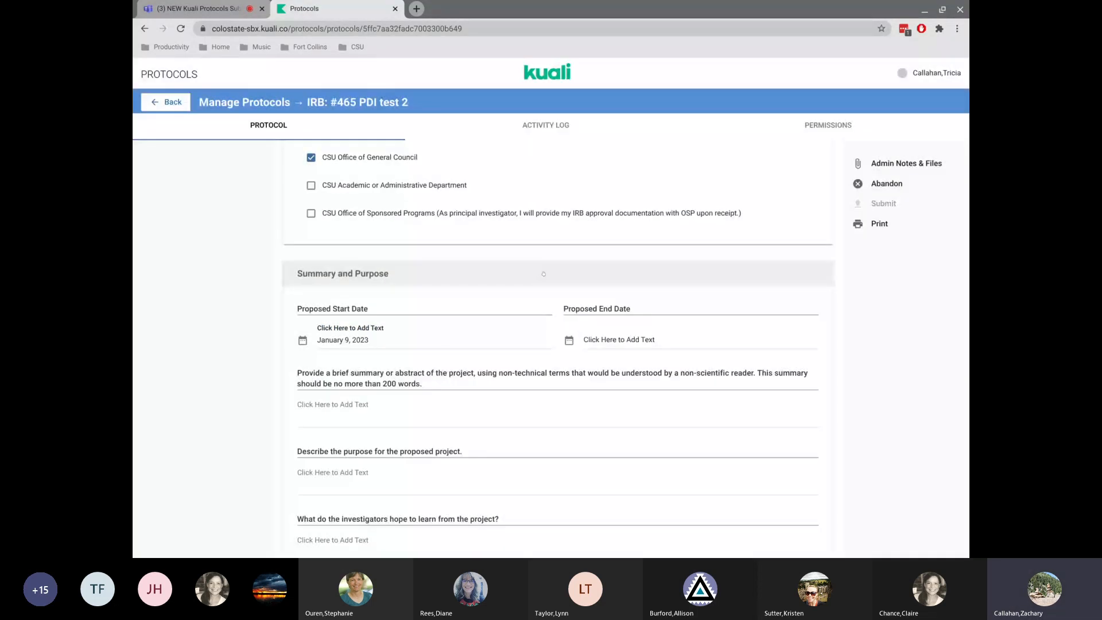
{"action": "left_click", "coordinate": [603, 338]}
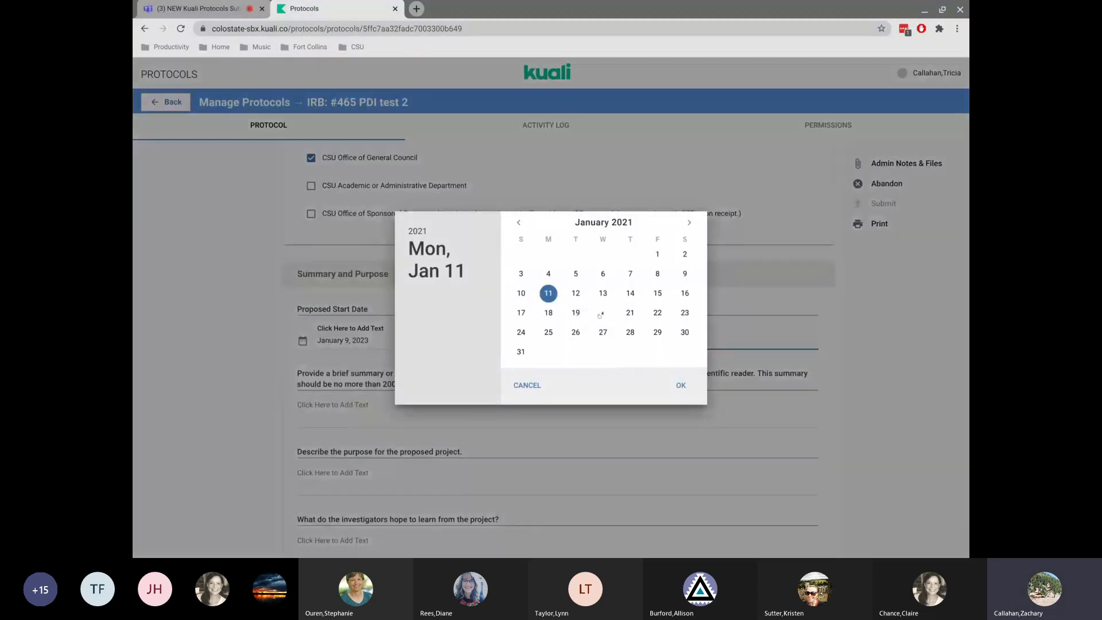
{"action": "left_click", "coordinate": [418, 231]}
{"action": "scroll", "coordinate": [593, 321], "scroll_direction": "down", "scroll_amount": 3}
{"action": "left_click", "coordinate": [599, 325]}
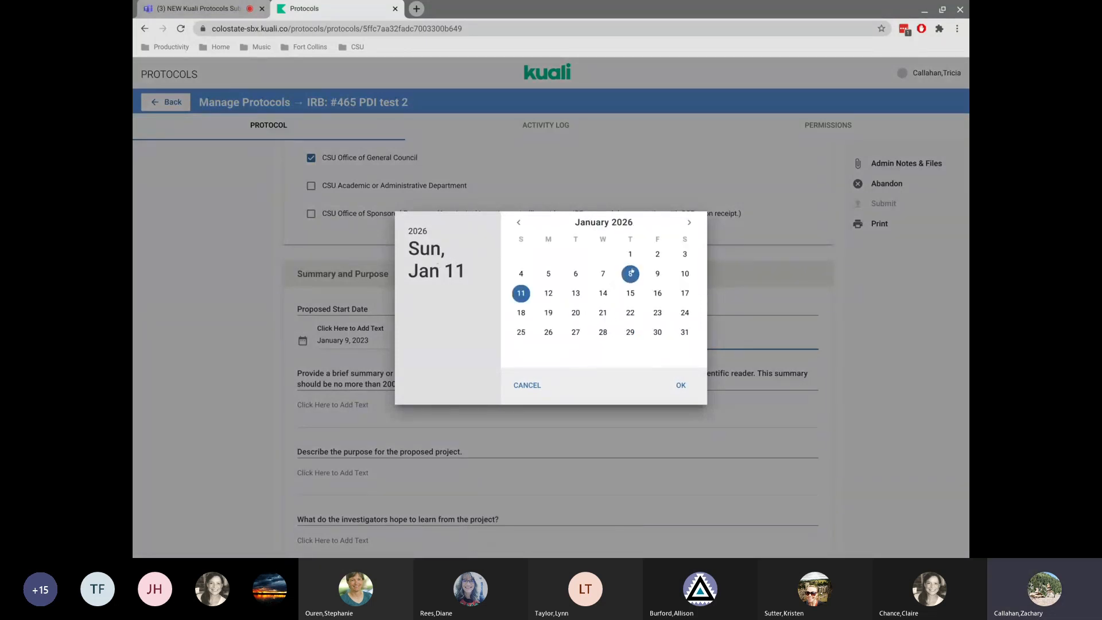
{"action": "left_click", "coordinate": [631, 293]}
{"action": "left_click", "coordinate": [681, 384]}
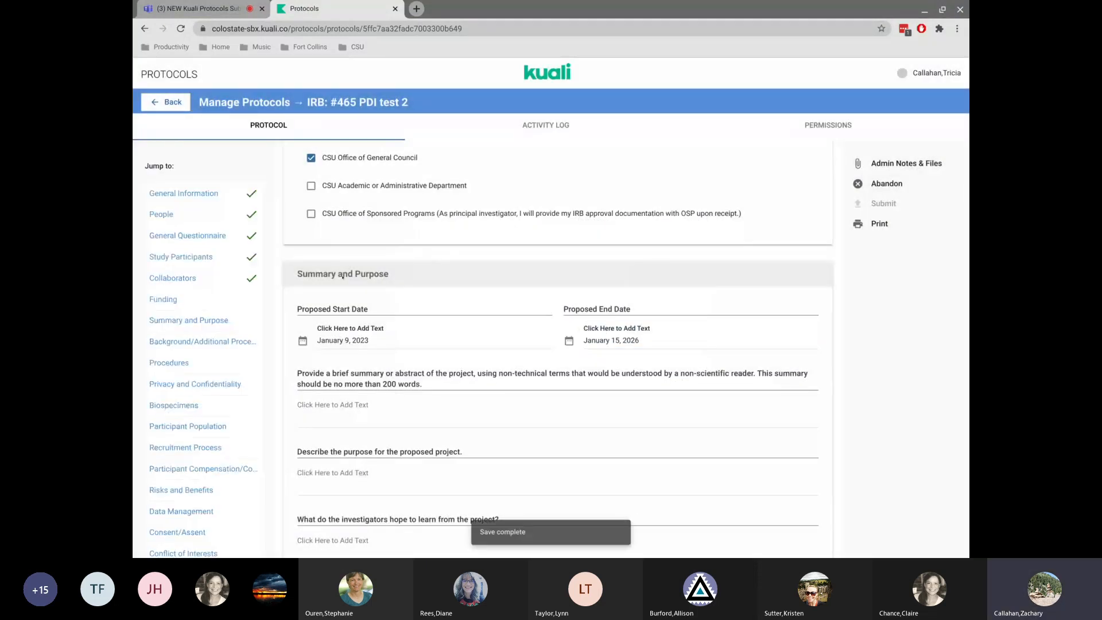
Fill the project summary and purpose answers with text copied from their question wording.
{"action": "scroll", "coordinate": [343, 276], "scroll_direction": "down", "scroll_amount": 2}
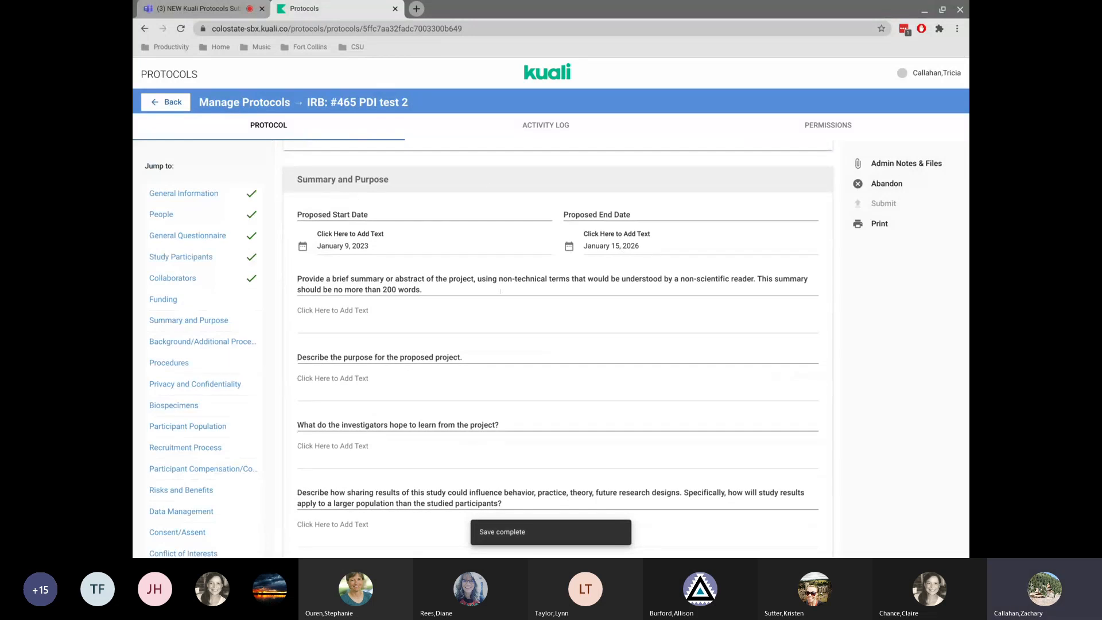
{"action": "left_click_drag", "start_coordinate": [423, 280], "coordinate": [326, 280]}
{"action": "key", "text": "ctrl+c"}
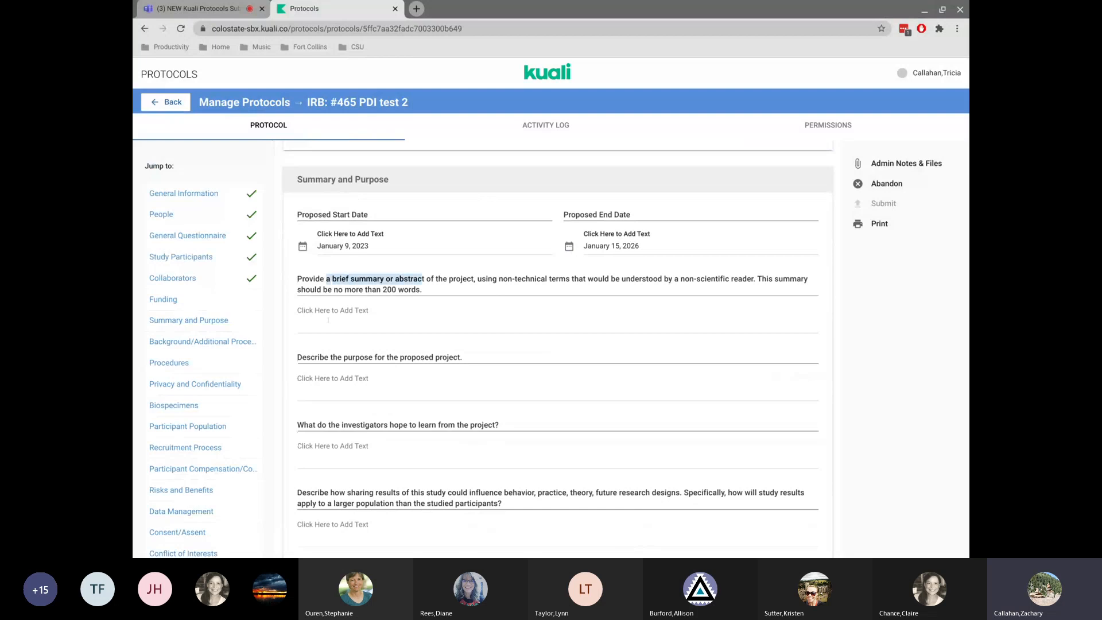
{"action": "left_click", "coordinate": [327, 320]}
{"action": "key", "text": "ctrl+v"}
{"action": "left_click_drag", "start_coordinate": [347, 357], "coordinate": [460, 357]}
{"action": "key", "text": "ctrl+c"}
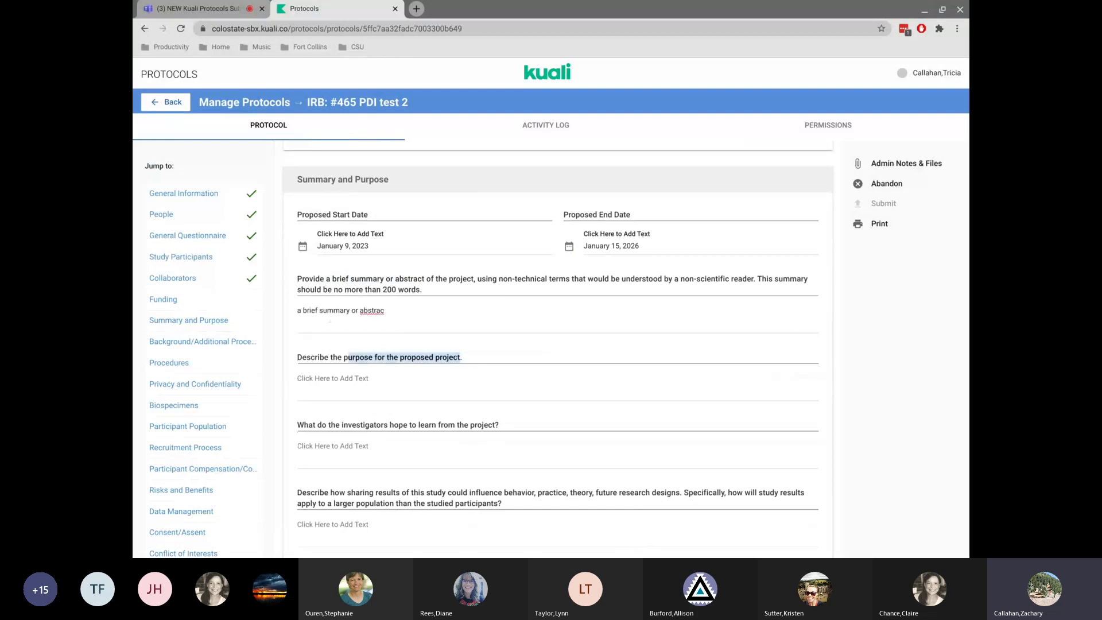
{"action": "left_click", "coordinate": [407, 398]}
{"action": "key", "text": "ctrl+v"}
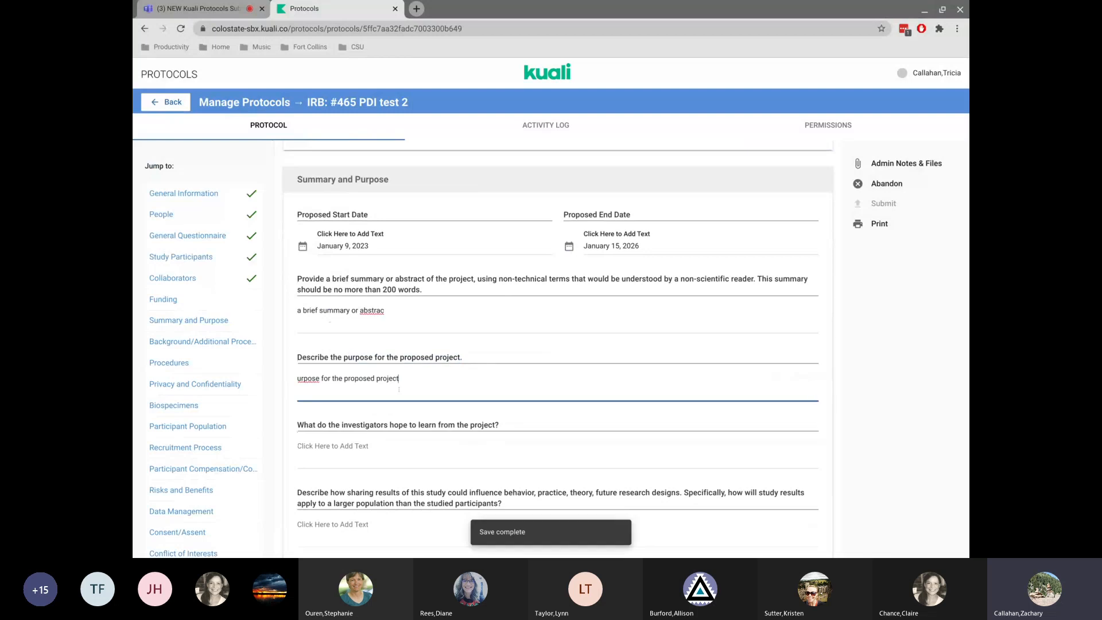
Fill the learning-goals and results-sharing answers with text copied from their question wording.
{"action": "left_click", "coordinate": [372, 423]}
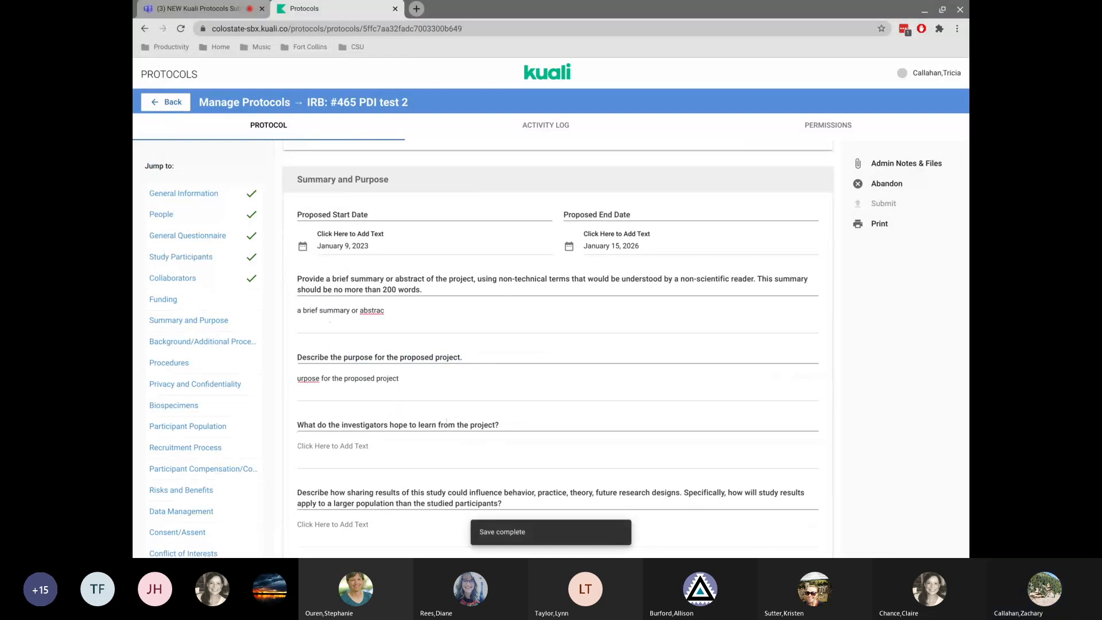
{"action": "left_click_drag", "start_coordinate": [468, 425], "coordinate": [341, 417]}
{"action": "key", "text": "ctrl+c"}
{"action": "left_click", "coordinate": [340, 454]}
{"action": "key", "text": "ctrl+v"}
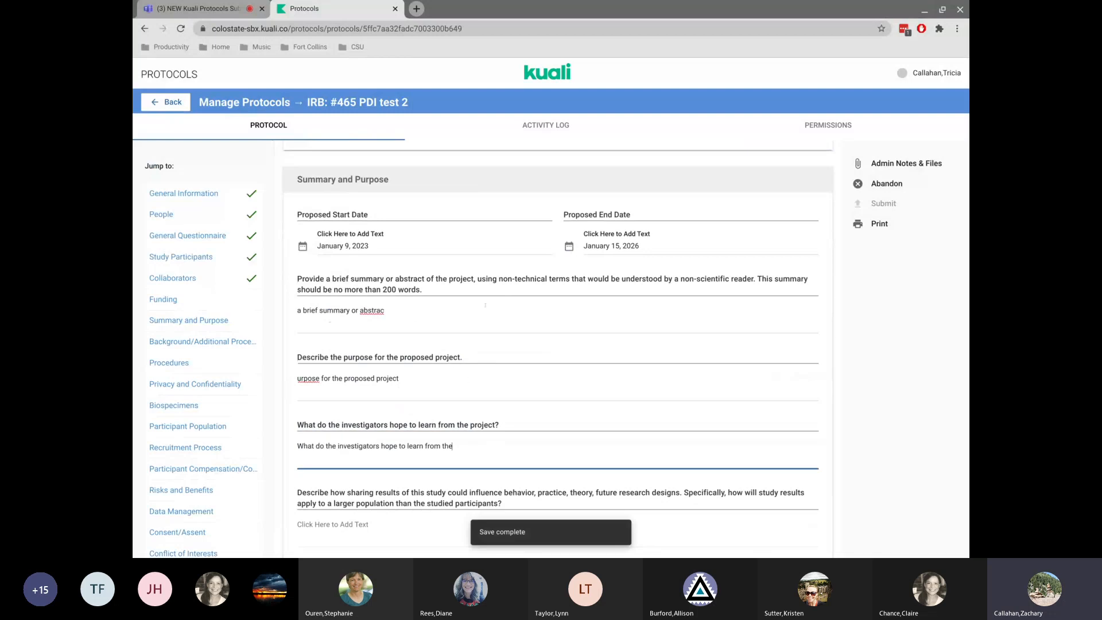
{"action": "scroll", "coordinate": [485, 305], "scroll_direction": "down", "scroll_amount": 1}
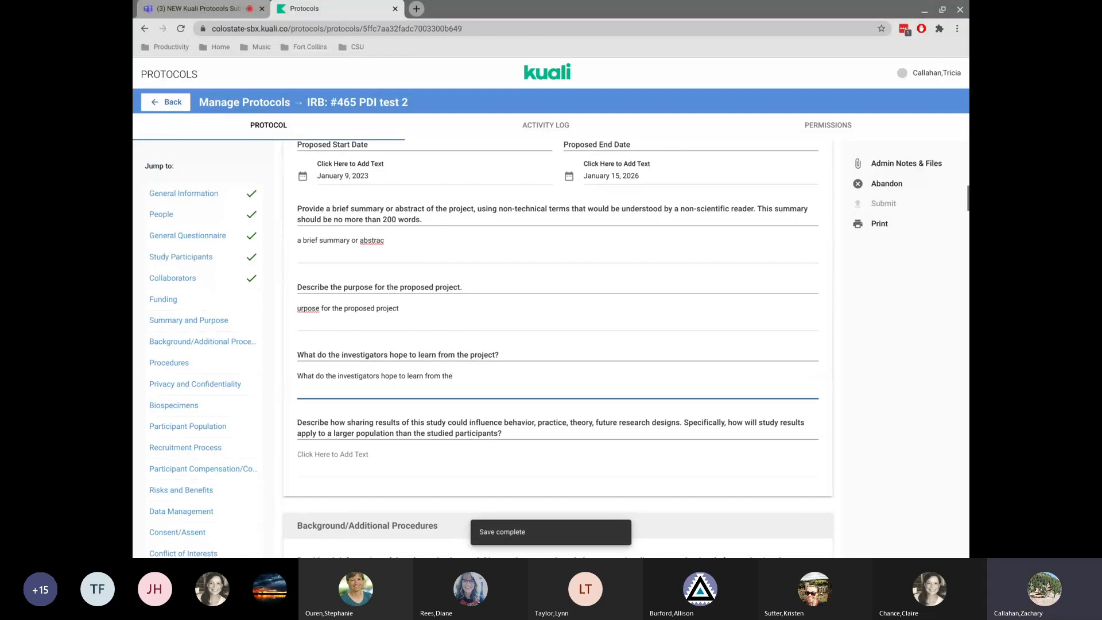
{"action": "scroll", "coordinate": [539, 319], "scroll_direction": "down", "scroll_amount": 3}
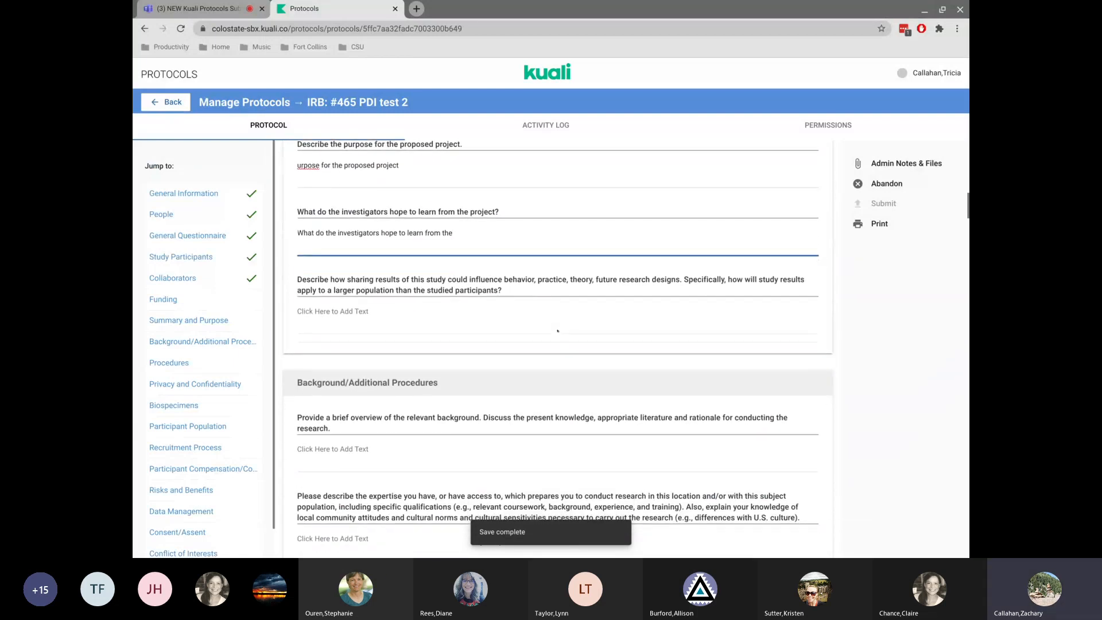
{"action": "left_click_drag", "start_coordinate": [348, 280], "coordinate": [503, 280]}
{"action": "left_click", "coordinate": [359, 311]}
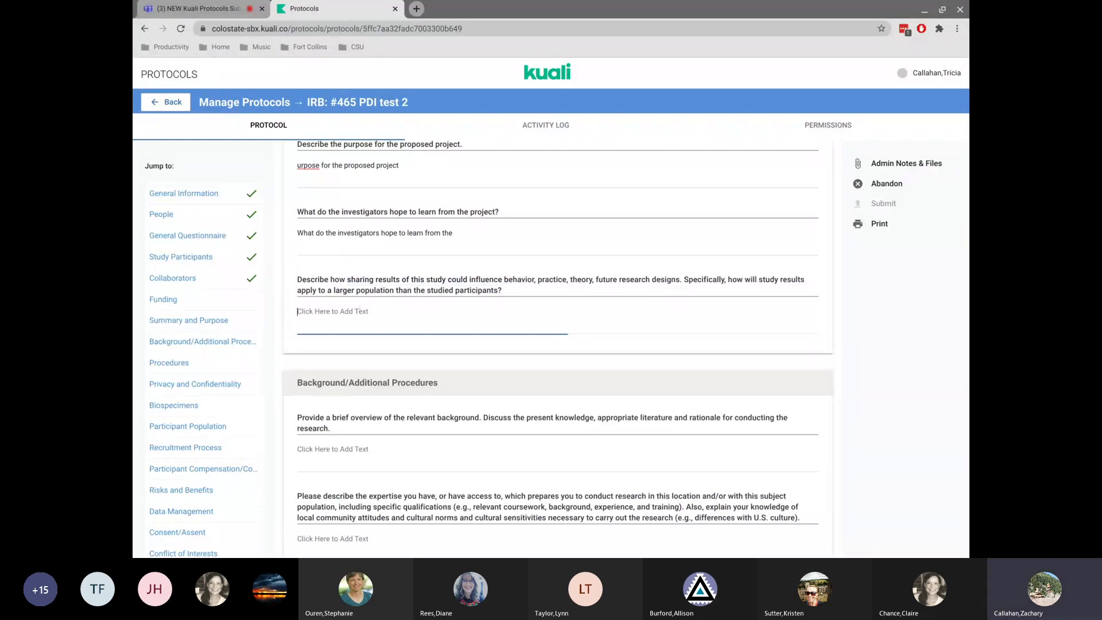
{"action": "key", "text": "ctrl+v"}
{"action": "type", "text": "b"}
Jump to Background/Additional Procedures and fill both answers with text copied from their questions.
{"action": "scroll", "coordinate": [359, 311], "scroll_direction": "down", "scroll_amount": 2}
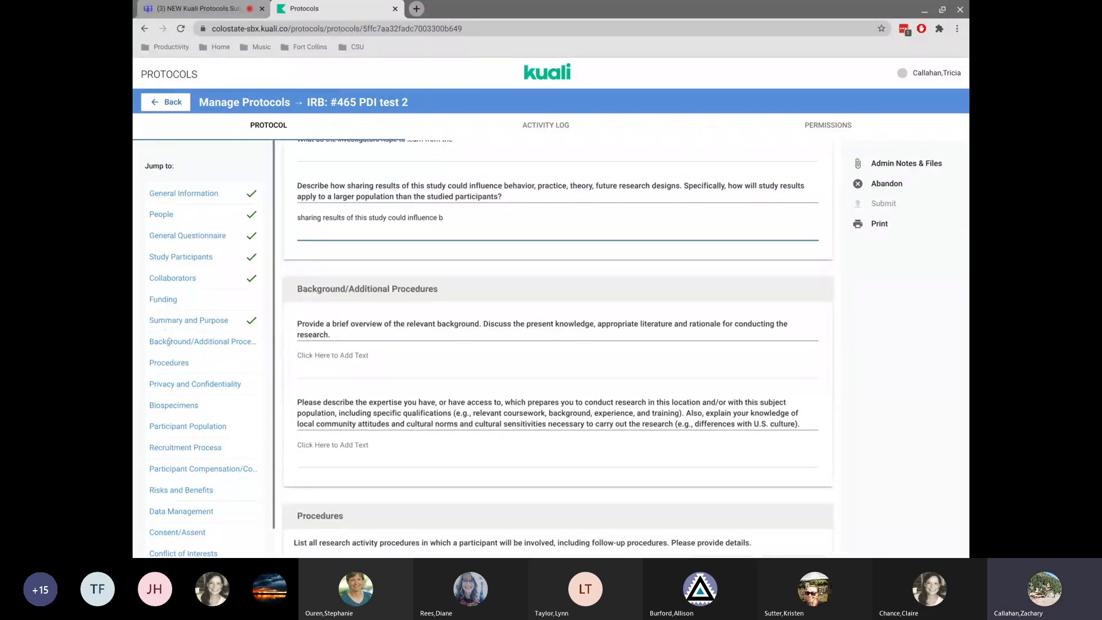
{"action": "left_click", "coordinate": [189, 342]}
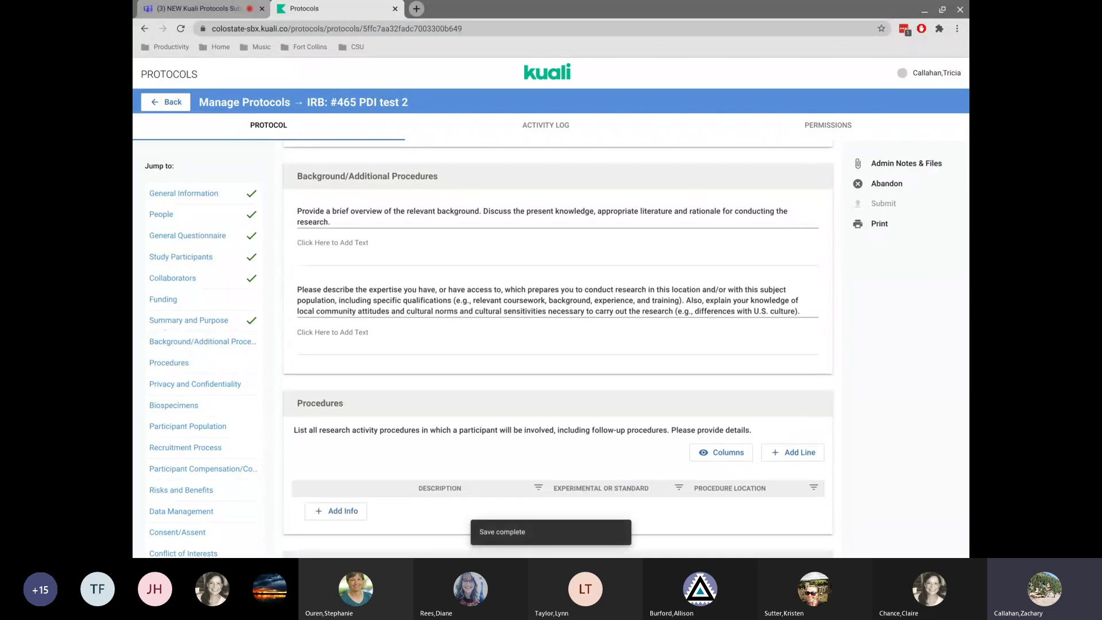
{"action": "left_click_drag", "start_coordinate": [347, 212], "coordinate": [537, 211]}
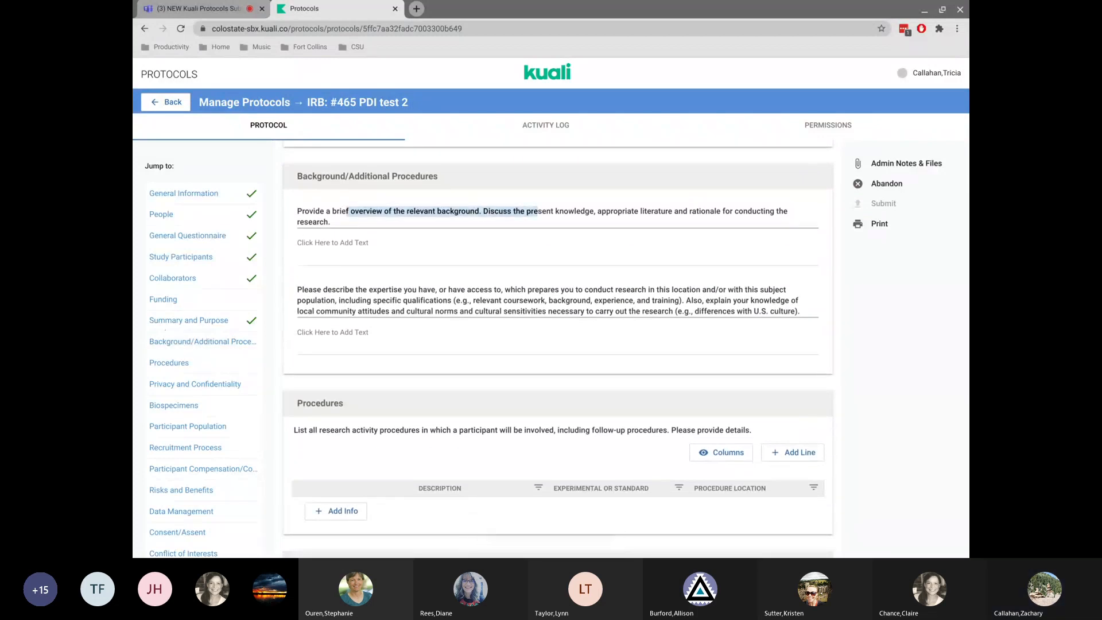
{"action": "left_click", "coordinate": [501, 242]}
{"action": "key", "text": "ctrl+v"}
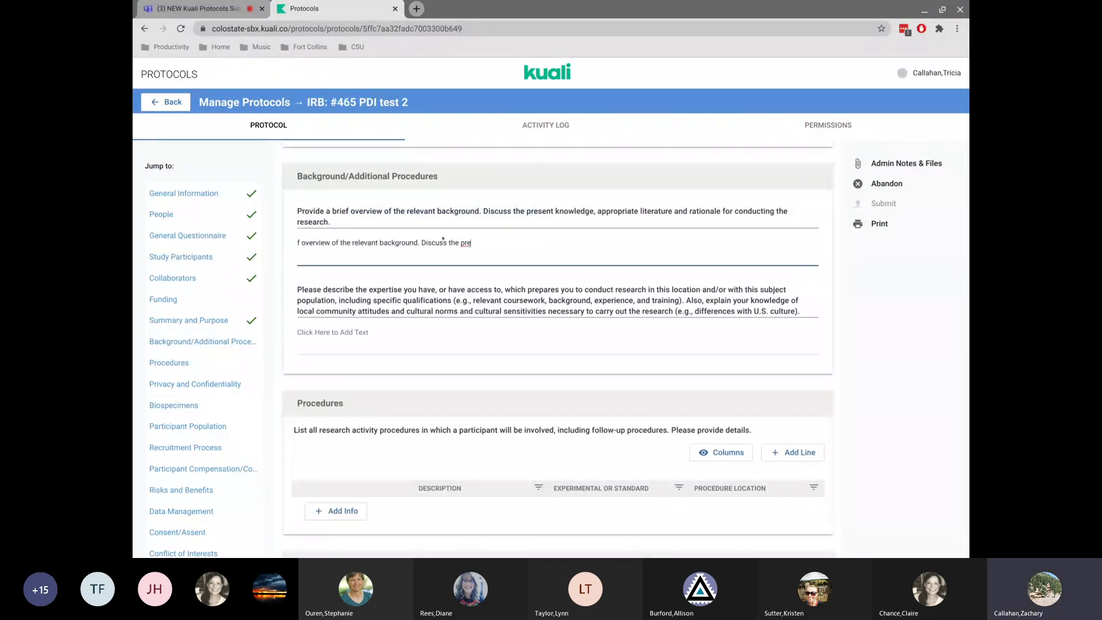
{"action": "left_click_drag", "start_coordinate": [429, 290], "coordinate": [603, 300]}
{"action": "key", "text": "ctrl+c"}
{"action": "left_click", "coordinate": [459, 333]}
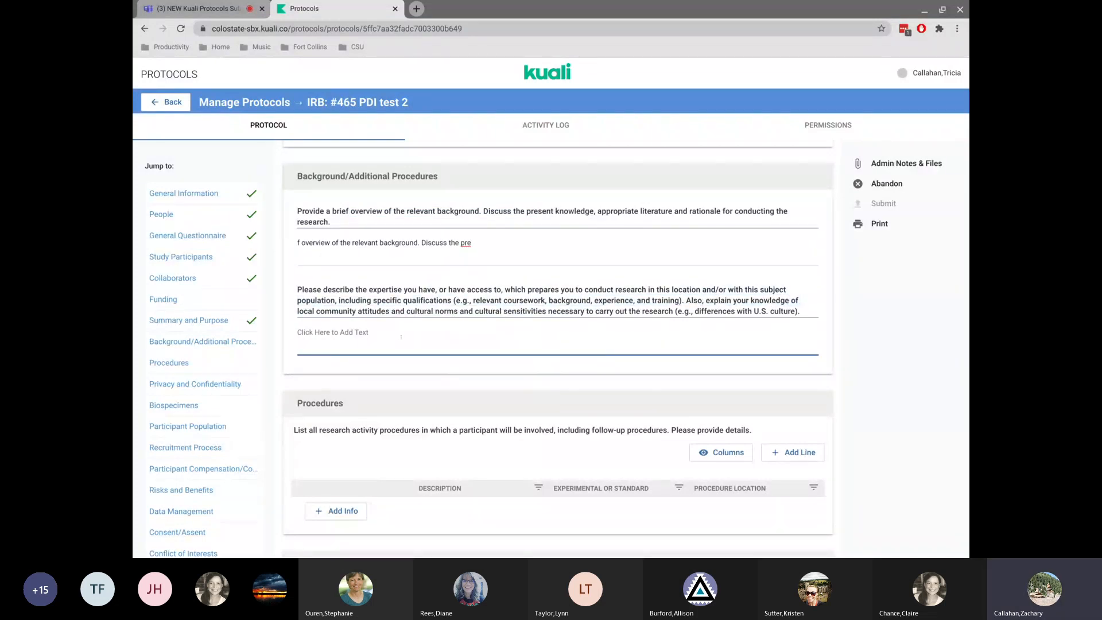
{"action": "key", "text": "ctrl+v"}
Add a procedure described as Survey, marked Standard of Care or Established Practice, taking place at ARBL.
{"action": "scroll", "coordinate": [558, 349], "scroll_direction": "down", "scroll_amount": 2}
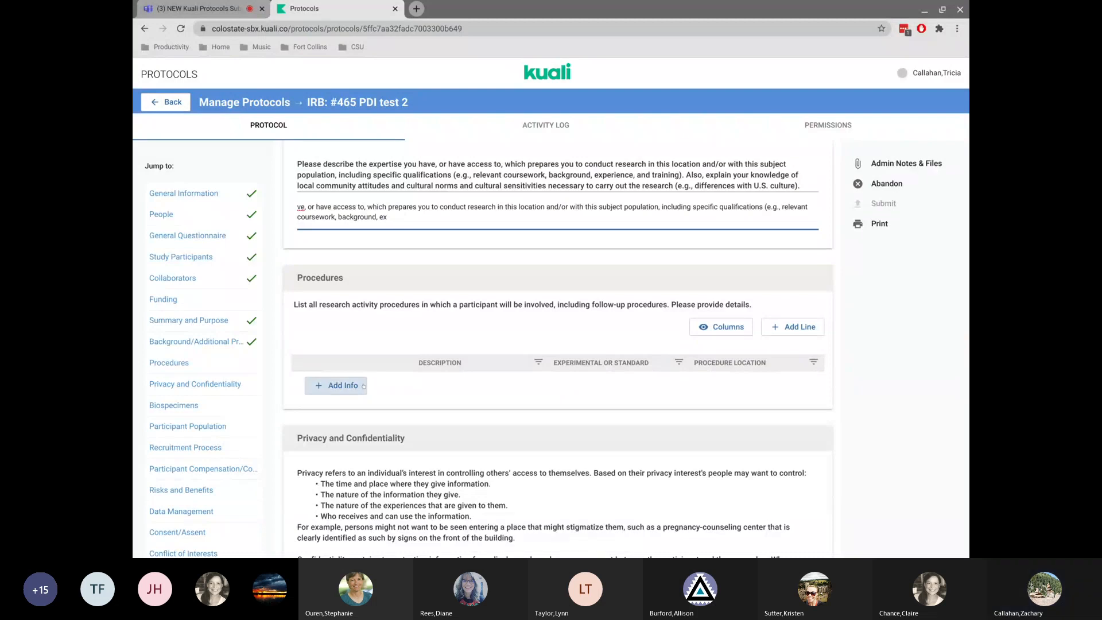
{"action": "left_click", "coordinate": [332, 383]}
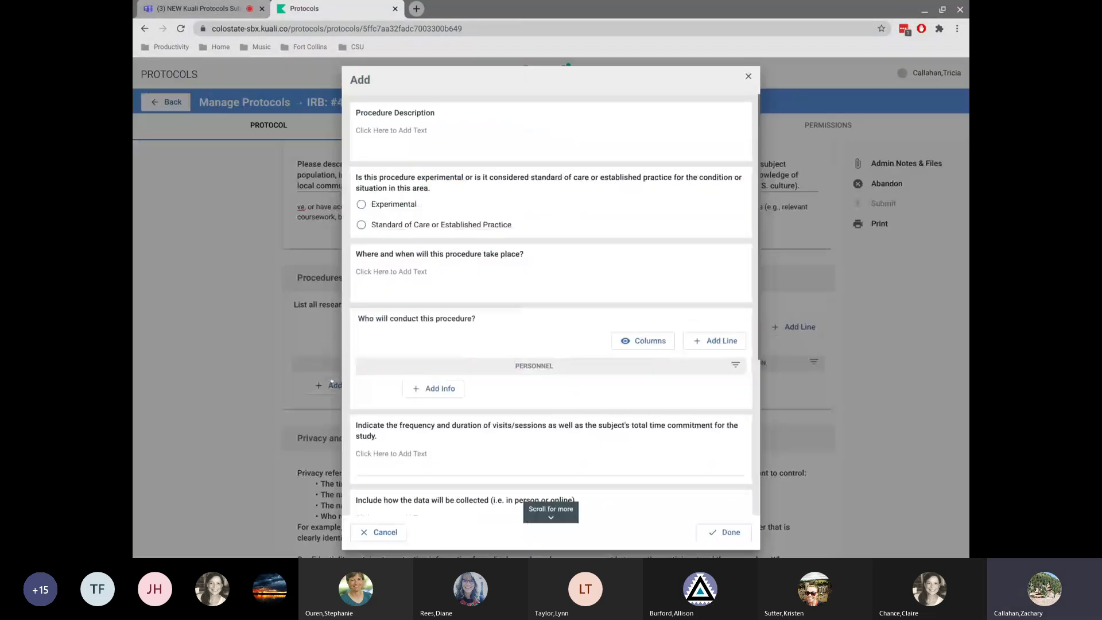
{"action": "left_click", "coordinate": [389, 131]}
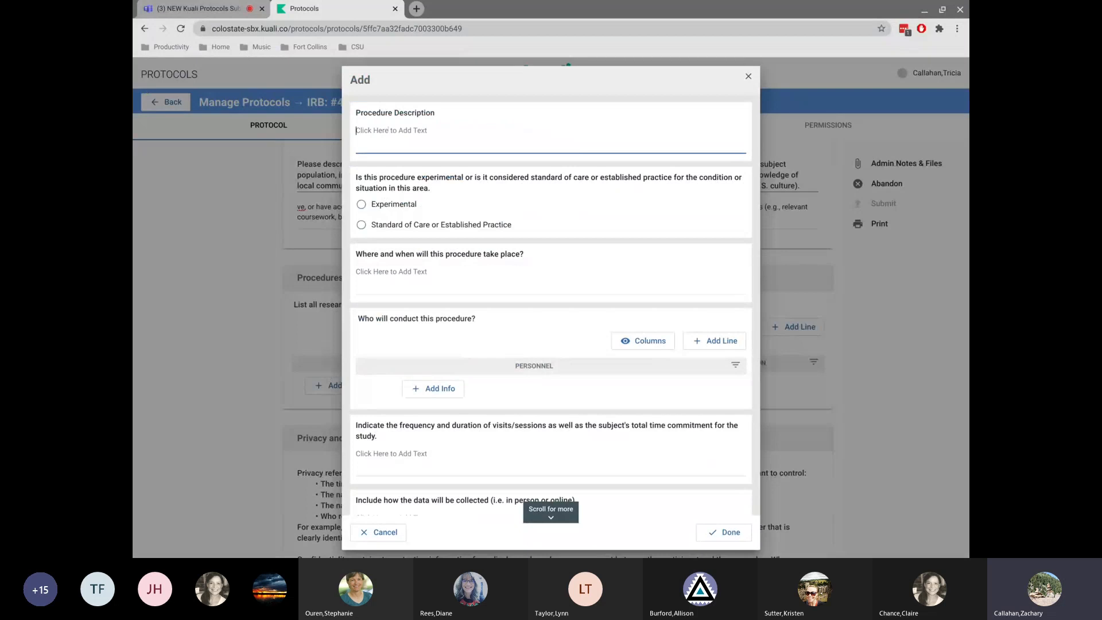
{"action": "type", "text": "Survey"}
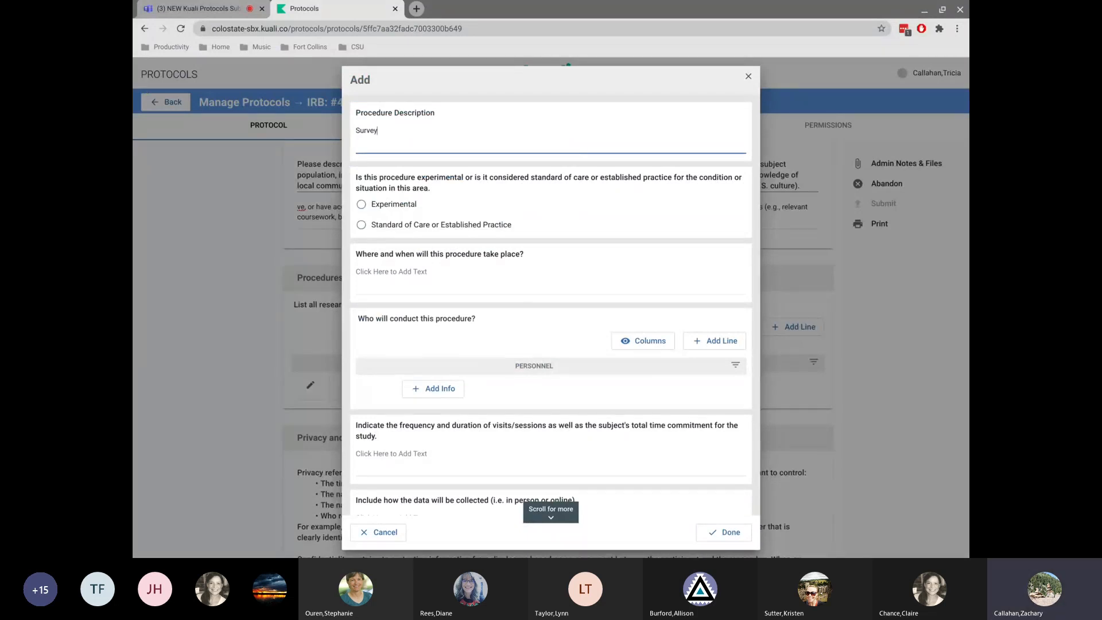
{"action": "left_click", "coordinate": [360, 225]}
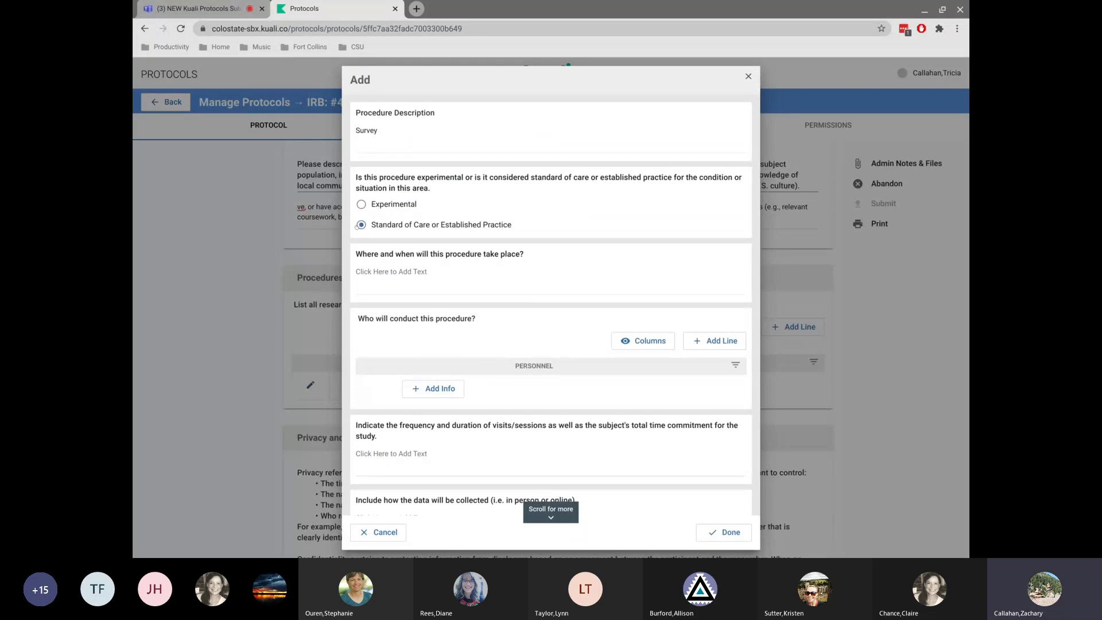
{"action": "left_click", "coordinate": [390, 271]}
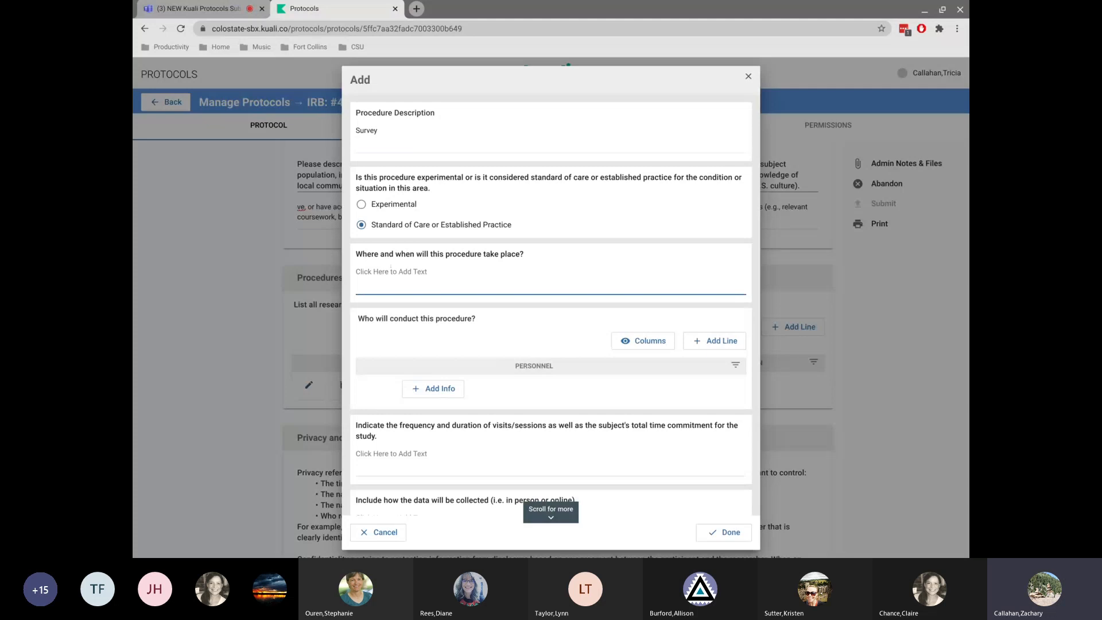
{"action": "type", "text": "ARBL"}
Assign a staff member from the directory search as the person conducting the procedure.
{"action": "scroll", "coordinate": [519, 278], "scroll_direction": "down", "scroll_amount": 1}
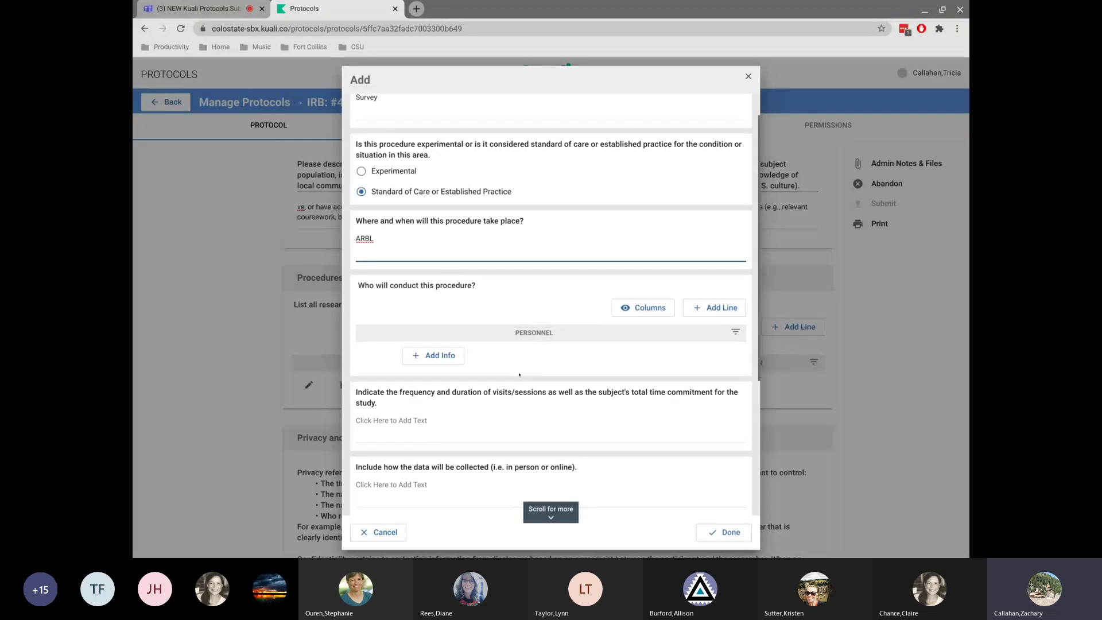
{"action": "left_click", "coordinate": [432, 356]}
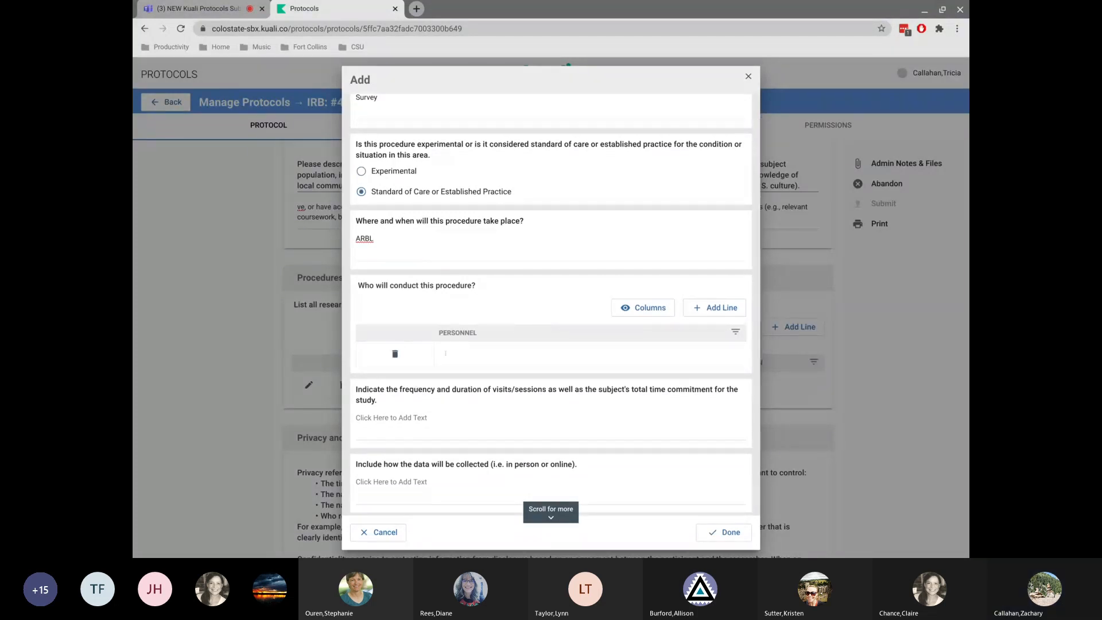
{"action": "left_click", "coordinate": [459, 350]}
{"action": "type", "text": "d"}
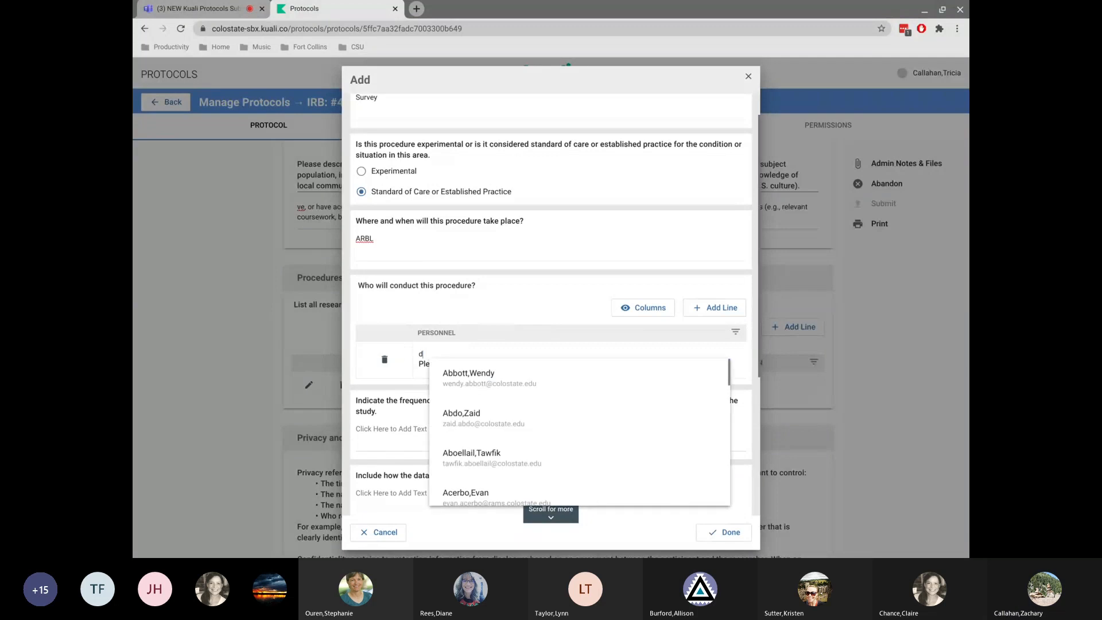
{"action": "key", "text": "BackSpace"}
{"action": "type", "text": "ab"}
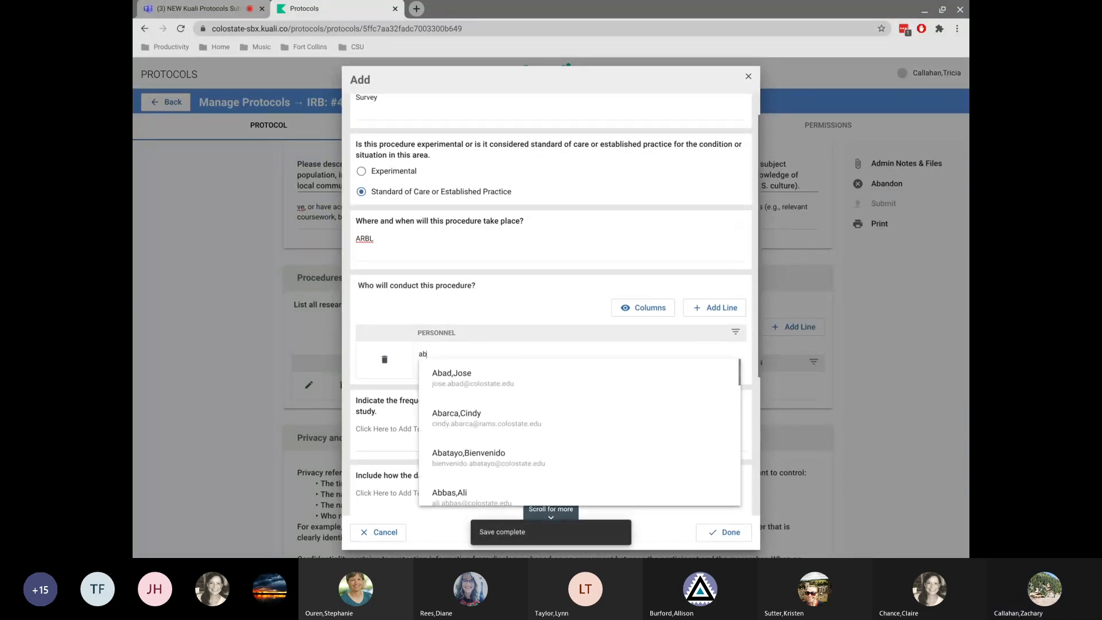
{"action": "left_click", "coordinate": [461, 429]}
Enter PRB for the visit frequency and duration, and In person for how data will be collected.
{"action": "scroll", "coordinate": [461, 430], "scroll_direction": "down", "scroll_amount": 3}
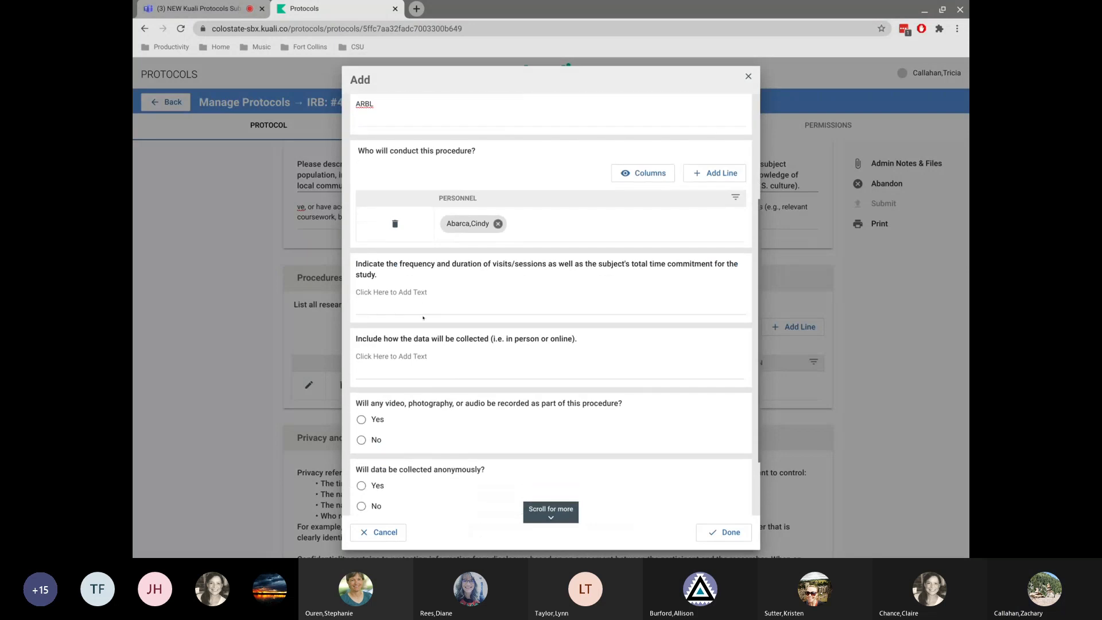
{"action": "left_click", "coordinate": [416, 292]}
{"action": "type", "text": "PRB"}
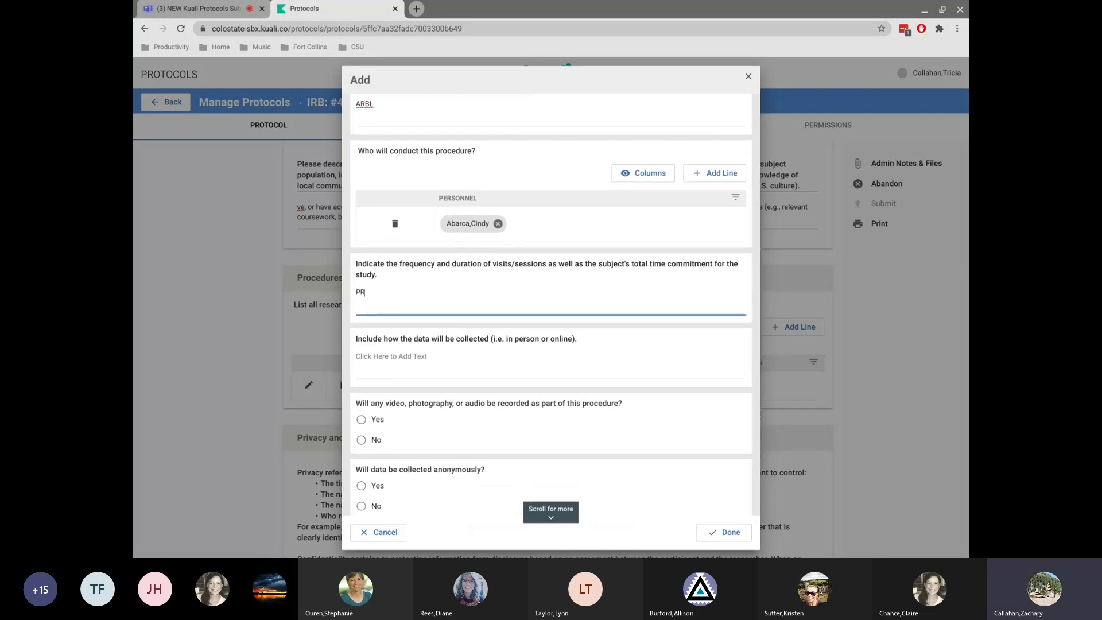
{"action": "left_click", "coordinate": [382, 362]}
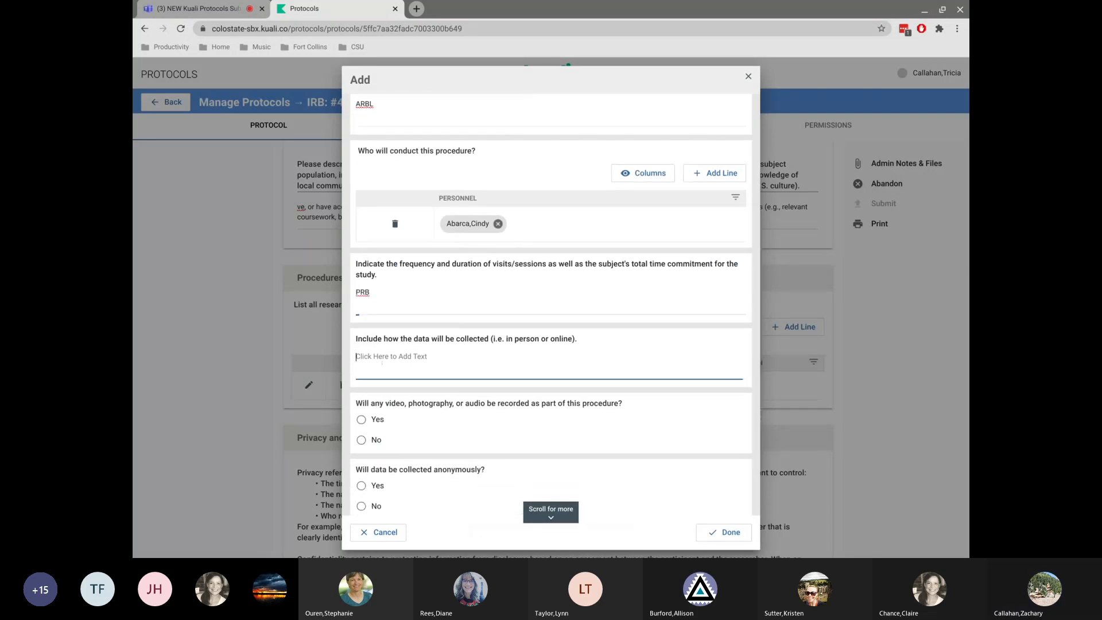
{"action": "type", "text": "In"}
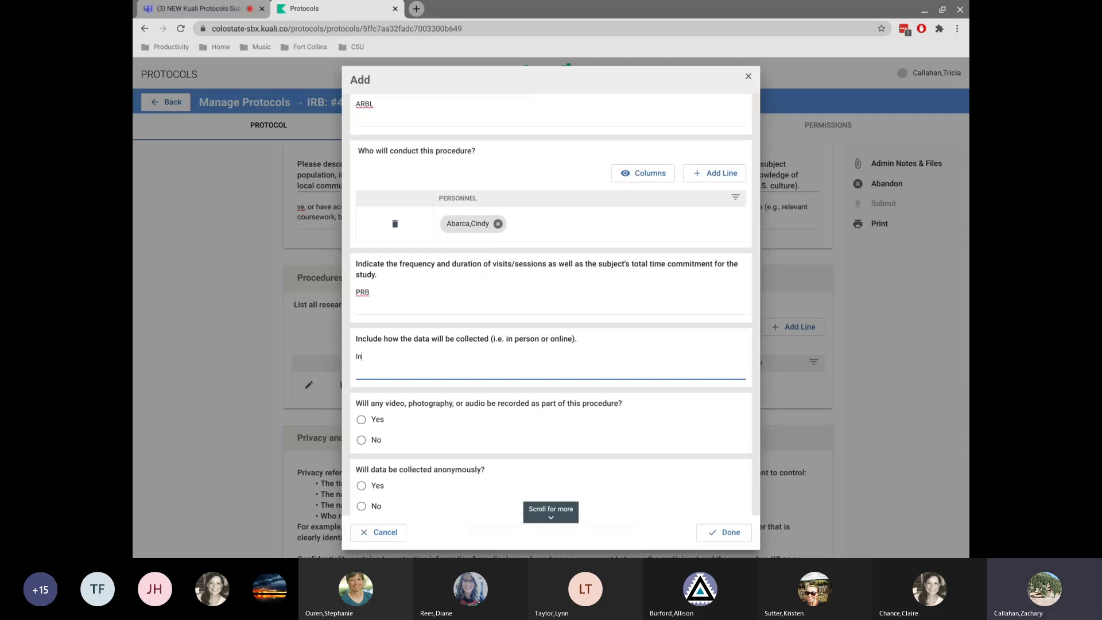
{"action": "type", "text": " person"}
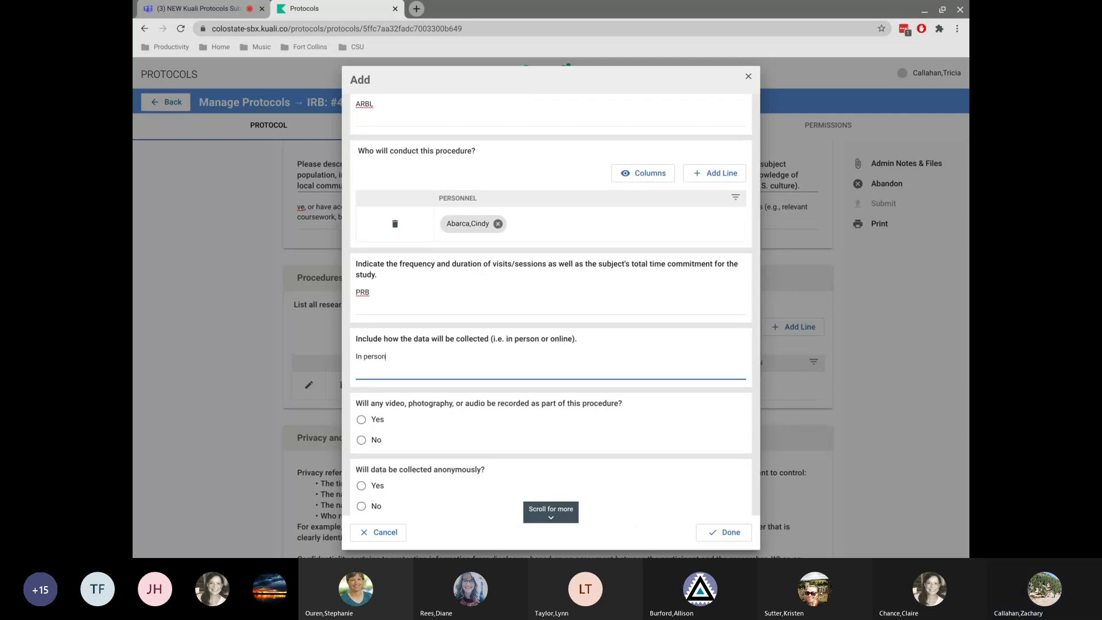
Answer that data will be collected anonymously and that deception will be used in the procedure.
{"action": "scroll", "coordinate": [359, 449], "scroll_direction": "down", "scroll_amount": 2}
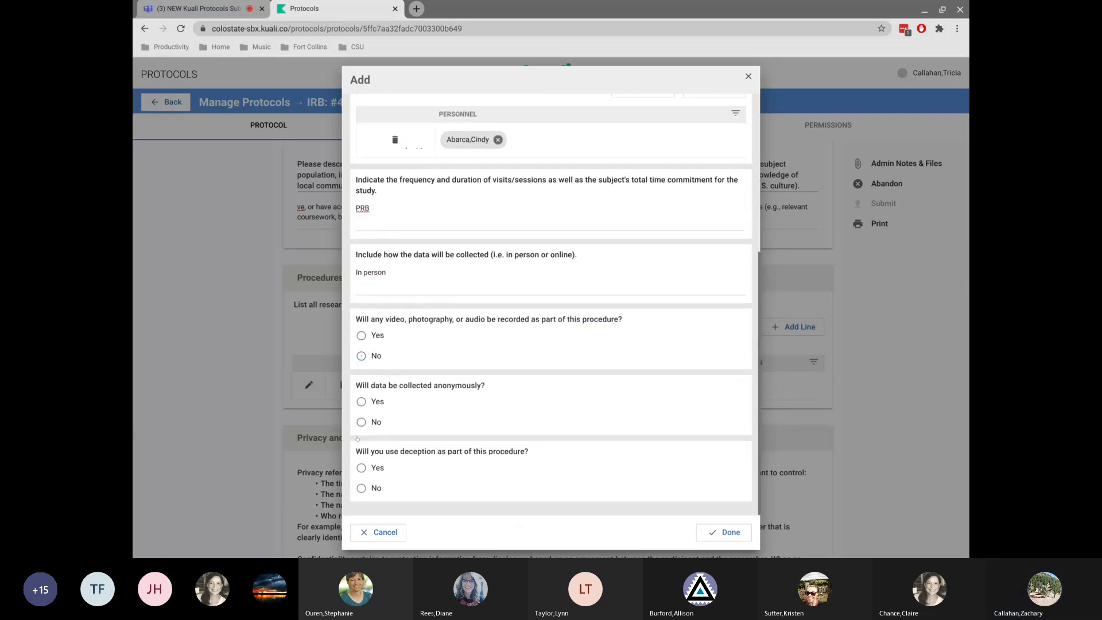
{"action": "left_click", "coordinate": [361, 402]}
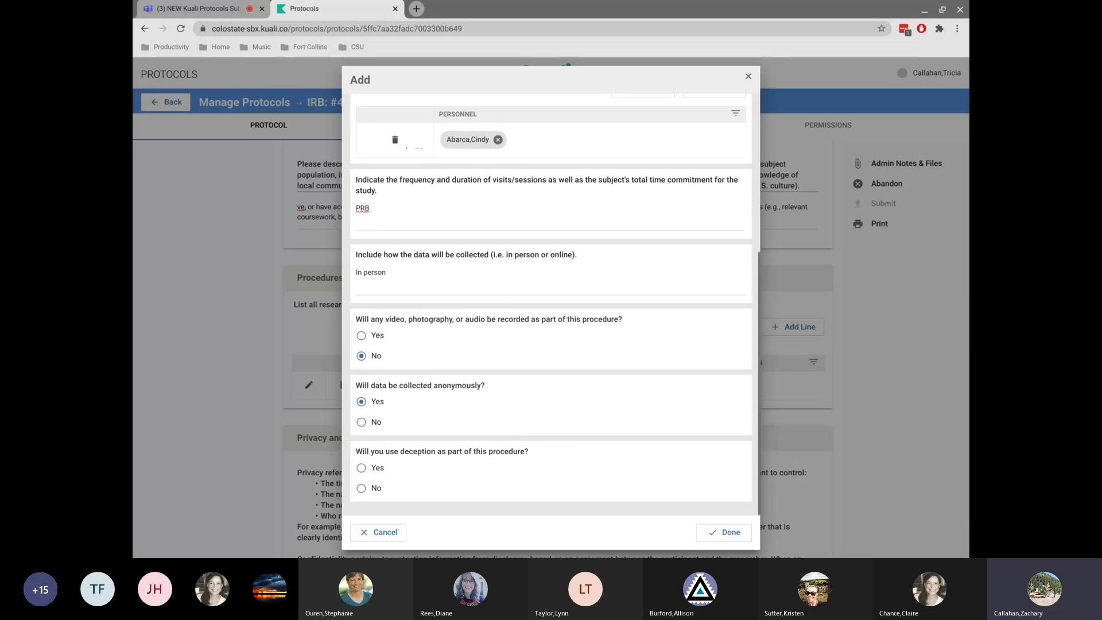
{"action": "left_click", "coordinate": [361, 468]}
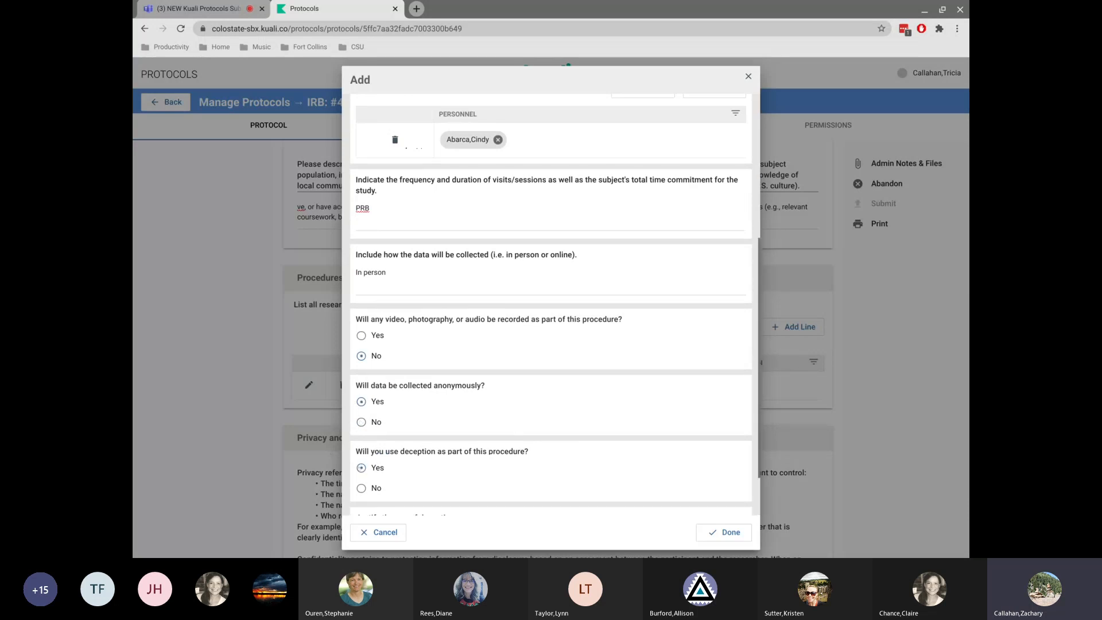
{"action": "scroll", "coordinate": [578, 414], "scroll_direction": "down", "scroll_amount": 1}
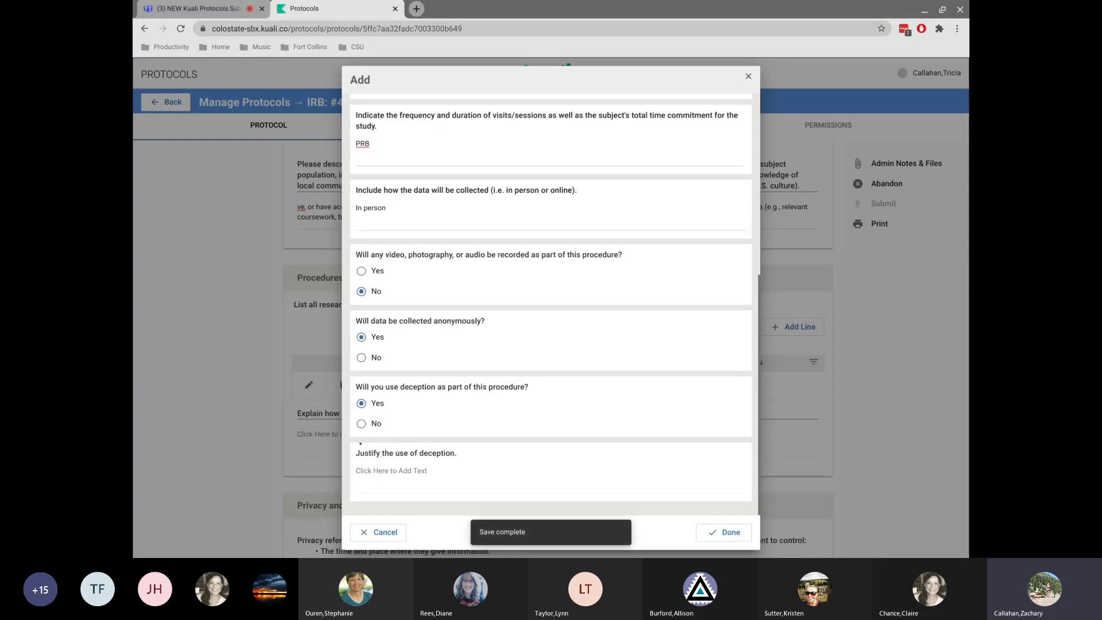
{"action": "left_click", "coordinate": [361, 424]}
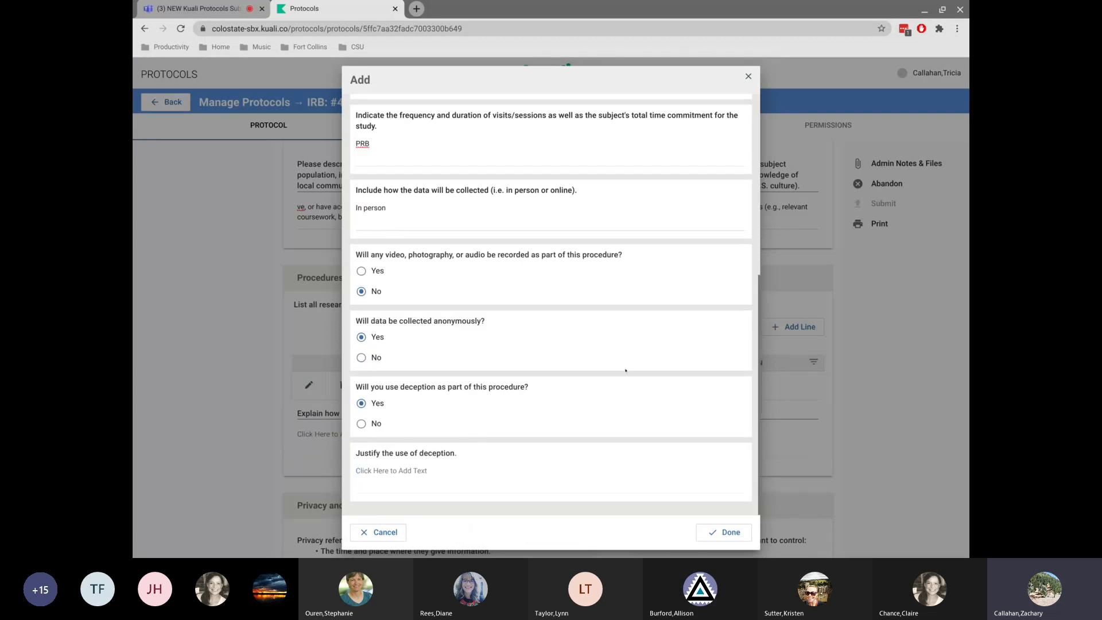
Justify the use of deception as Survey and save the procedure.
{"action": "left_click", "coordinate": [448, 480]}
{"action": "type", "text": "Suvey"}
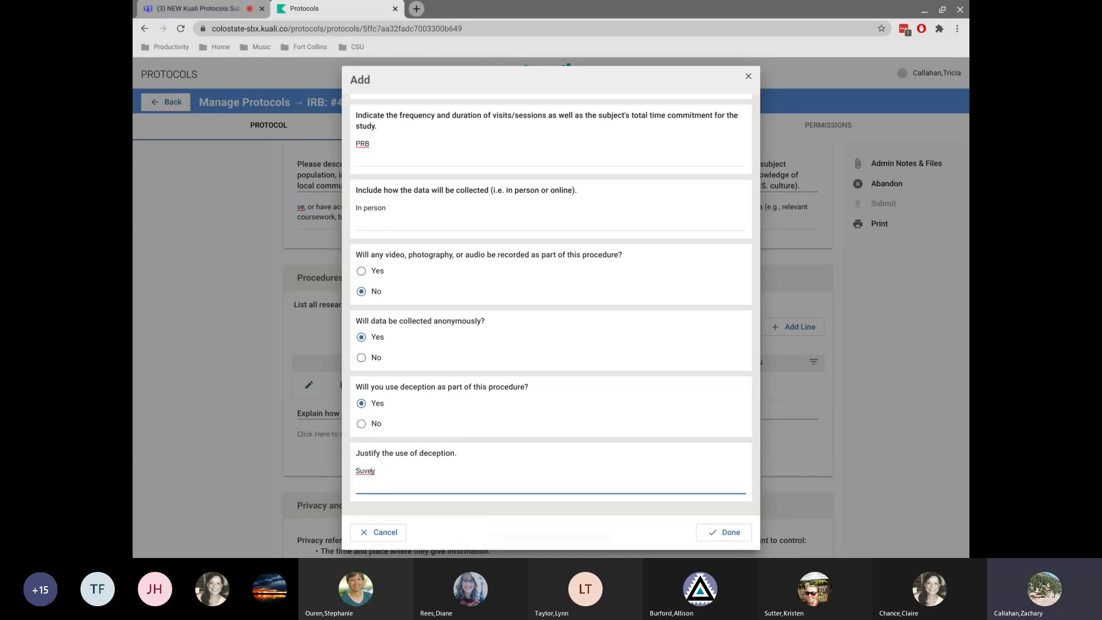
{"action": "type", "text": "r"}
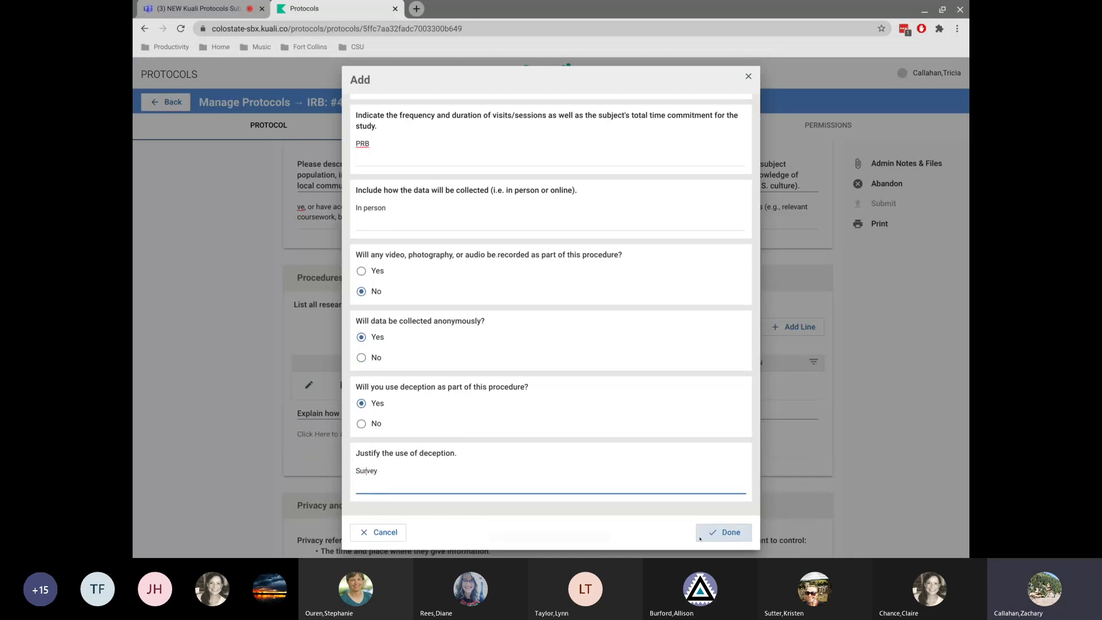
{"action": "left_click", "coordinate": [720, 533]}
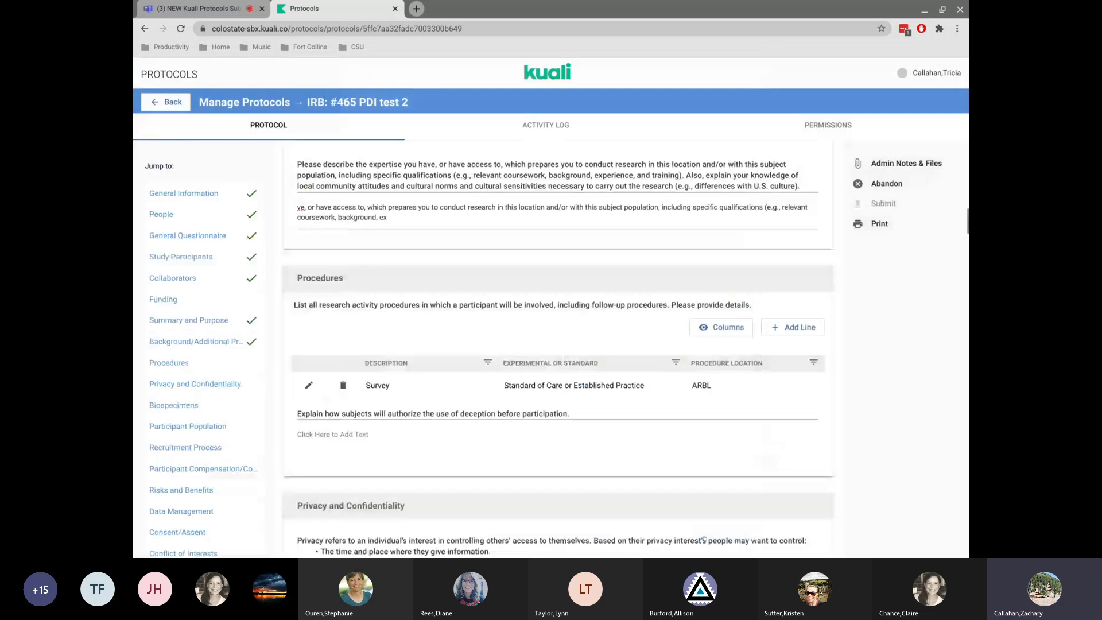
Fill the deception-authorization answer by pasting copied text into it.
{"action": "left_click_drag", "start_coordinate": [392, 413], "coordinate": [564, 414]}
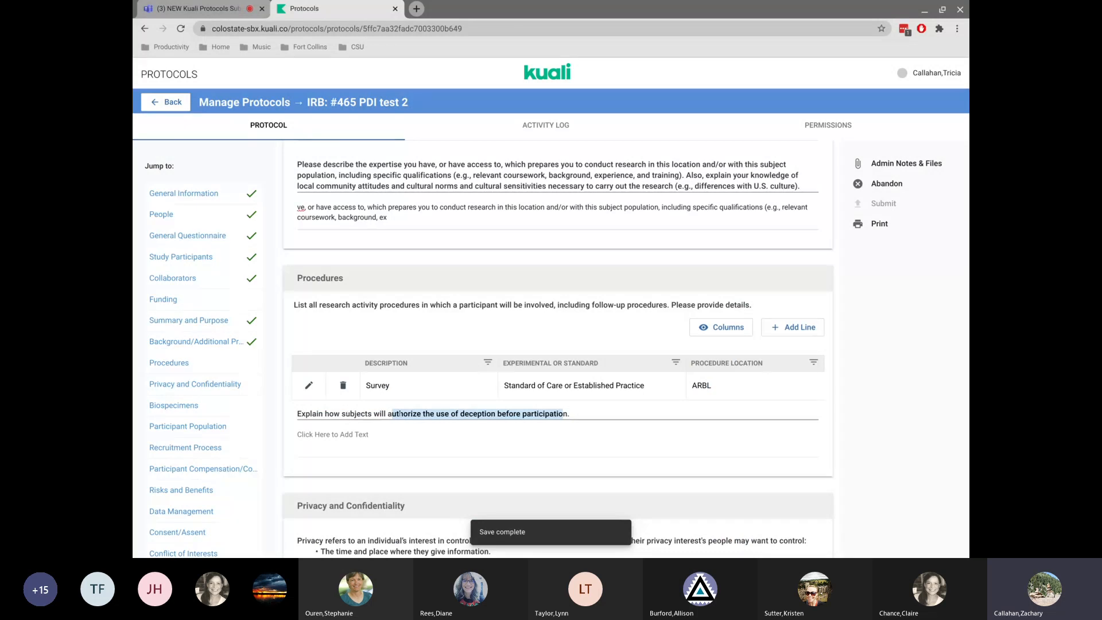
{"action": "left_click", "coordinate": [365, 441]}
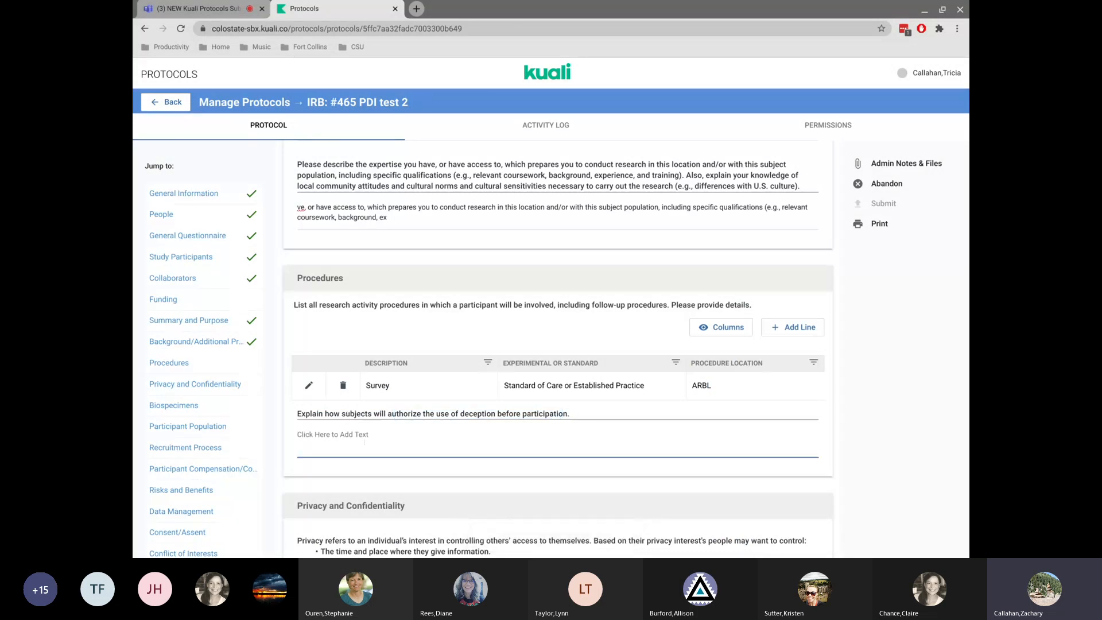
{"action": "type", "text": "ve, or have access to, which prepares you to conduct research in this location and/or with this subject population, including specific qualifications (e.g., relevant coursework, background, ex"}
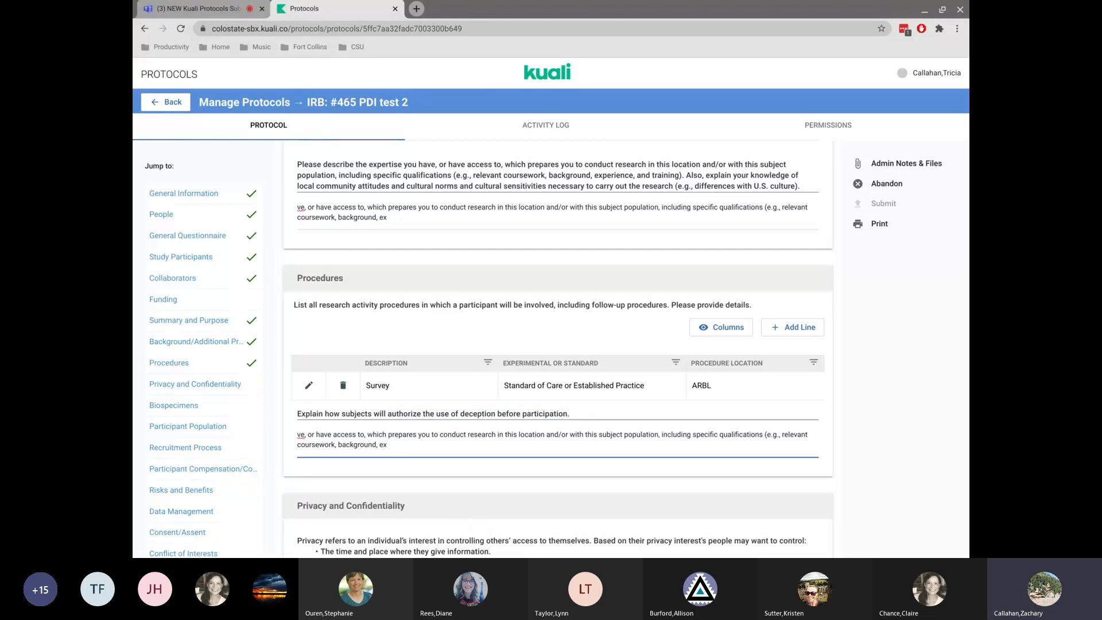
Fill the privacy-protection answer with text copied from its question wording.
{"action": "scroll", "coordinate": [557, 344], "scroll_direction": "down", "scroll_amount": 5}
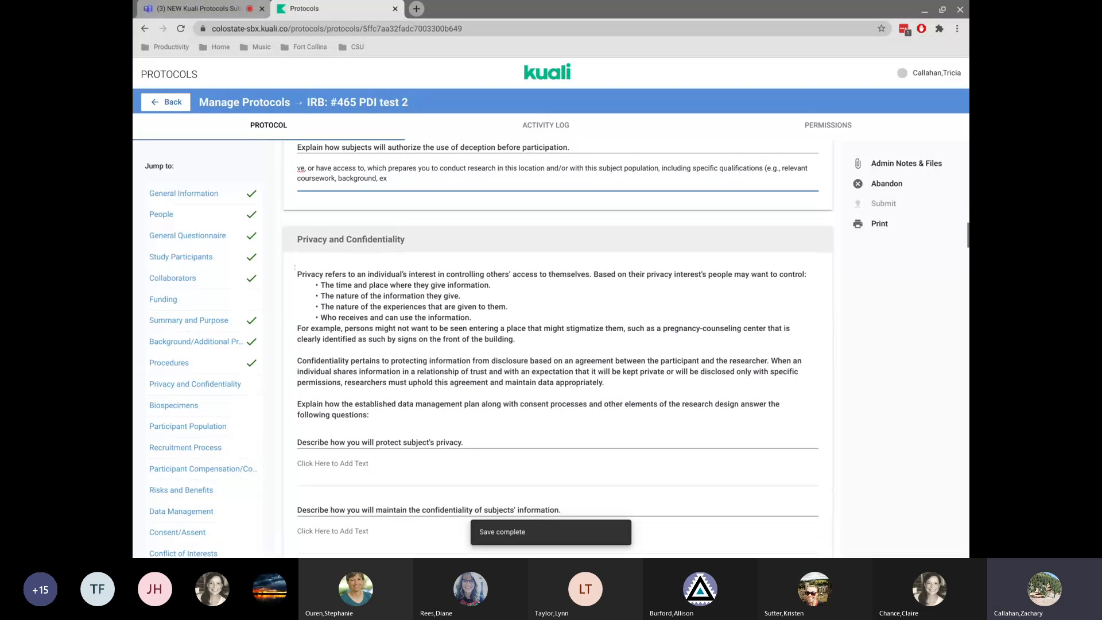
{"action": "left_click_drag", "start_coordinate": [432, 441], "coordinate": [362, 443]}
{"action": "key", "text": "ctrl+c"}
{"action": "left_click", "coordinate": [351, 461]}
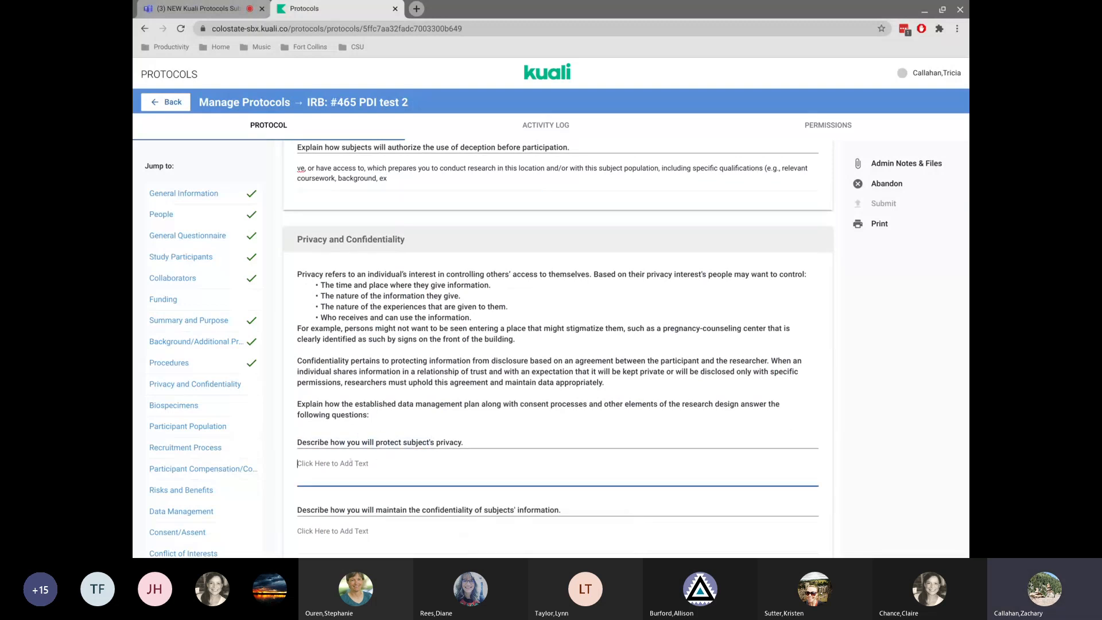
{"action": "key", "text": "ctrl+v"}
Fill the confidentiality answer with text copied from its question wording.
{"action": "scroll", "coordinate": [352, 459], "scroll_direction": "down", "scroll_amount": 4}
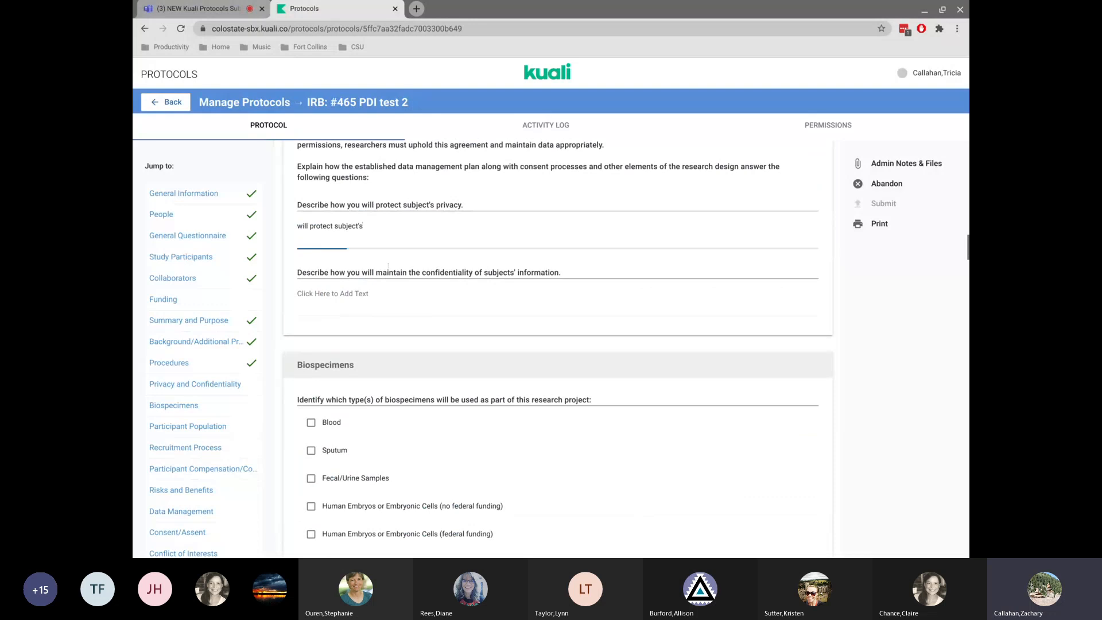
{"action": "left_click_drag", "start_coordinate": [393, 273], "coordinate": [298, 272]}
{"action": "left_click", "coordinate": [417, 296]}
In Biospecimens, select Blood and answer Yes that specimens are known to be diseased or dangerous.
{"action": "scroll", "coordinate": [418, 296], "scroll_direction": "down", "scroll_amount": 4}
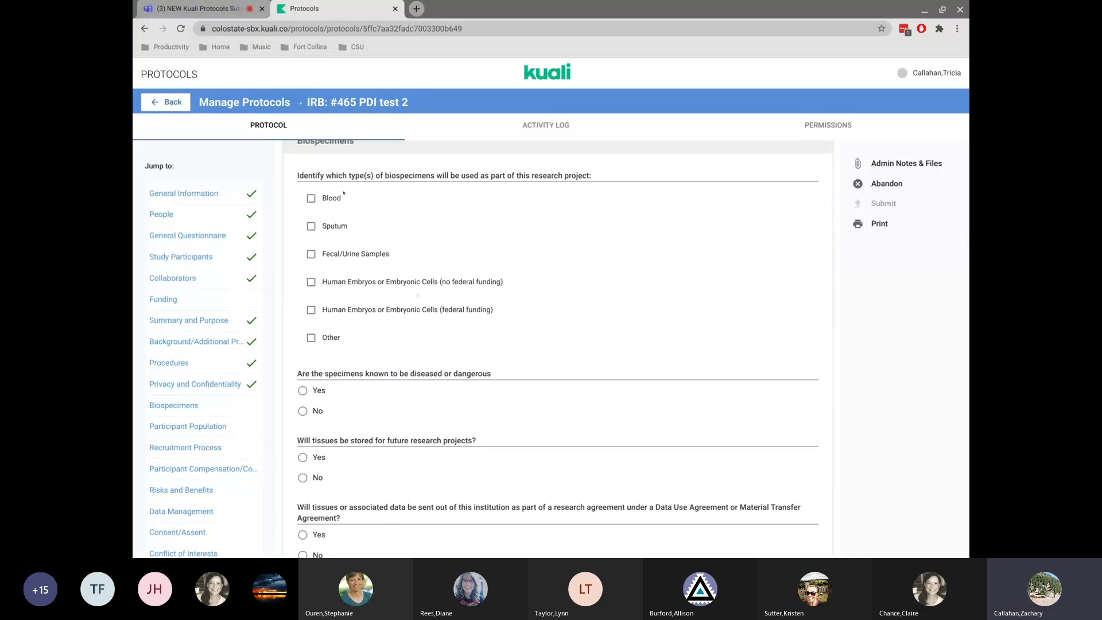
{"action": "left_click", "coordinate": [310, 199]}
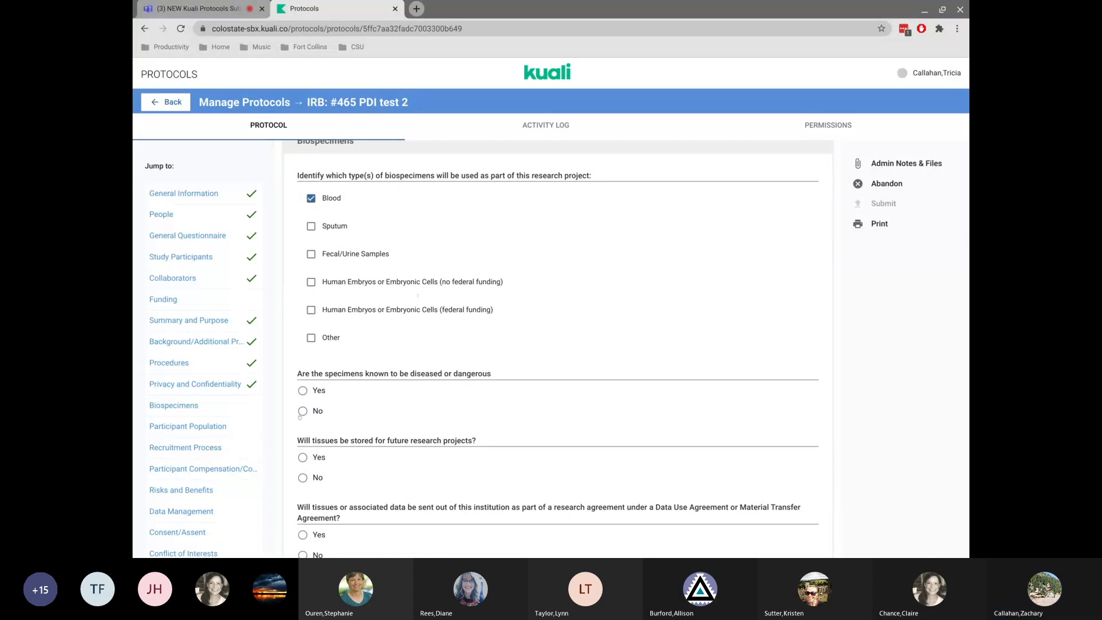
{"action": "left_click", "coordinate": [302, 395]}
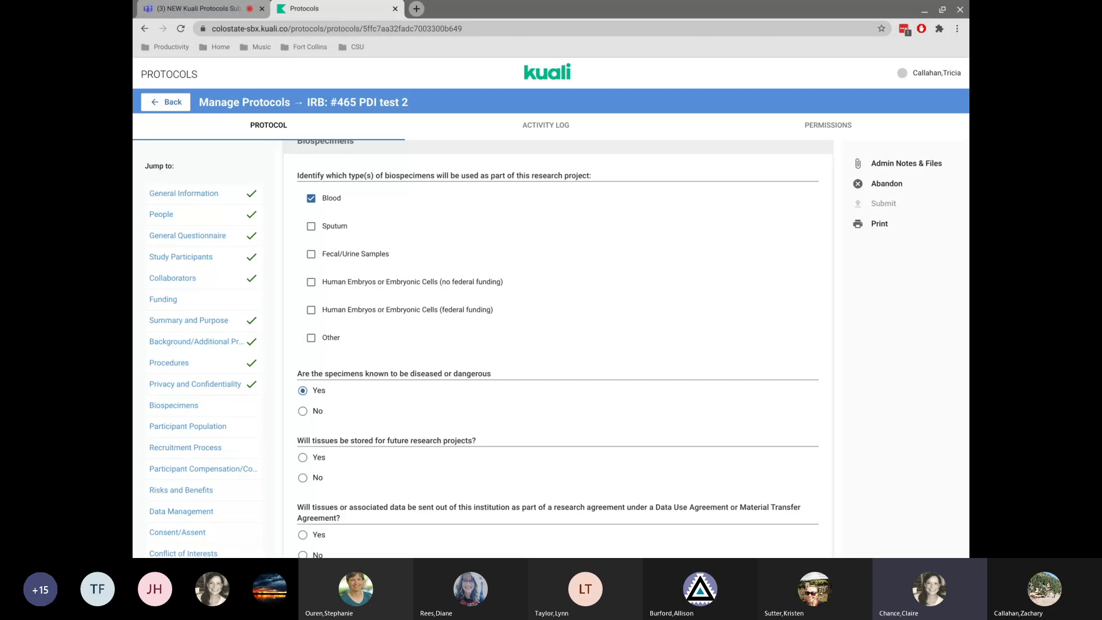
Jump to the General Questionnaire section to review its answers.
{"action": "scroll", "coordinate": [472, 283], "scroll_direction": "up", "scroll_amount": 2}
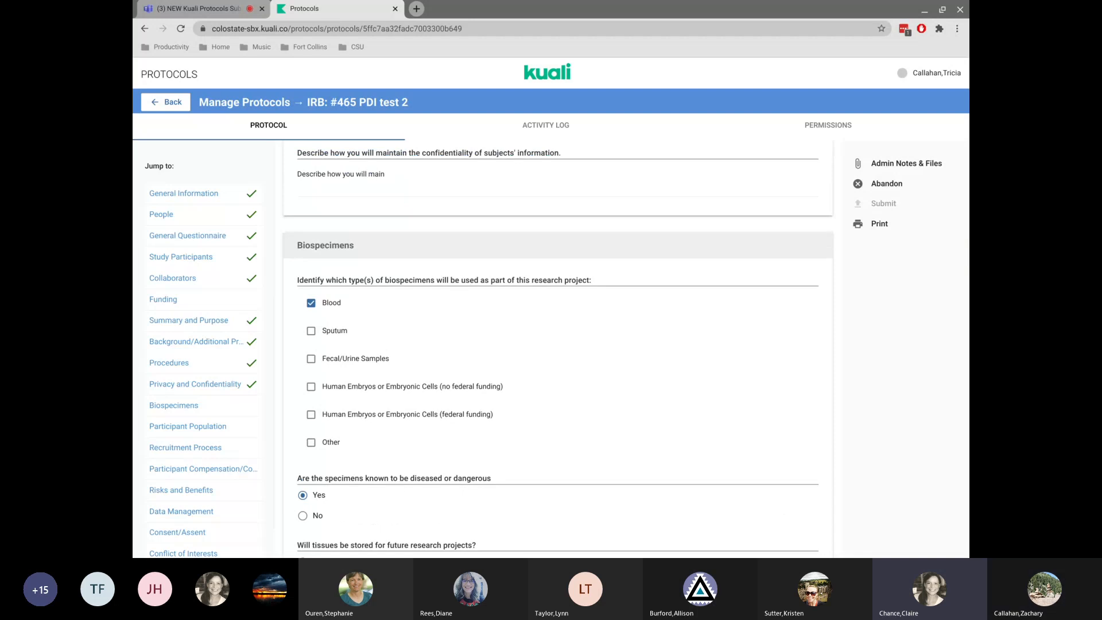
{"action": "key", "text": "XF86AudioRaiseVolume"}
{"action": "key", "text": "XF86AudioRaiseVolume"}
{"action": "key", "text": "XF86AudioRaiseVolume"}
{"action": "key", "text": "XF86AudioRaiseVolume"}
{"action": "key", "text": "XF86AudioRaiseVolume"}
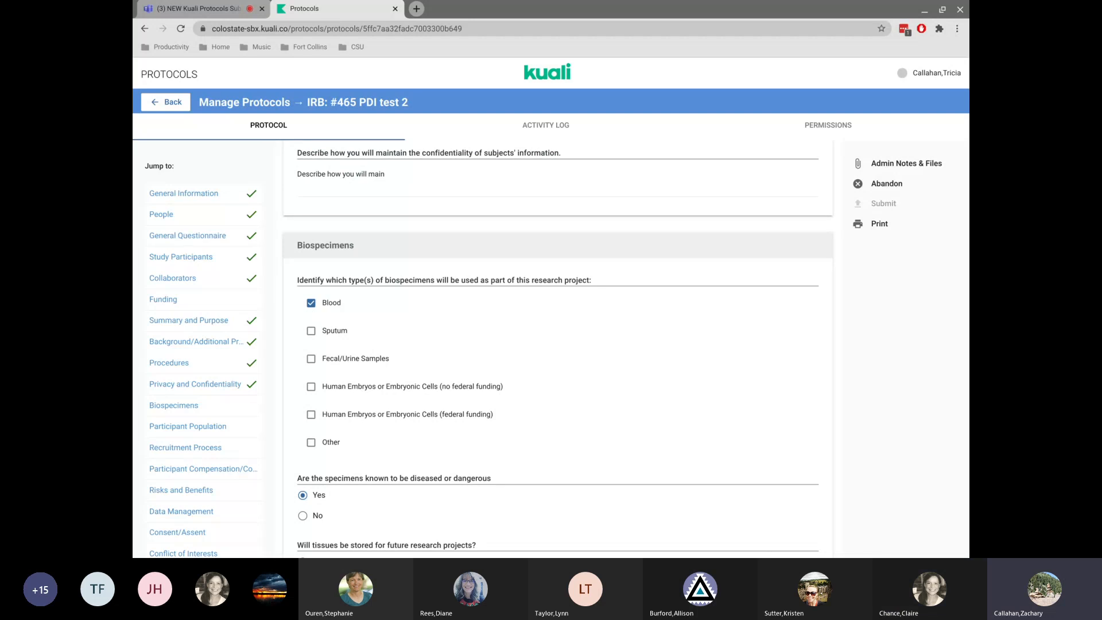
{"action": "left_click", "coordinate": [208, 236]}
{"action": "scroll", "coordinate": [537, 305], "scroll_direction": "down", "scroll_amount": 3}
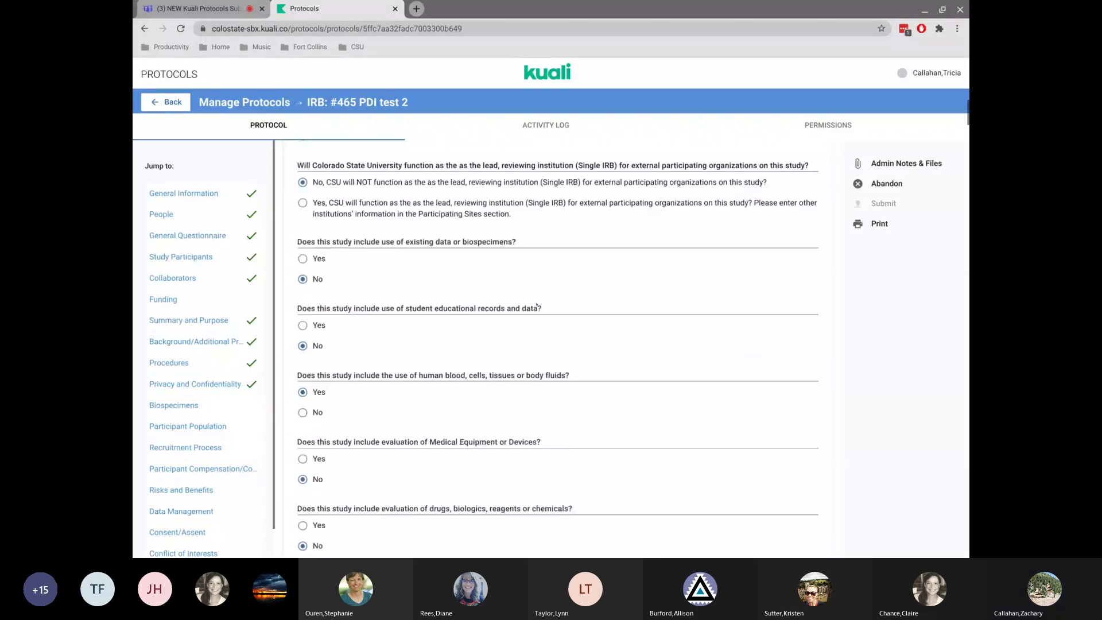
In the General Questionnaire, change the human blood, cells, tissues or body fluids answer to No.
{"action": "scroll", "coordinate": [537, 305], "scroll_direction": "down", "scroll_amount": 2}
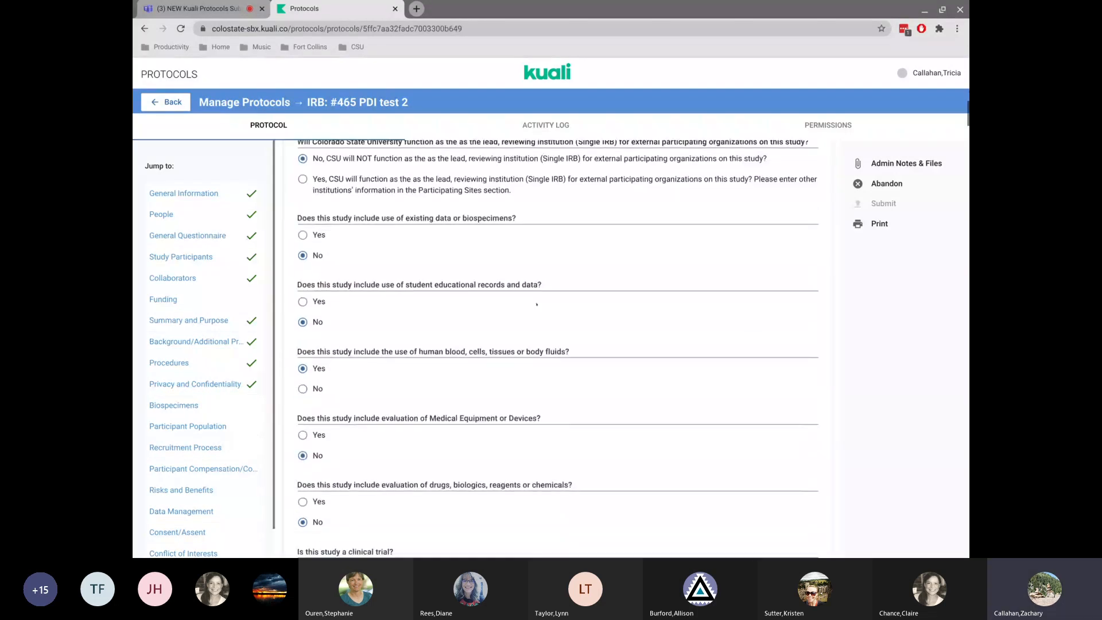
{"action": "left_click", "coordinate": [302, 315]}
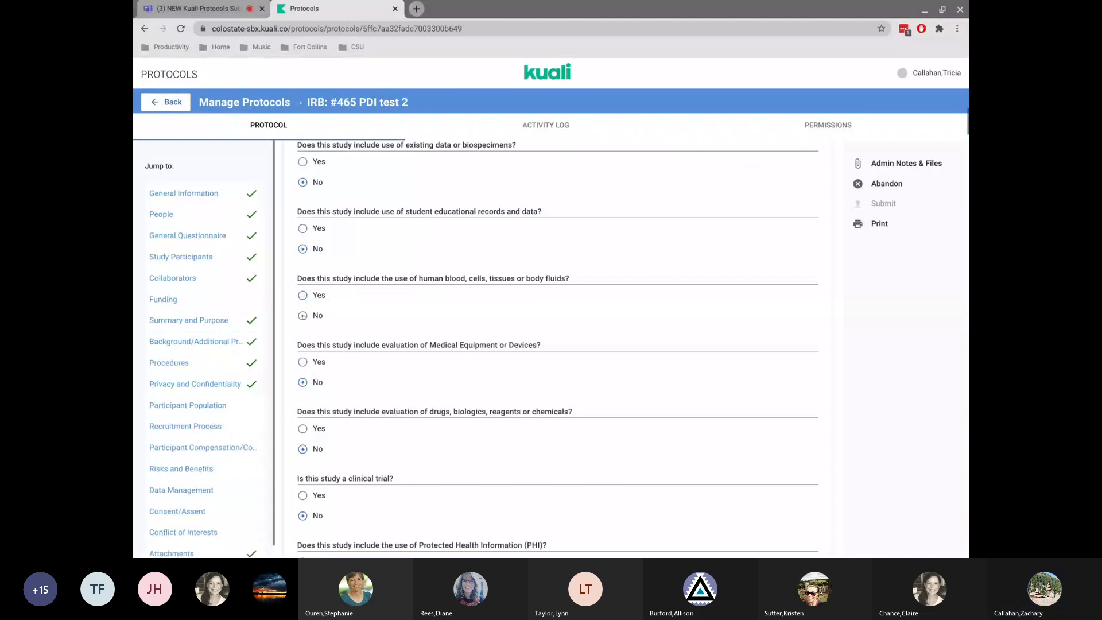
{"action": "scroll", "coordinate": [182, 451], "scroll_direction": "down", "scroll_amount": 1}
{"action": "scroll", "coordinate": [182, 450], "scroll_direction": "up", "scroll_amount": 1}
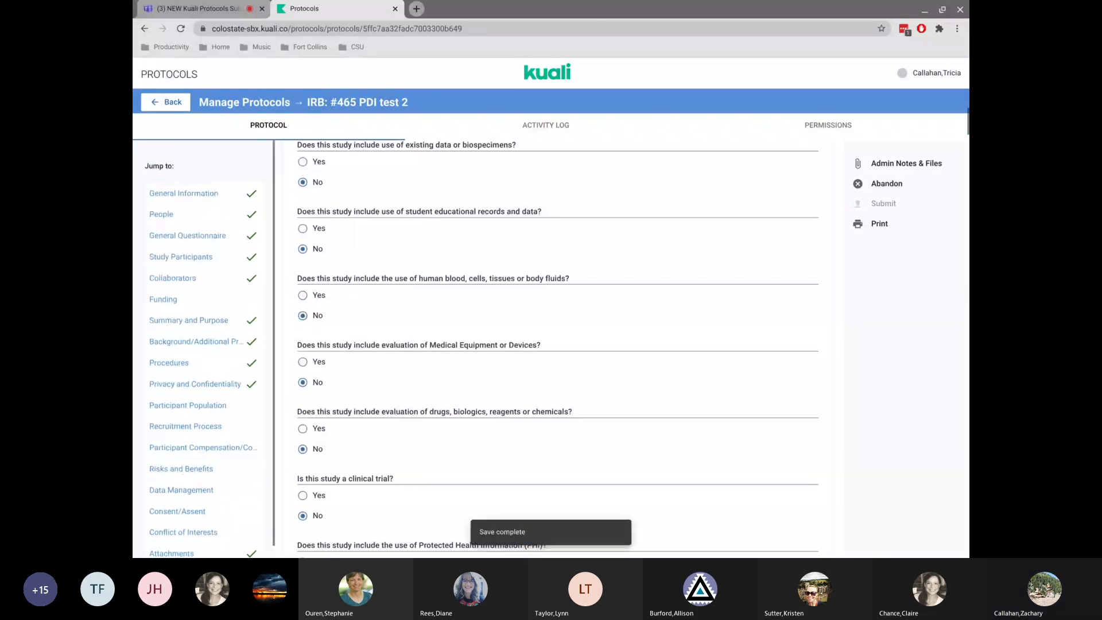
{"action": "scroll", "coordinate": [194, 386], "scroll_direction": "down", "scroll_amount": 1}
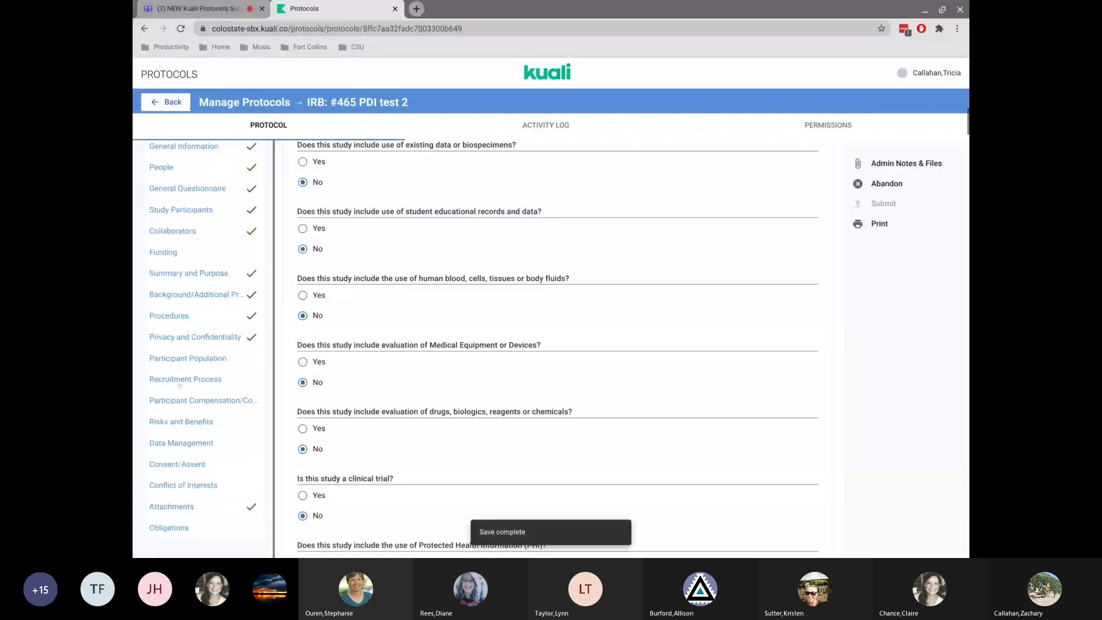
{"action": "scroll", "coordinate": [187, 337], "scroll_direction": "down", "scroll_amount": 1}
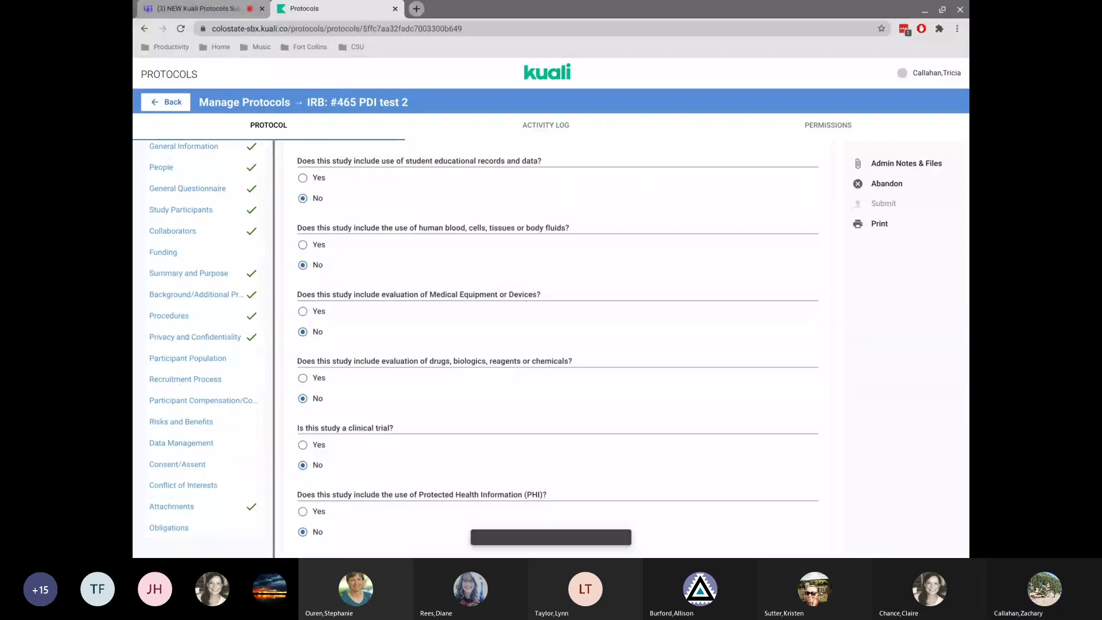
In Participant Population, answer No to interacting with participants and to analyzing existing data records.
{"action": "left_click", "coordinate": [186, 337]}
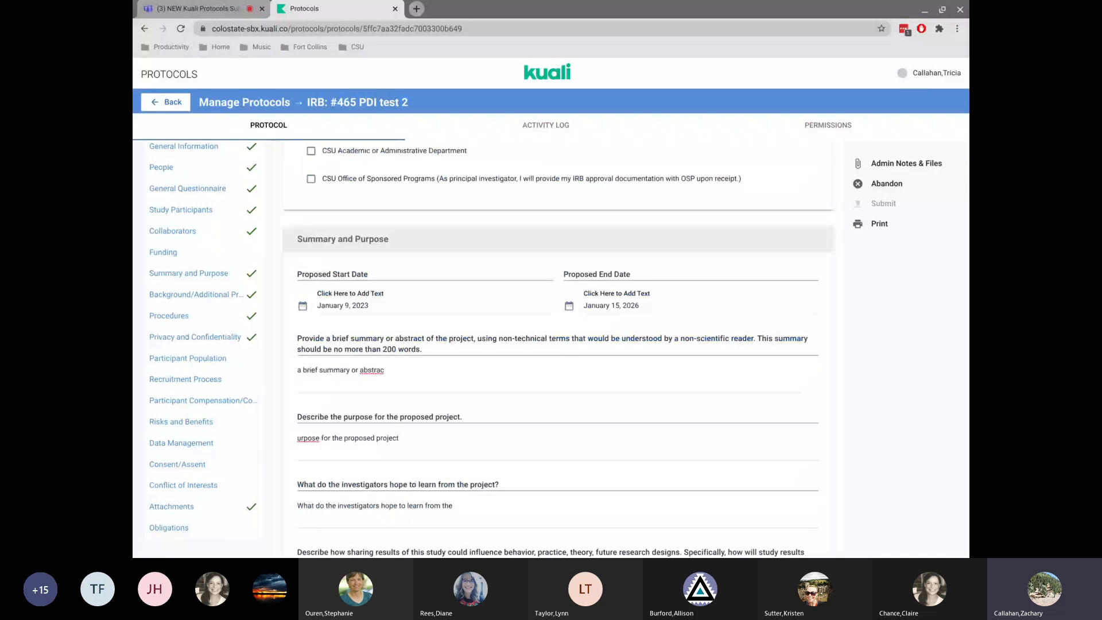
{"action": "left_click", "coordinate": [186, 338]}
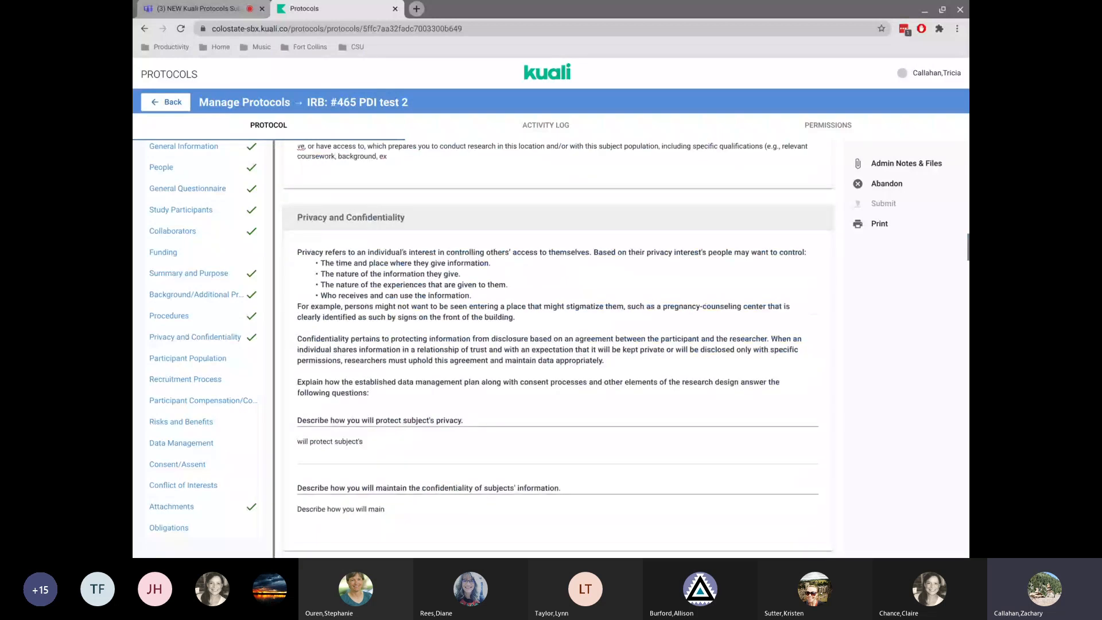
{"action": "scroll", "coordinate": [557, 345], "scroll_direction": "down", "scroll_amount": 1}
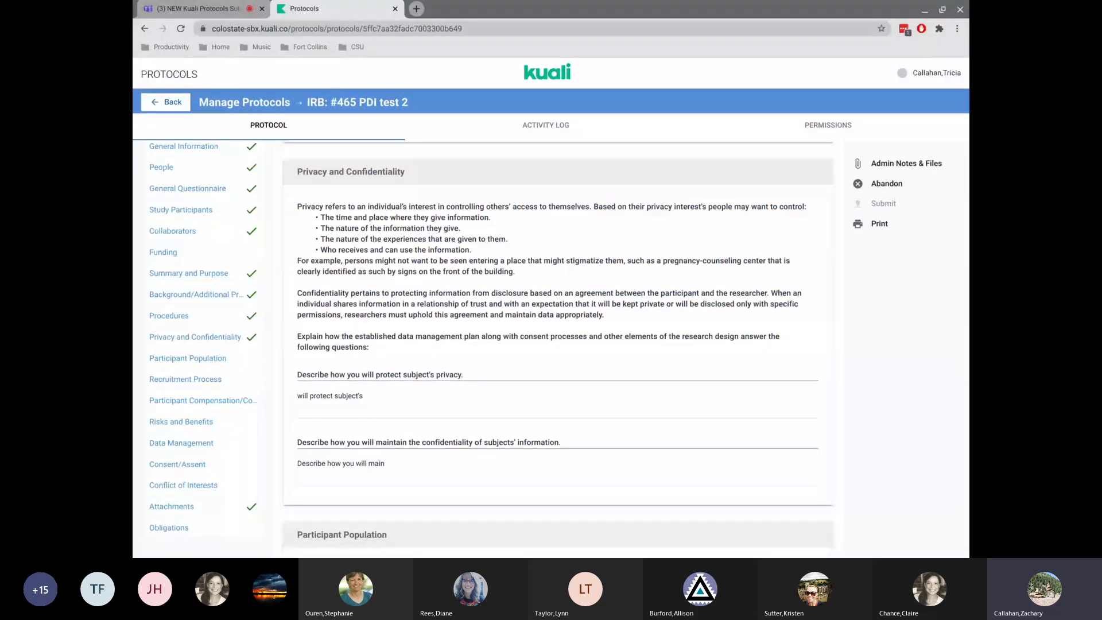
{"action": "scroll", "coordinate": [556, 345], "scroll_direction": "down", "scroll_amount": 3}
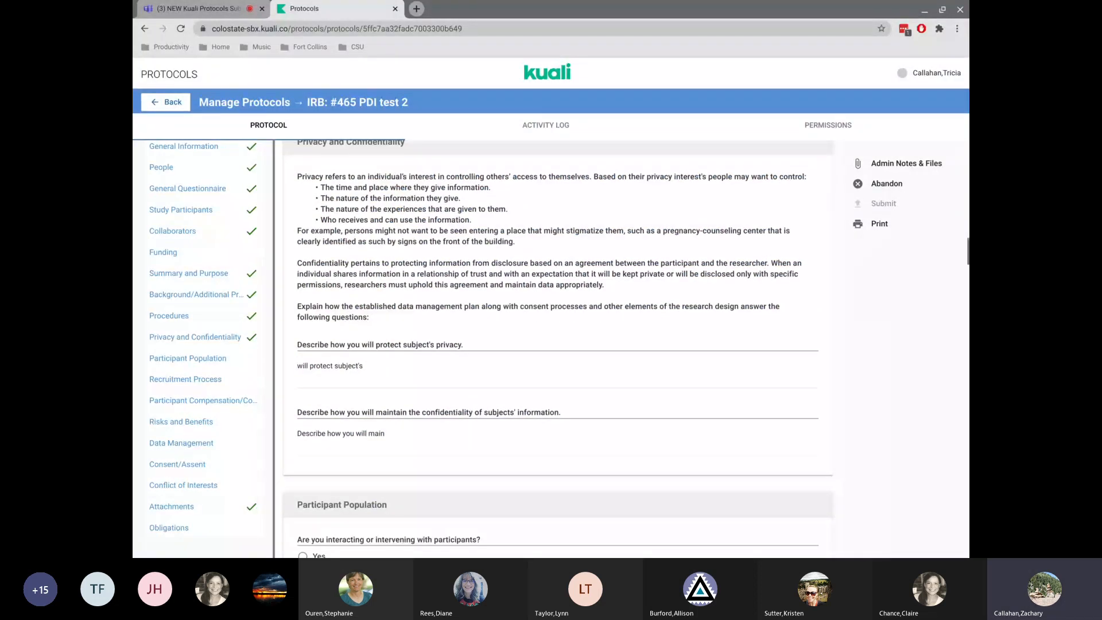
{"action": "left_click", "coordinate": [188, 358]}
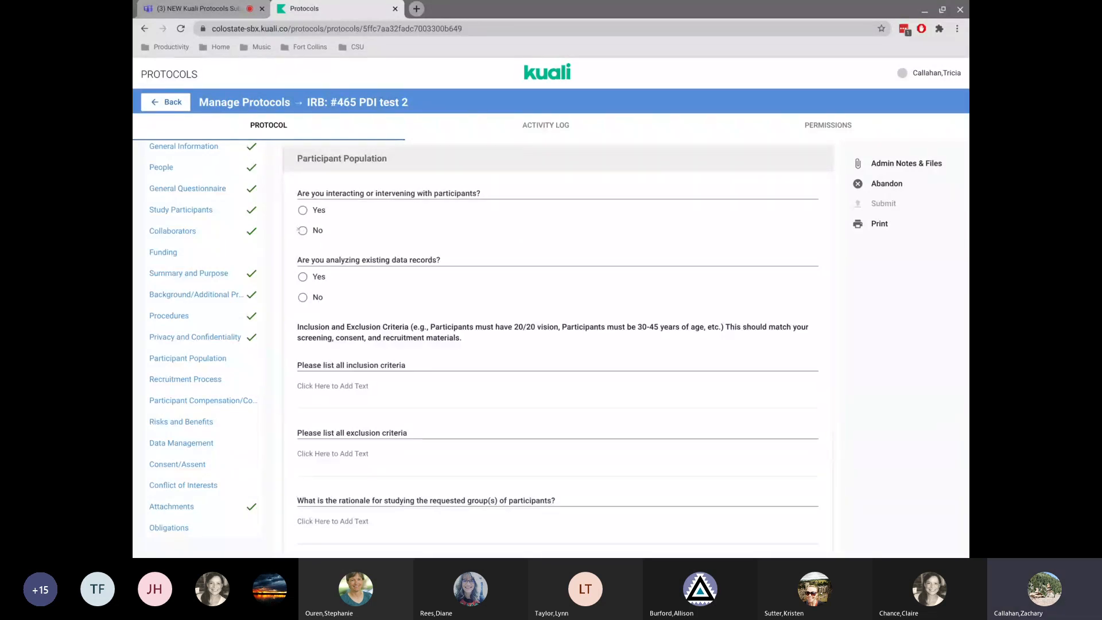
{"action": "left_click", "coordinate": [302, 298]}
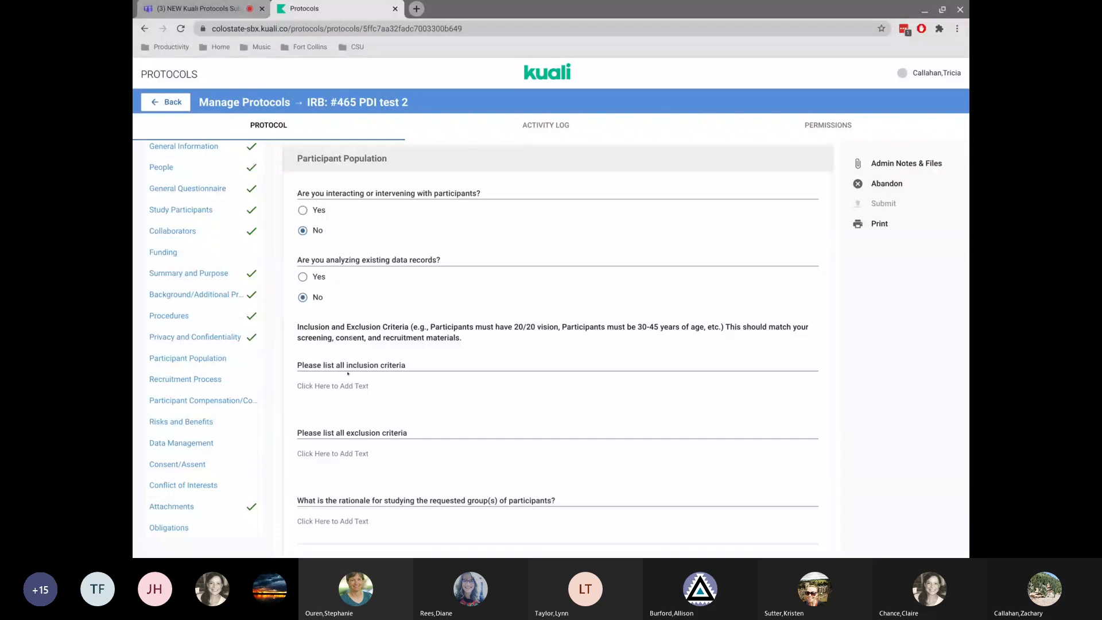
Enter "All PDI participants" as the inclusion criteria.
{"action": "left_click_drag", "start_coordinate": [299, 362], "coordinate": [396, 366]}
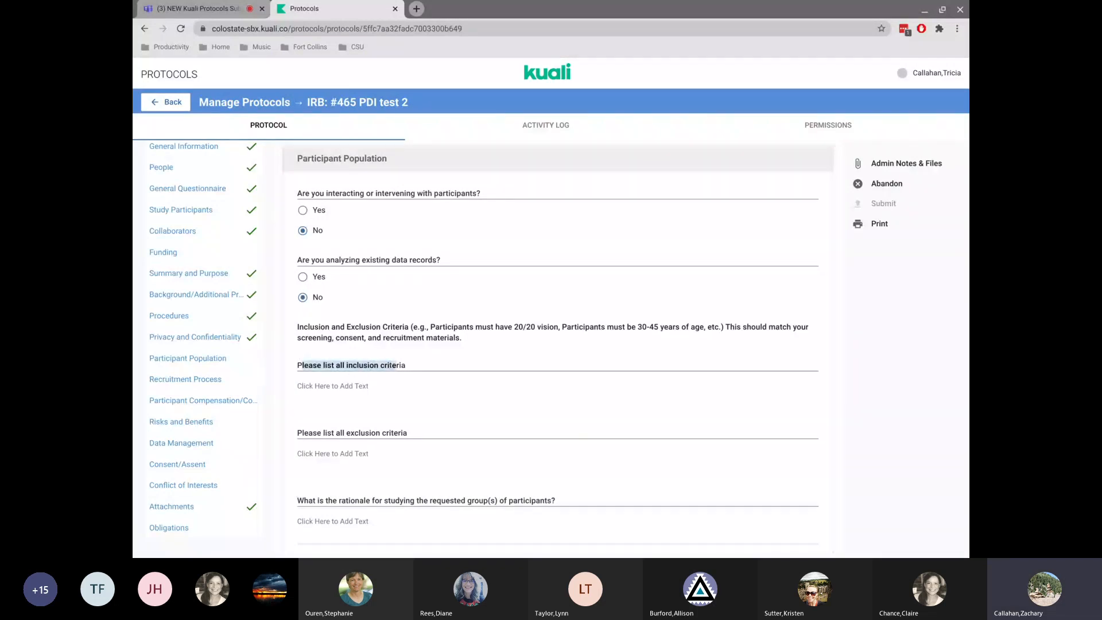
{"action": "left_click", "coordinate": [333, 386]}
{"action": "type", "text": "All PDI"}
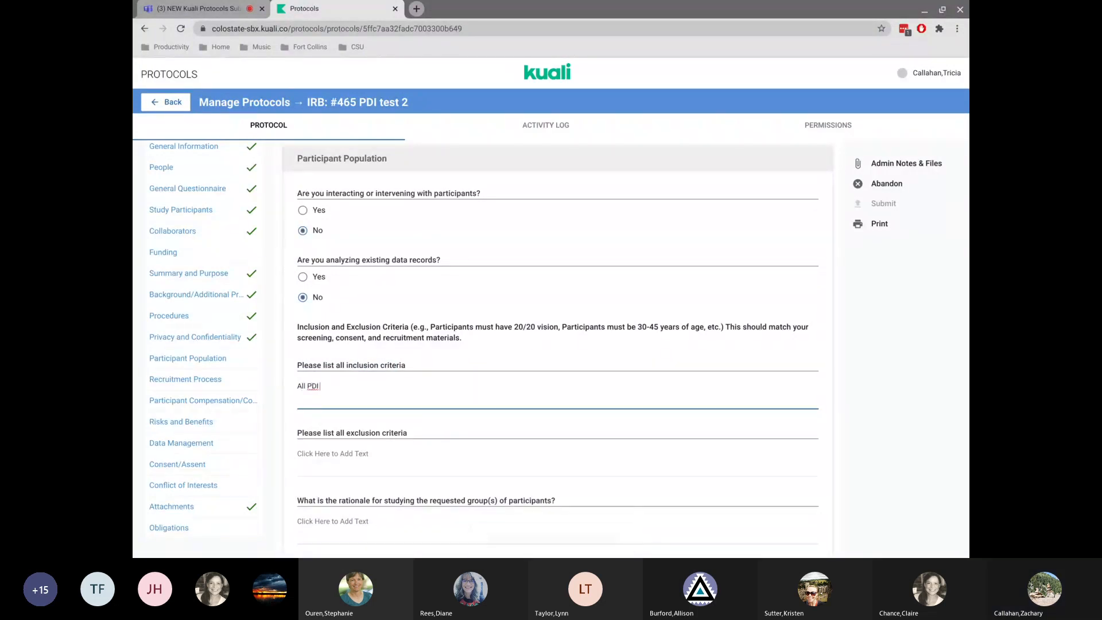
{"action": "type", "text": " participants"}
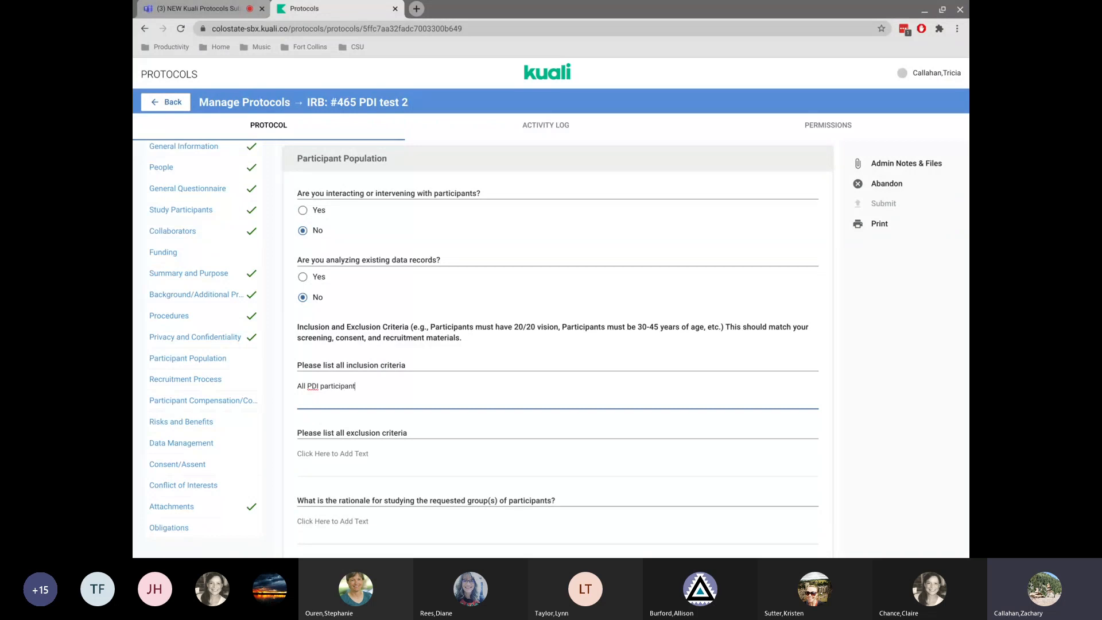
Enter a person's full name as the exclusion criteria.
{"action": "left_click", "coordinate": [327, 447]}
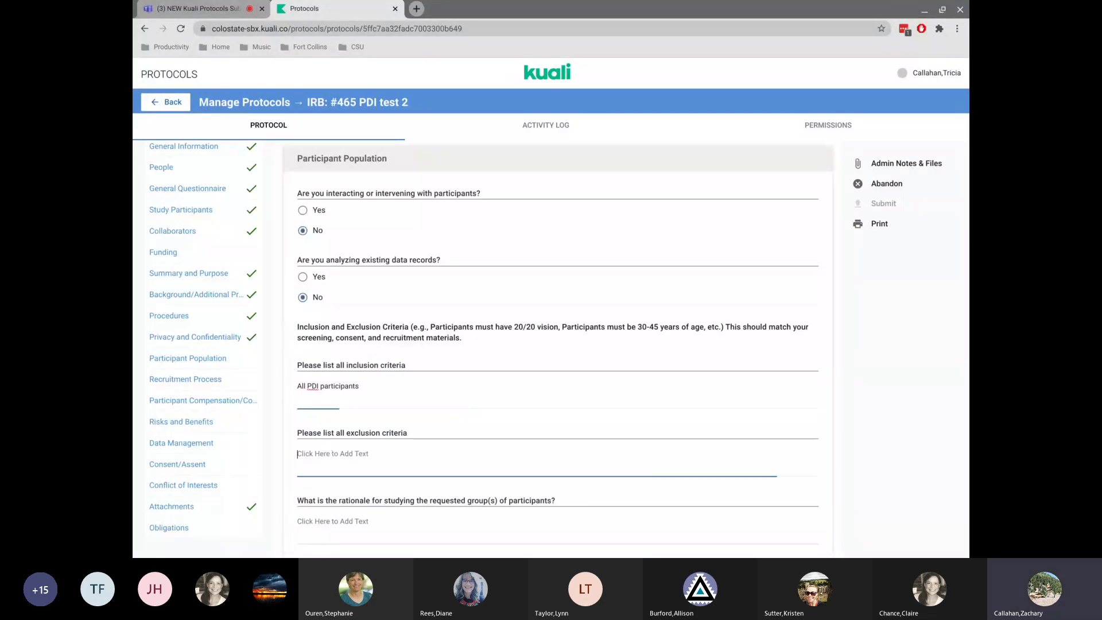
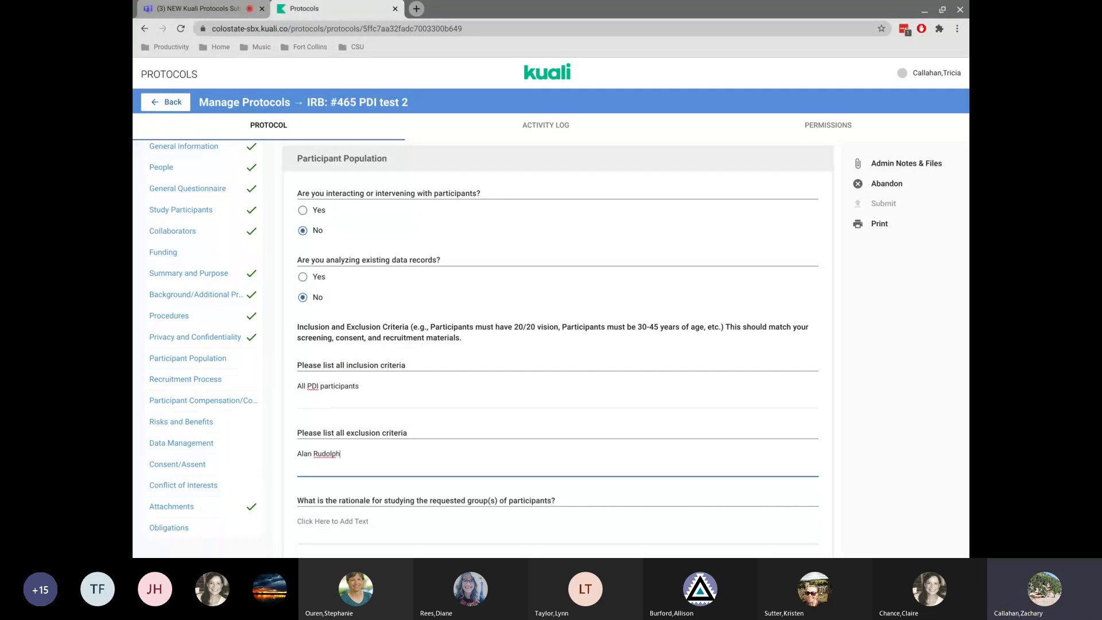
Enter "Just so" as the rationale for studying the requested participant groups.
{"action": "scroll", "coordinate": [559, 344], "scroll_direction": "down", "scroll_amount": 2}
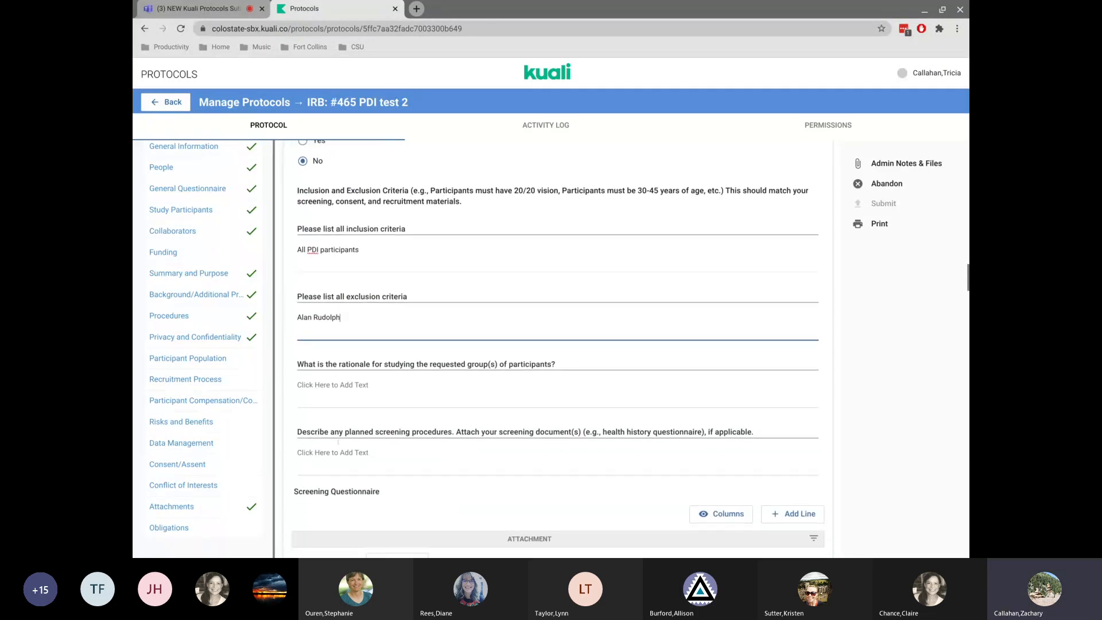
{"action": "left_click", "coordinate": [332, 384]}
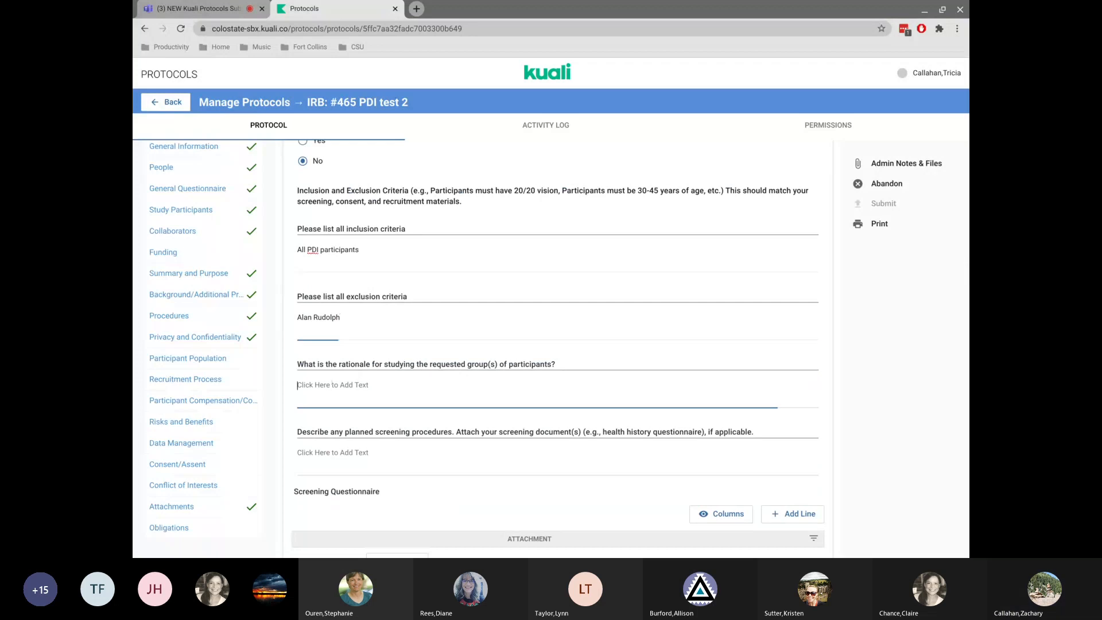
{"action": "type", "text": "Just so"}
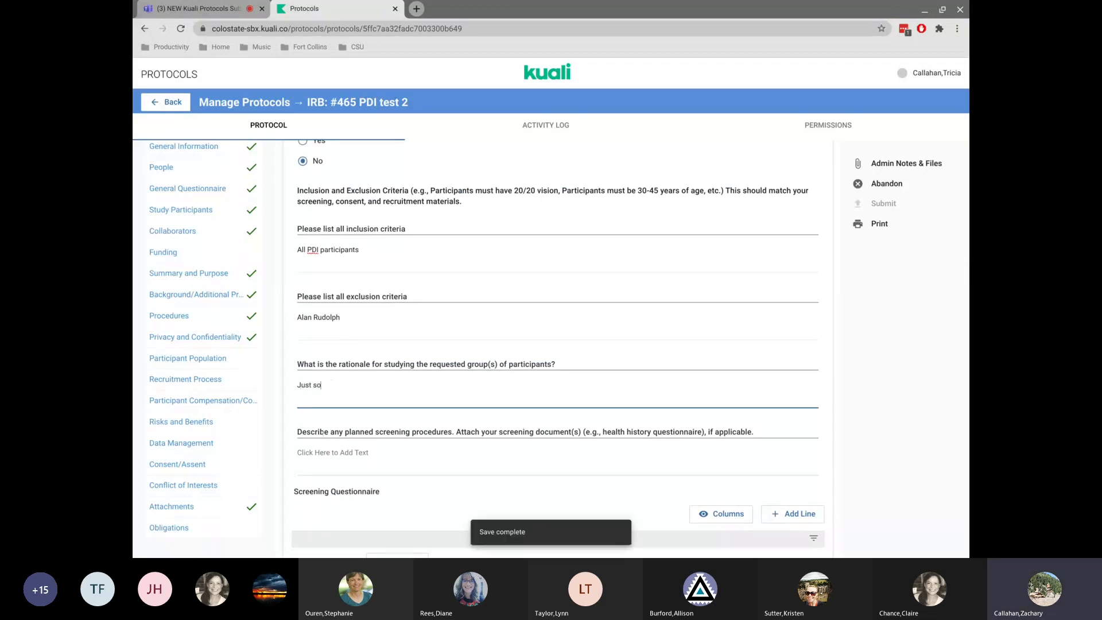
Fill the screening procedures answer with "planned screening procedures" copied from its question wording.
{"action": "left_click_drag", "start_coordinate": [330, 432], "coordinate": [446, 441]}
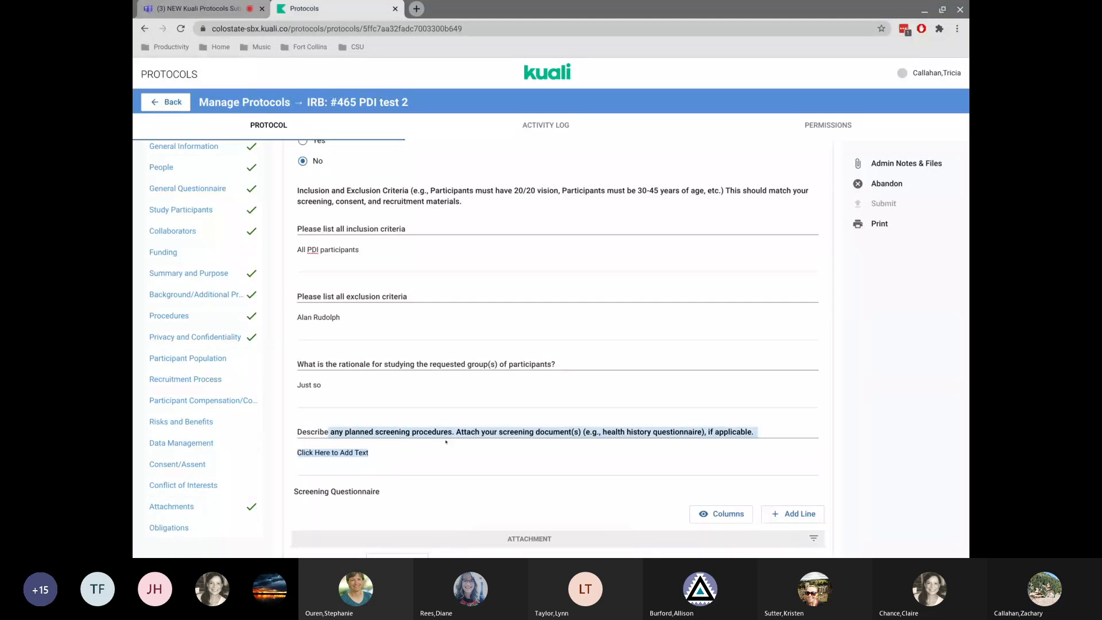
{"action": "left_click_drag", "start_coordinate": [453, 431], "coordinate": [367, 424]}
{"action": "key", "text": "ctrl+c"}
{"action": "left_click", "coordinate": [339, 452]}
{"action": "key", "text": "ctrl+v"}
Add a Screening Questionnaire line and attach the file IRB website Kuali transition .pdf from Downloads.
{"action": "scroll", "coordinate": [340, 451], "scroll_direction": "down", "scroll_amount": 3}
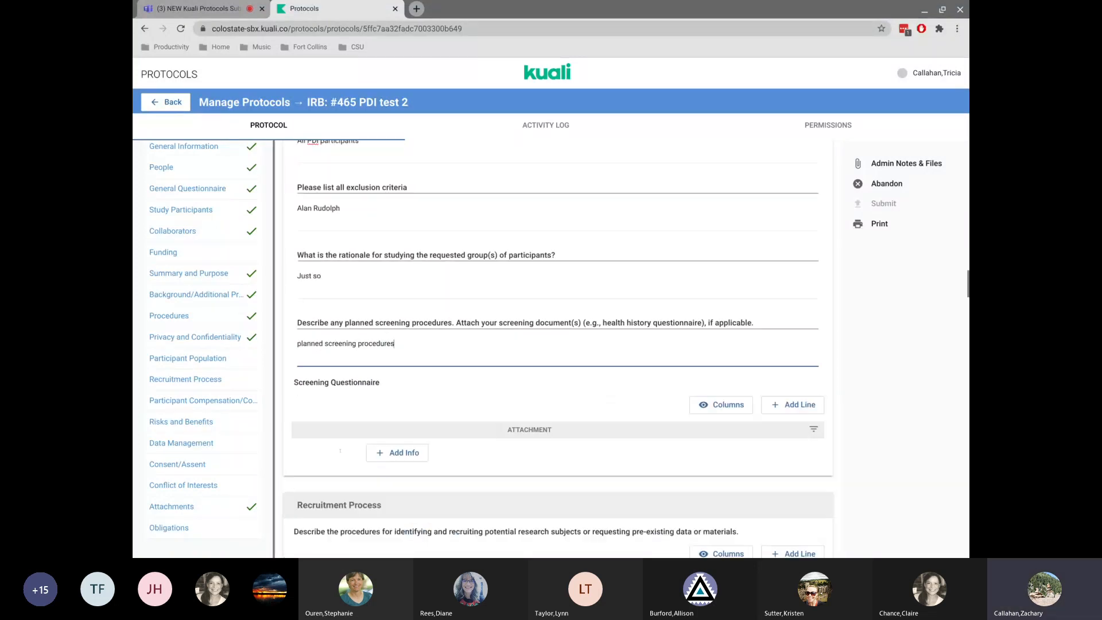
{"action": "scroll", "coordinate": [340, 451], "scroll_direction": "down", "scroll_amount": 1}
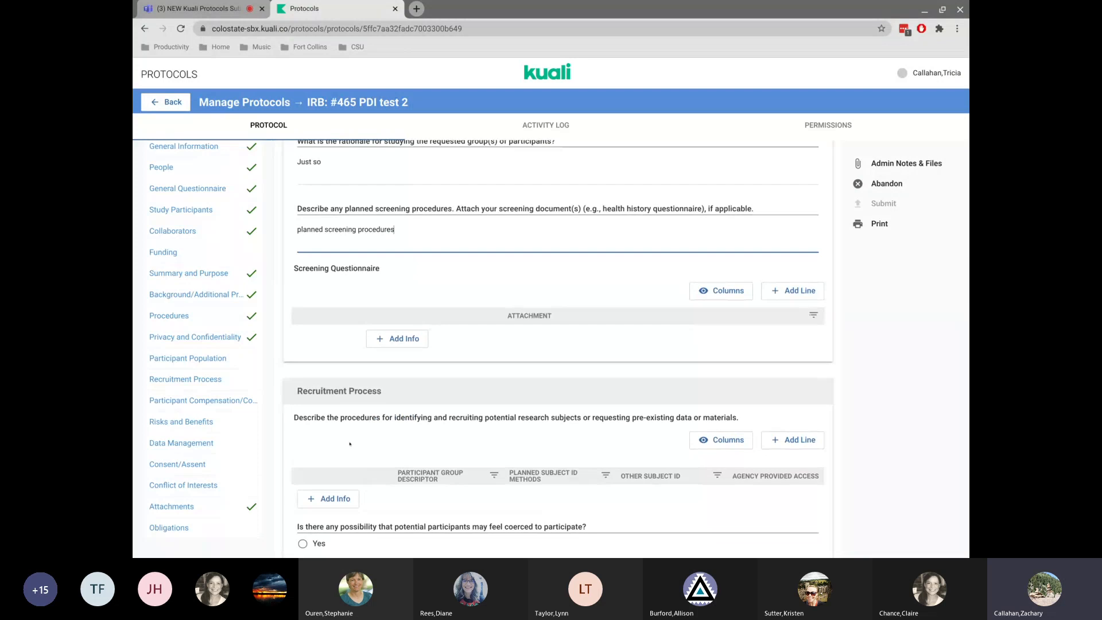
{"action": "left_click", "coordinate": [395, 341]}
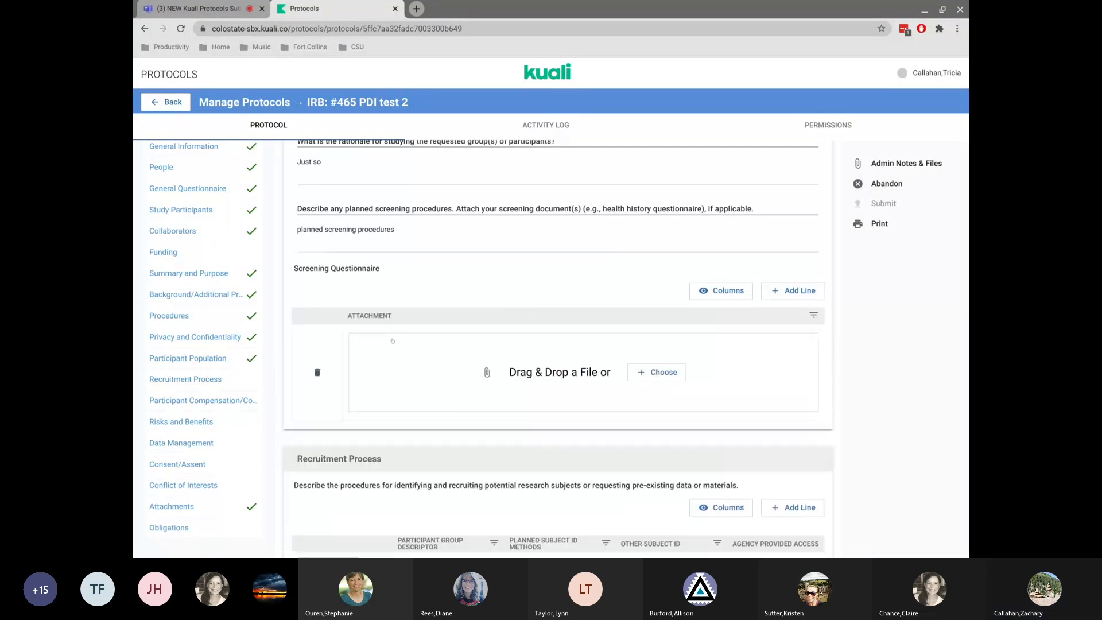
{"action": "left_click", "coordinate": [656, 372]}
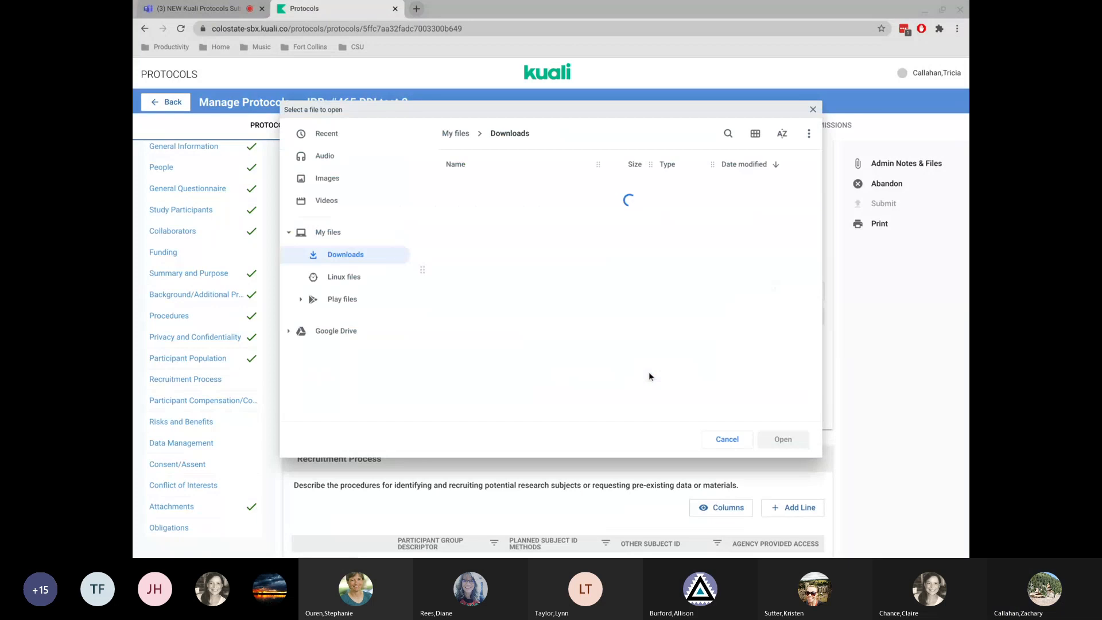
{"action": "double_click", "coordinate": [511, 278]}
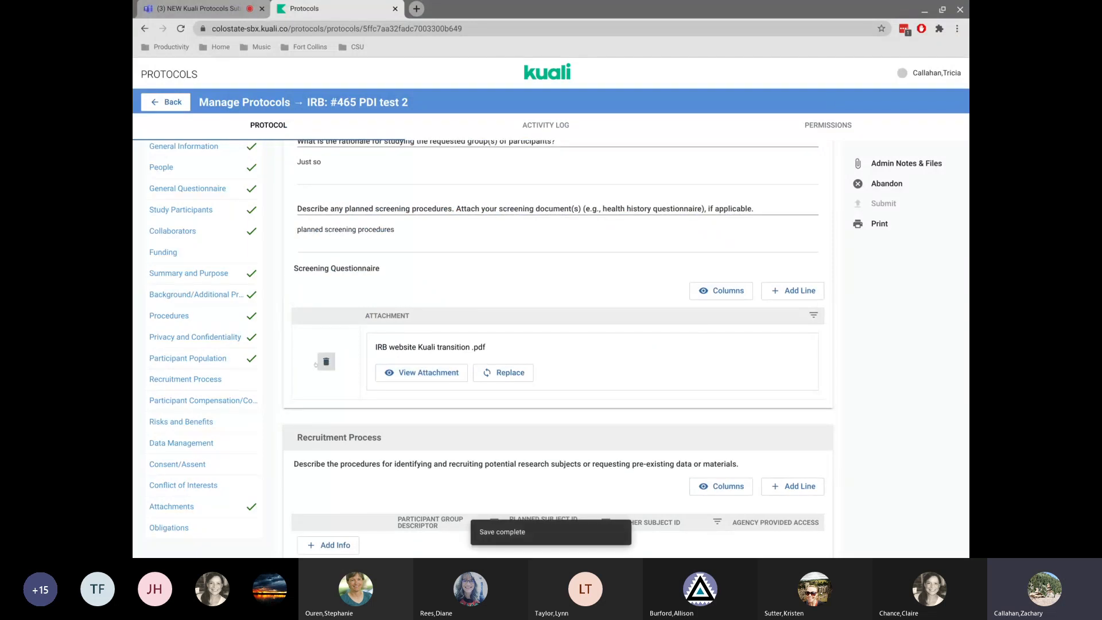
In Recruitment Process, answer No to both the coercion and undue influence questions.
{"action": "scroll", "coordinate": [321, 356], "scroll_direction": "down", "scroll_amount": 5}
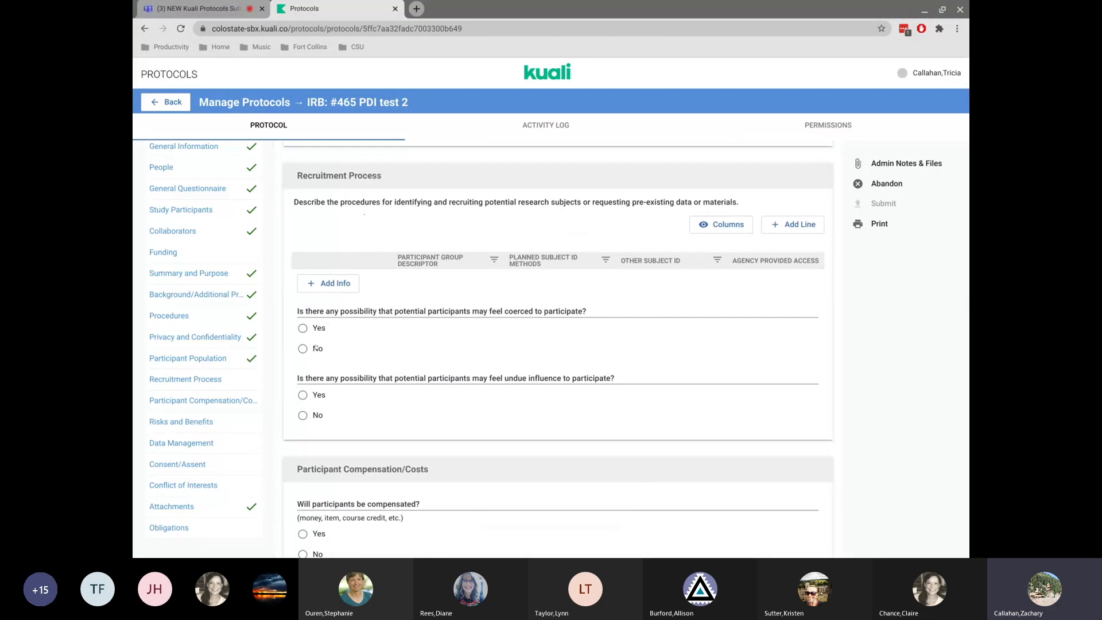
{"action": "left_click", "coordinate": [301, 350]}
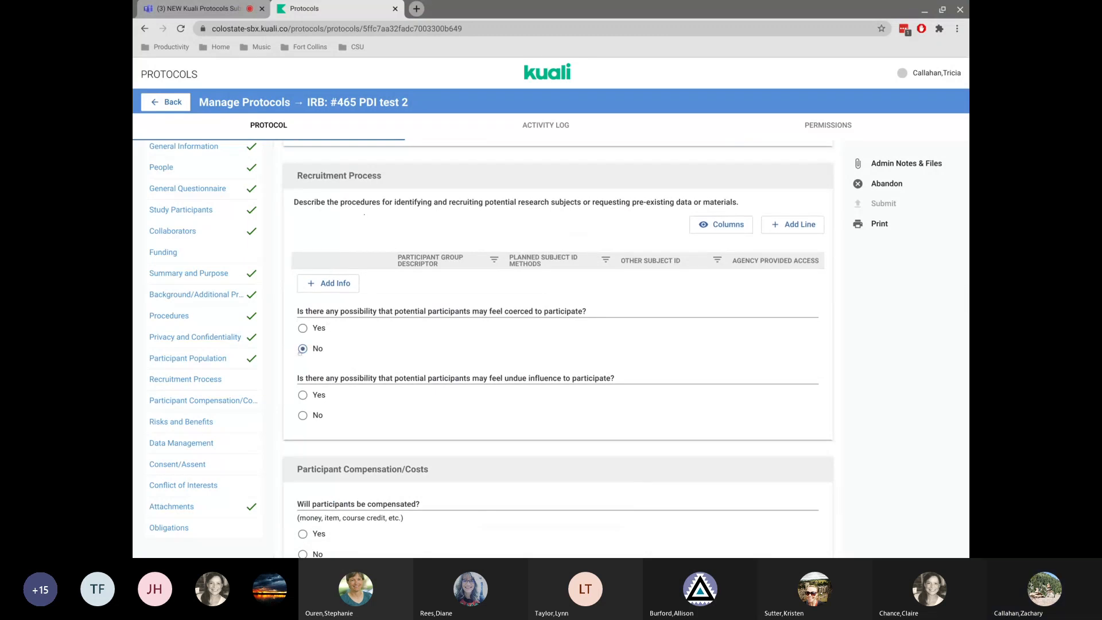
{"action": "left_click", "coordinate": [303, 414]}
In Participant Compensation/Costs, answer No to compensation and No to participant costs.
{"action": "scroll", "coordinate": [302, 416], "scroll_direction": "down", "scroll_amount": 3}
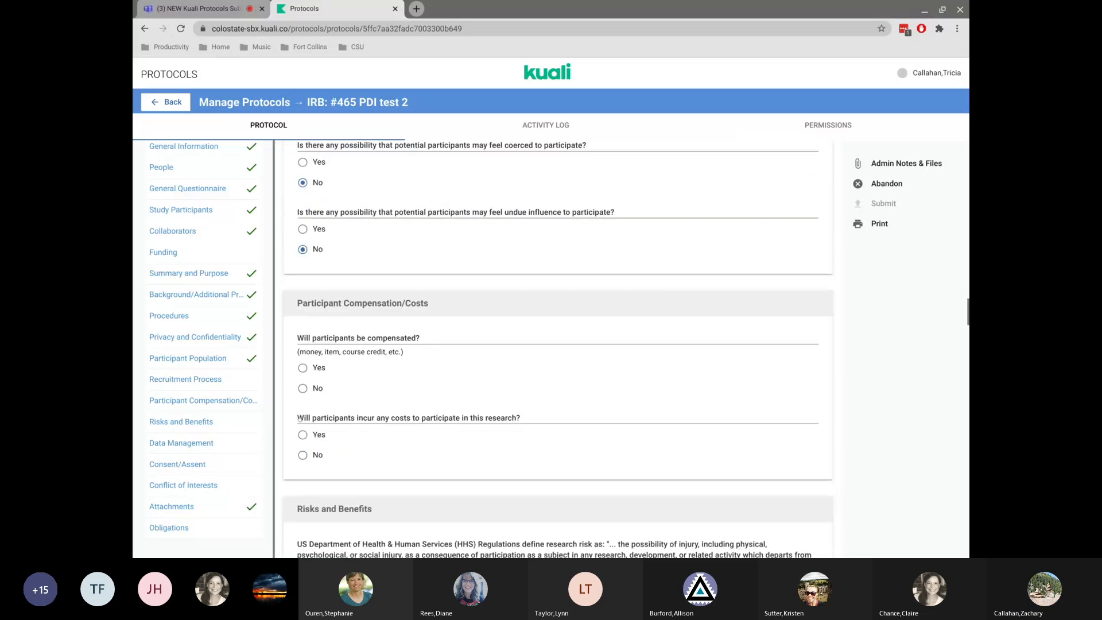
{"action": "scroll", "coordinate": [299, 419], "scroll_direction": "down", "scroll_amount": 1}
{"action": "left_click", "coordinate": [302, 379]}
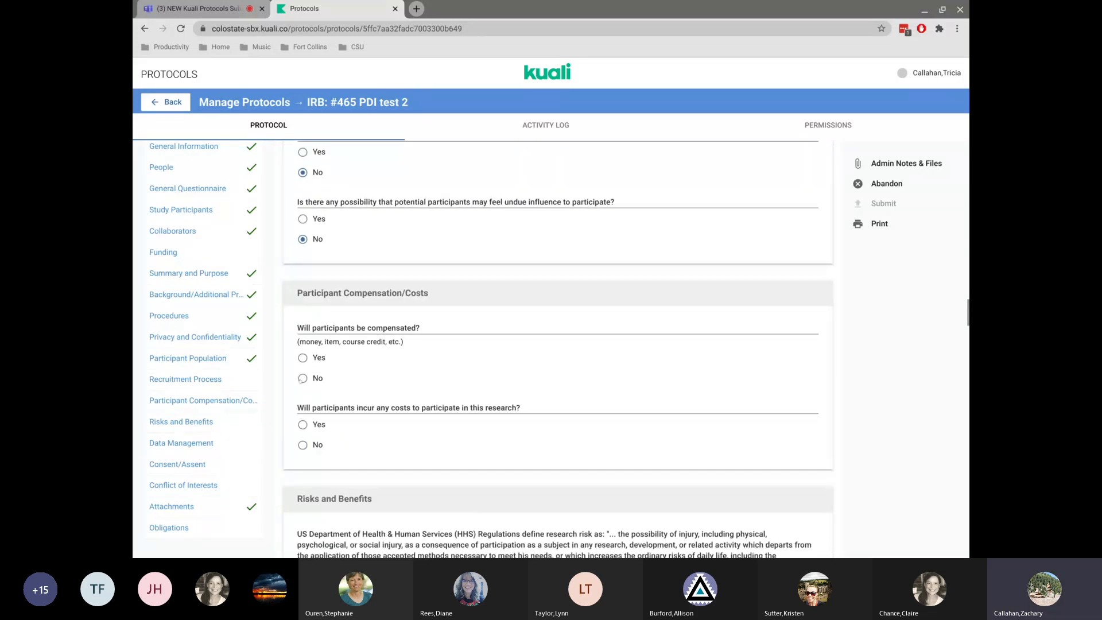
{"action": "left_click", "coordinate": [303, 425]}
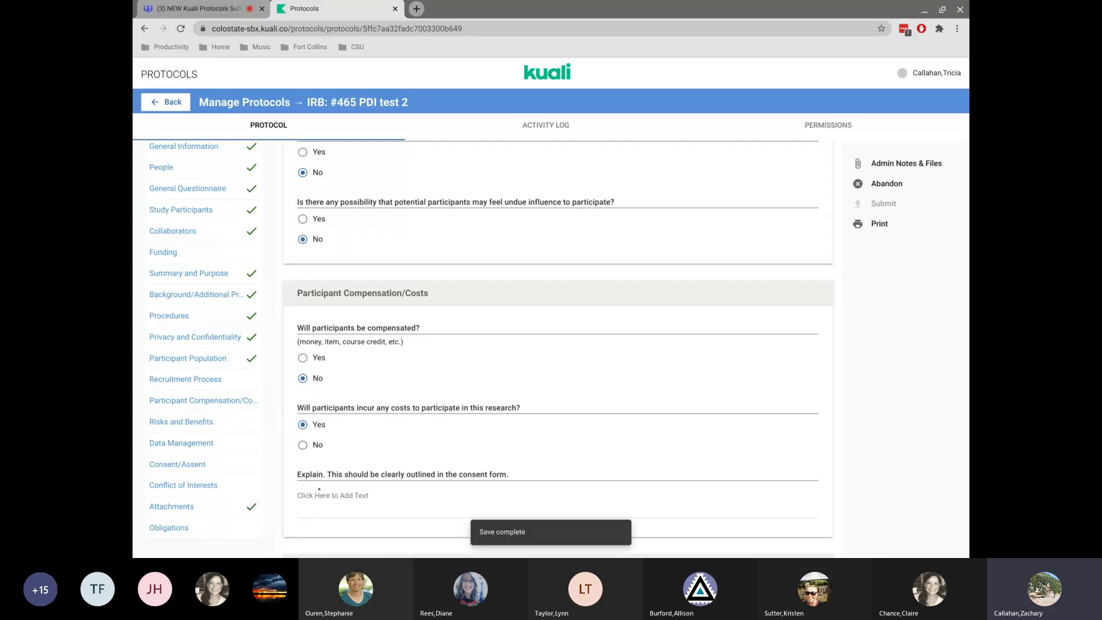
{"action": "left_click", "coordinate": [301, 445]}
In Risks and Benefits, choose Greater than Minimal Risk and answer No to physical, psychological and economic risks.
{"action": "scroll", "coordinate": [345, 439], "scroll_direction": "down", "scroll_amount": 6}
{"action": "left_click", "coordinate": [303, 319]}
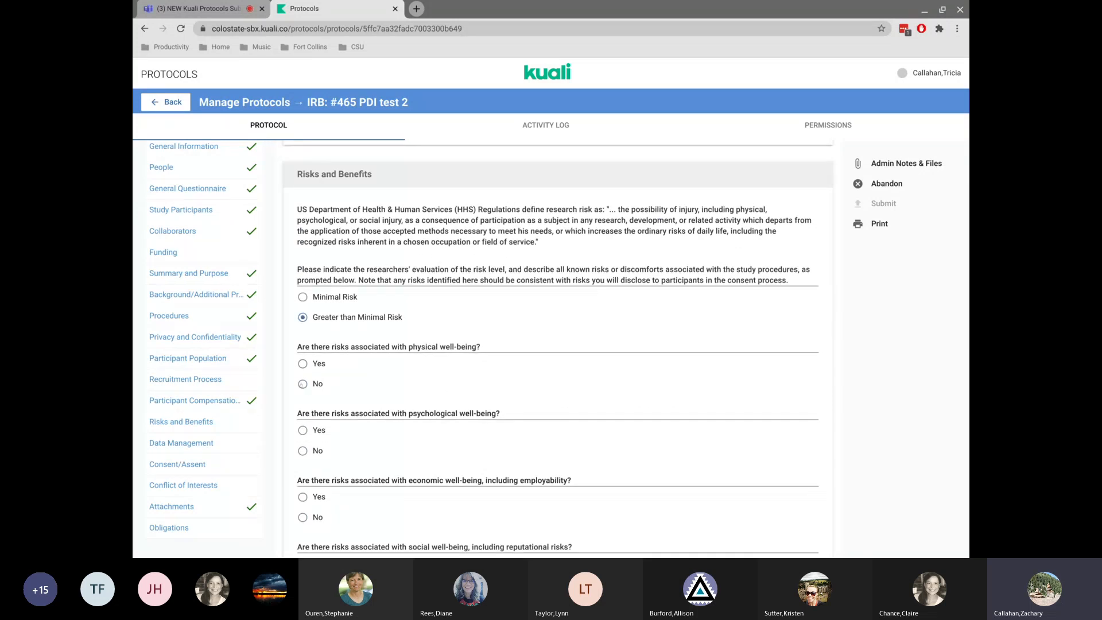
{"action": "left_click", "coordinate": [302, 384]}
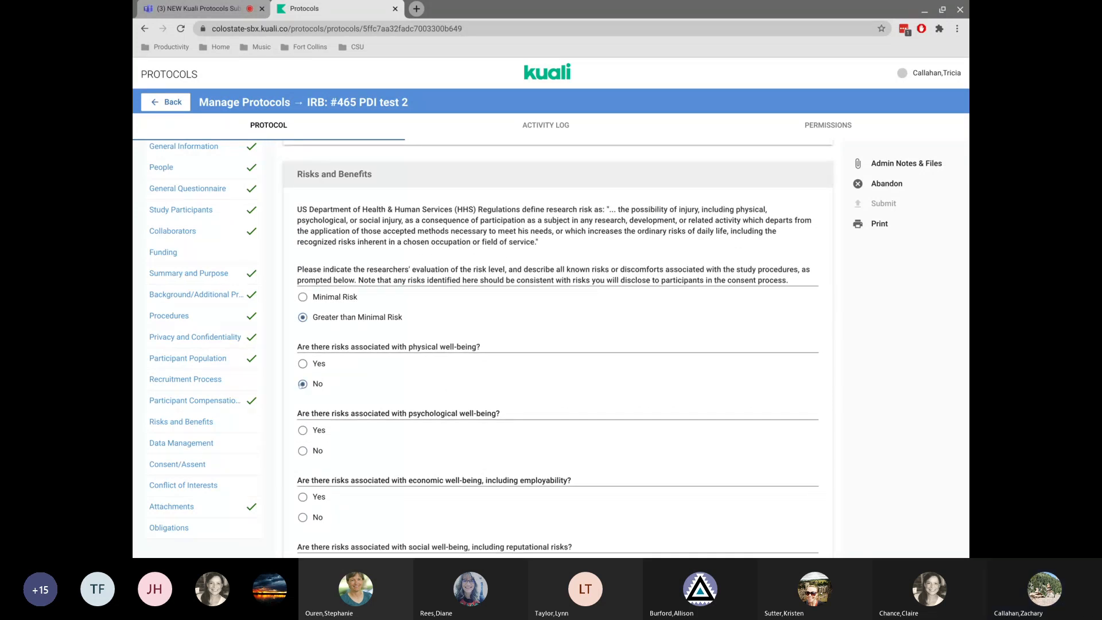
{"action": "left_click", "coordinate": [301, 452]}
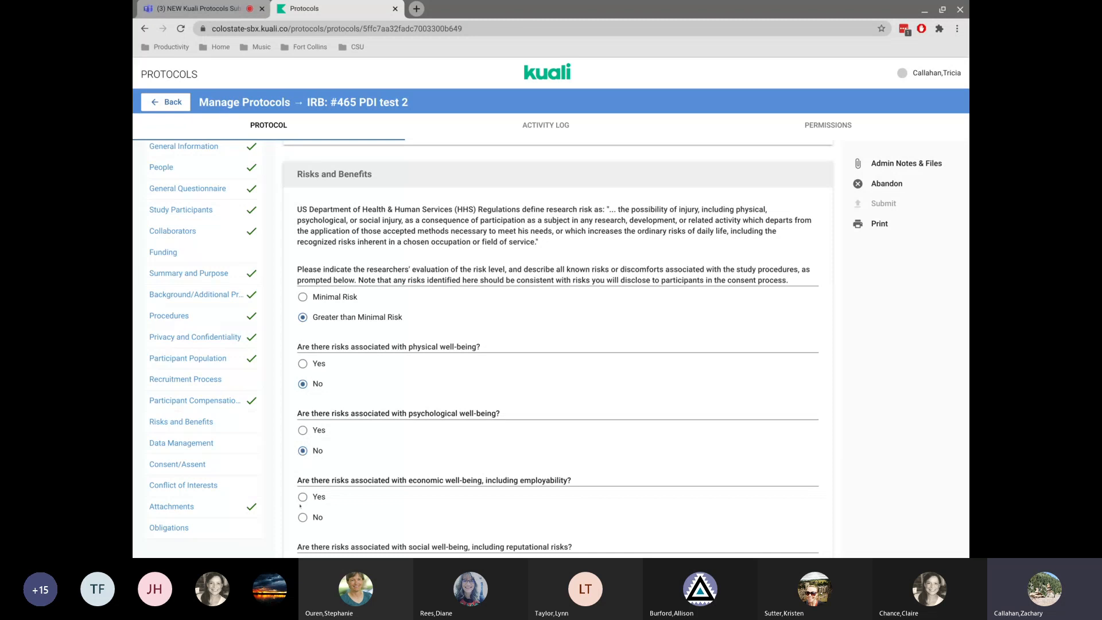
{"action": "scroll", "coordinate": [299, 235], "scroll_direction": "down", "scroll_amount": 6}
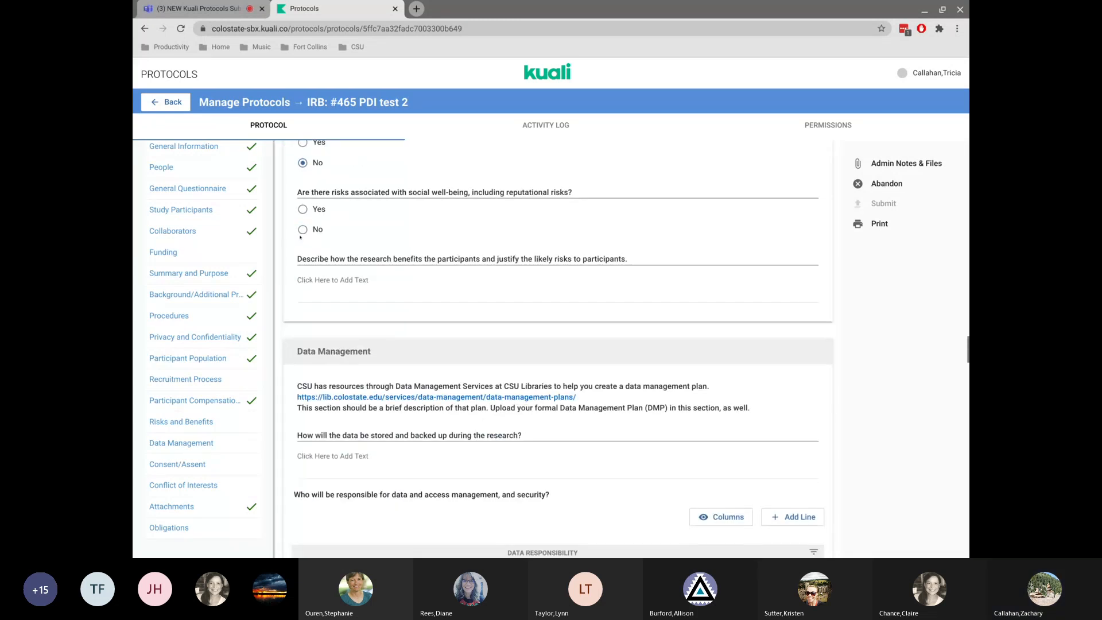
Answer No to social risks and fill the benefits justification answer with text copied from its question wording.
{"action": "left_click", "coordinate": [302, 230]}
{"action": "left_click_drag", "start_coordinate": [347, 259], "coordinate": [453, 259]}
{"action": "key", "text": "ctrl+c"}
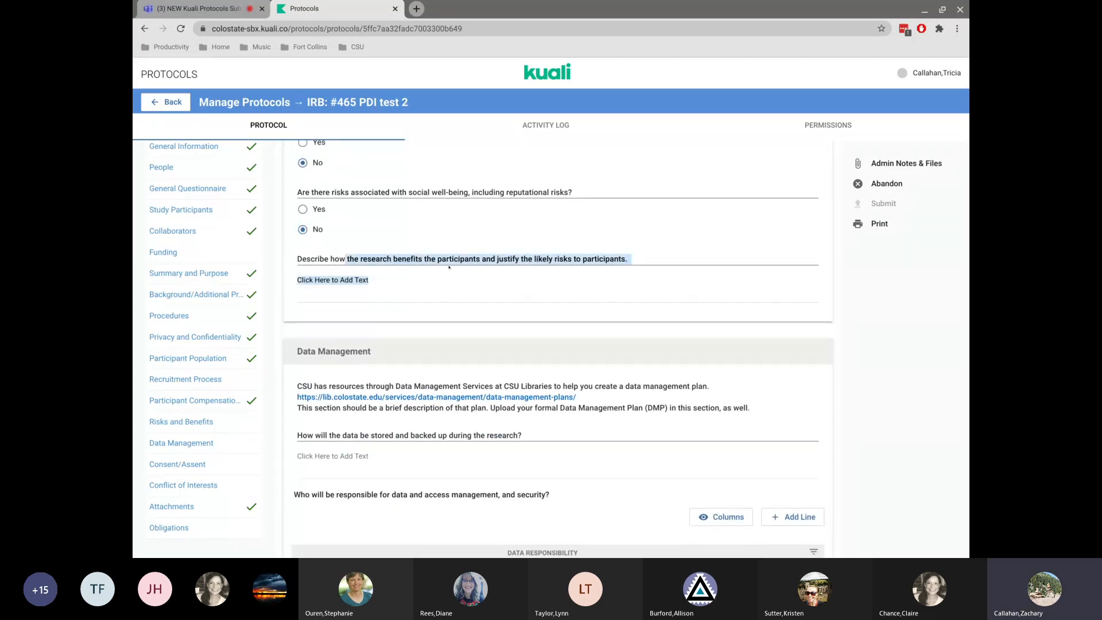
{"action": "left_click", "coordinate": [406, 280]}
{"action": "key", "text": "ctrl+v"}
{"action": "scroll", "coordinate": [402, 282], "scroll_direction": "down", "scroll_amount": 3}
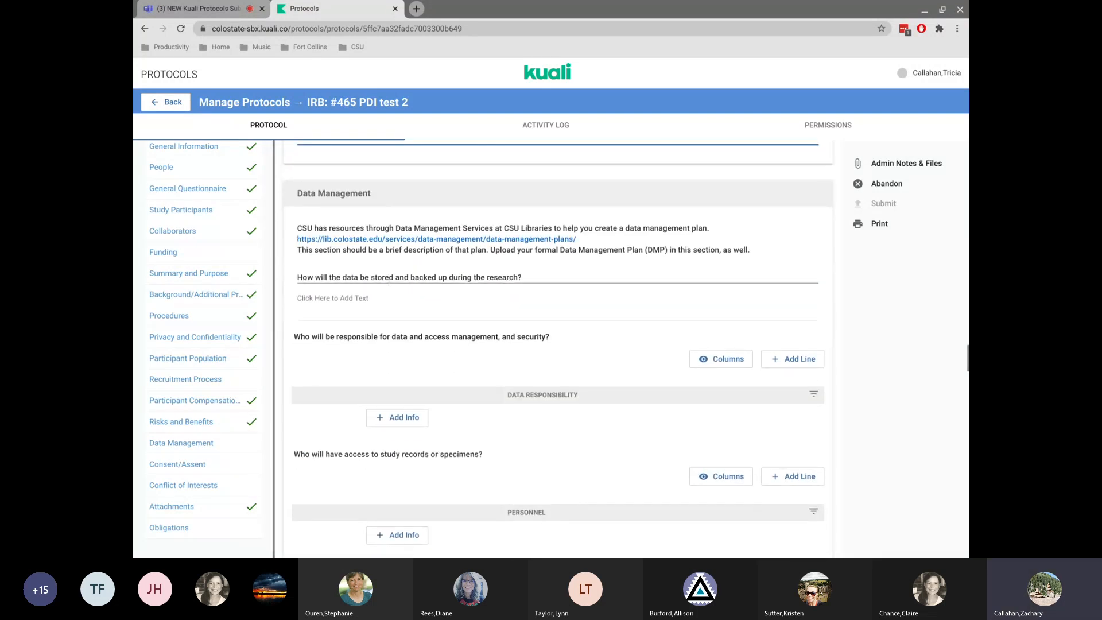
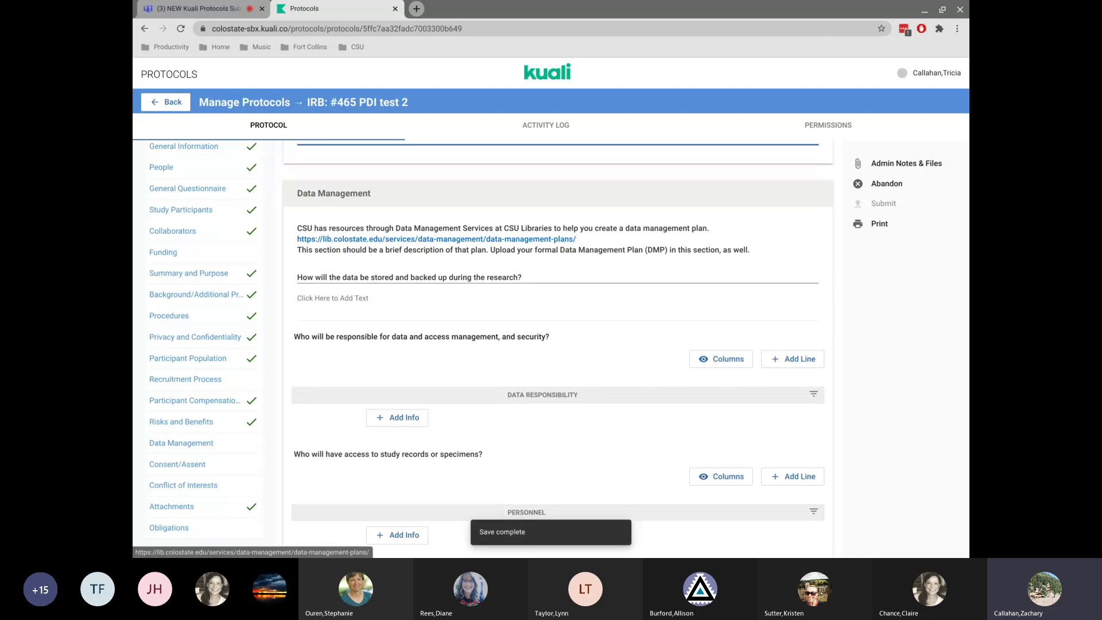
Open the data management plans link, then fill the storage and backup answer with text copied from its question.
{"action": "left_click", "coordinate": [425, 239]}
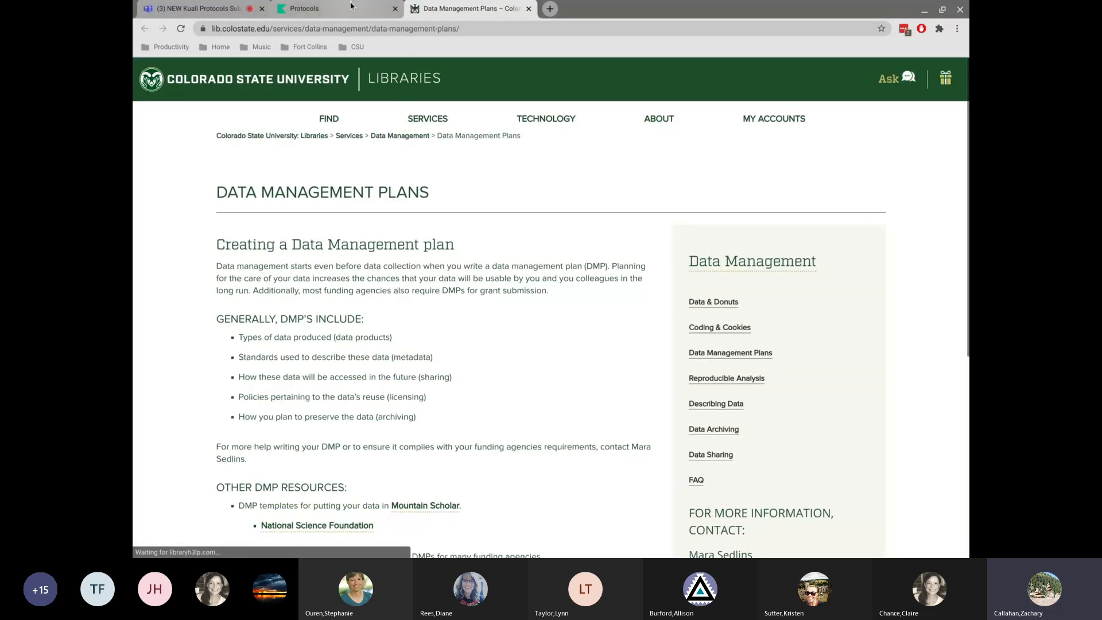
{"action": "left_click", "coordinate": [351, 7]}
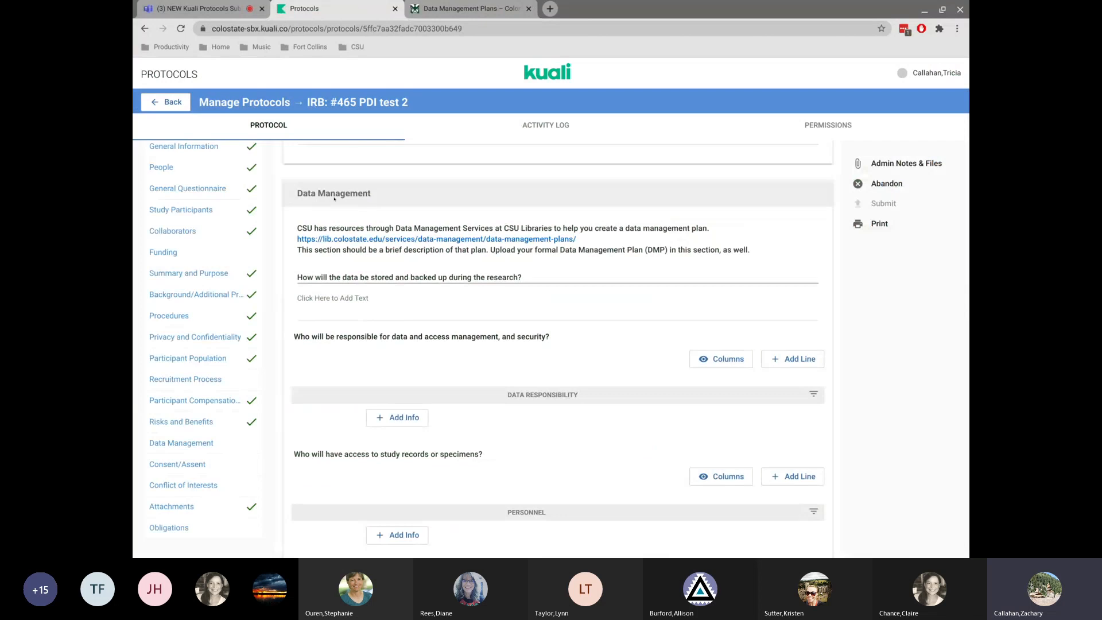
{"action": "left_click_drag", "start_coordinate": [342, 276], "coordinate": [422, 271]}
{"action": "key", "text": "ctrl+c"}
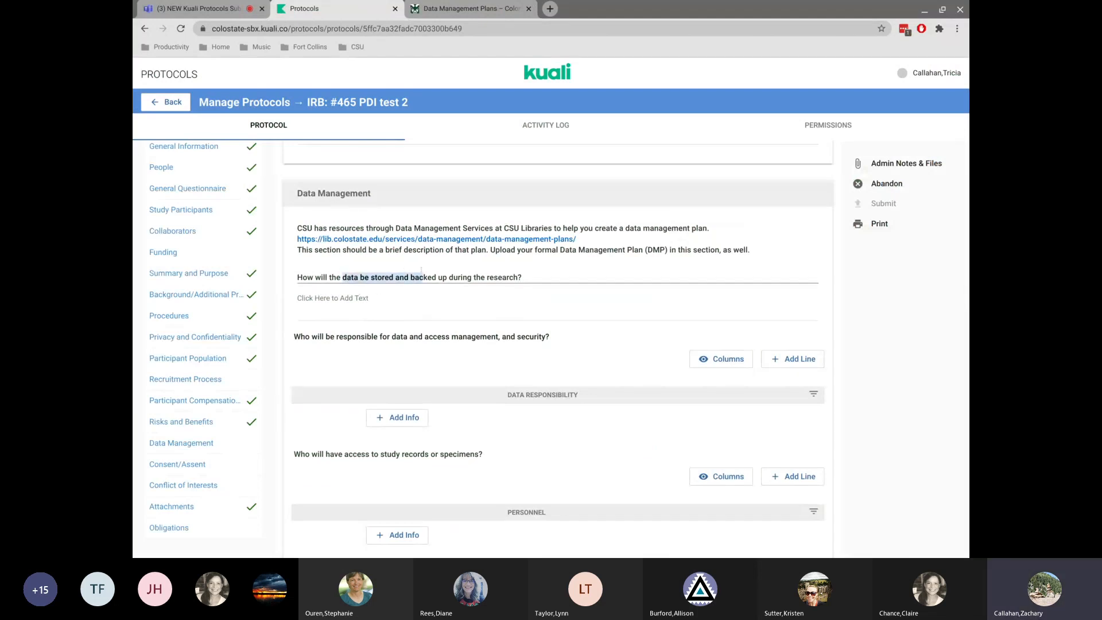
{"action": "left_click", "coordinate": [375, 304]}
{"action": "key", "text": "ctrl+v"}
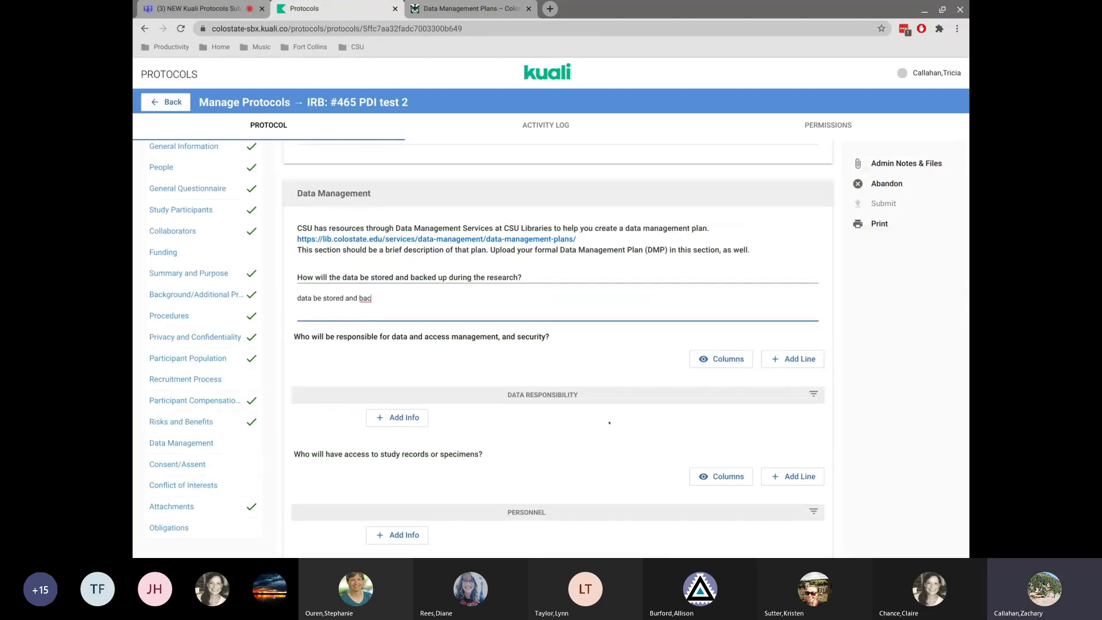
Add a data responsibility line, search the directory for dob and pick a person, then remove that selection.
{"action": "left_click", "coordinate": [391, 414]}
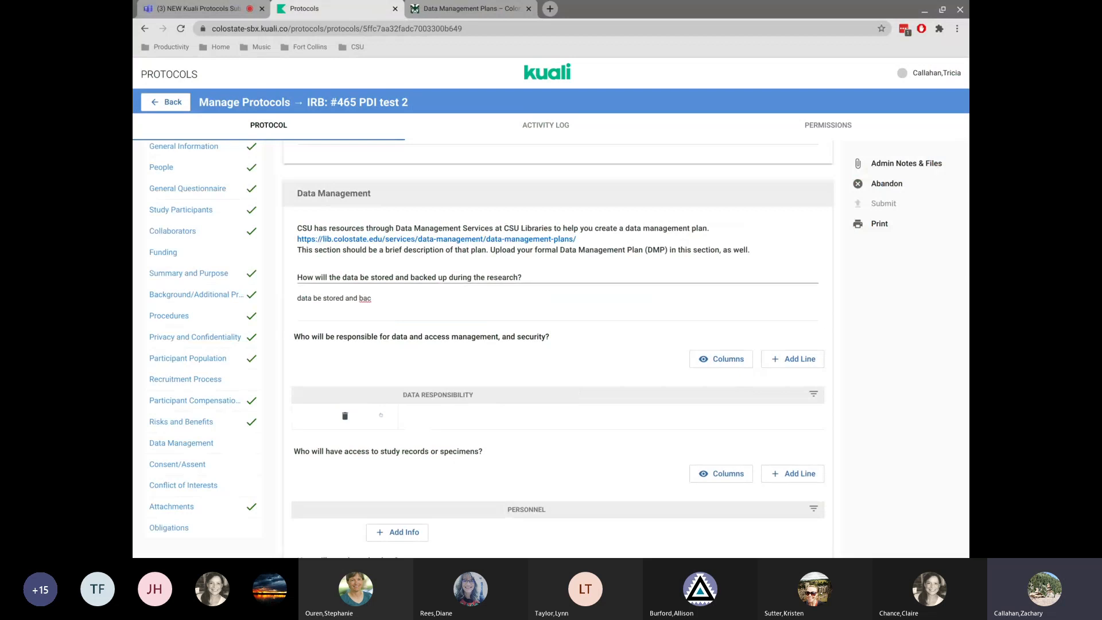
{"action": "left_click", "coordinate": [421, 411]}
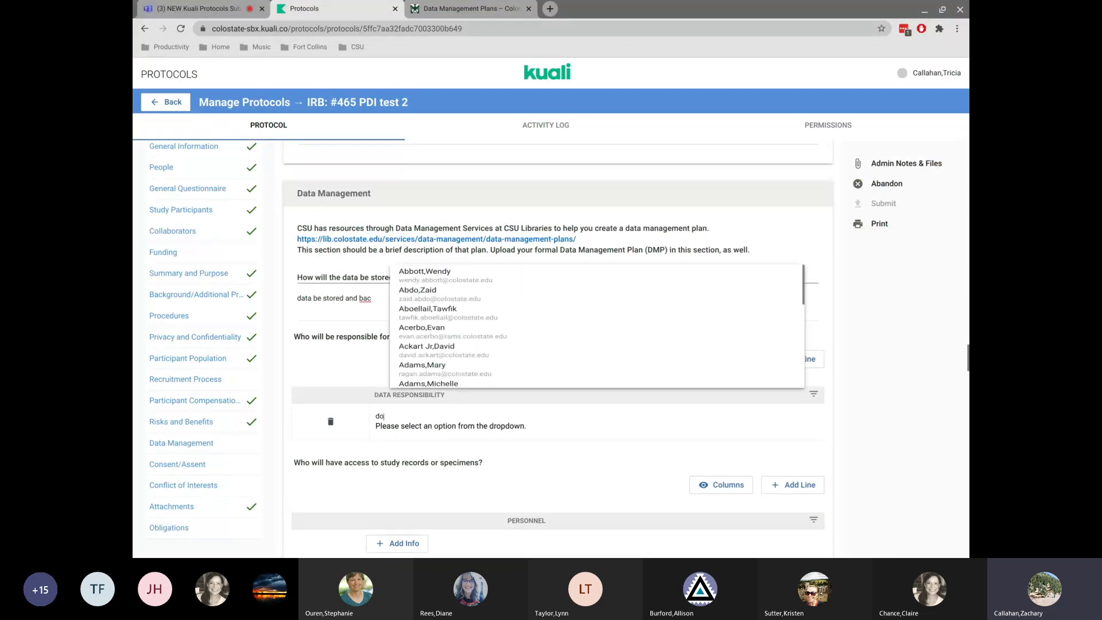
{"action": "type", "text": "dob"}
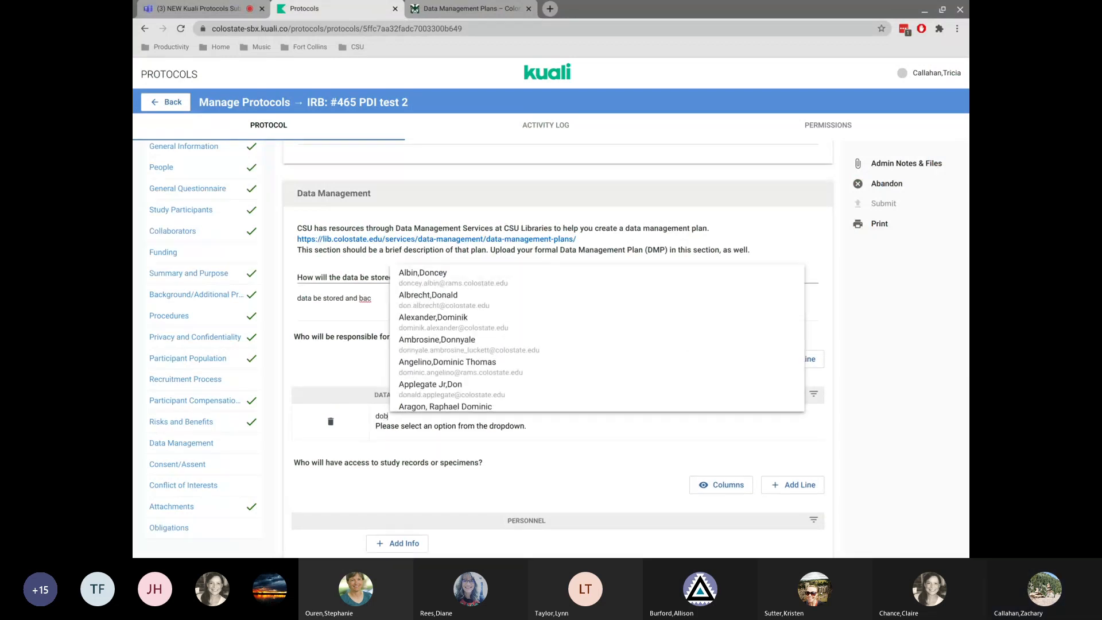
{"action": "left_click", "coordinate": [471, 341]}
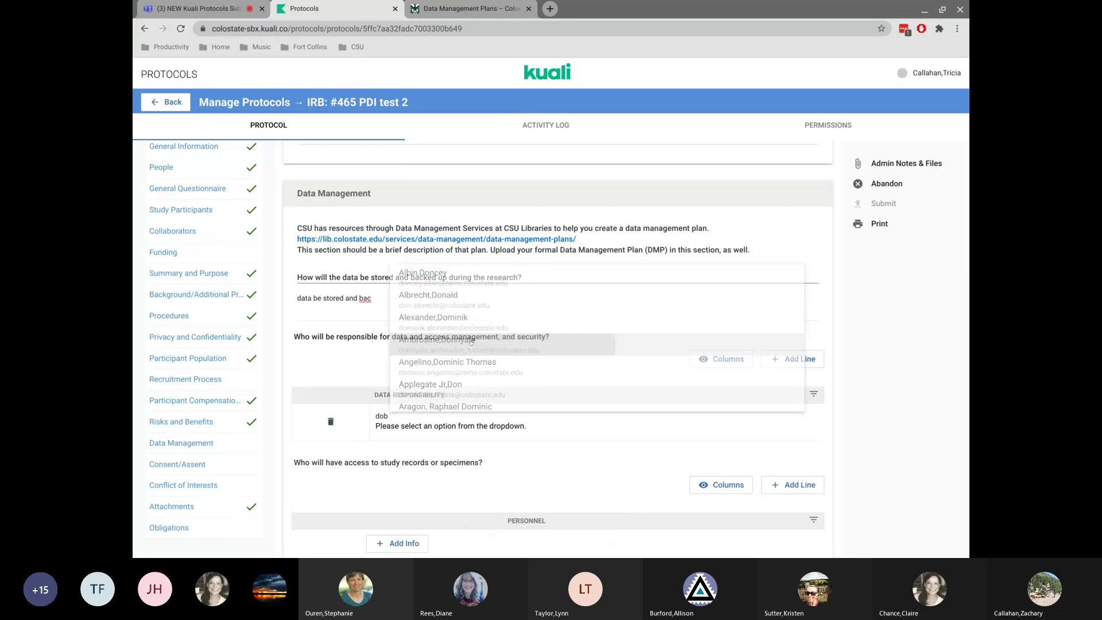
{"action": "left_click", "coordinate": [420, 411]}
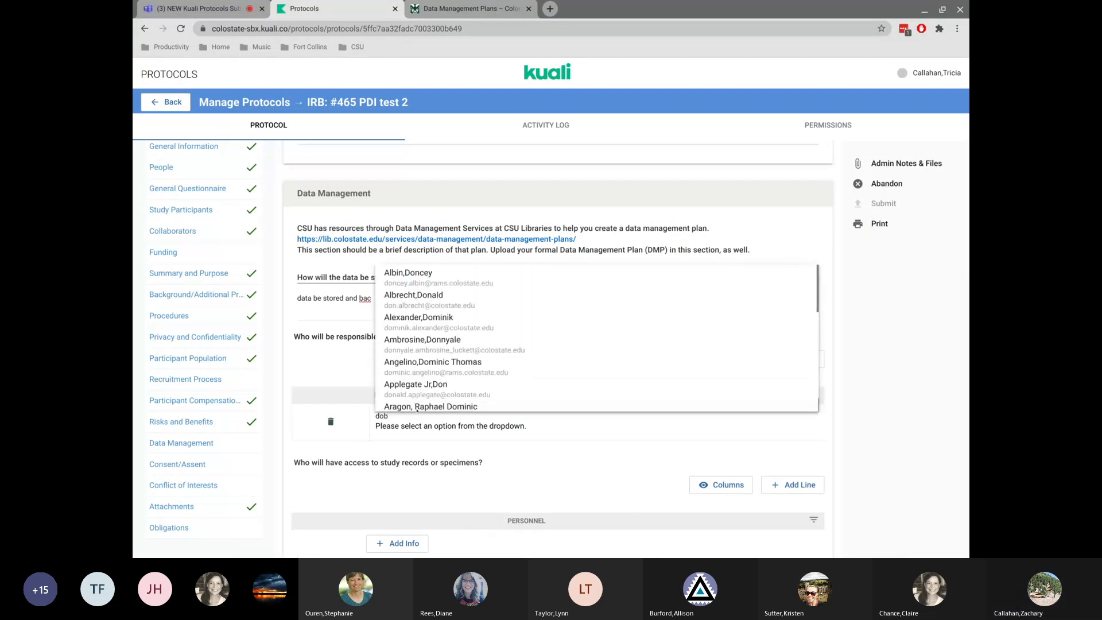
{"action": "left_click", "coordinate": [416, 394]}
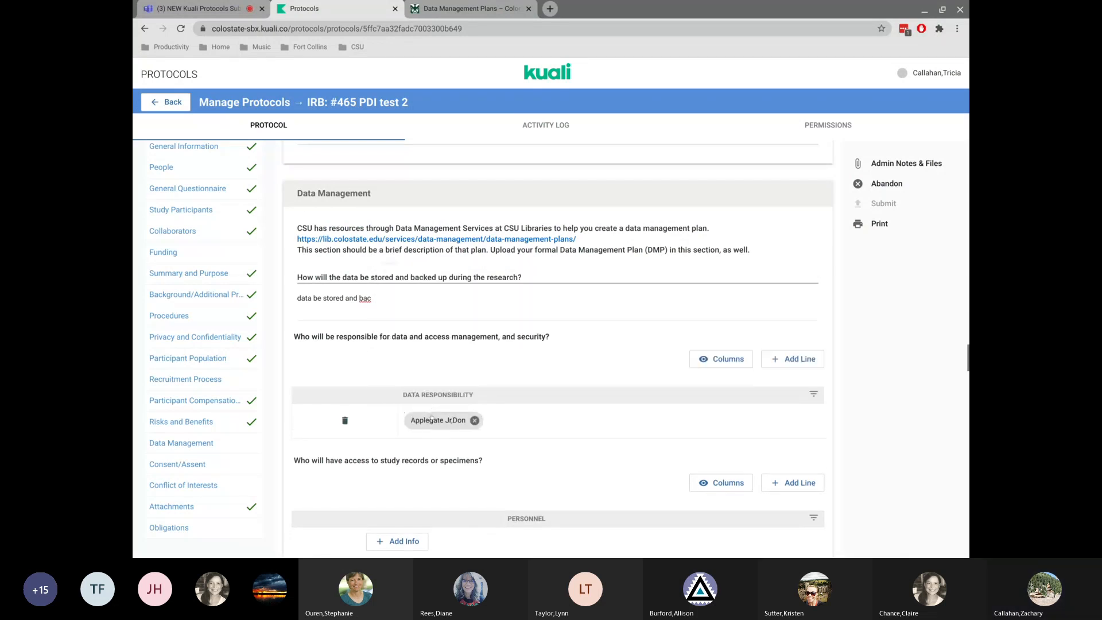
{"action": "scroll", "coordinate": [527, 446], "scroll_direction": "down", "scroll_amount": 3}
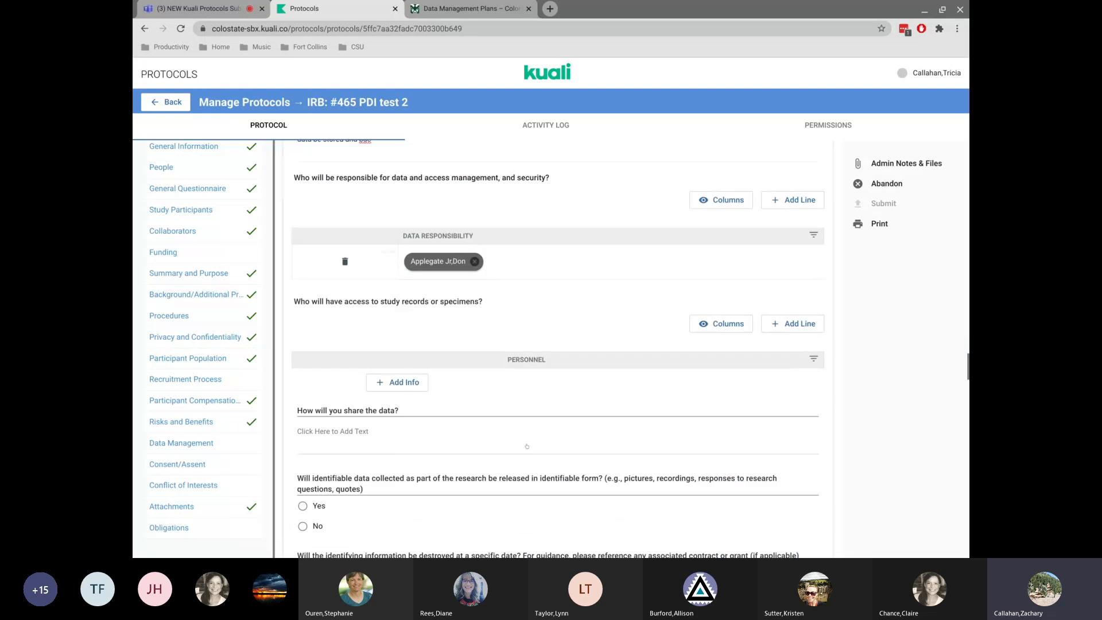
{"action": "left_click", "coordinate": [474, 231]}
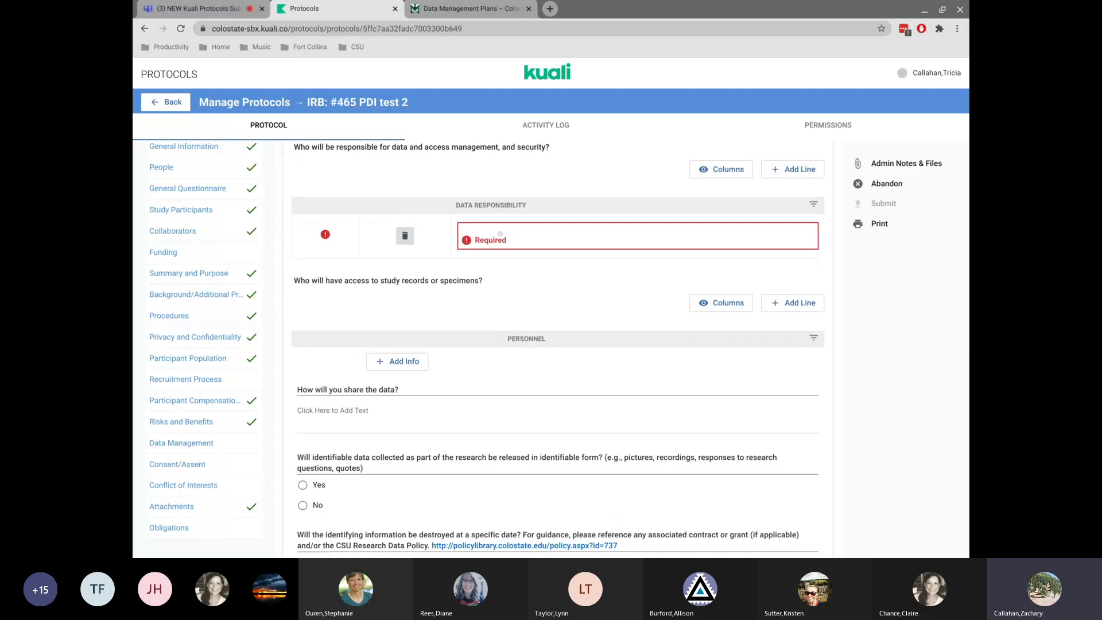
Reload the protocol page and jump back to the Data Management section.
{"action": "left_click", "coordinate": [182, 29]}
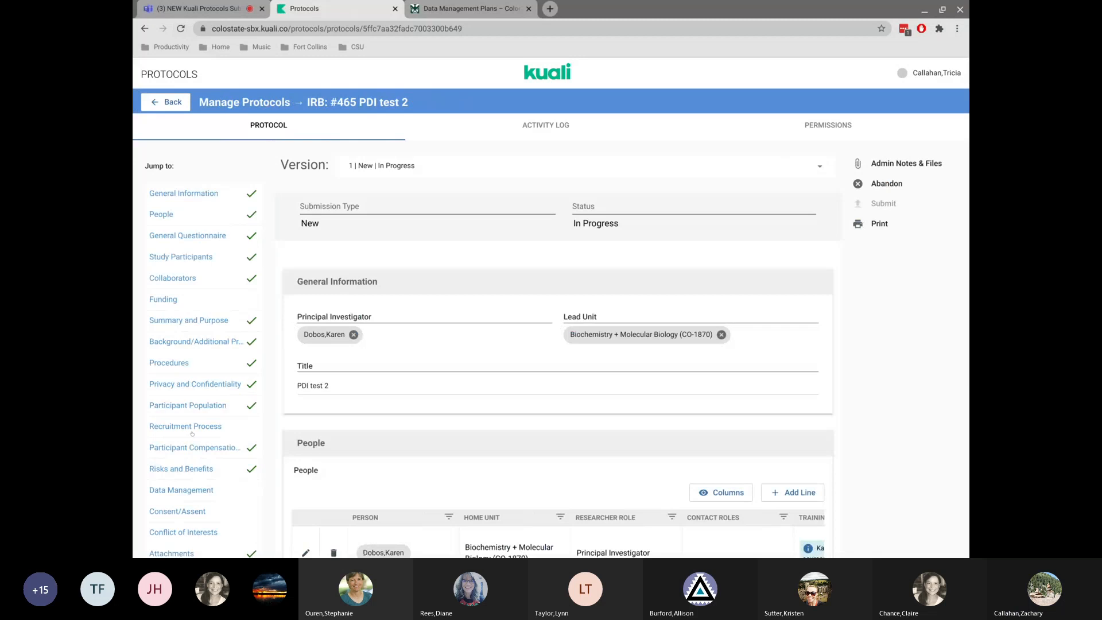
{"action": "left_click", "coordinate": [190, 489]}
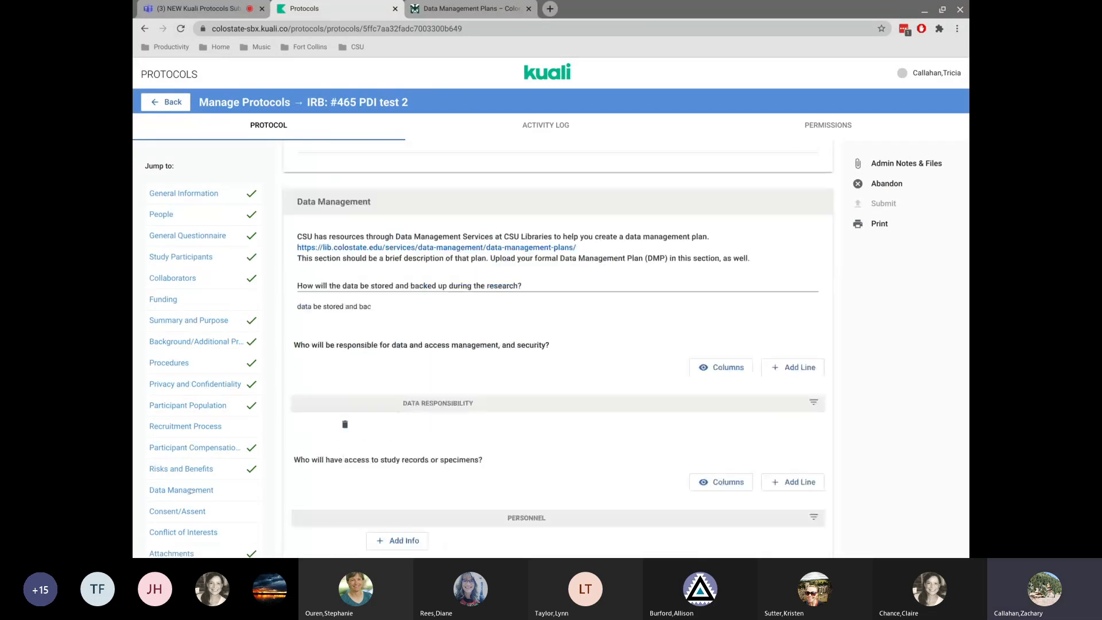
{"action": "scroll", "coordinate": [191, 491], "scroll_direction": "down", "scroll_amount": 1}
{"action": "scroll", "coordinate": [203, 350], "scroll_direction": "up", "scroll_amount": 1}
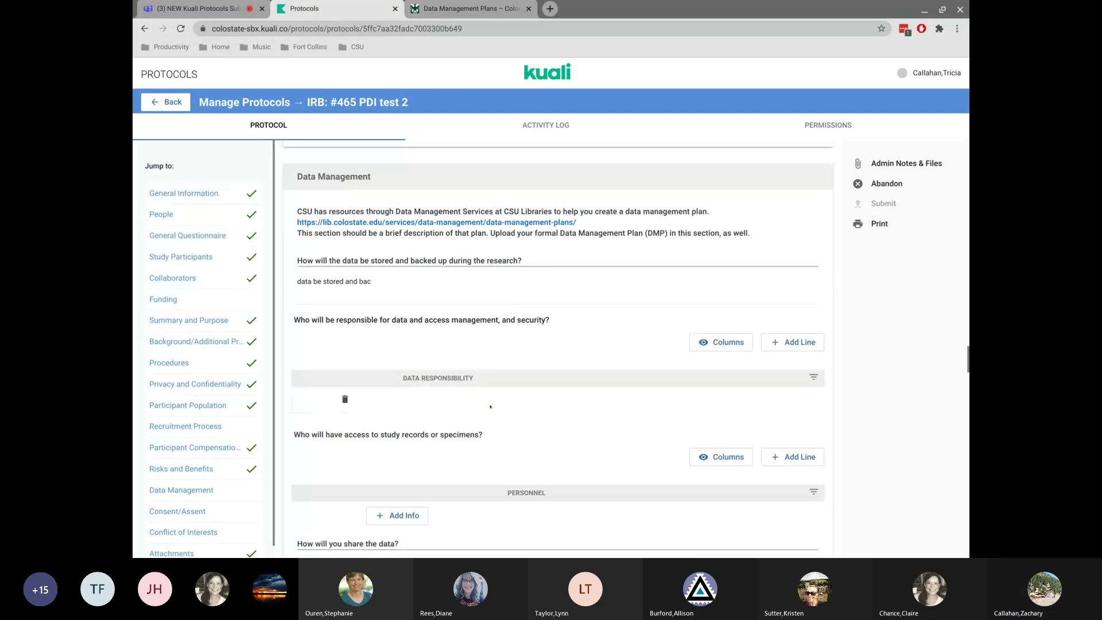
Choose a person in the data responsibility line for data access management and security.
{"action": "left_click", "coordinate": [457, 397]}
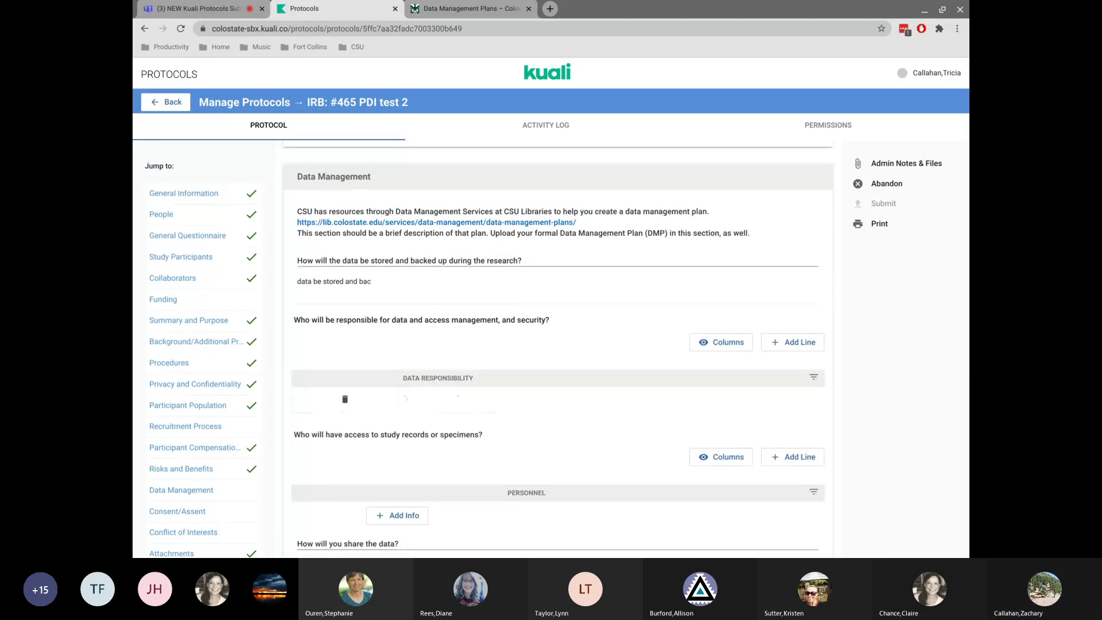
{"action": "type", "text": "d"}
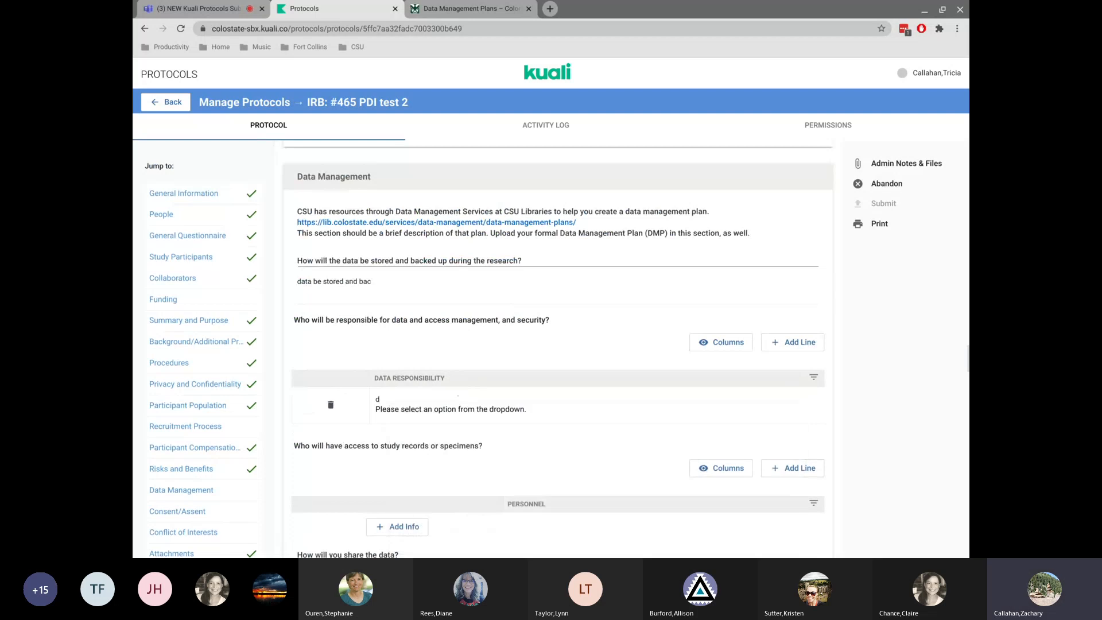
{"action": "key", "text": "BackSpace"}
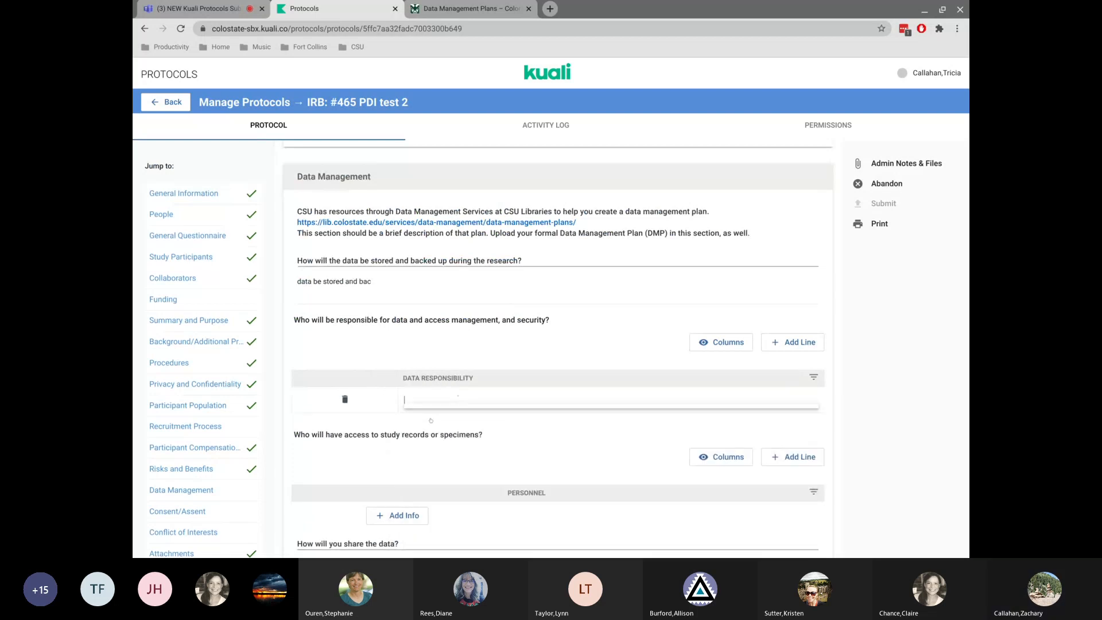
{"action": "left_click", "coordinate": [432, 421]}
Add a personnel line for access to study records and select the principal investigator.
{"action": "scroll", "coordinate": [551, 345], "scroll_direction": "down", "scroll_amount": 3}
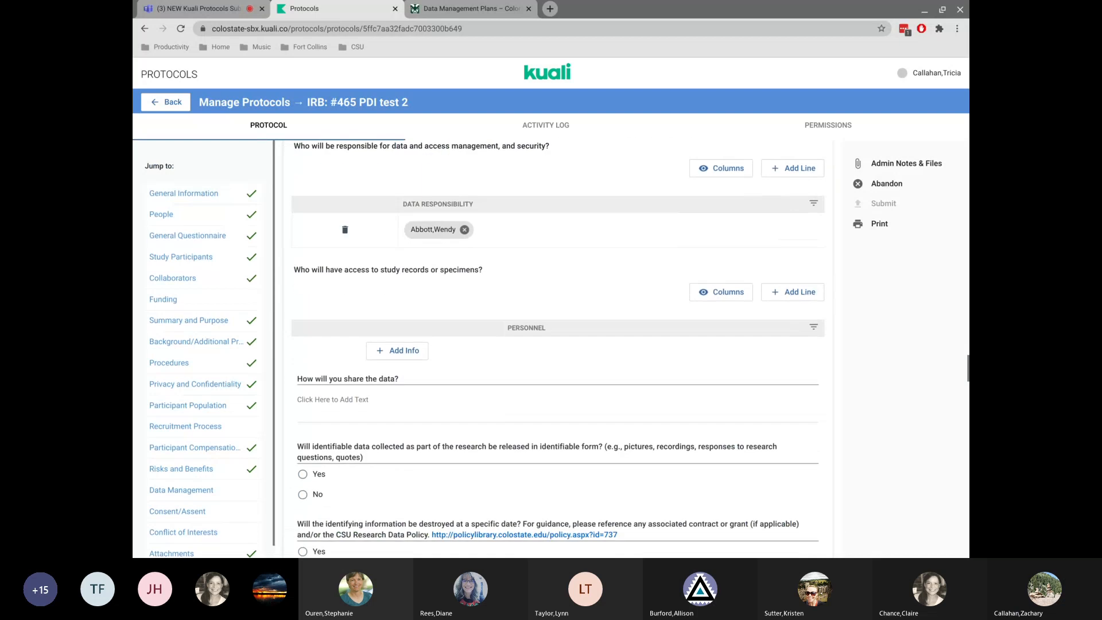
{"action": "left_click", "coordinate": [395, 355]}
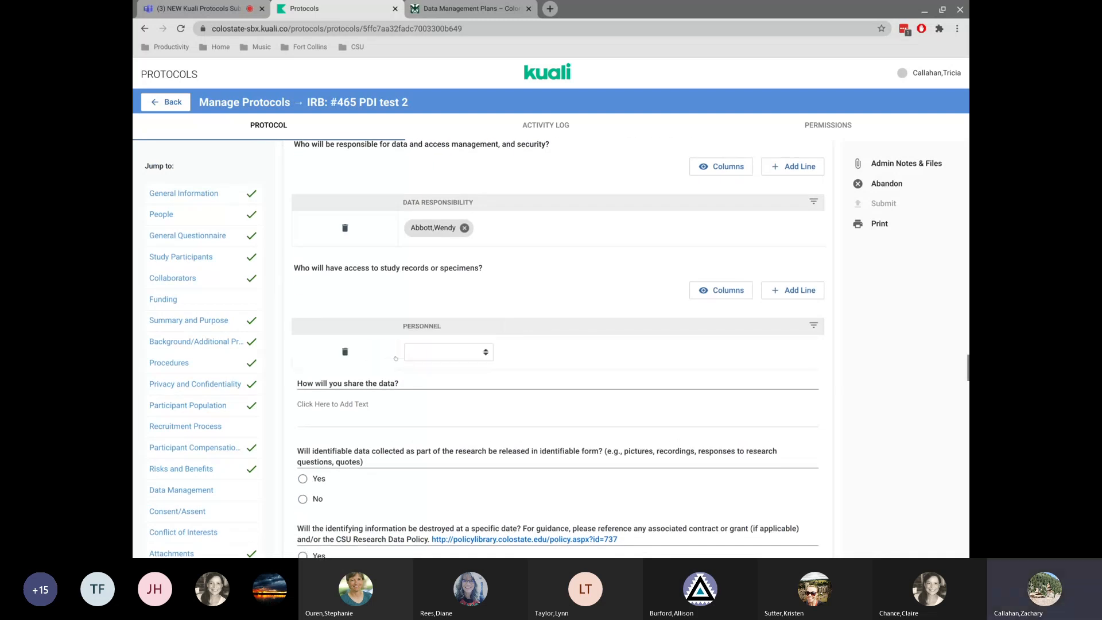
{"action": "left_click", "coordinate": [442, 351]}
{"action": "left_click", "coordinate": [434, 372]}
Answer the data-sharing question with 'Will no' and choose No for releasing identifiable data.
{"action": "left_click", "coordinate": [354, 403]}
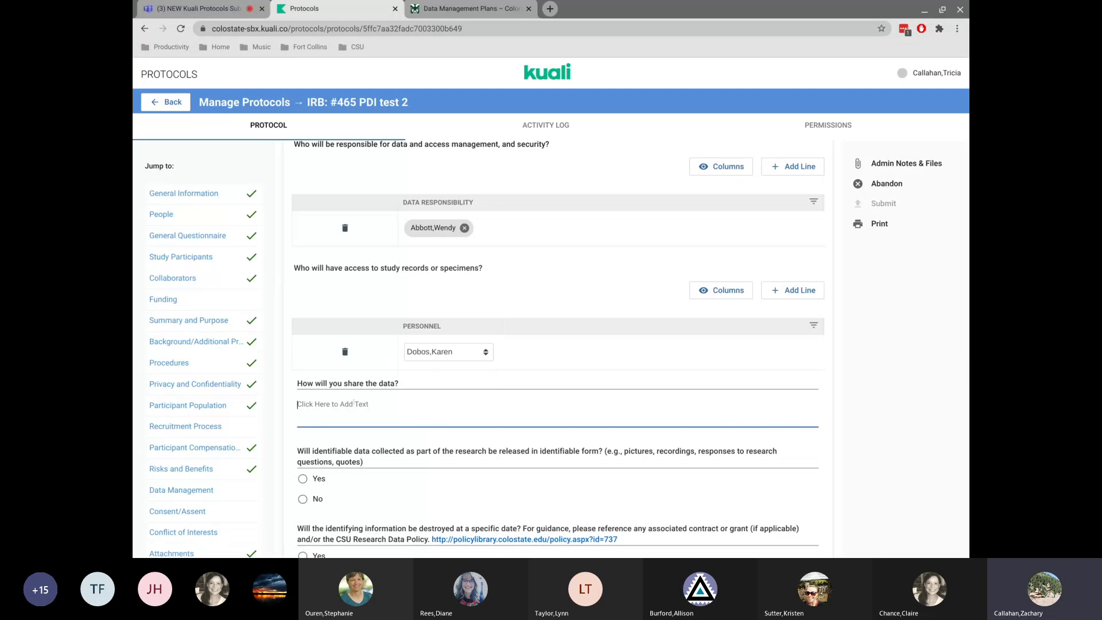
{"action": "type", "text": "Will"}
{"action": "type", "text": "o"}
{"action": "left_click", "coordinate": [303, 499]}
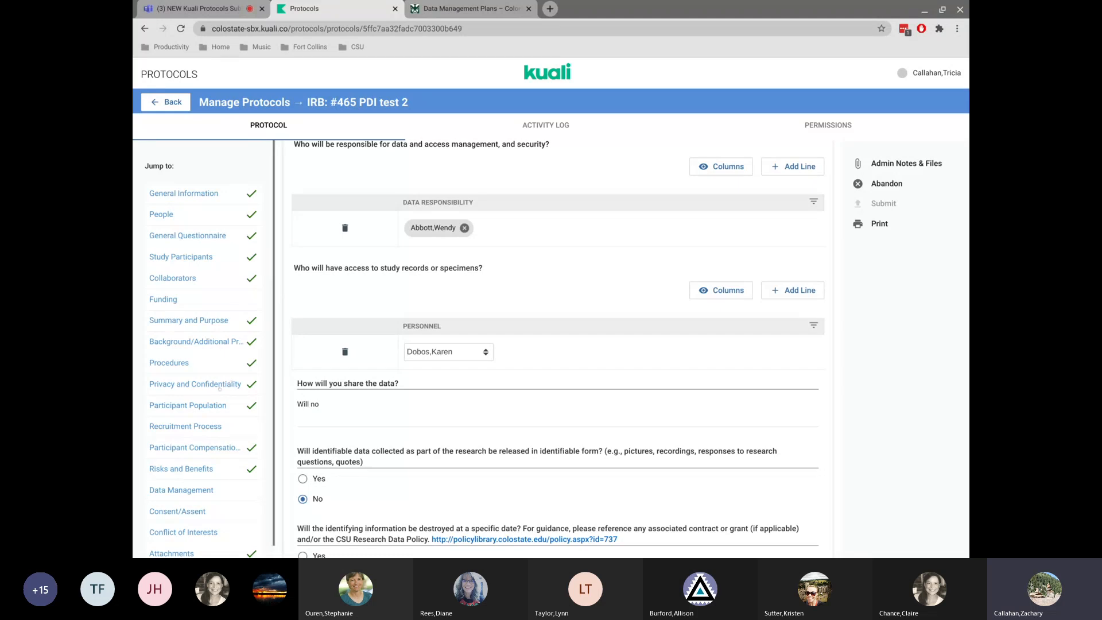
Answer No on destroying identifying information and fill the long-term preservation plan with text copied from its question.
{"action": "scroll", "coordinate": [219, 388], "scroll_direction": "down", "scroll_amount": 1}
{"action": "scroll", "coordinate": [308, 327], "scroll_direction": "down", "scroll_amount": 4}
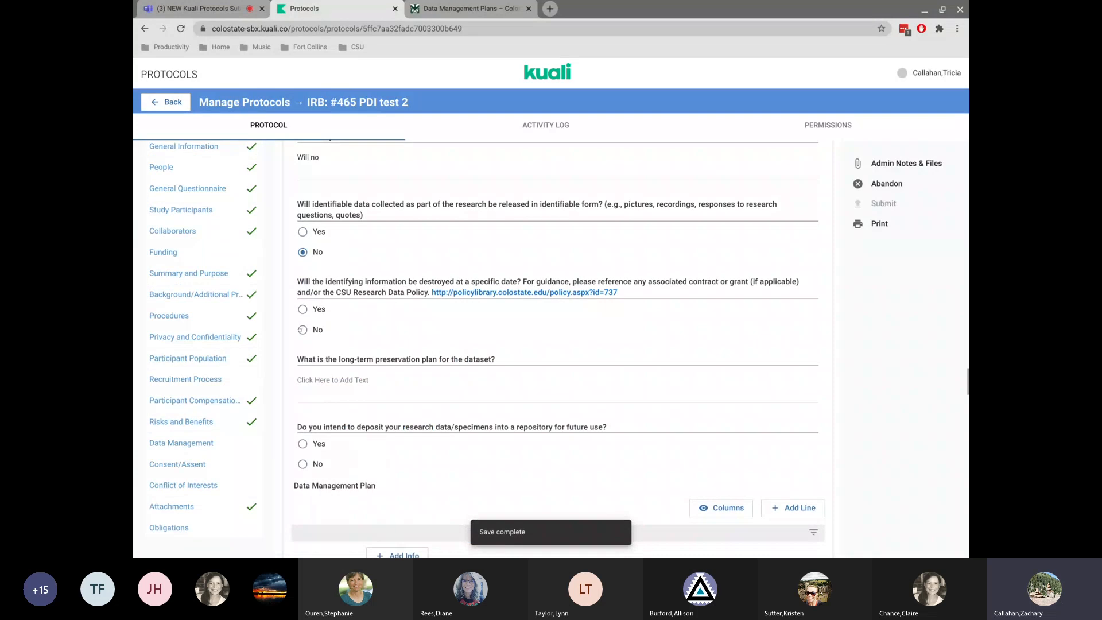
{"action": "left_click", "coordinate": [302, 329]}
{"action": "left_click_drag", "start_coordinate": [344, 359], "coordinate": [485, 359]}
{"action": "key", "text": "ctrl+c"}
{"action": "left_click", "coordinate": [377, 373]}
{"action": "key", "text": "ctrl+v"}
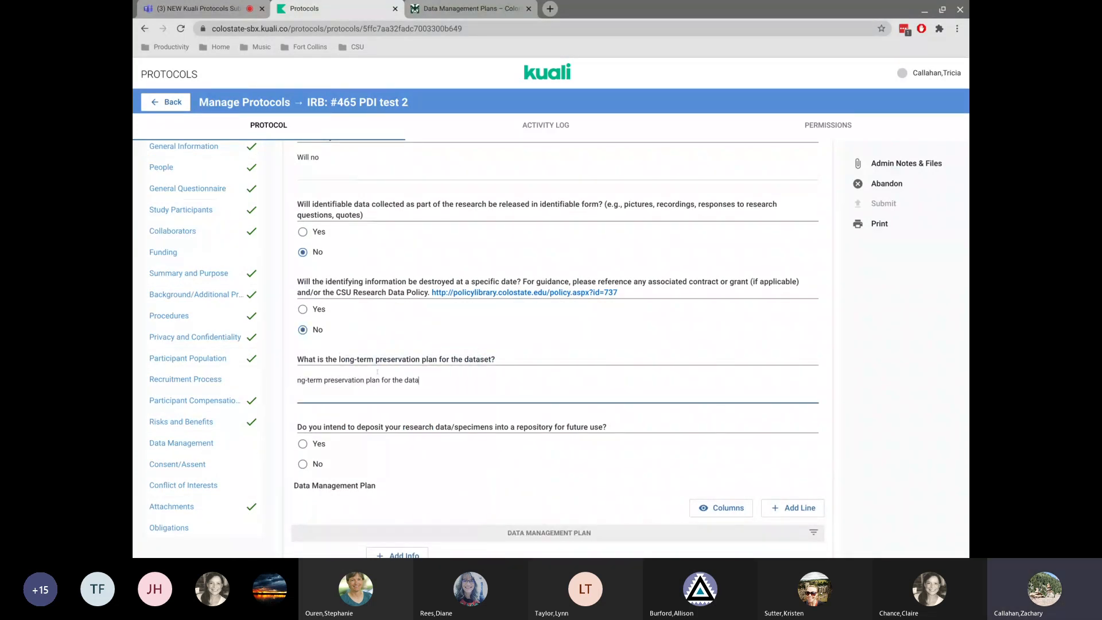
Answer No to depositing research data/specimens into a repository for future use.
{"action": "scroll", "coordinate": [377, 372], "scroll_direction": "down", "scroll_amount": 1}
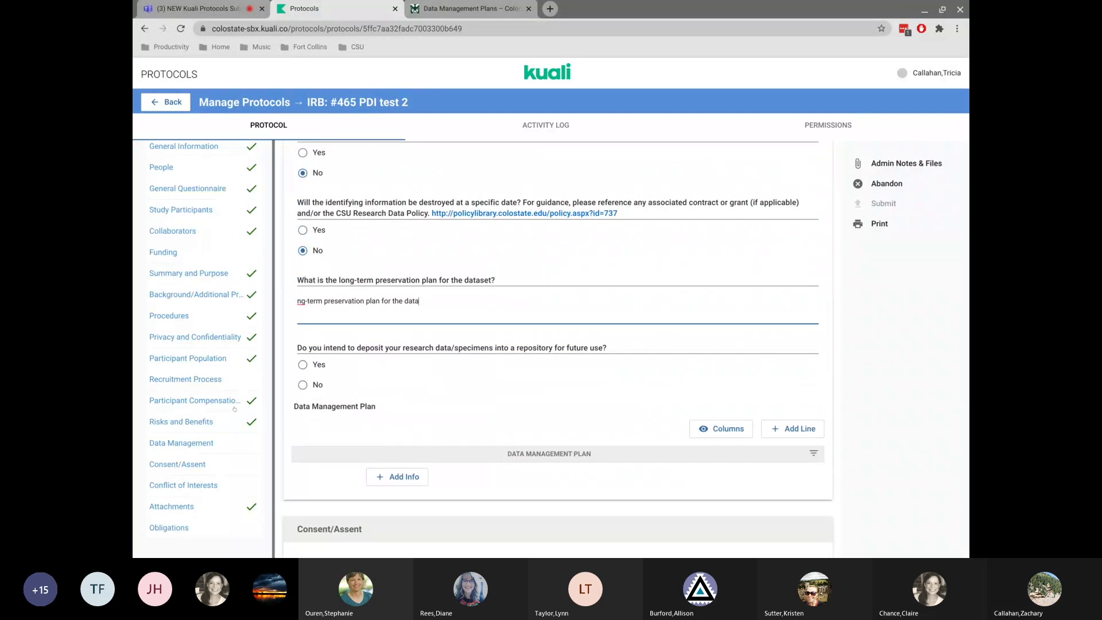
{"action": "left_click", "coordinate": [301, 384]}
{"action": "scroll", "coordinate": [382, 312], "scroll_direction": "down", "scroll_amount": 4}
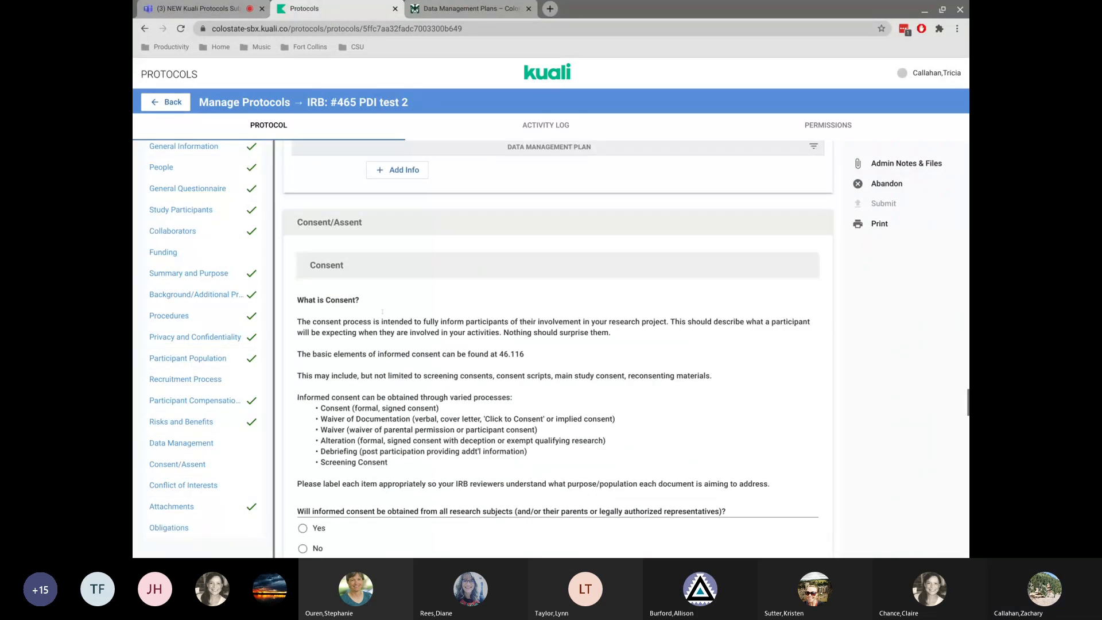
{"action": "scroll", "coordinate": [382, 312], "scroll_direction": "down", "scroll_amount": 2}
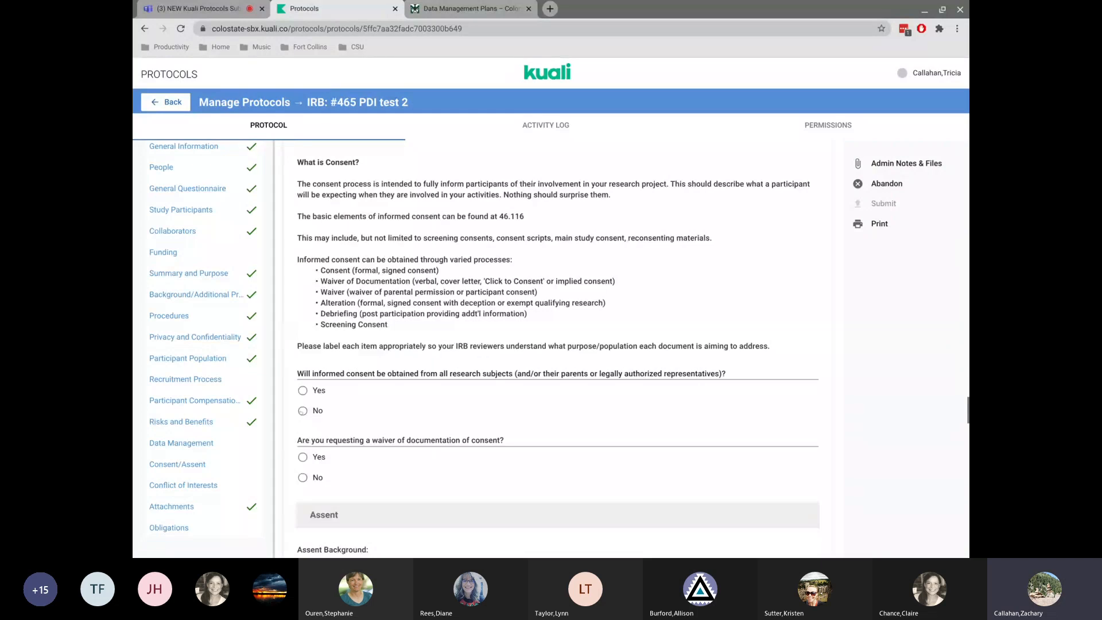
{"action": "scroll", "coordinate": [520, 420], "scroll_direction": "up", "scroll_amount": 4}
{"action": "scroll", "coordinate": [520, 420], "scroll_direction": "up", "scroll_amount": 4}
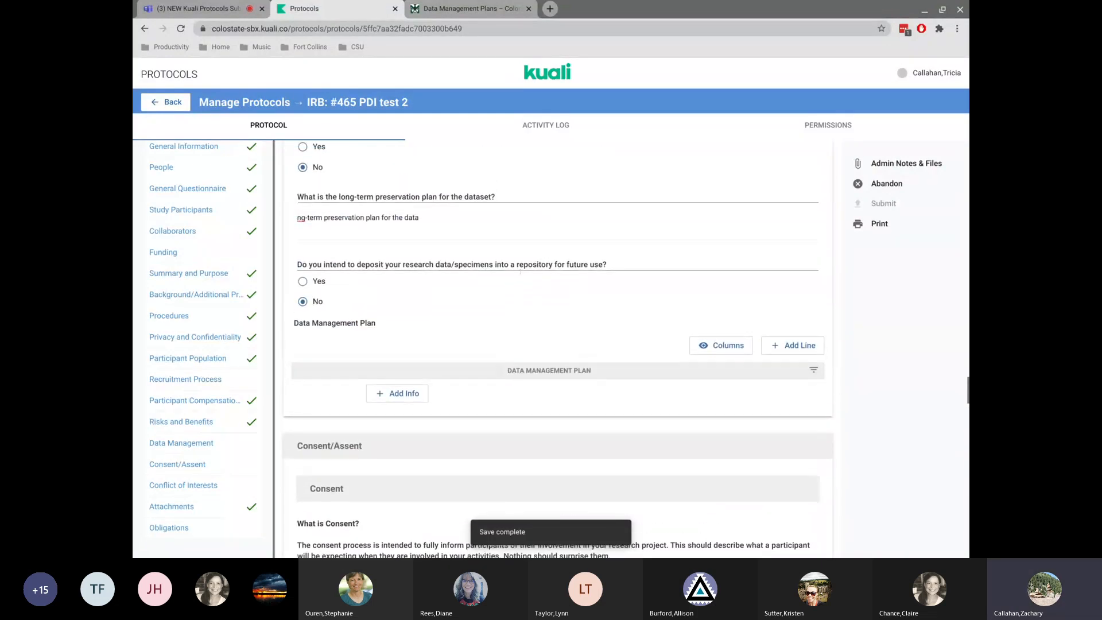
{"action": "scroll", "coordinate": [558, 349], "scroll_direction": "down", "scroll_amount": 5}
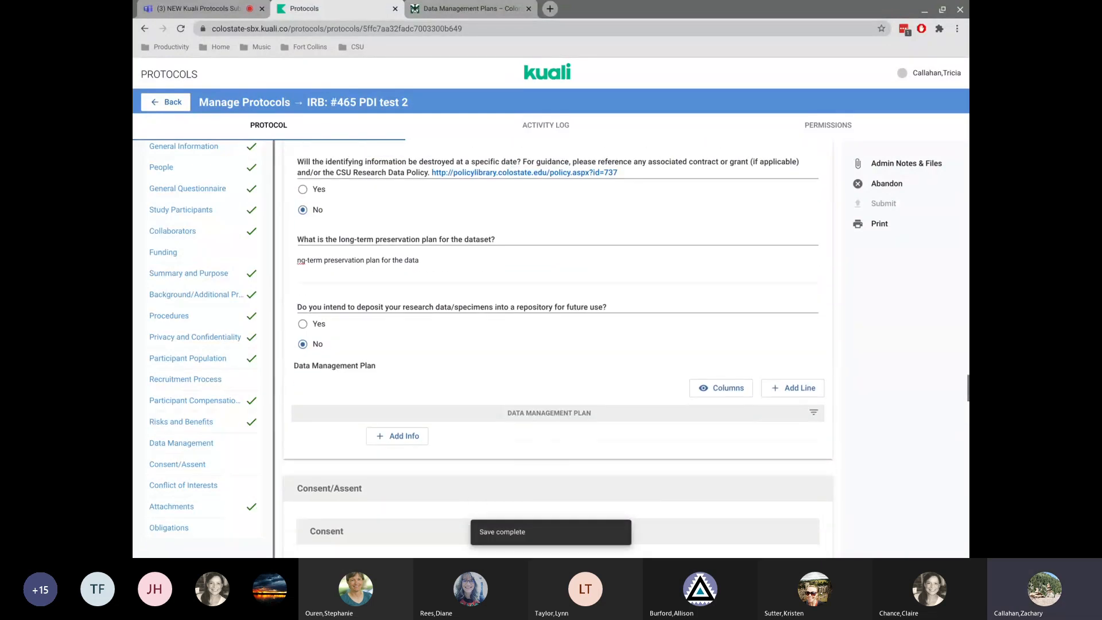
{"action": "right_click", "coordinate": [525, 276]}
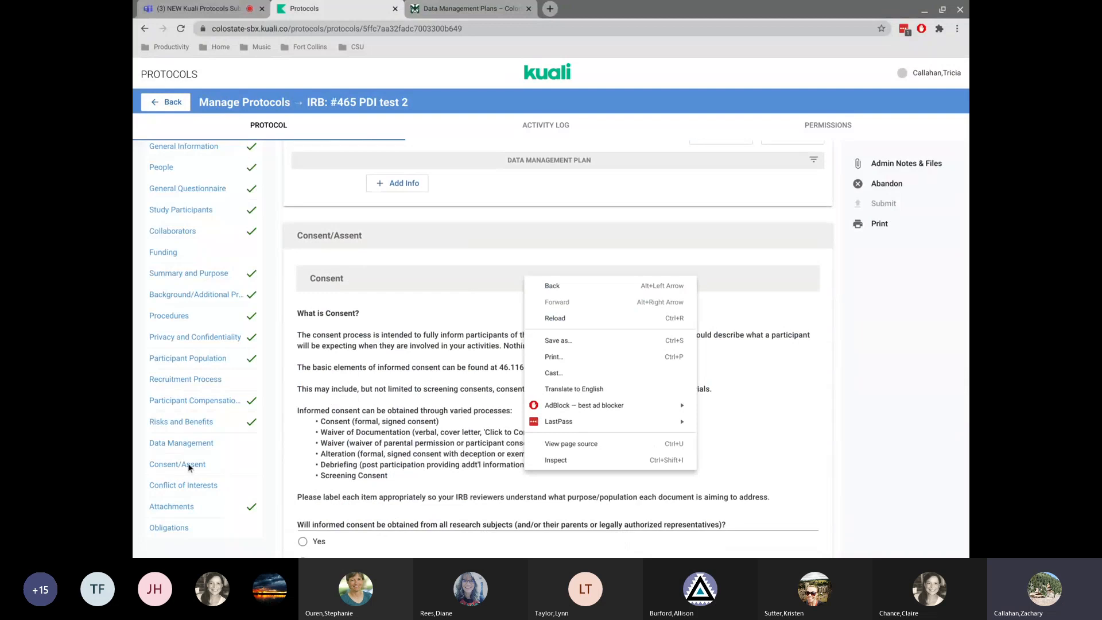
{"action": "left_click", "coordinate": [453, 337]}
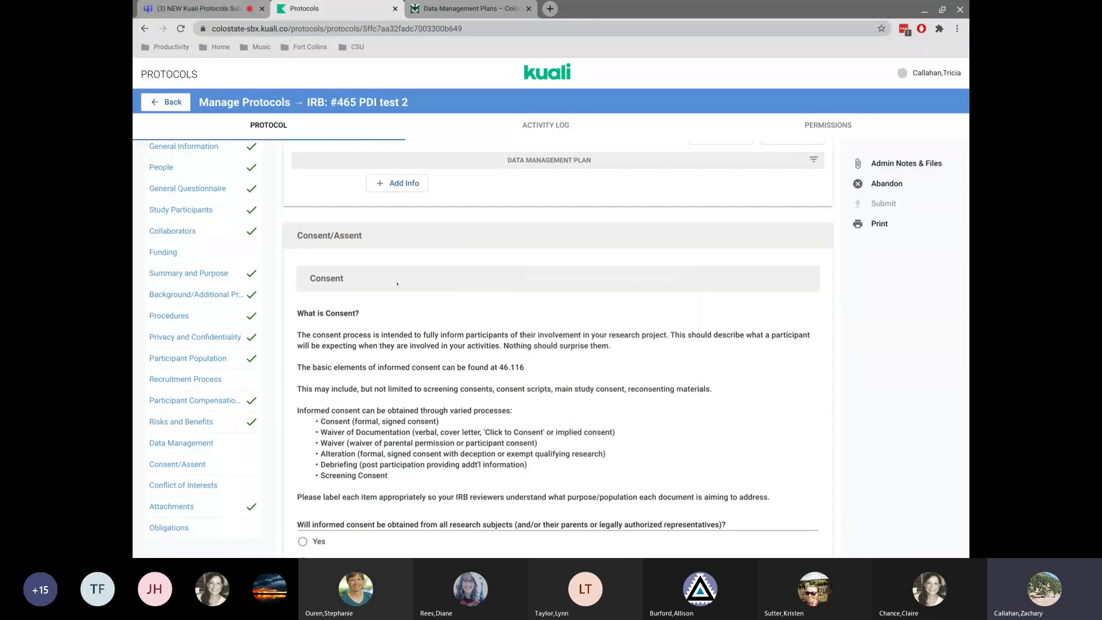
In Consent, answer Yes to obtaining informed consent and No to requesting a waiver of documentation.
{"action": "scroll", "coordinate": [382, 289], "scroll_direction": "down", "scroll_amount": 2}
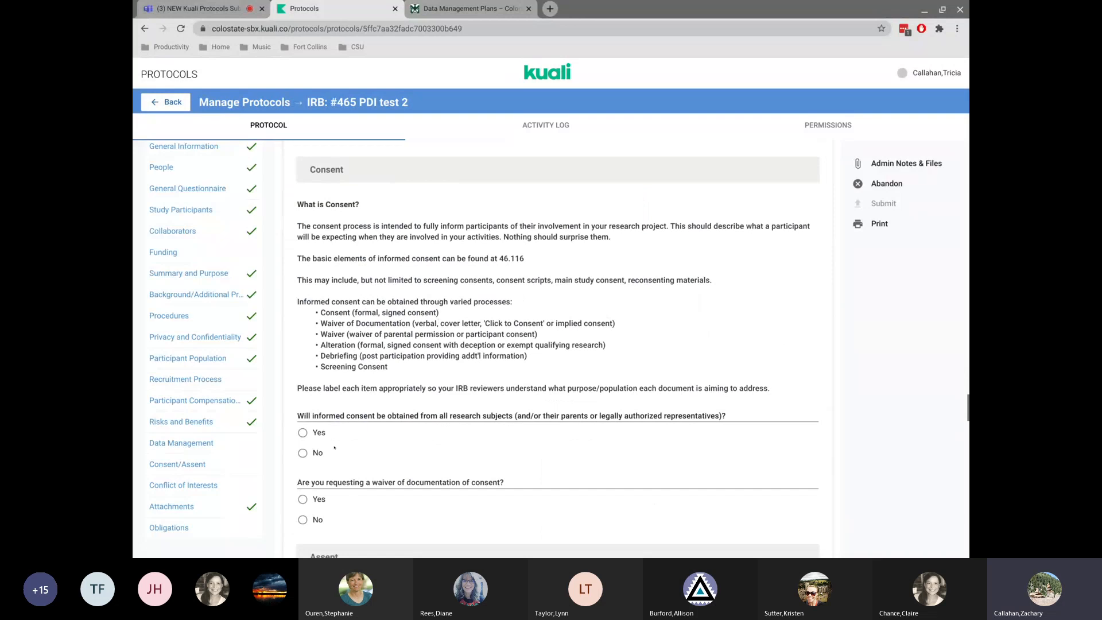
{"action": "left_click", "coordinate": [301, 433]}
{"action": "left_click", "coordinate": [303, 519]}
Add a consent process entry and select the current user as the personnel who will obtain consent.
{"action": "scroll", "coordinate": [331, 288], "scroll_direction": "down", "scroll_amount": 6}
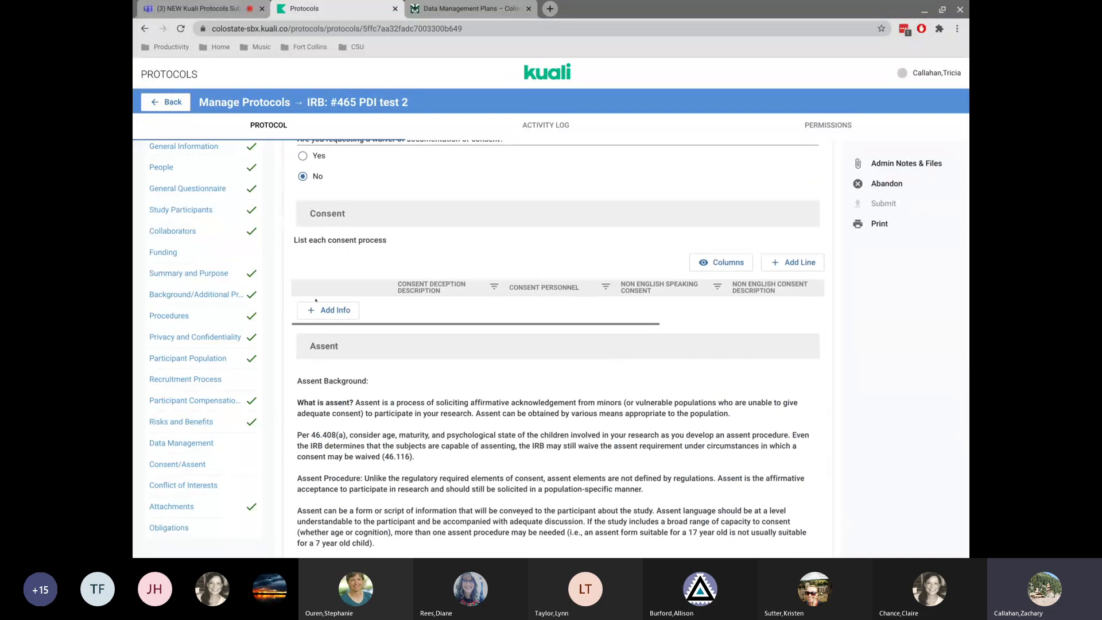
{"action": "left_click", "coordinate": [319, 311]}
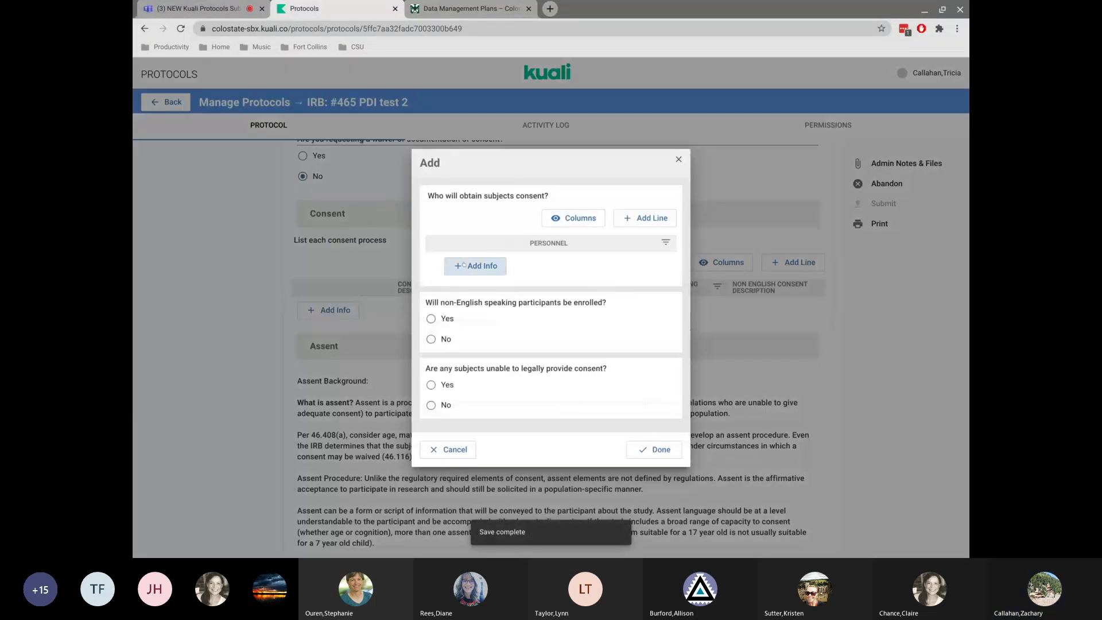
{"action": "left_click", "coordinate": [503, 266]}
{"action": "left_click", "coordinate": [508, 263]}
{"action": "left_click", "coordinate": [511, 298]}
{"action": "left_click", "coordinate": [627, 221]}
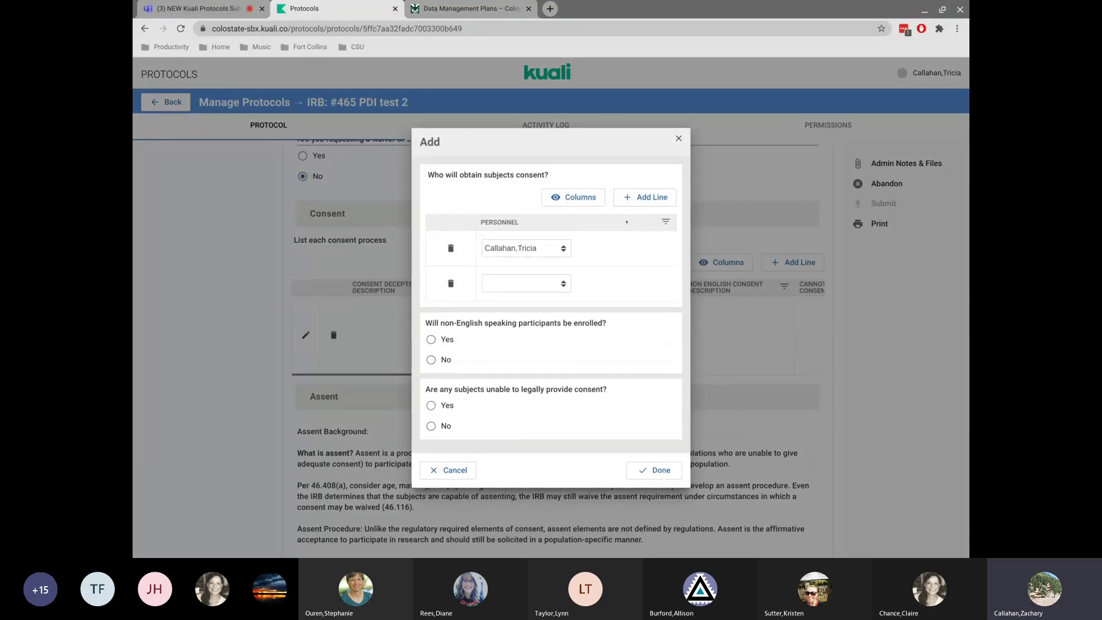
{"action": "left_click", "coordinate": [633, 196]}
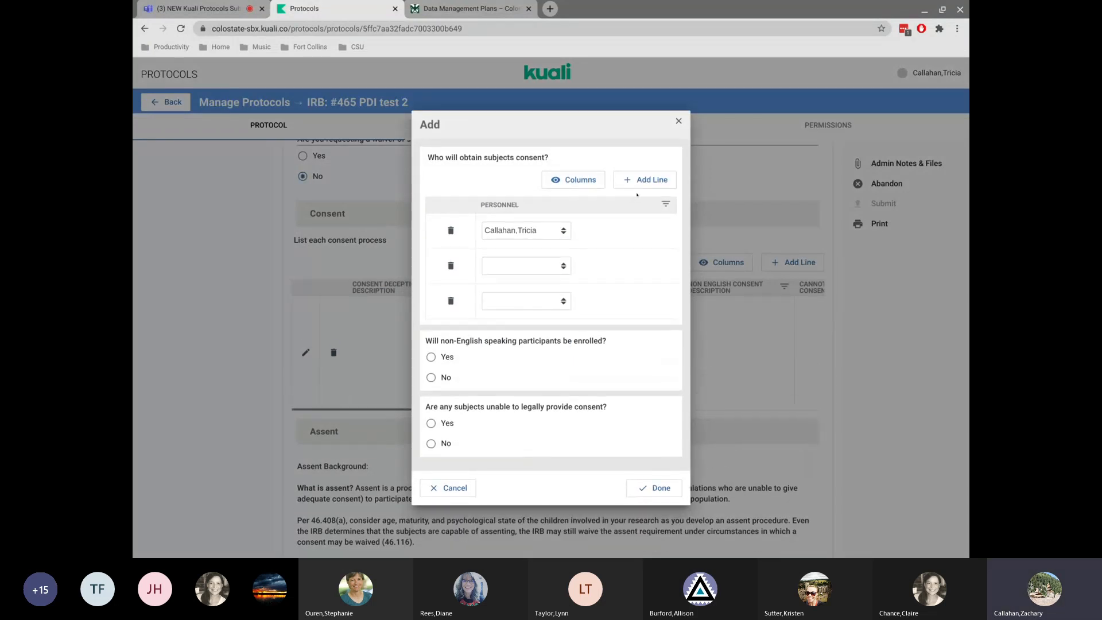
{"action": "left_click", "coordinate": [637, 178]}
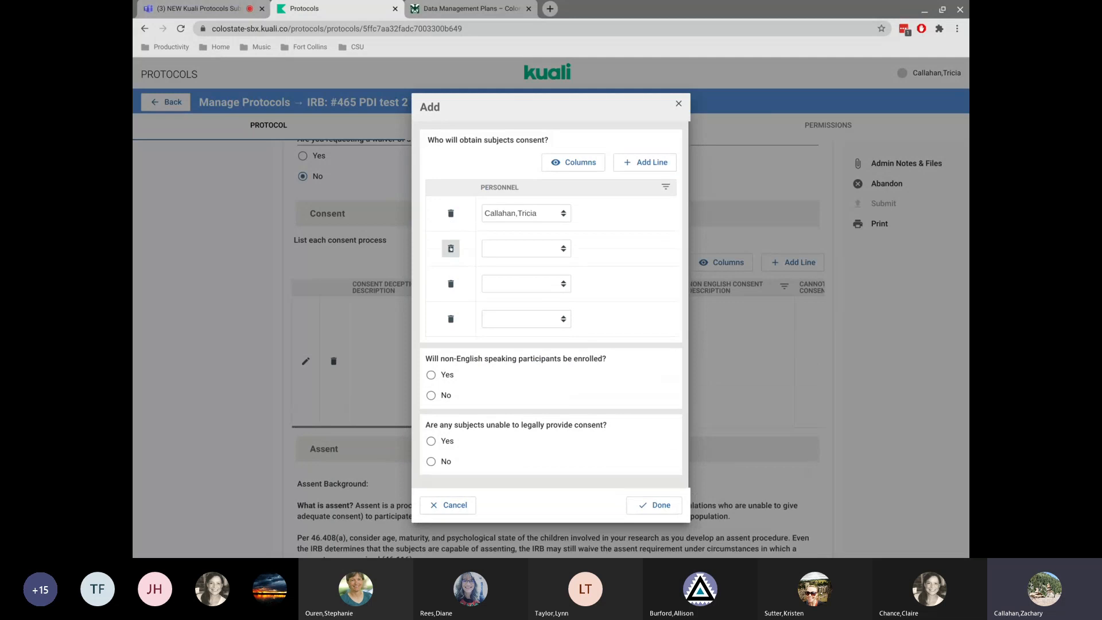
{"action": "left_click", "coordinate": [451, 248]}
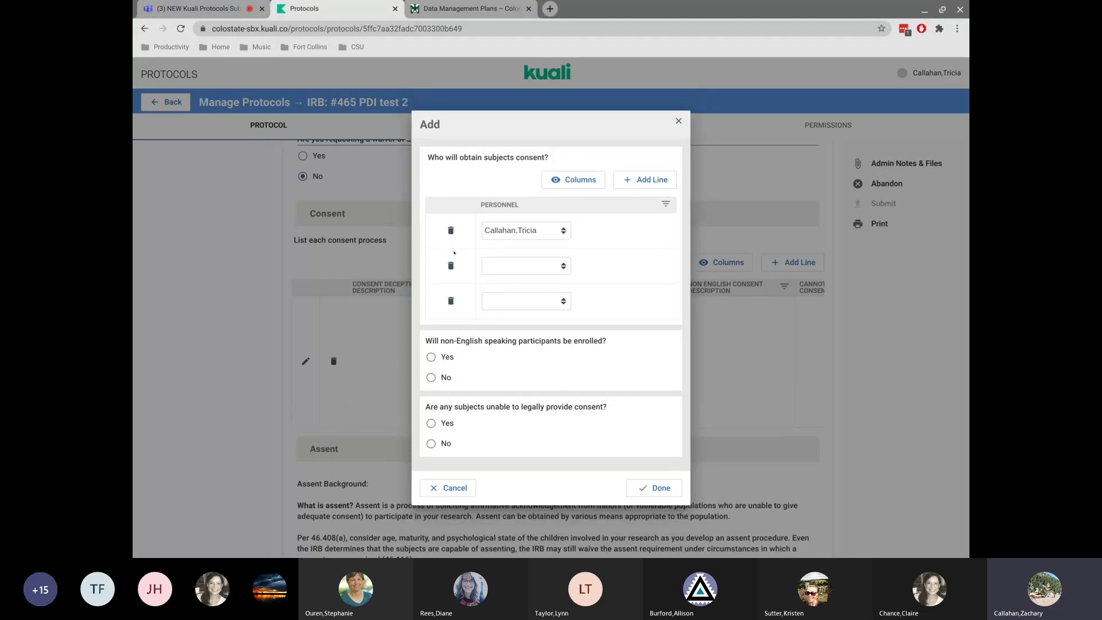
{"action": "left_click", "coordinate": [451, 265]}
{"action": "left_click", "coordinate": [451, 282]}
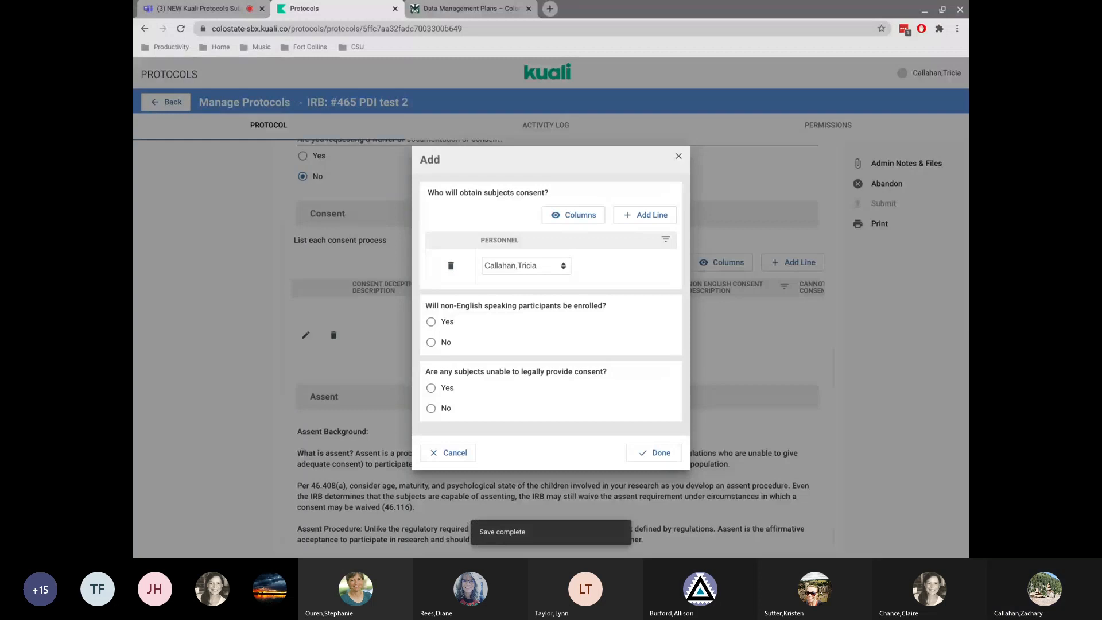
Answer No to enrolling non-English speakers and to subjects unable to consent, then finish the consent entry.
{"action": "left_click", "coordinate": [431, 342]}
{"action": "left_click", "coordinate": [431, 408]}
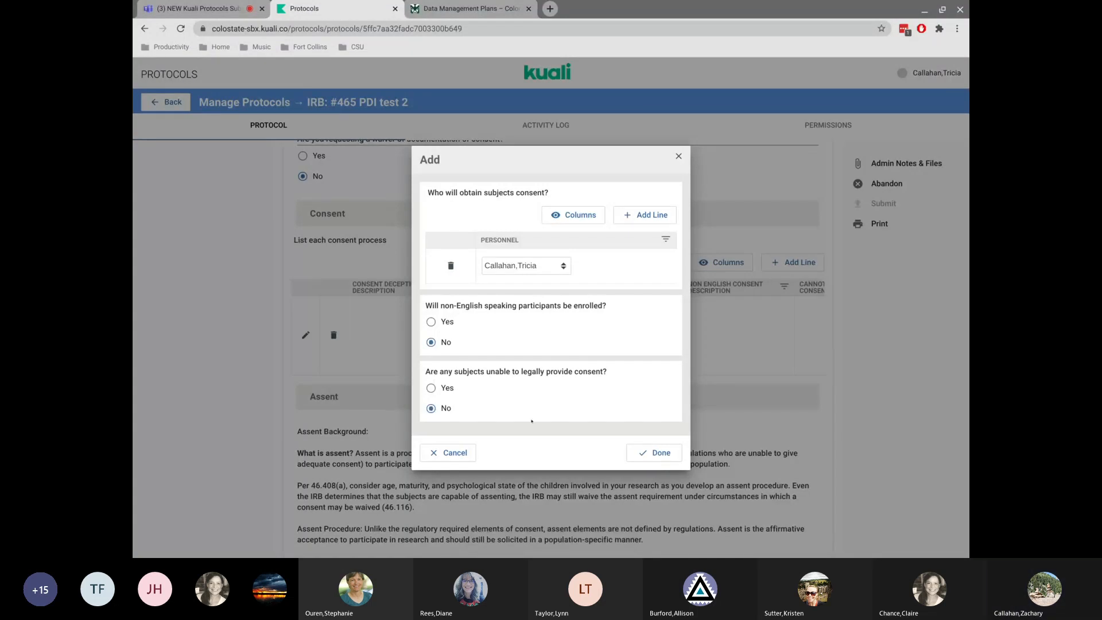
{"action": "left_click", "coordinate": [648, 453]}
Answer No to obtaining assent from all minor research subjects.
{"action": "scroll", "coordinate": [303, 330], "scroll_direction": "down", "scroll_amount": 5}
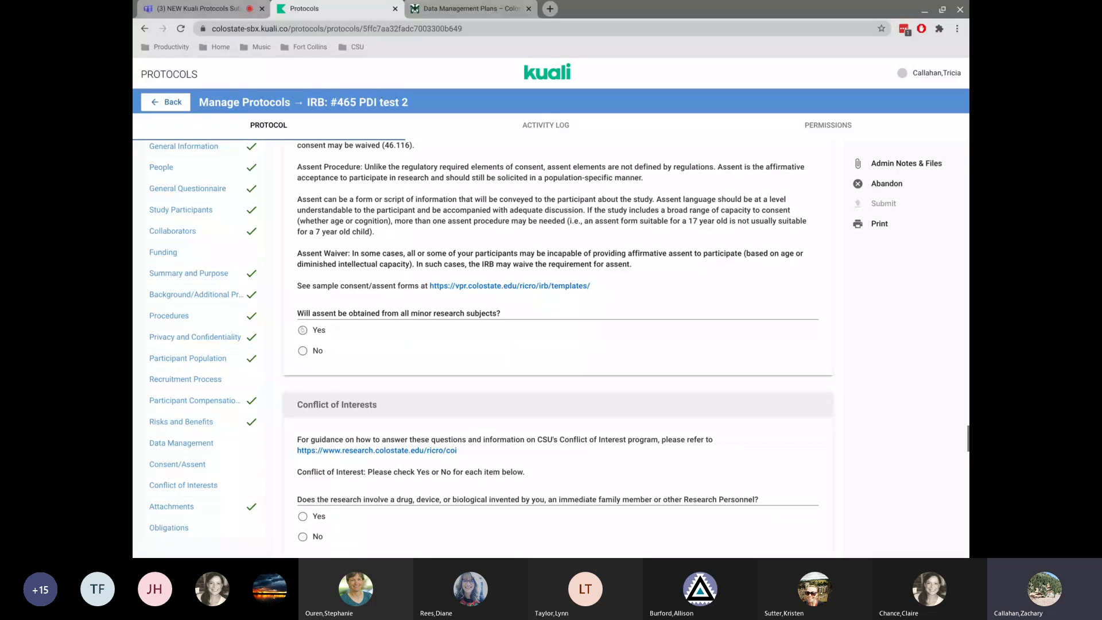
{"action": "left_click", "coordinate": [303, 330]}
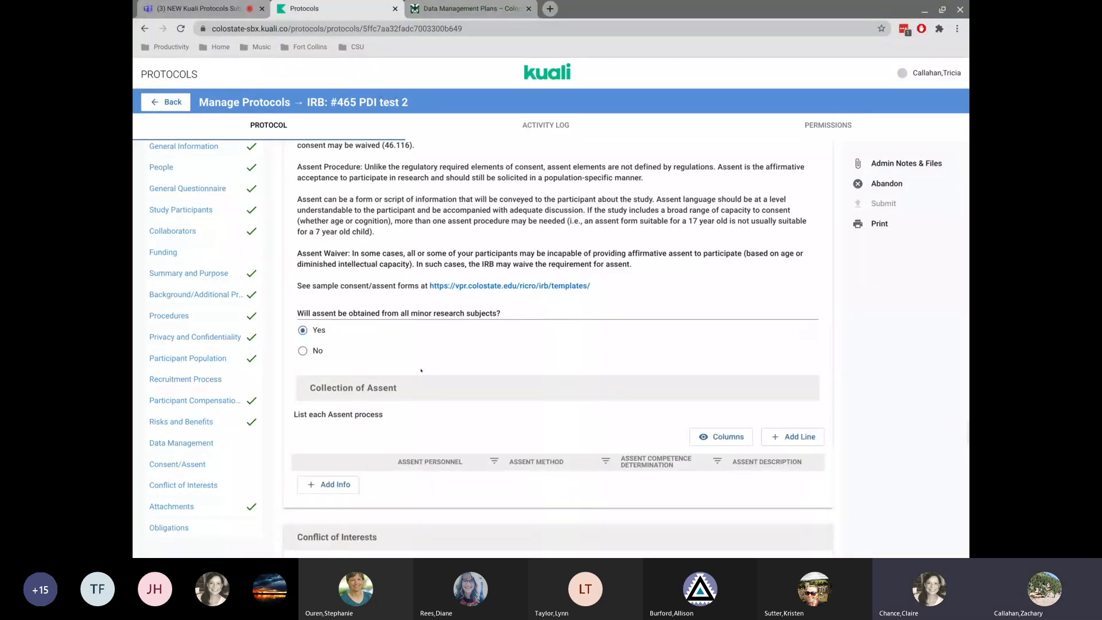
{"action": "left_click", "coordinate": [303, 351]}
Return to the protocols list and reopen the PDI test 2 protocol.
{"action": "scroll", "coordinate": [458, 329], "scroll_direction": "up", "scroll_amount": 3}
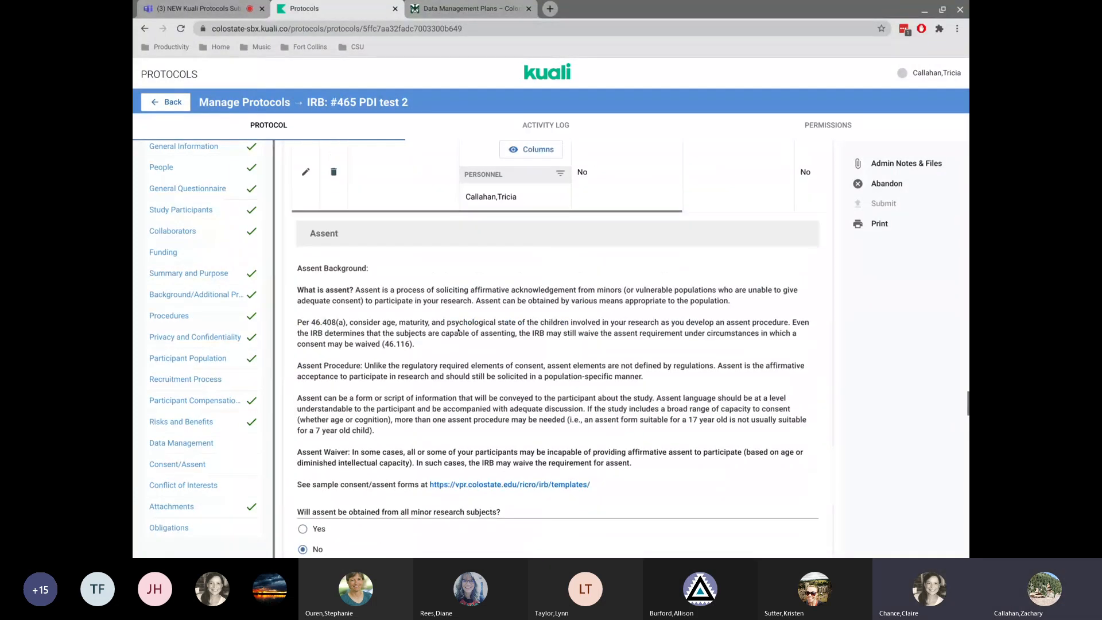
{"action": "scroll", "coordinate": [458, 329], "scroll_direction": "down", "scroll_amount": 1}
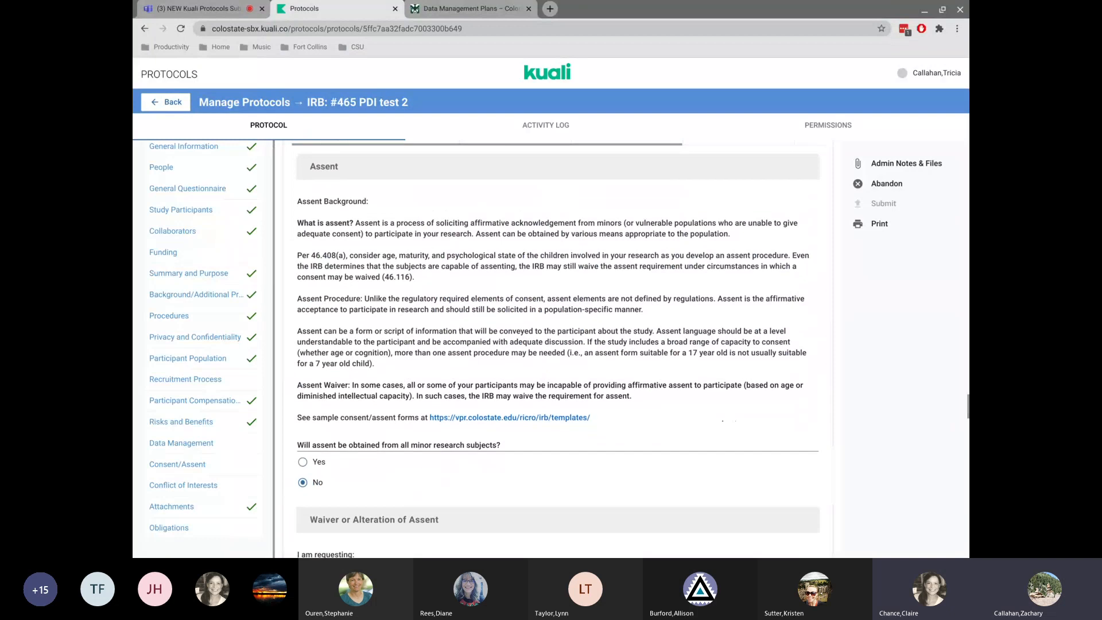
{"action": "scroll", "coordinate": [558, 349], "scroll_direction": "up", "scroll_amount": 5}
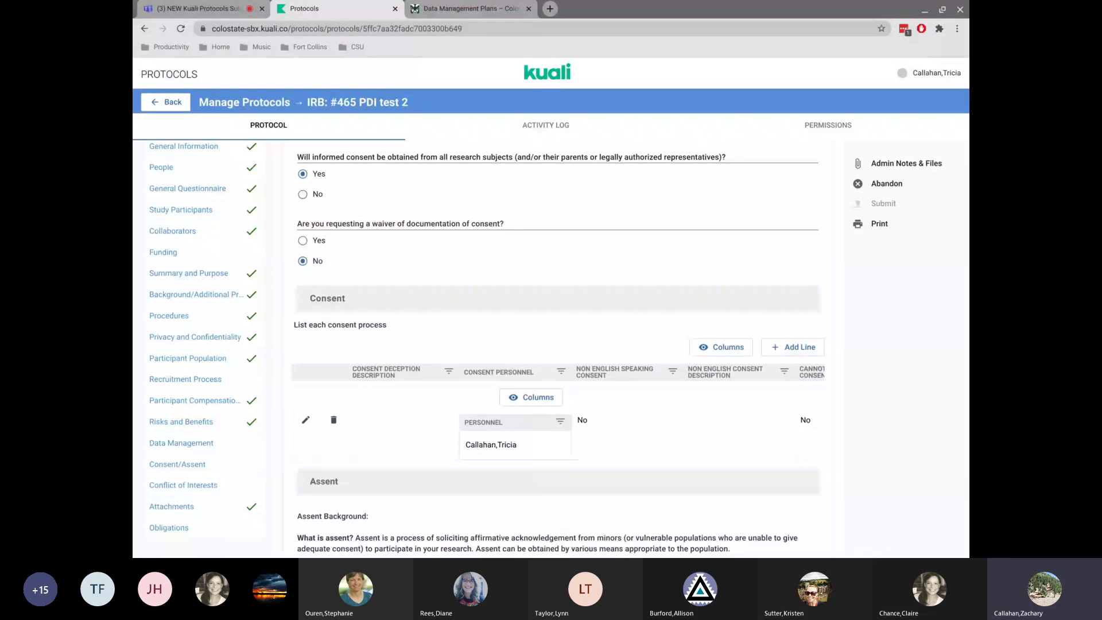
{"action": "left_click", "coordinate": [170, 102]}
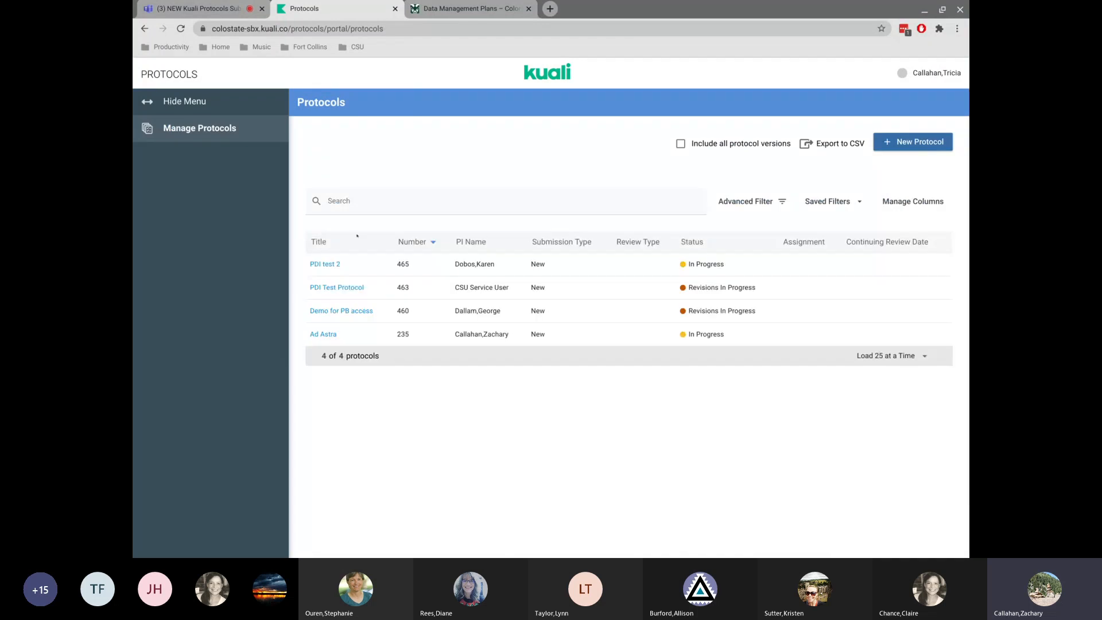
{"action": "left_click", "coordinate": [324, 265]}
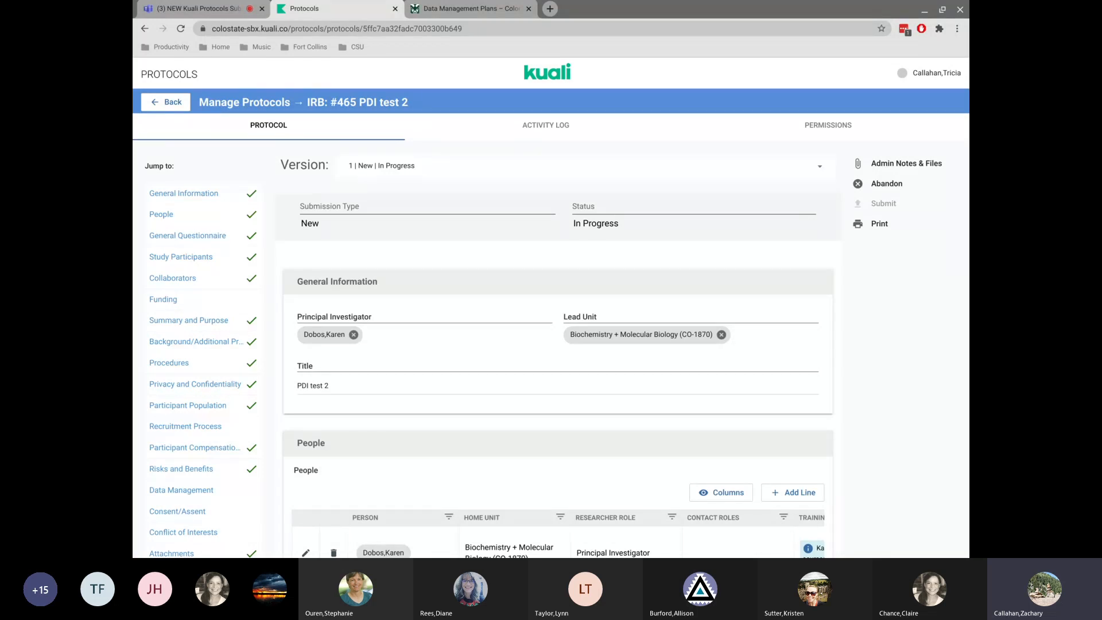
Scroll through the reopened protocol's sections down to the Data Management Plan area.
{"action": "scroll", "coordinate": [469, 364], "scroll_direction": "down", "scroll_amount": 20}
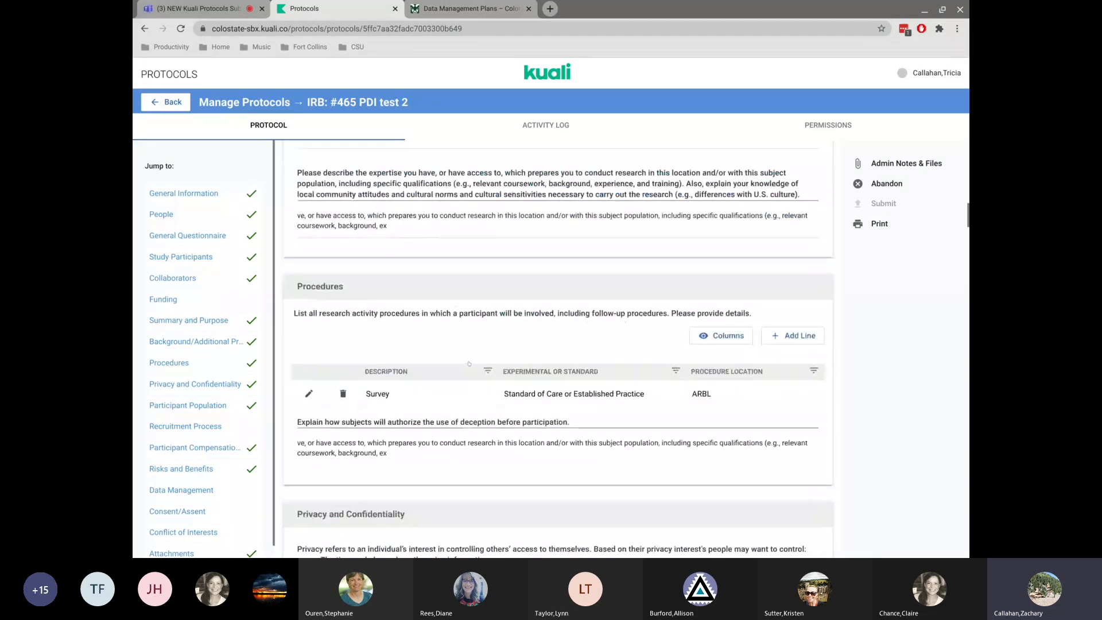
{"action": "scroll", "coordinate": [469, 364], "scroll_direction": "down", "scroll_amount": 15}
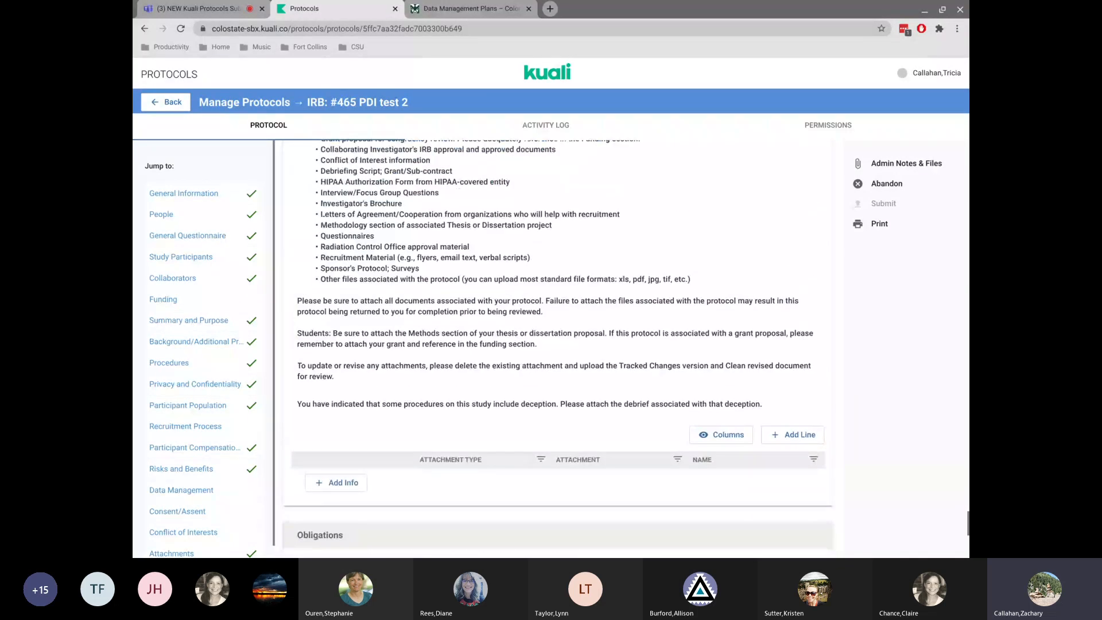
{"action": "scroll", "coordinate": [557, 345], "scroll_direction": "up", "scroll_amount": 10}
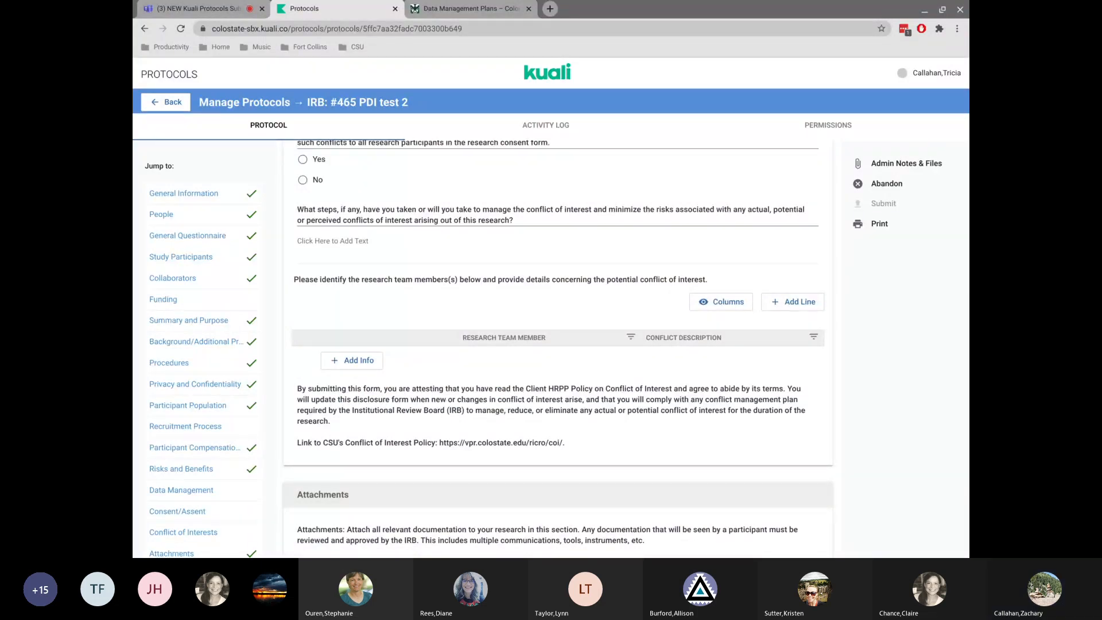
{"action": "left_click", "coordinate": [190, 490]}
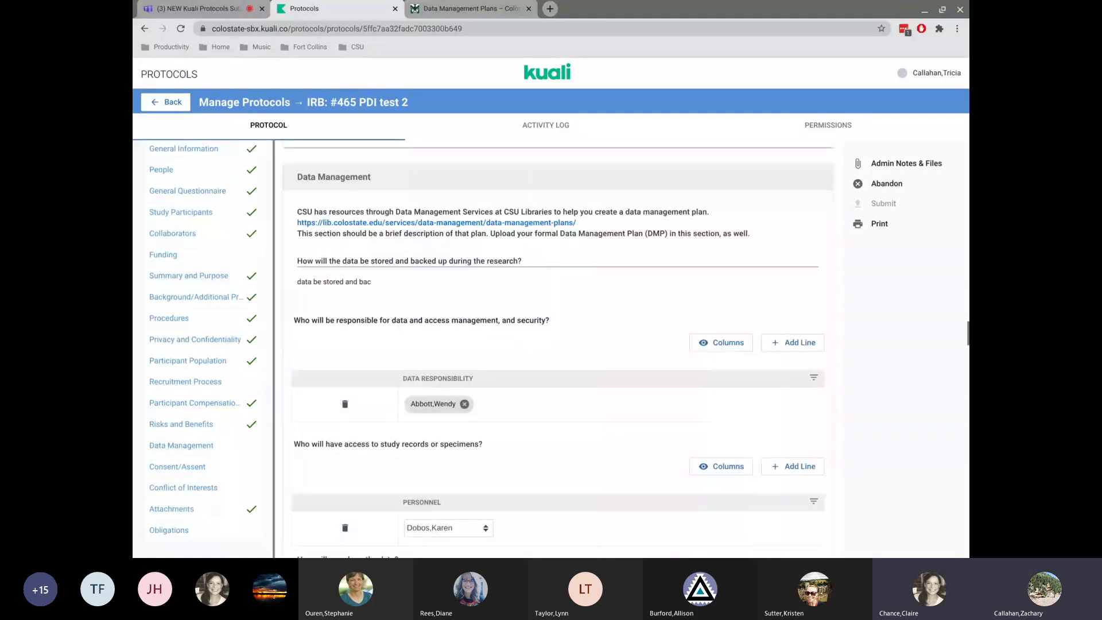
{"action": "scroll", "coordinate": [528, 396], "scroll_direction": "down", "scroll_amount": 4}
{"action": "scroll", "coordinate": [527, 397], "scroll_direction": "down", "scroll_amount": 2}
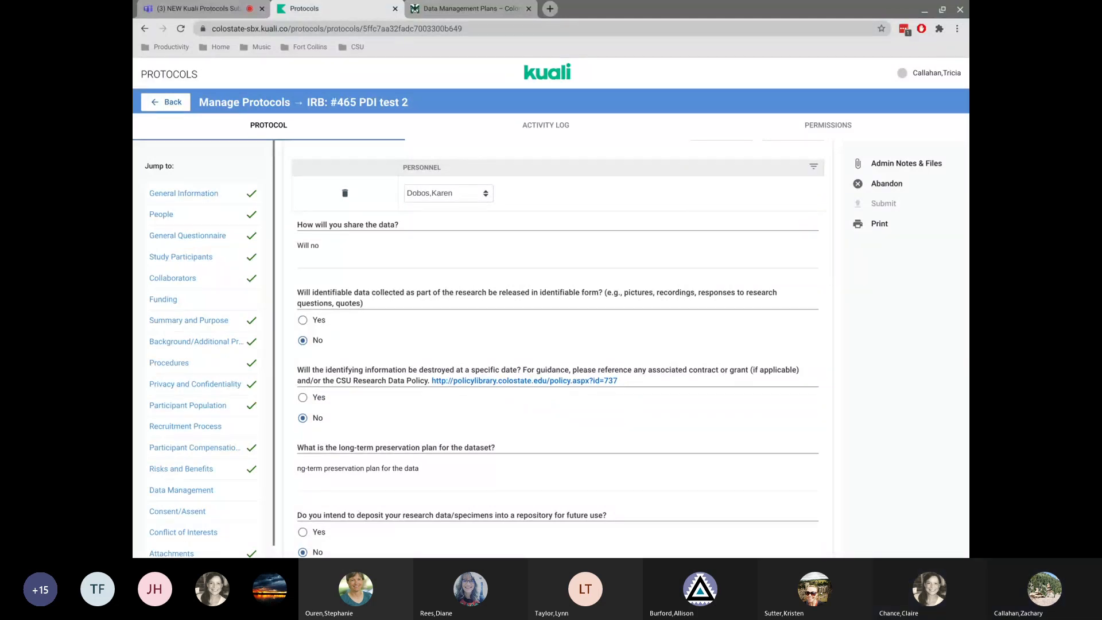
{"action": "scroll", "coordinate": [406, 312], "scroll_direction": "down", "scroll_amount": 6}
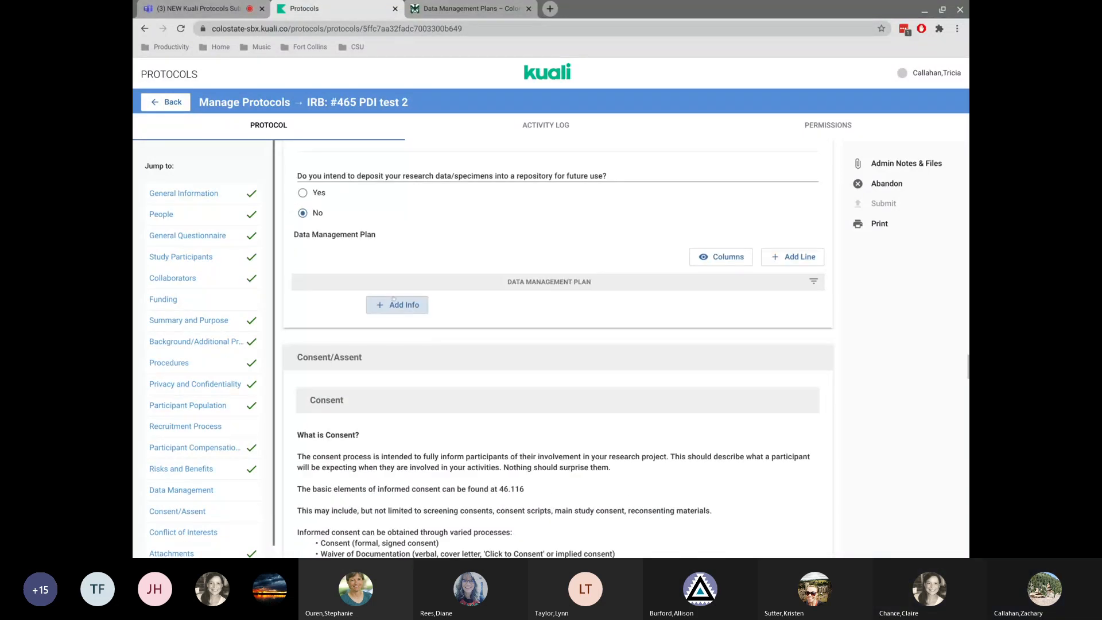
Add an empty Data Management Plan file row and delete it again.
{"action": "left_click", "coordinate": [394, 300]}
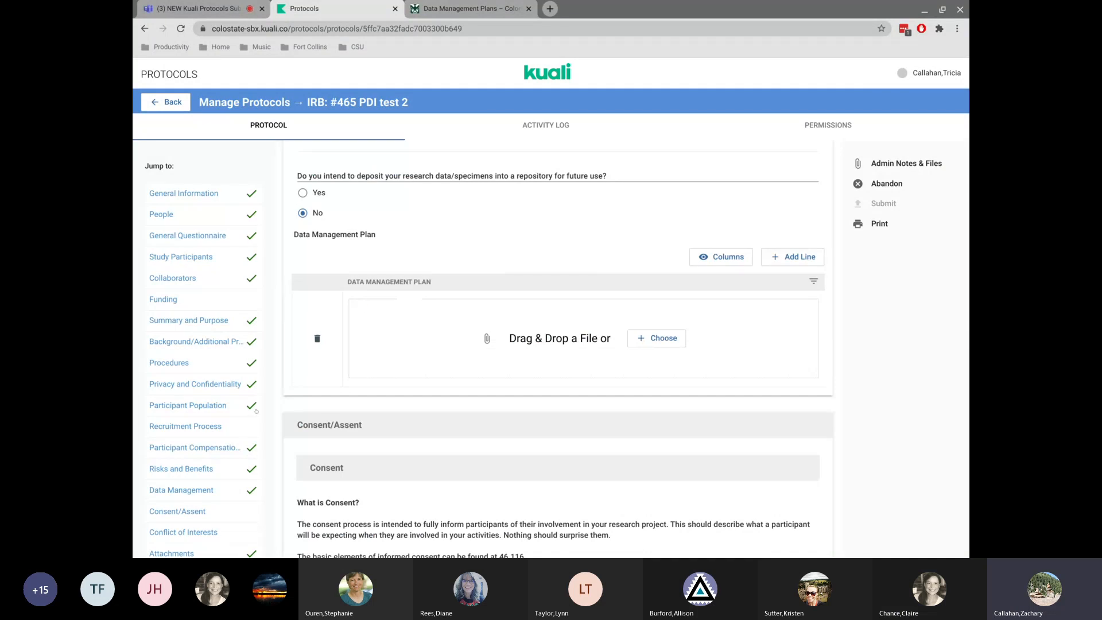
{"action": "left_click", "coordinate": [317, 338]}
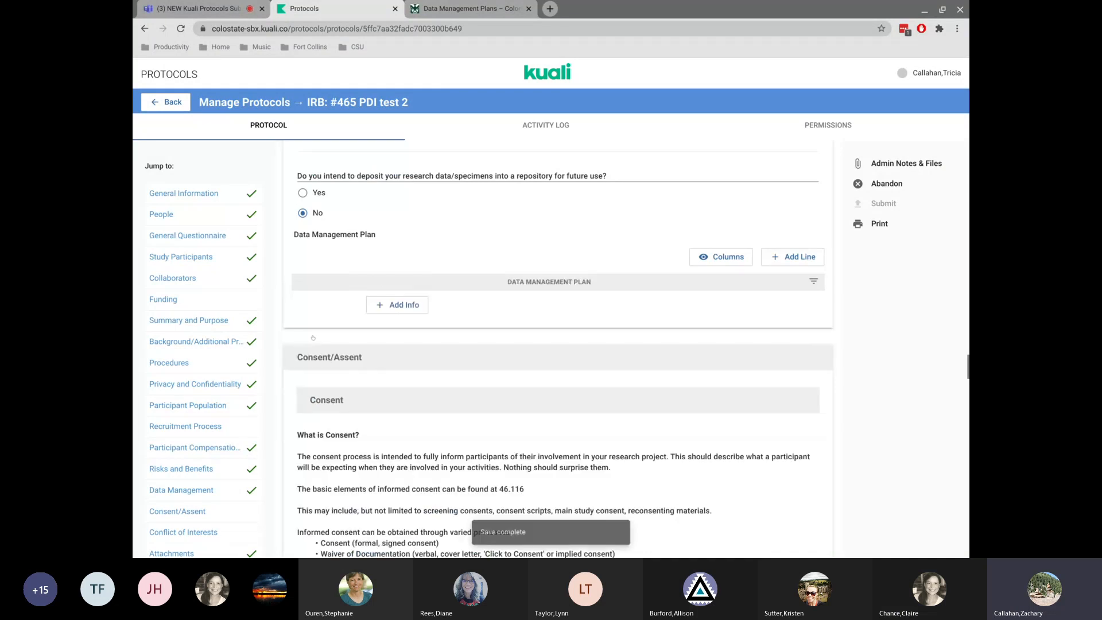
In Consent/Assent, change the answer on obtaining assent from minor research subjects to Yes.
{"action": "scroll", "coordinate": [460, 474], "scroll_direction": "down", "scroll_amount": 7}
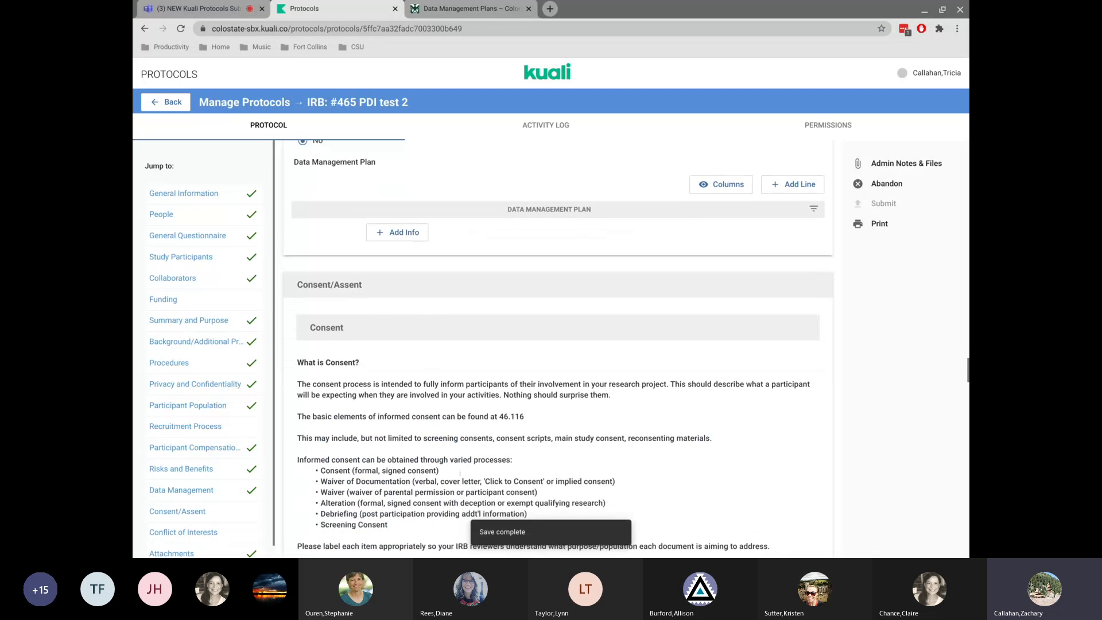
{"action": "left_click", "coordinate": [195, 510]}
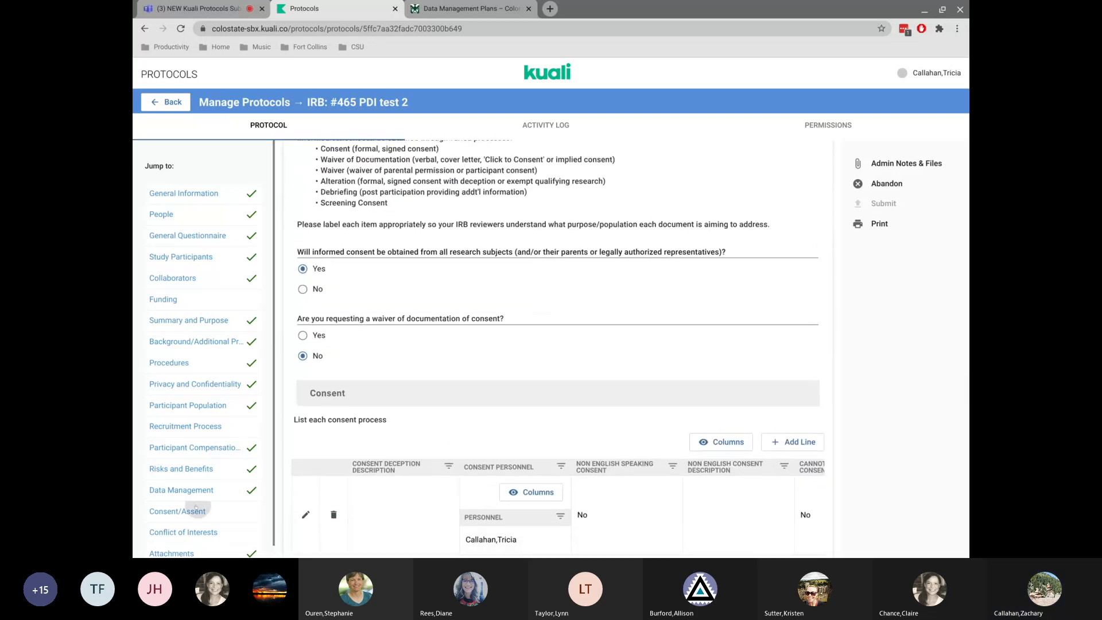
{"action": "scroll", "coordinate": [513, 361], "scroll_direction": "down", "scroll_amount": 1}
{"action": "scroll", "coordinate": [513, 362], "scroll_direction": "down", "scroll_amount": 4}
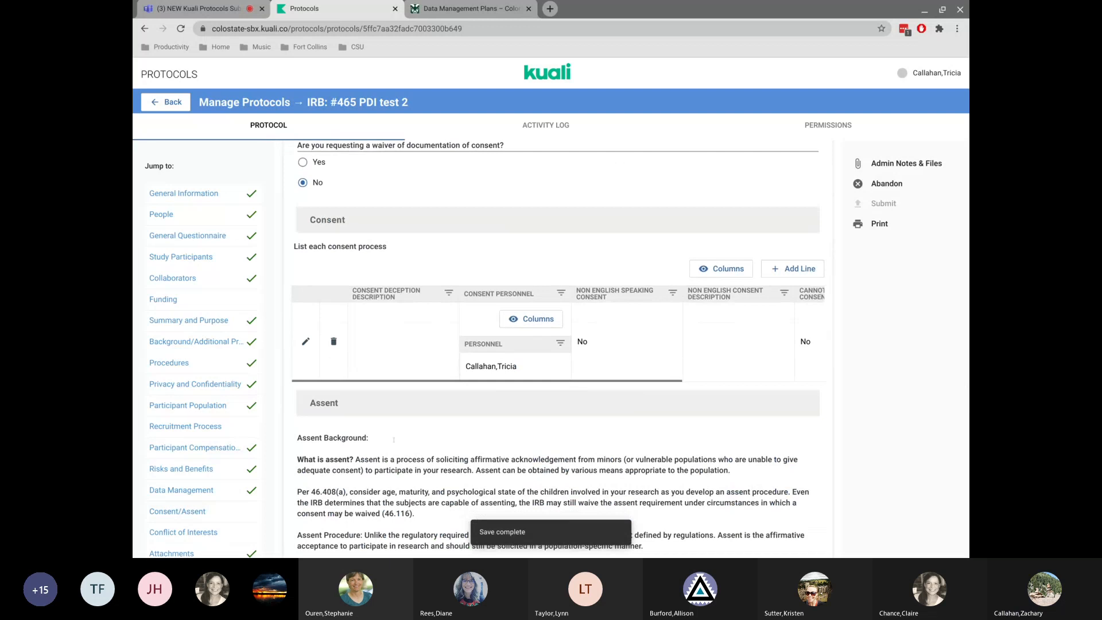
{"action": "scroll", "coordinate": [503, 391], "scroll_direction": "down", "scroll_amount": 10}
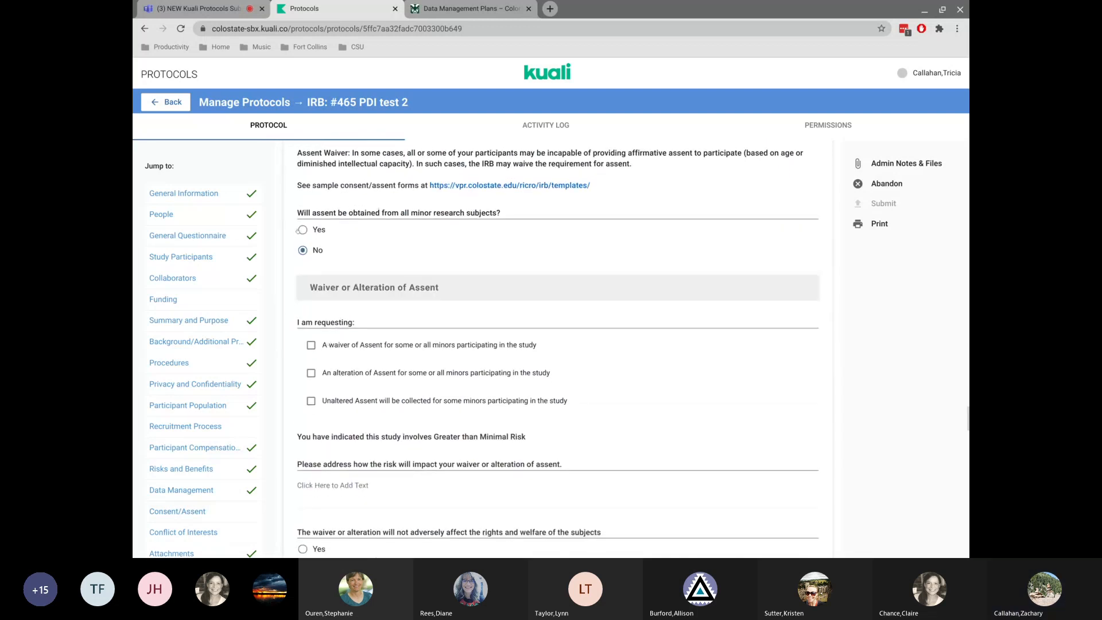
{"action": "left_click", "coordinate": [302, 230]}
Answer No to the first three Conflict of Interests questions about inventions, sponsorship and special compensation.
{"action": "scroll", "coordinate": [379, 421], "scroll_direction": "down", "scroll_amount": 3}
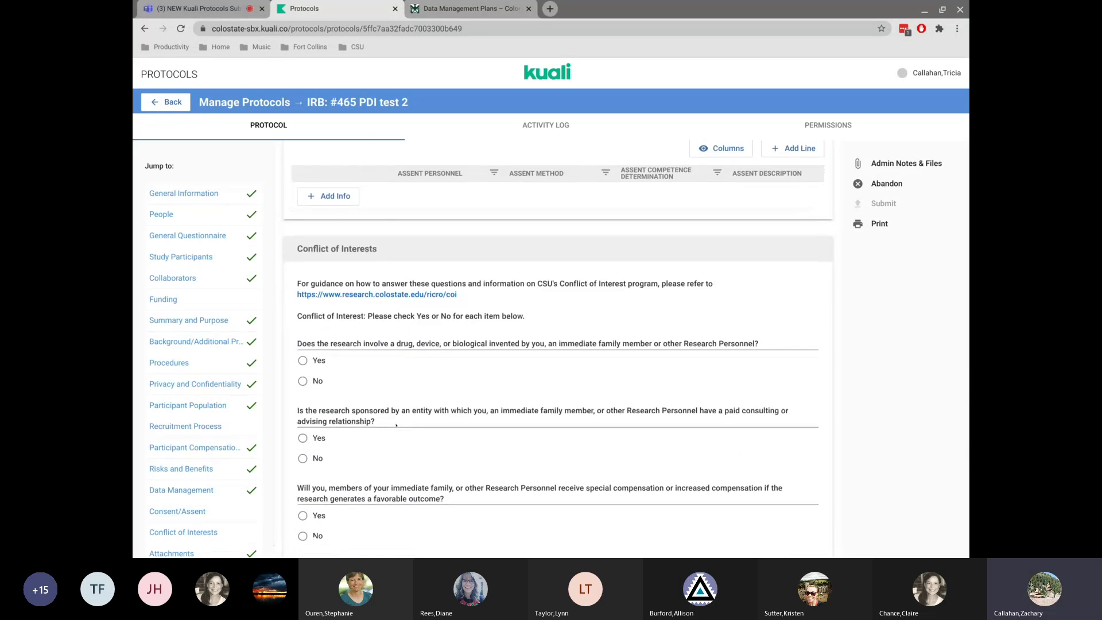
{"action": "scroll", "coordinate": [402, 240], "scroll_direction": "down", "scroll_amount": 1}
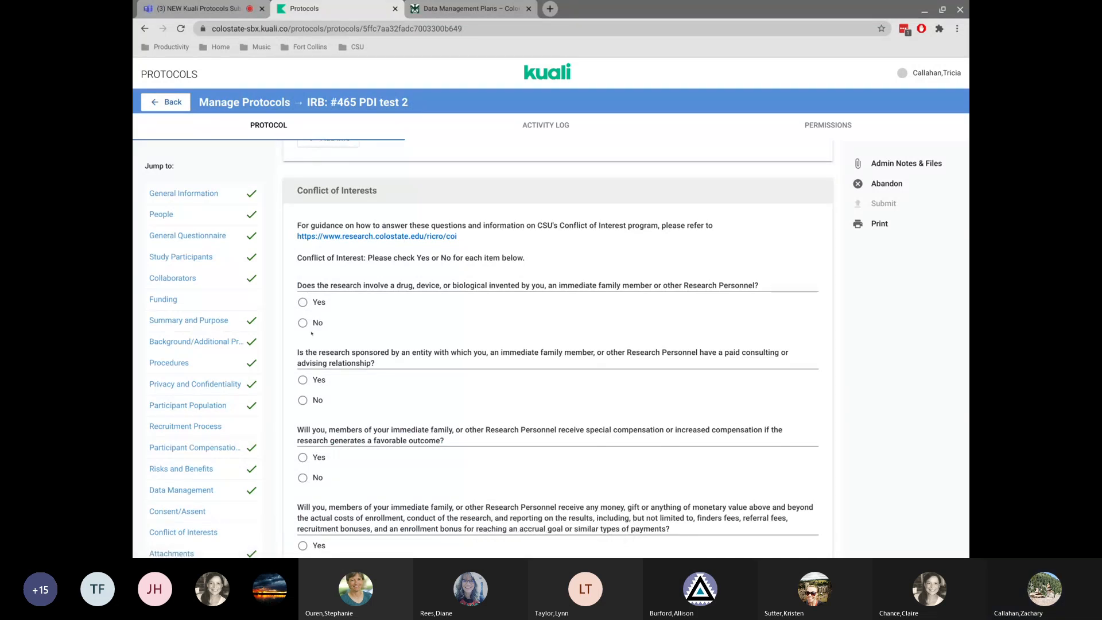
{"action": "left_click", "coordinate": [302, 325]}
{"action": "left_click", "coordinate": [302, 401]}
{"action": "left_click", "coordinate": [302, 476]}
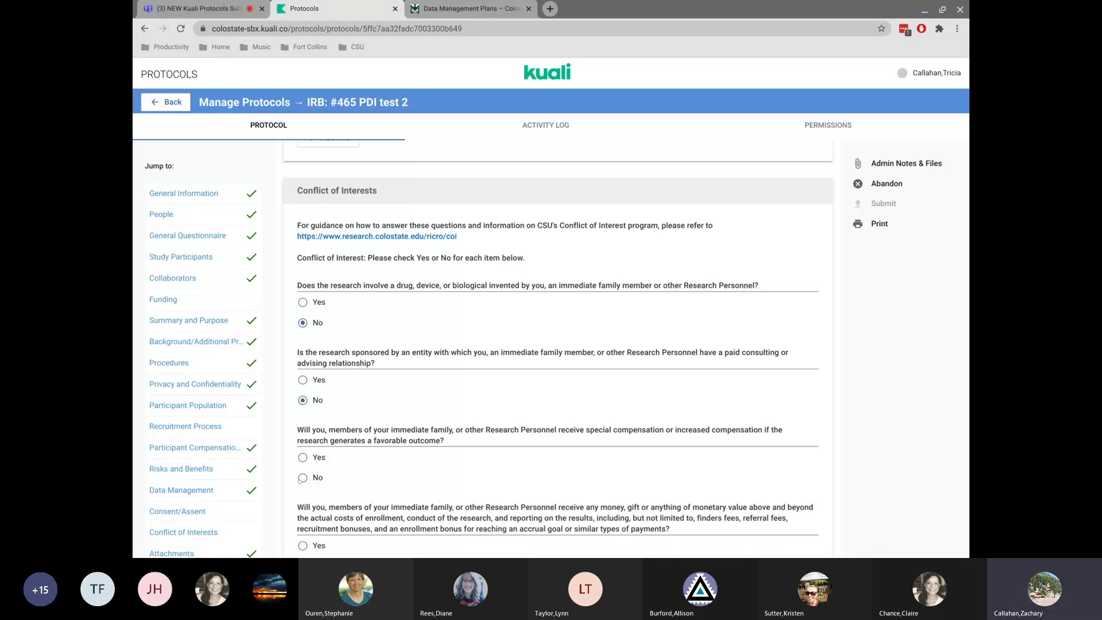
Answer No to the remaining conflict-of-interest and significant financial interest questions on payments, salaries and ownership.
{"action": "scroll", "coordinate": [402, 448], "scroll_direction": "down", "scroll_amount": 5}
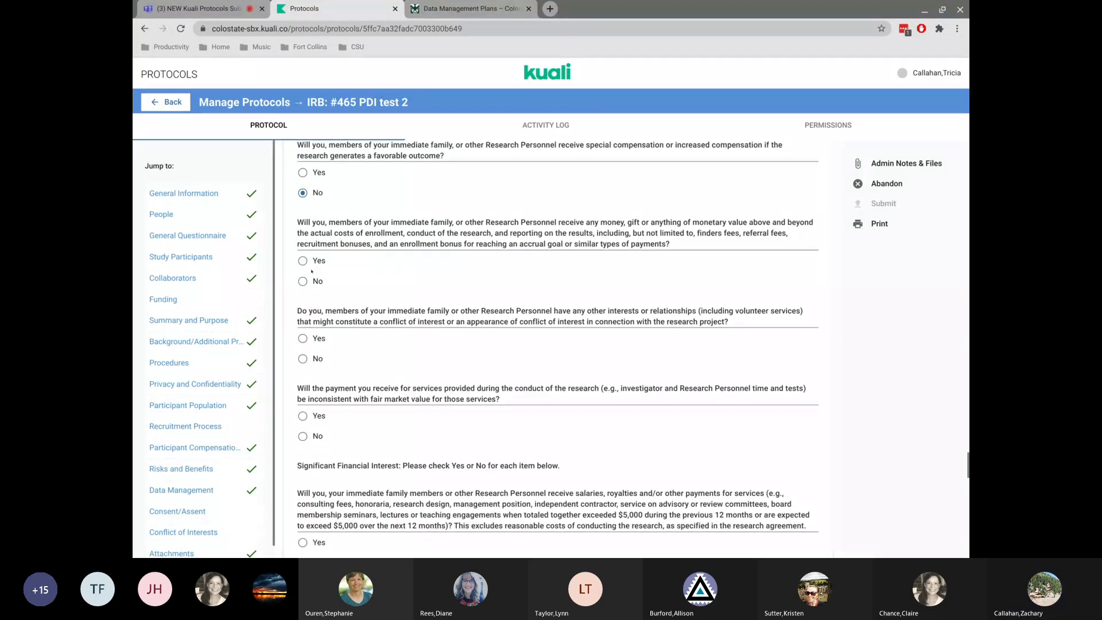
{"action": "left_click", "coordinate": [303, 281]}
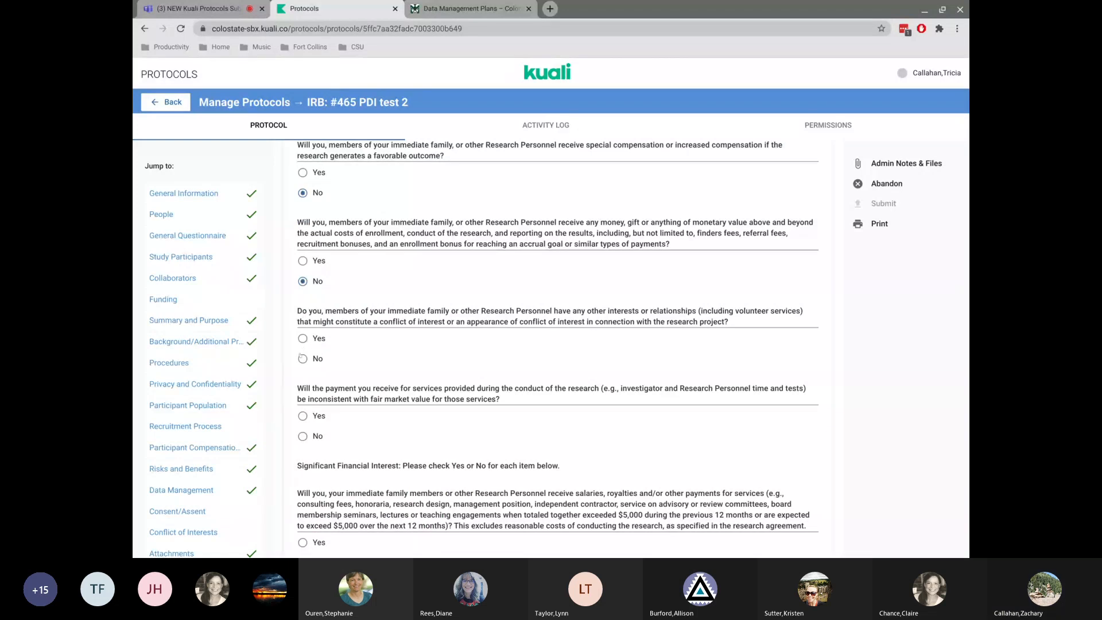
{"action": "left_click", "coordinate": [302, 436]}
{"action": "scroll", "coordinate": [303, 402], "scroll_direction": "down", "scroll_amount": 4}
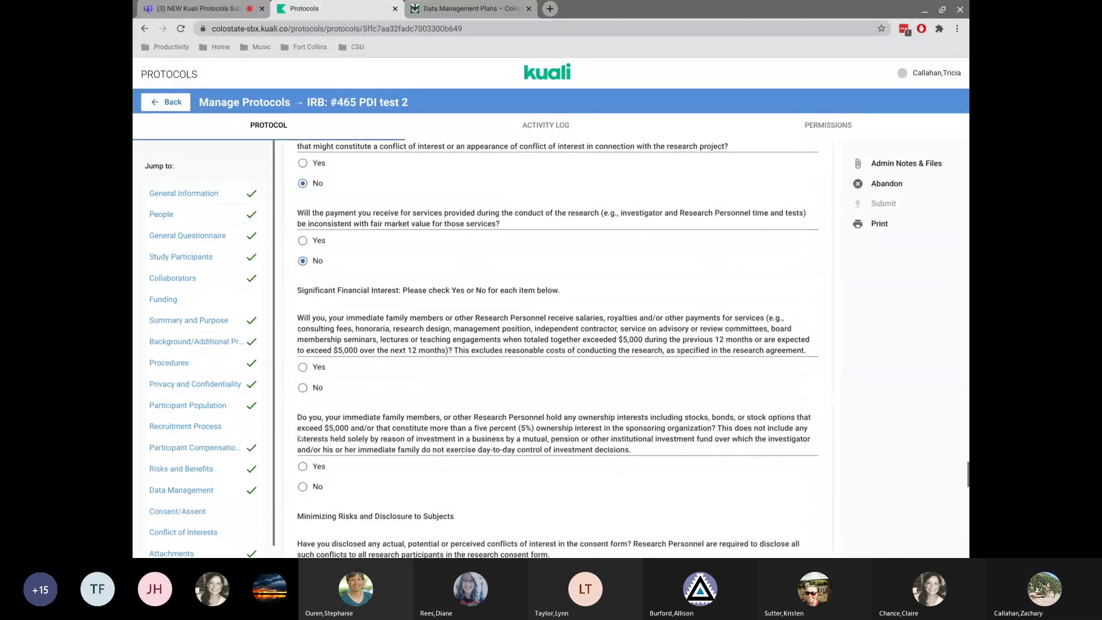
{"action": "left_click", "coordinate": [303, 368]}
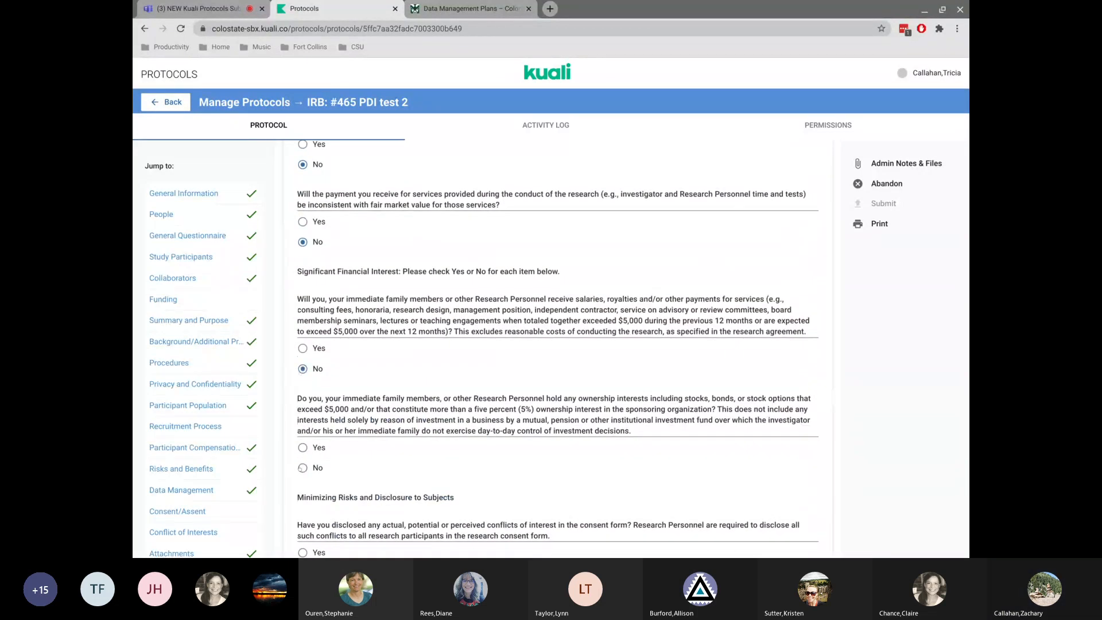
{"action": "left_click", "coordinate": [303, 467]}
{"action": "scroll", "coordinate": [303, 460], "scroll_direction": "down", "scroll_amount": 6}
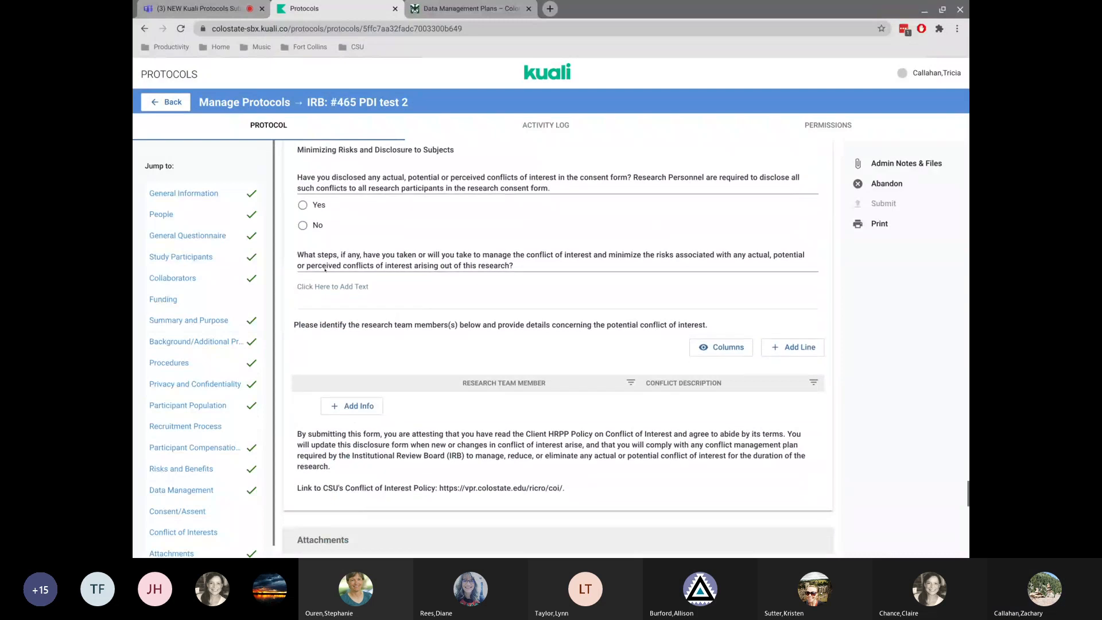
Answer No to disclosing conflicts in the consent form and paste copied text into the conflict-management steps answer.
{"action": "left_click", "coordinate": [303, 225]}
{"action": "left_click_drag", "start_coordinate": [351, 255], "coordinate": [438, 265]}
{"action": "key", "text": "ctrl+c"}
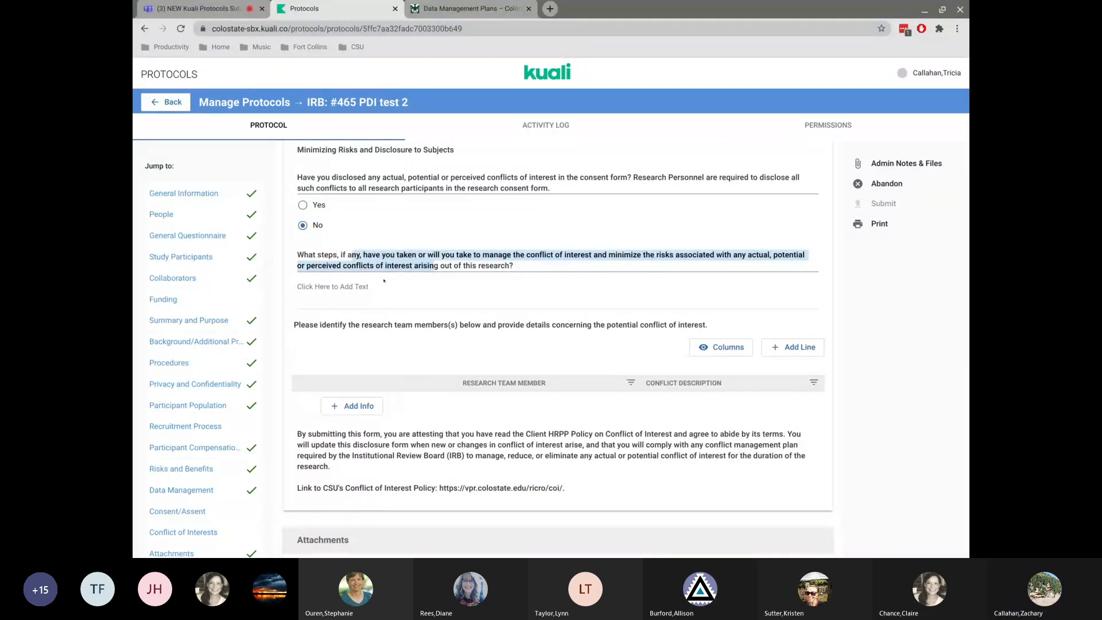
{"action": "left_click", "coordinate": [367, 286]}
{"action": "key", "text": "ctrl+v"}
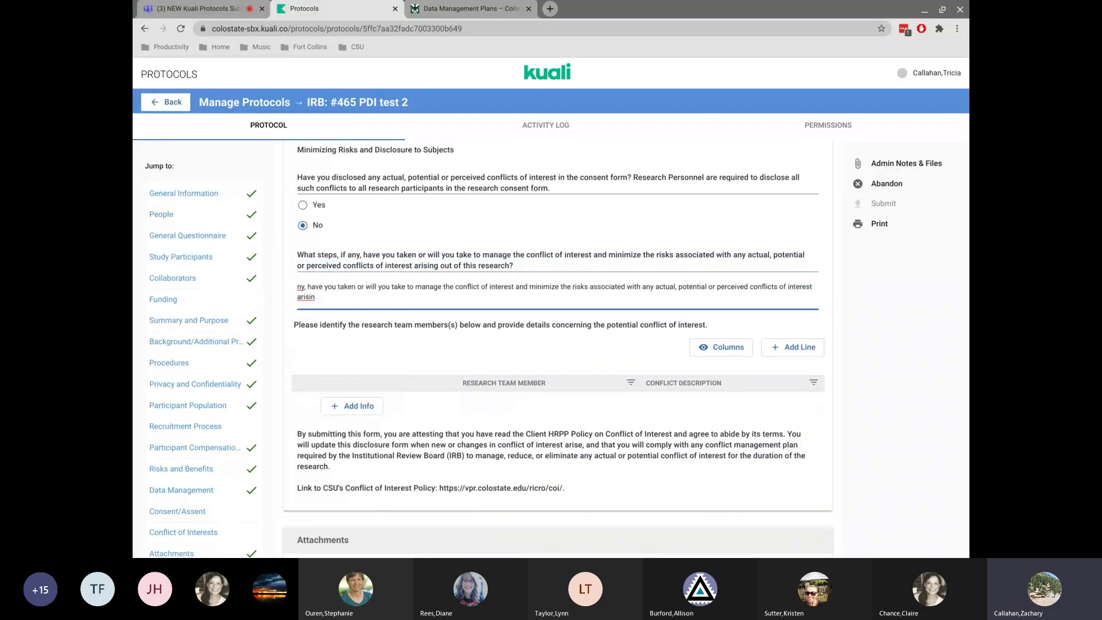
Add an attachment of type Data Management Plan using the file Kuali IRB PDI .pptx.
{"action": "scroll", "coordinate": [344, 276], "scroll_direction": "down", "scroll_amount": 3}
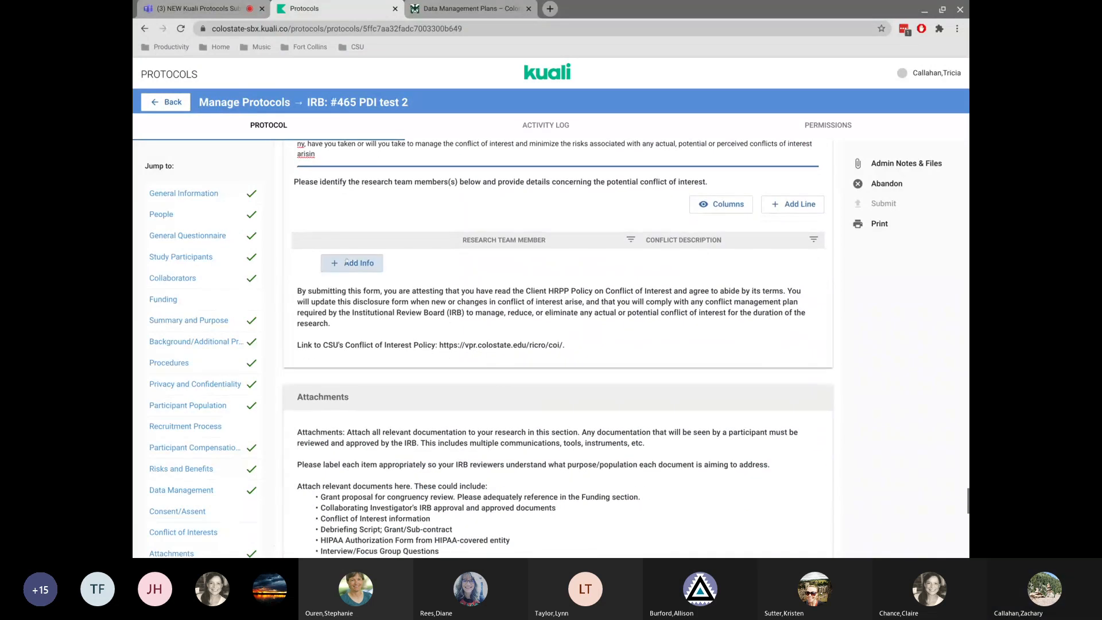
{"action": "scroll", "coordinate": [345, 261], "scroll_direction": "down", "scroll_amount": 4}
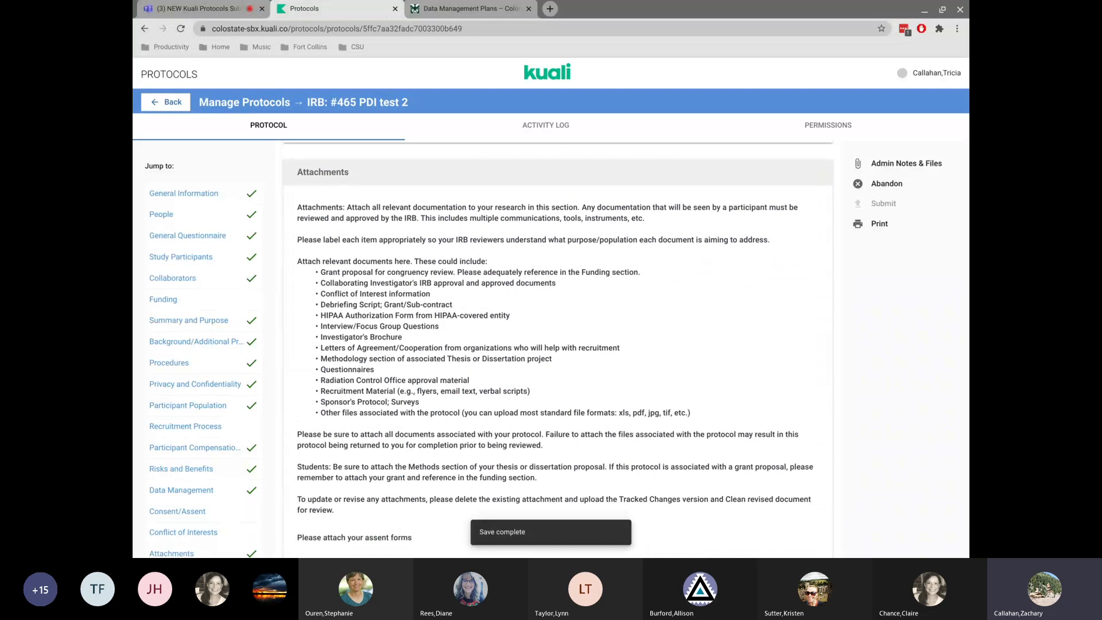
{"action": "scroll", "coordinate": [157, 440], "scroll_direction": "down", "scroll_amount": 1}
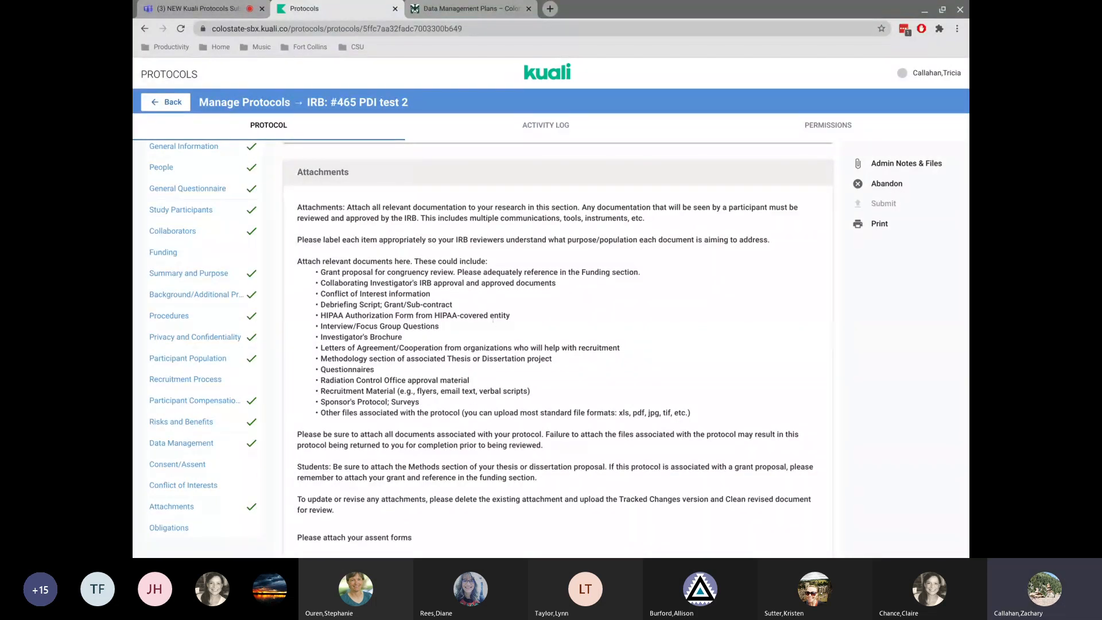
{"action": "scroll", "coordinate": [492, 322], "scroll_direction": "down", "scroll_amount": 2}
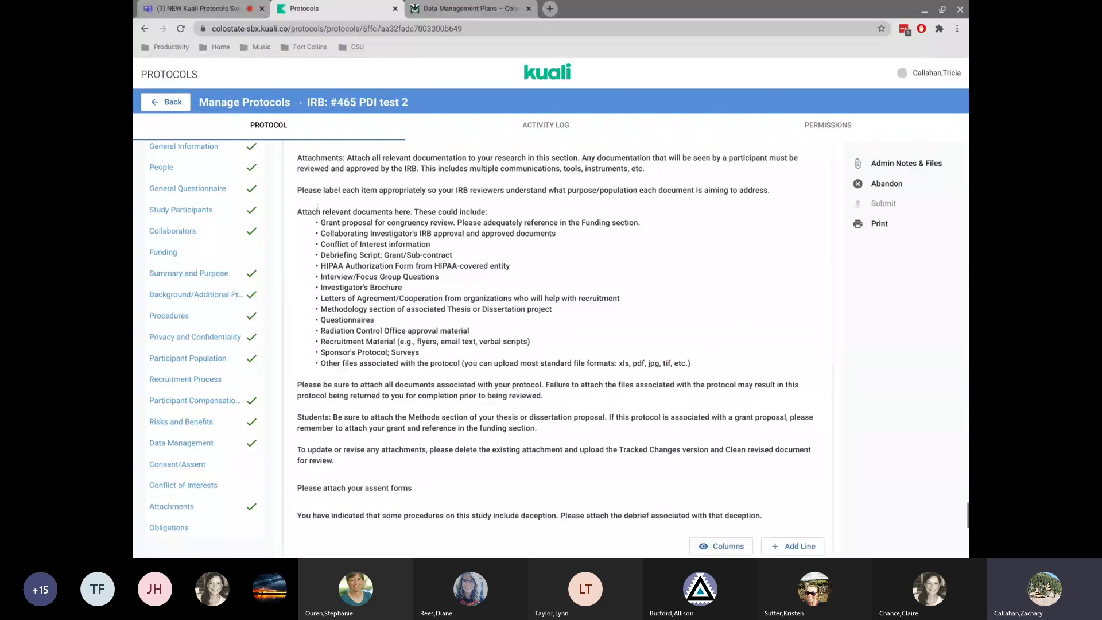
{"action": "scroll", "coordinate": [403, 327], "scroll_direction": "down", "scroll_amount": 6}
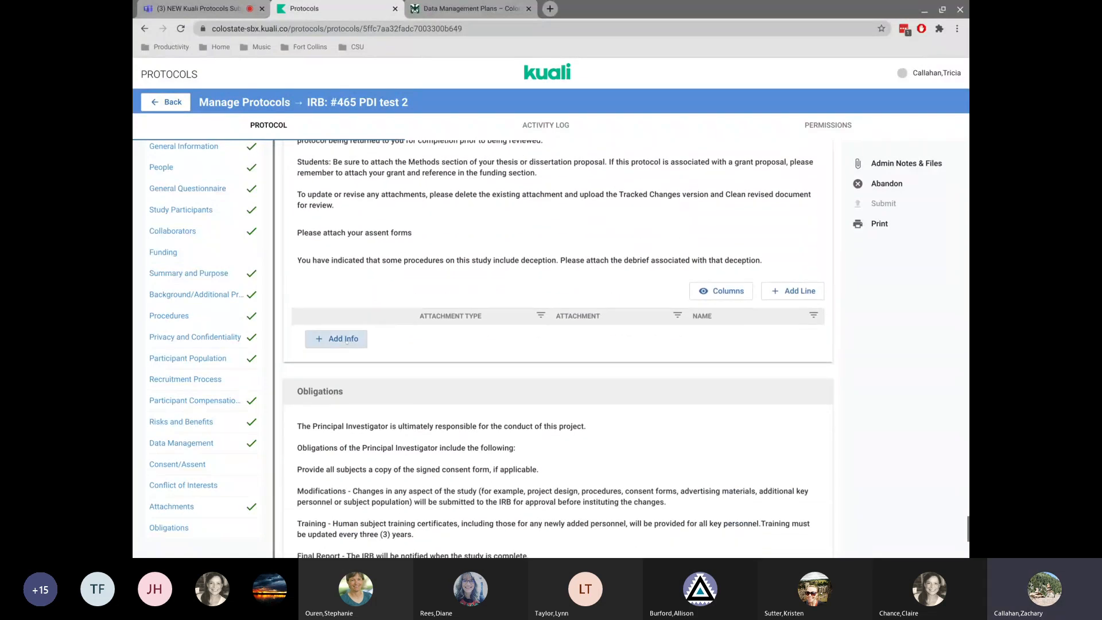
{"action": "left_click", "coordinate": [347, 341]}
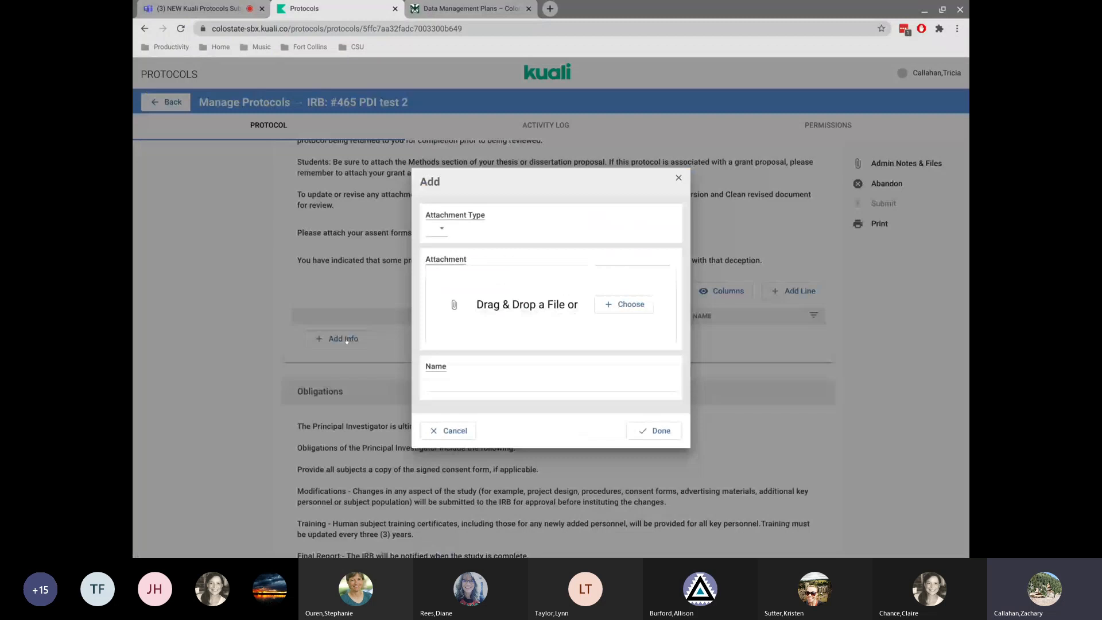
{"action": "left_click", "coordinate": [438, 229]}
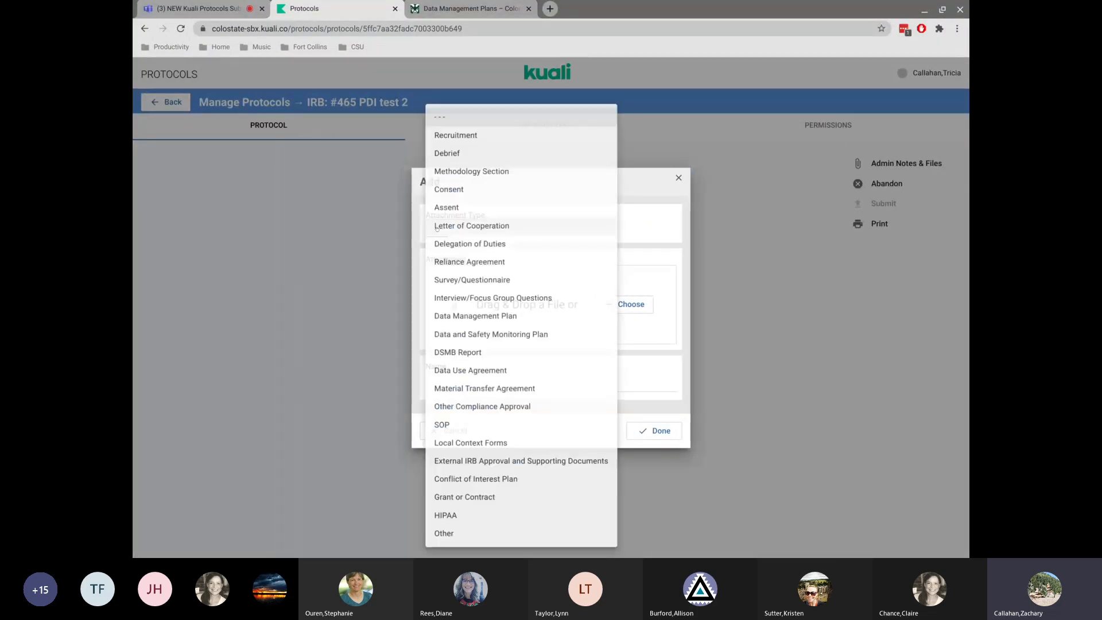
{"action": "left_click", "coordinate": [437, 228]}
{"action": "left_click", "coordinate": [437, 229]}
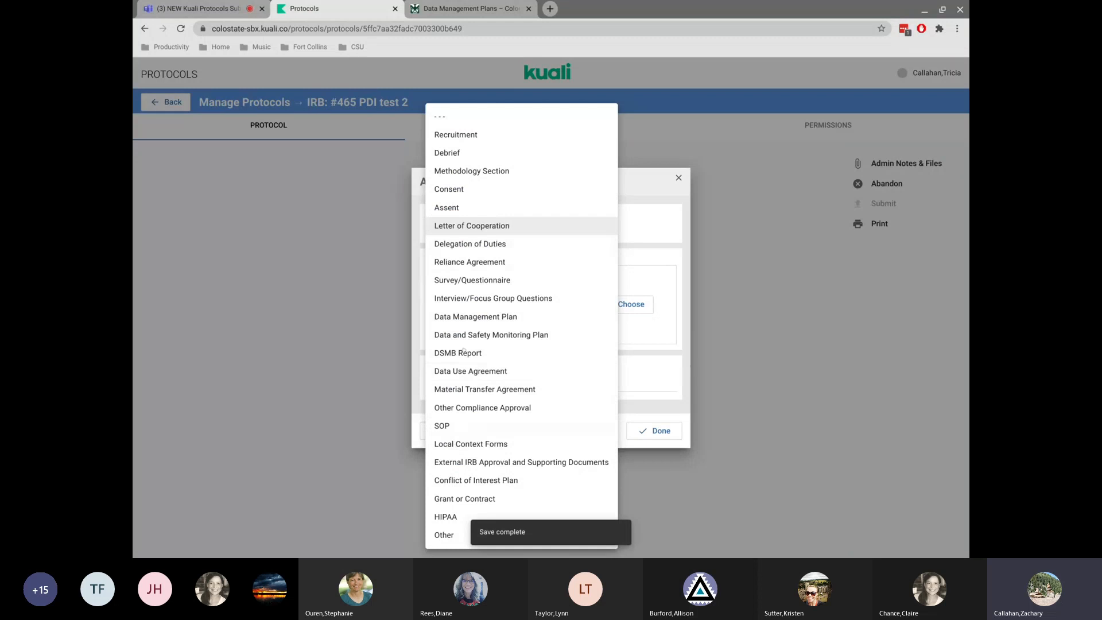
{"action": "left_click", "coordinate": [465, 318]}
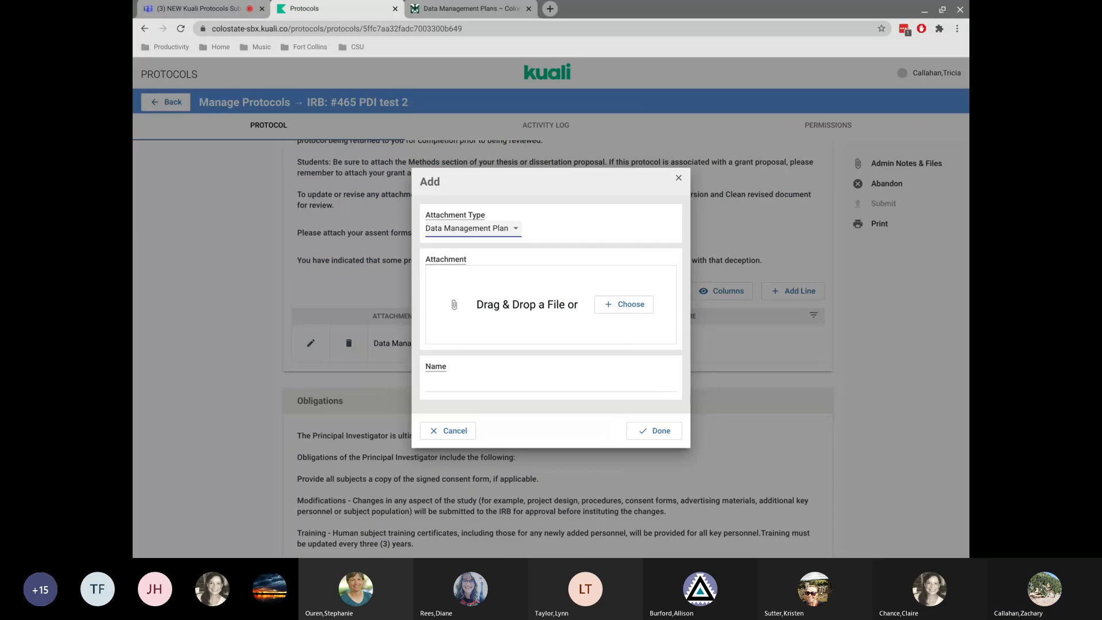
{"action": "left_click", "coordinate": [613, 304]}
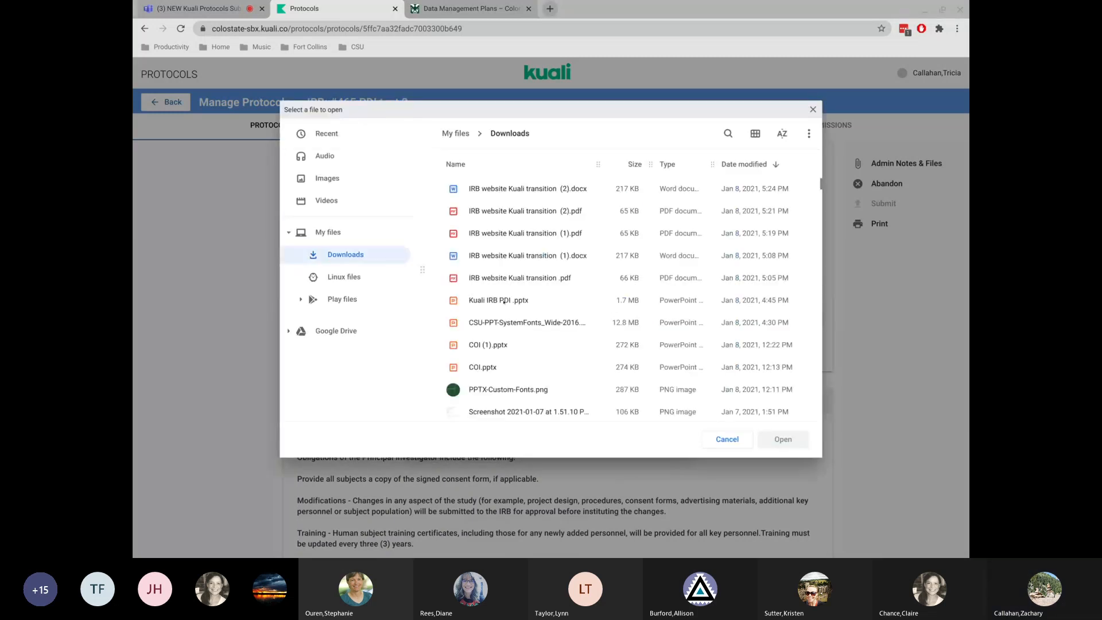
{"action": "double_click", "coordinate": [504, 301]}
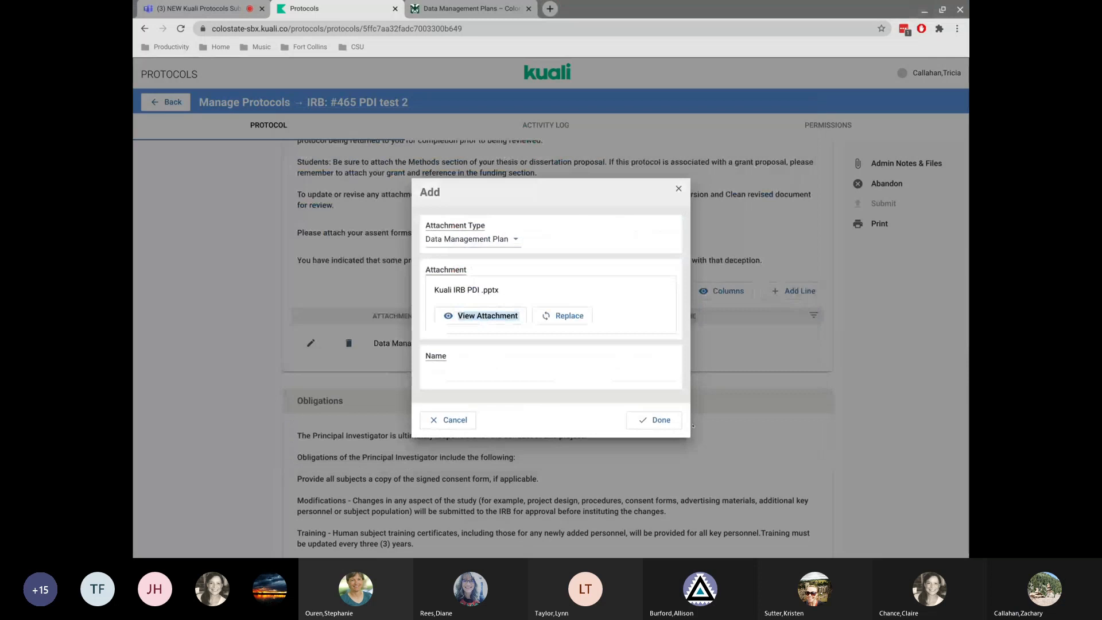
{"action": "left_click", "coordinate": [653, 396]}
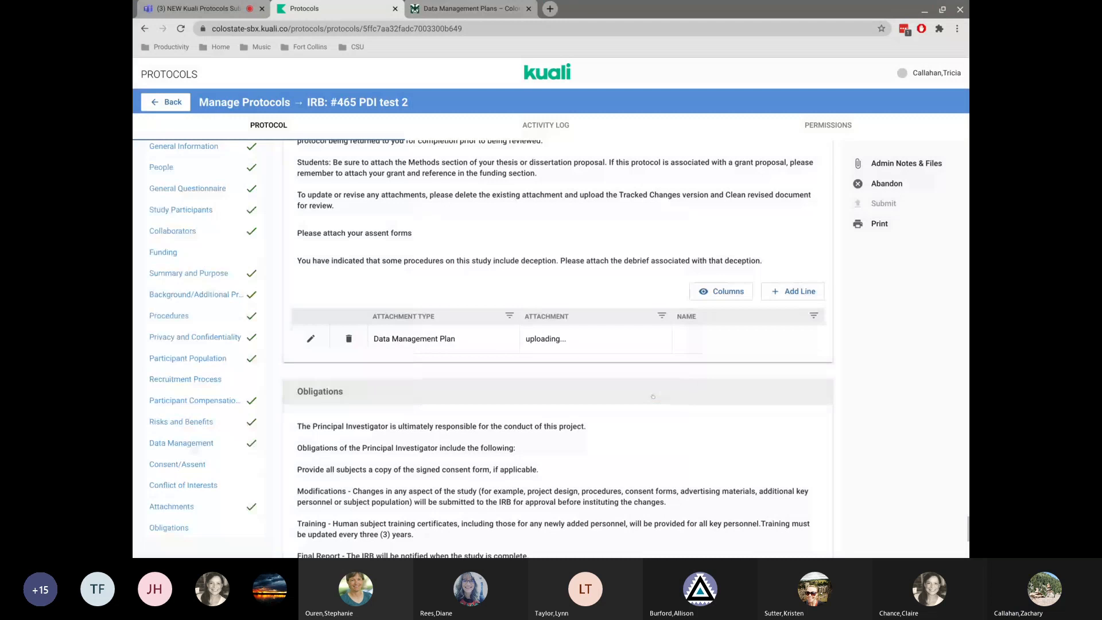
In Obligations, check both boxes confirming the Principal Investigator has read and agrees to the obligations.
{"action": "scroll", "coordinate": [558, 345], "scroll_direction": "down", "scroll_amount": 6}
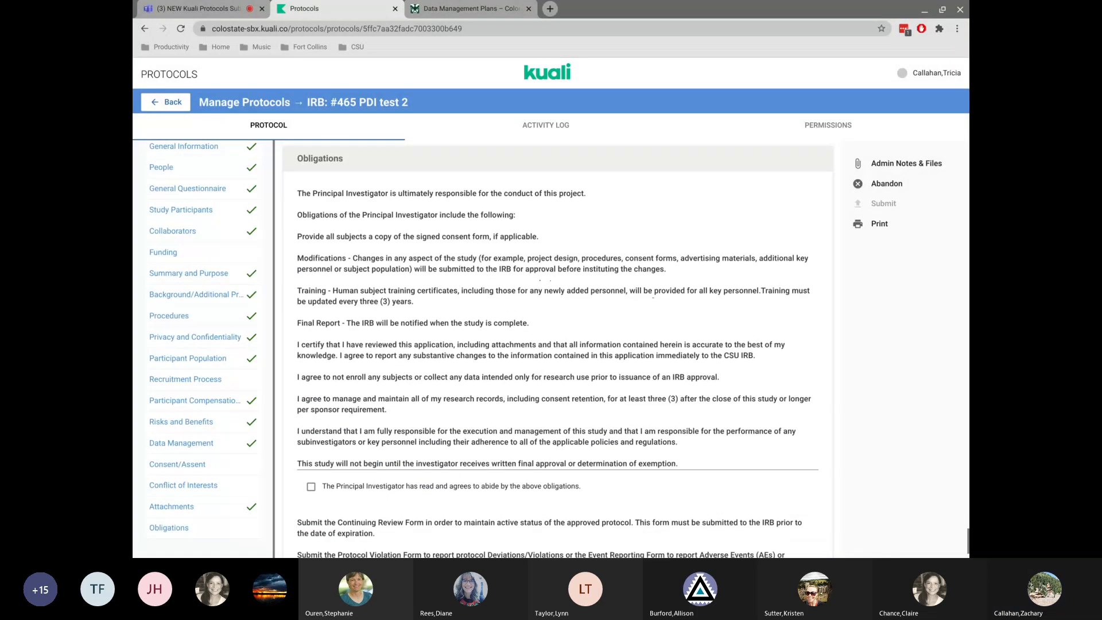
{"action": "scroll", "coordinate": [310, 166], "scroll_direction": "up", "scroll_amount": 1}
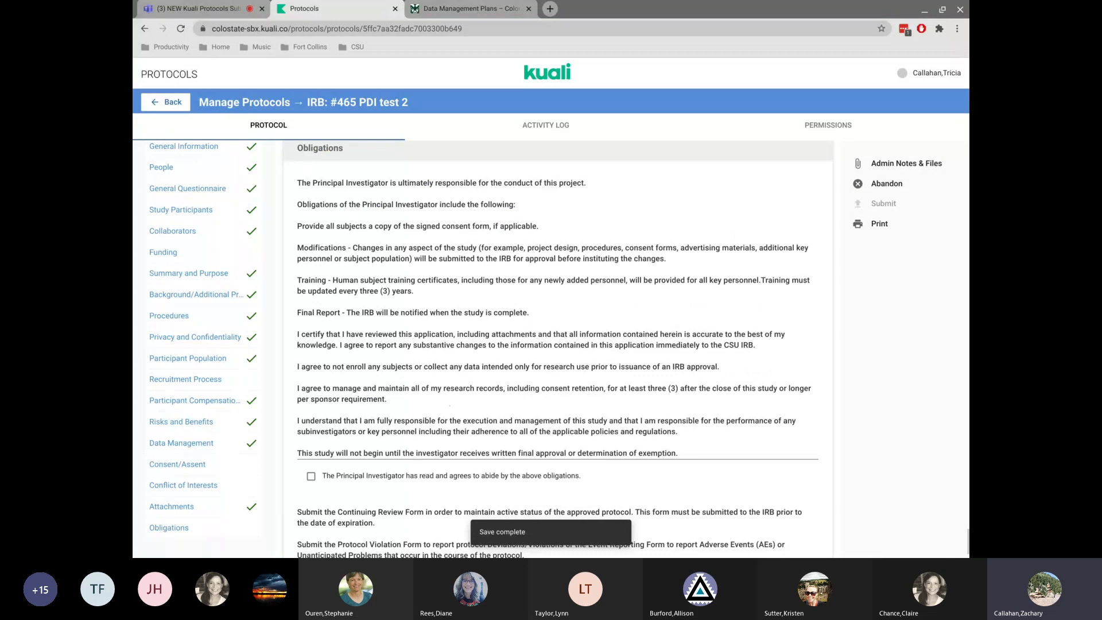
{"action": "scroll", "coordinate": [331, 394], "scroll_direction": "down", "scroll_amount": 2}
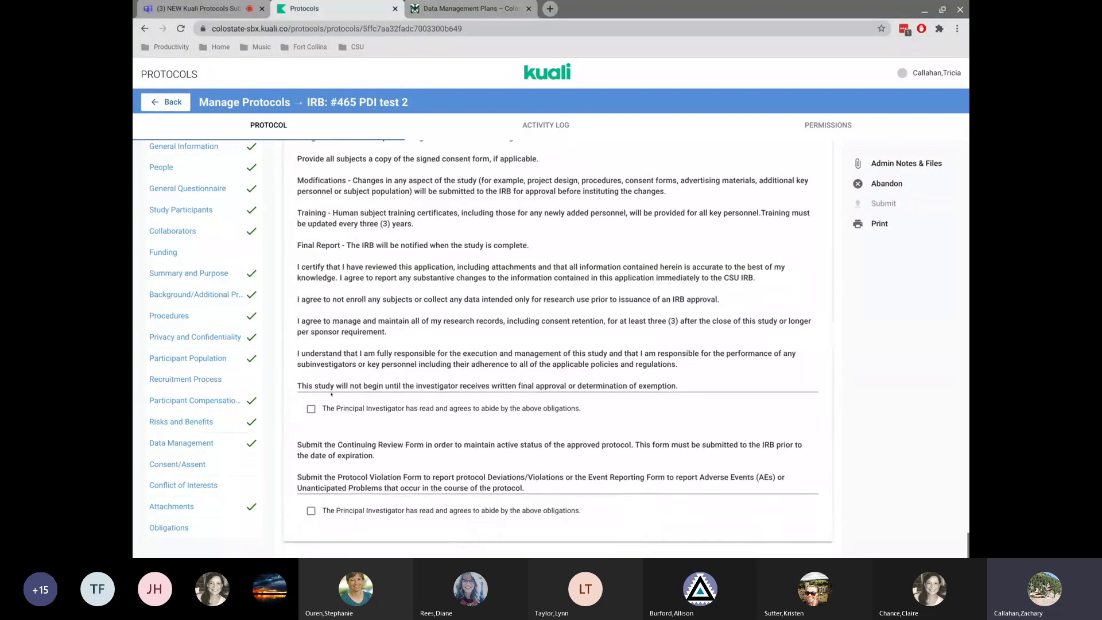
{"action": "left_click", "coordinate": [311, 409]}
{"action": "left_click", "coordinate": [311, 511]}
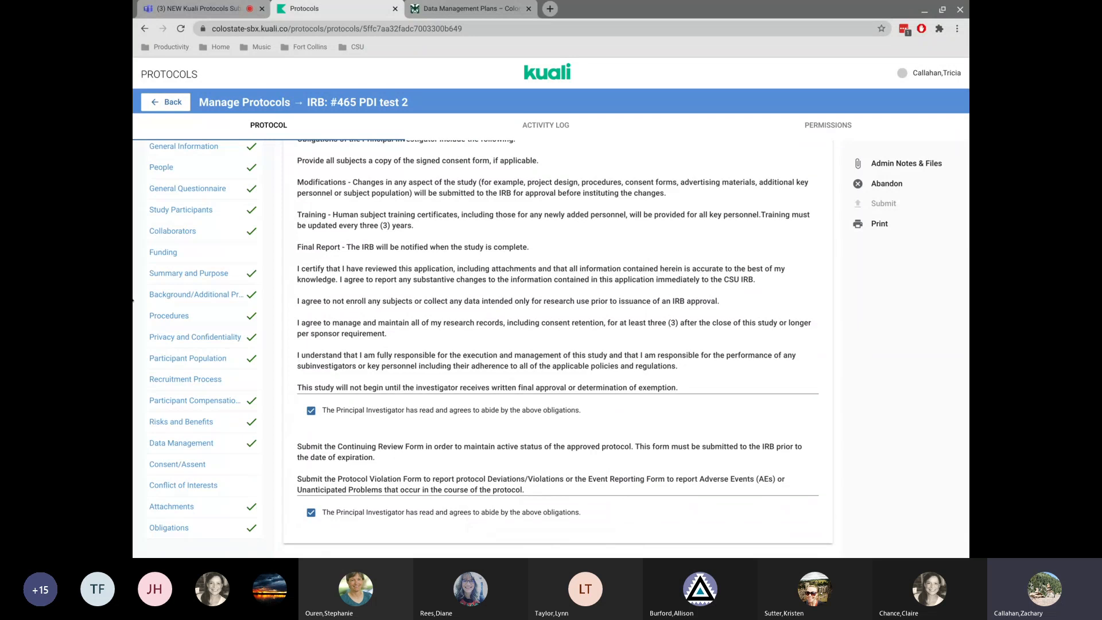
Try to submit the protocol.
{"action": "left_click", "coordinate": [177, 252]}
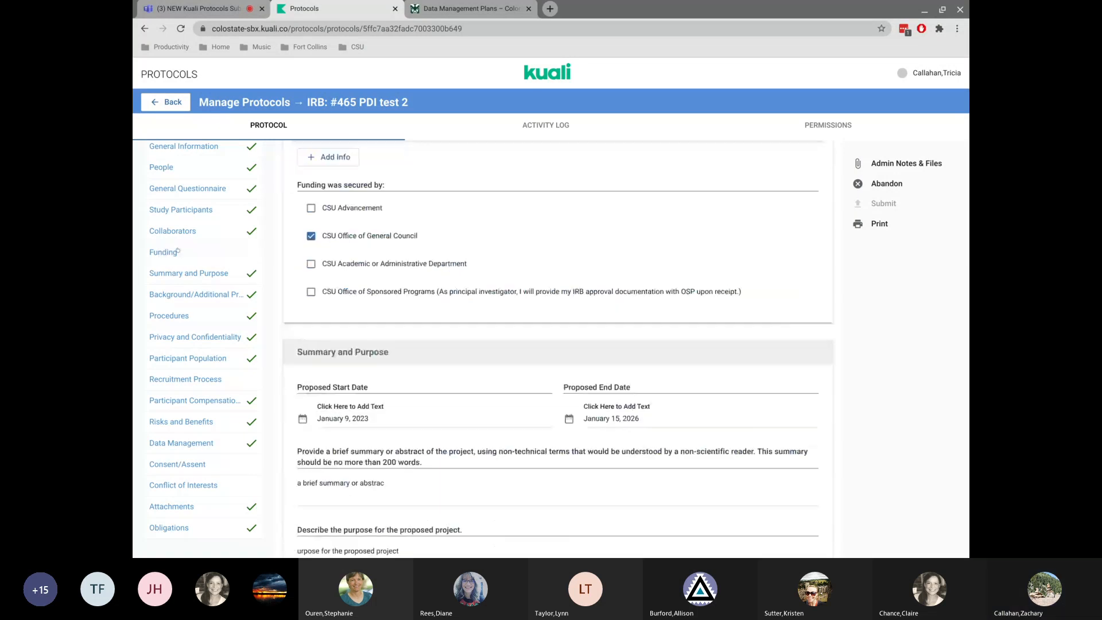
{"action": "scroll", "coordinate": [626, 293], "scroll_direction": "up", "scroll_amount": 20}
{"action": "double_click", "coordinate": [873, 208]}
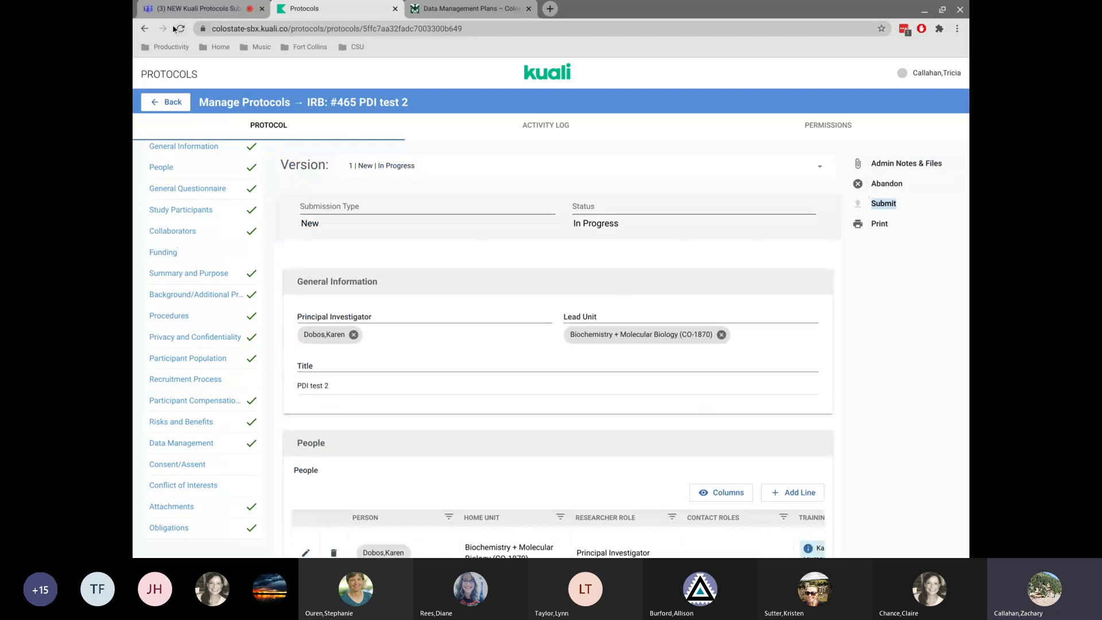
{"action": "left_click", "coordinate": [927, 329]}
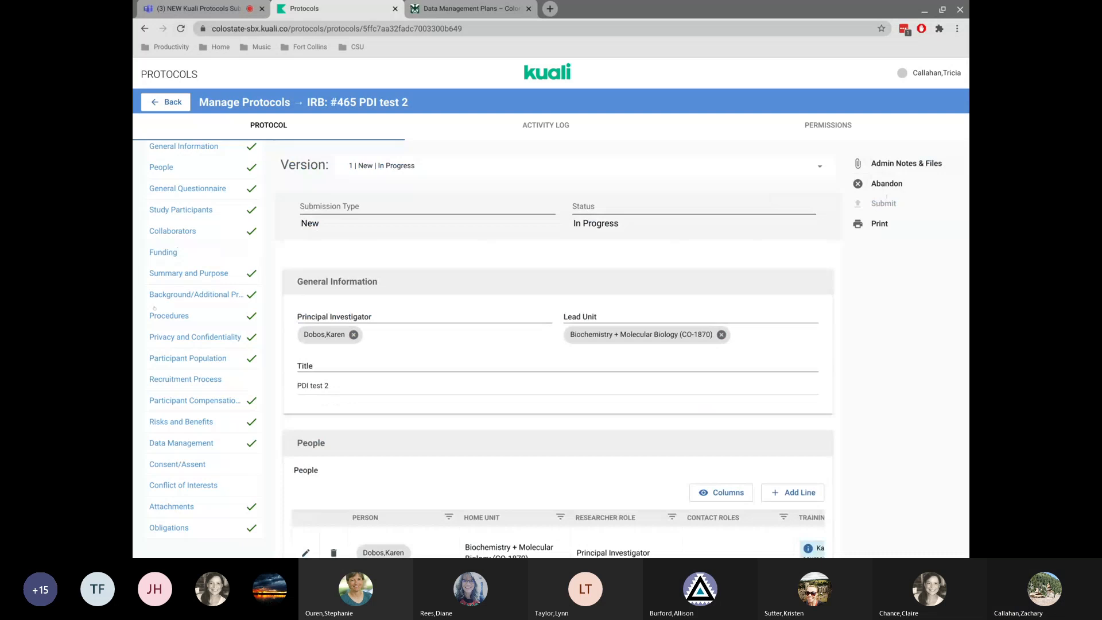
Add a Research Board funding source, answering Yes to the study occurring at CSU and marking it Prime.
{"action": "left_click", "coordinate": [165, 253]}
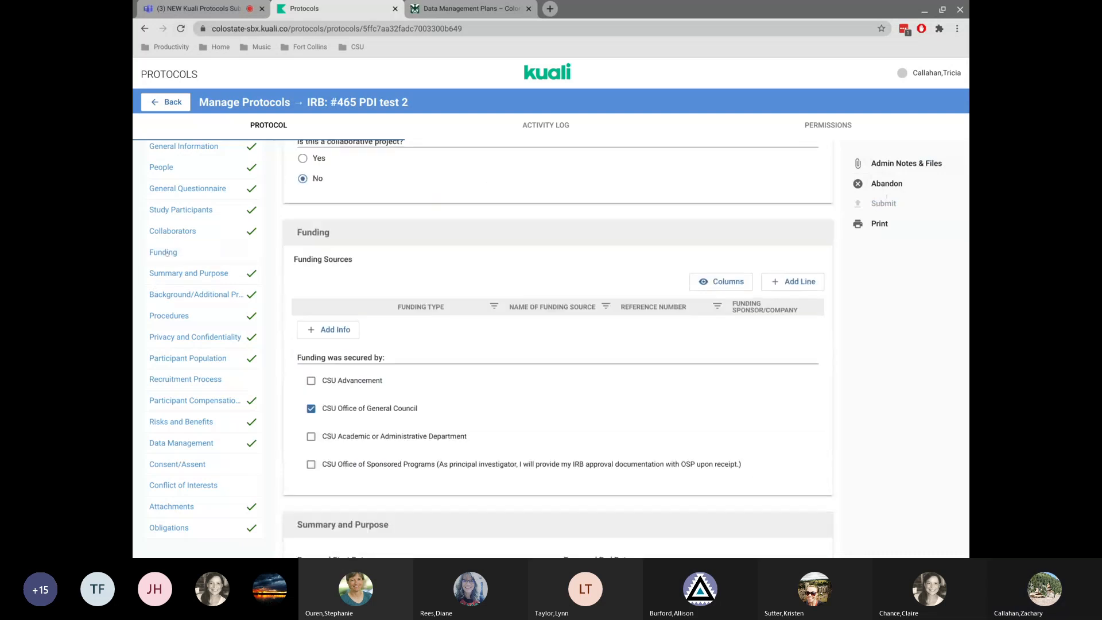
{"action": "left_click", "coordinate": [324, 274]}
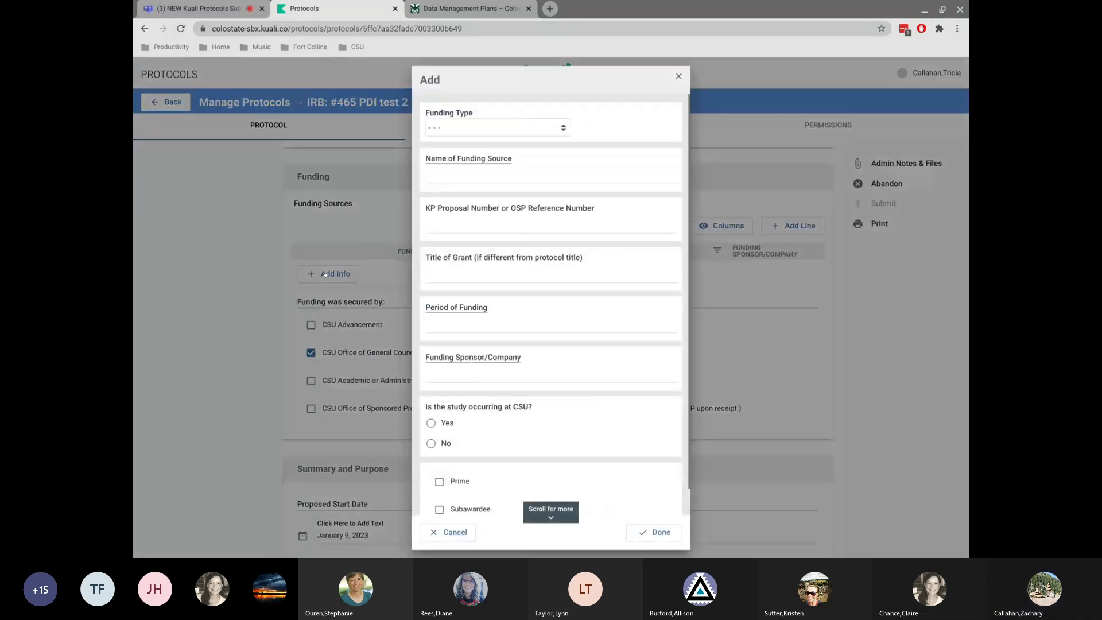
{"action": "left_click", "coordinate": [509, 126]}
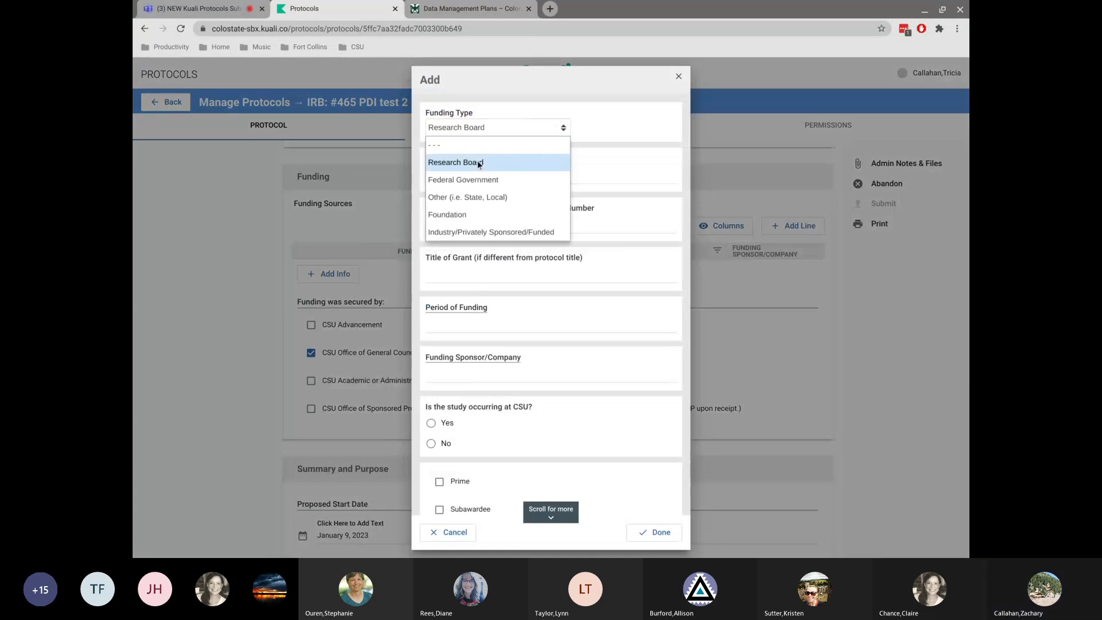
{"action": "left_click", "coordinate": [477, 160]}
{"action": "left_click", "coordinate": [436, 443]}
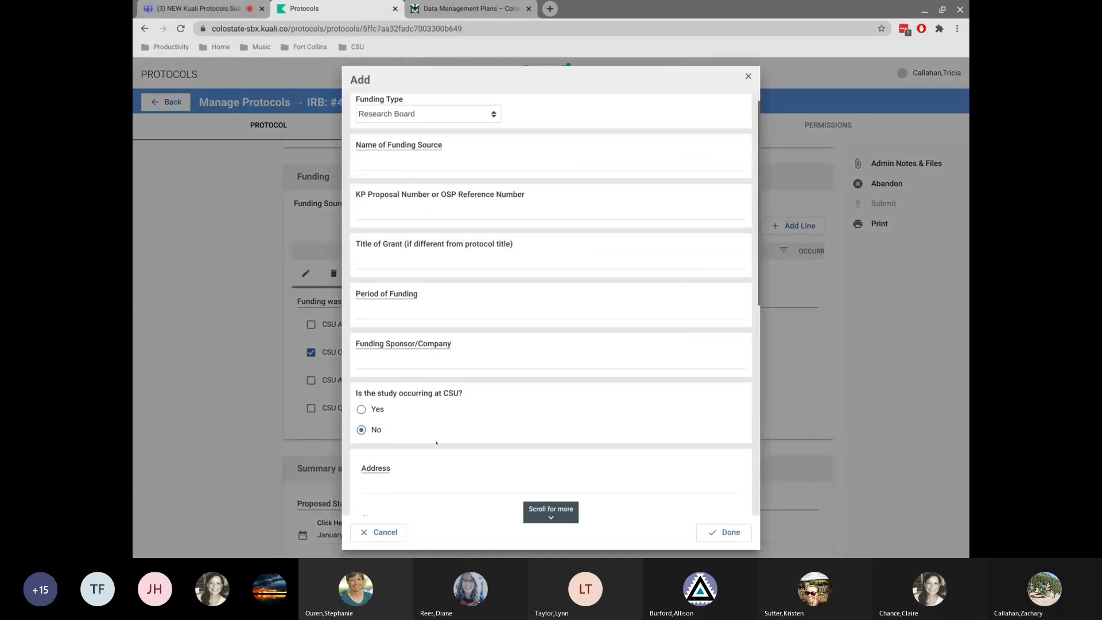
{"action": "scroll", "coordinate": [380, 392], "scroll_direction": "down", "scroll_amount": 1}
{"action": "left_click", "coordinate": [377, 384]}
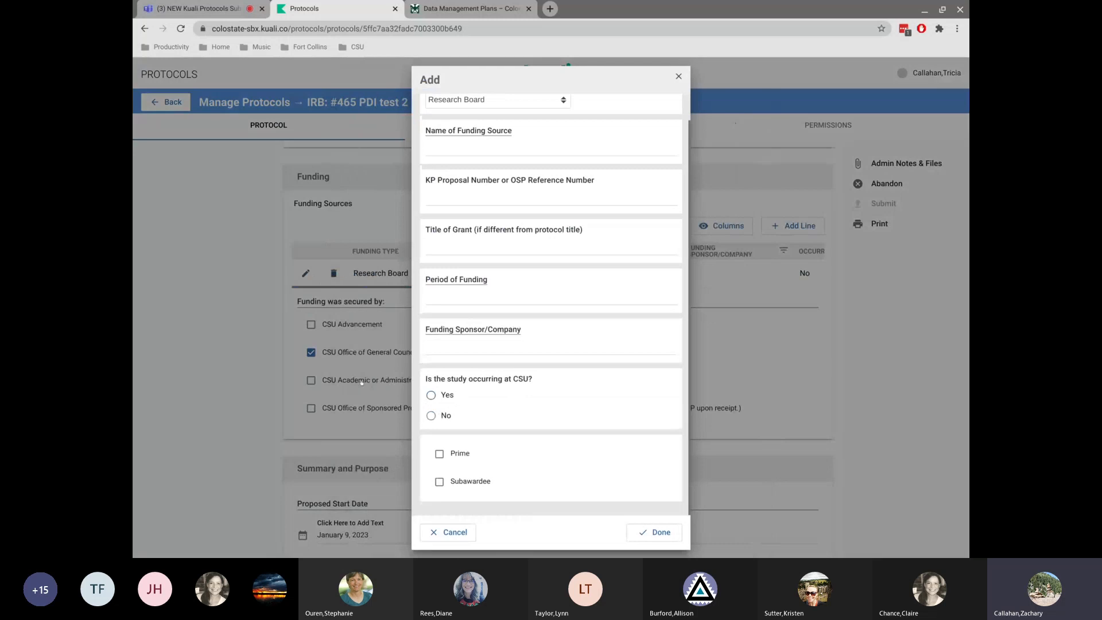
{"action": "left_click", "coordinate": [440, 455]}
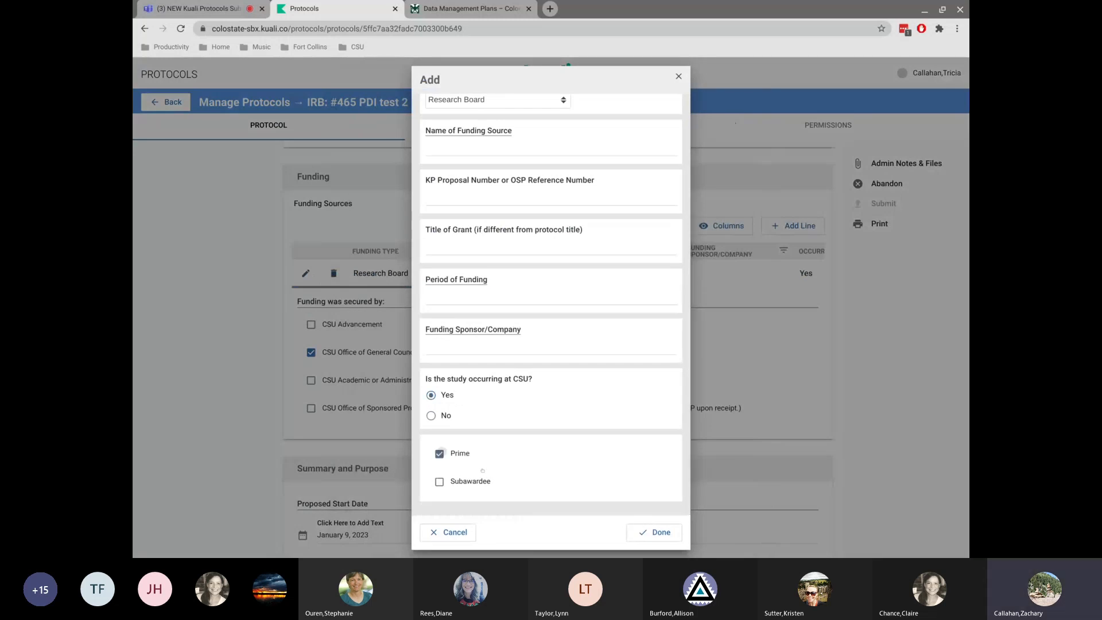
{"action": "left_click", "coordinate": [658, 533]}
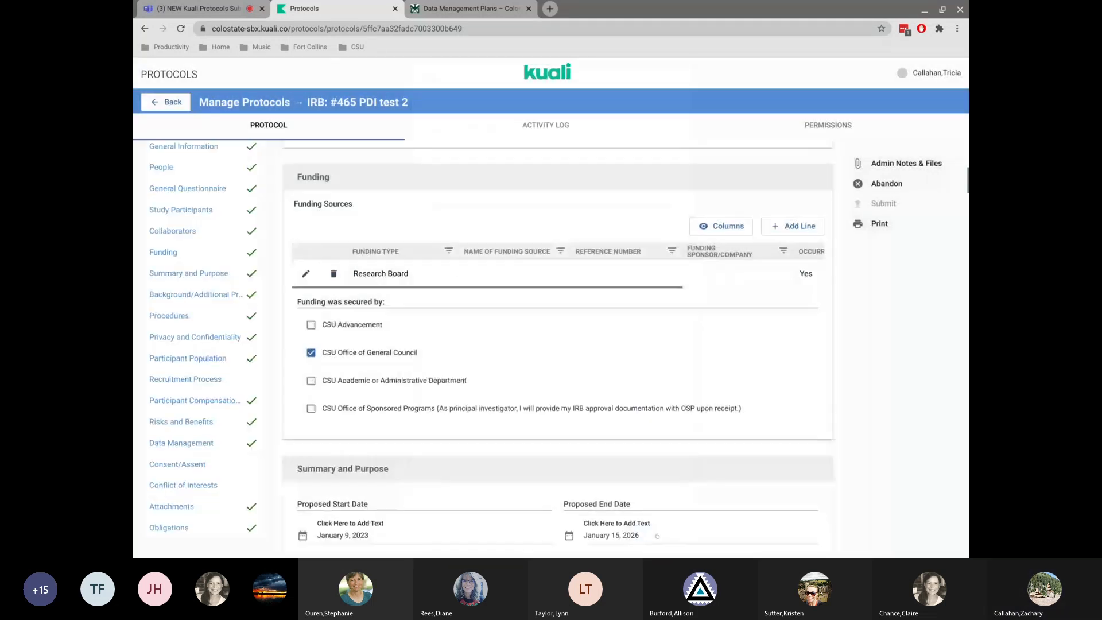
Complete the Recruitment Process participant group entry, with Chart/database review as identification method.
{"action": "left_click", "coordinate": [195, 379]}
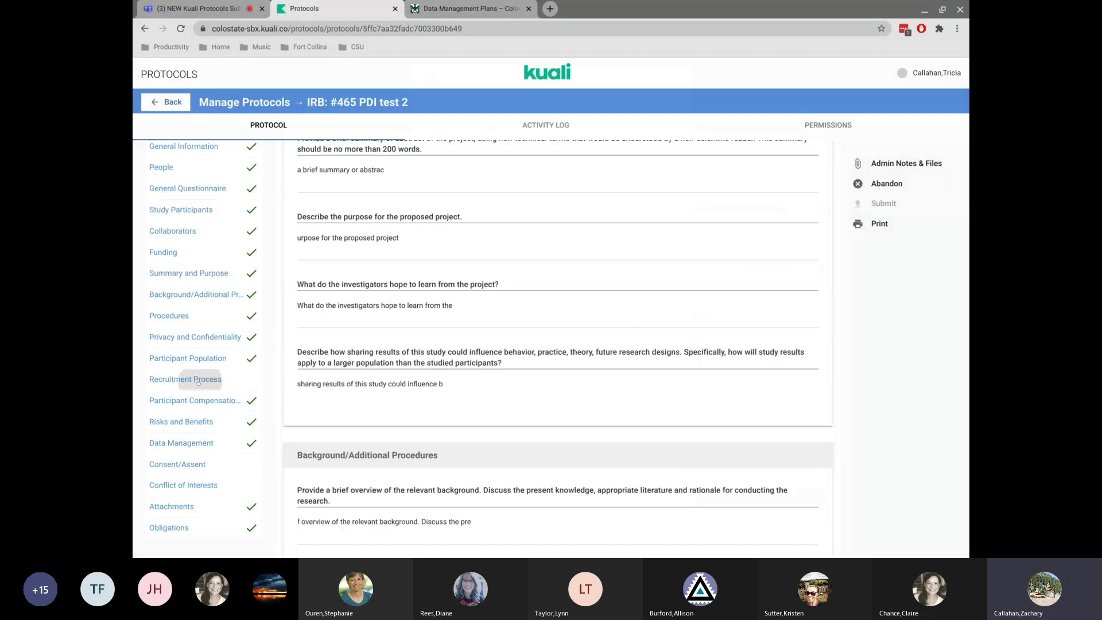
{"action": "left_click", "coordinate": [334, 290]}
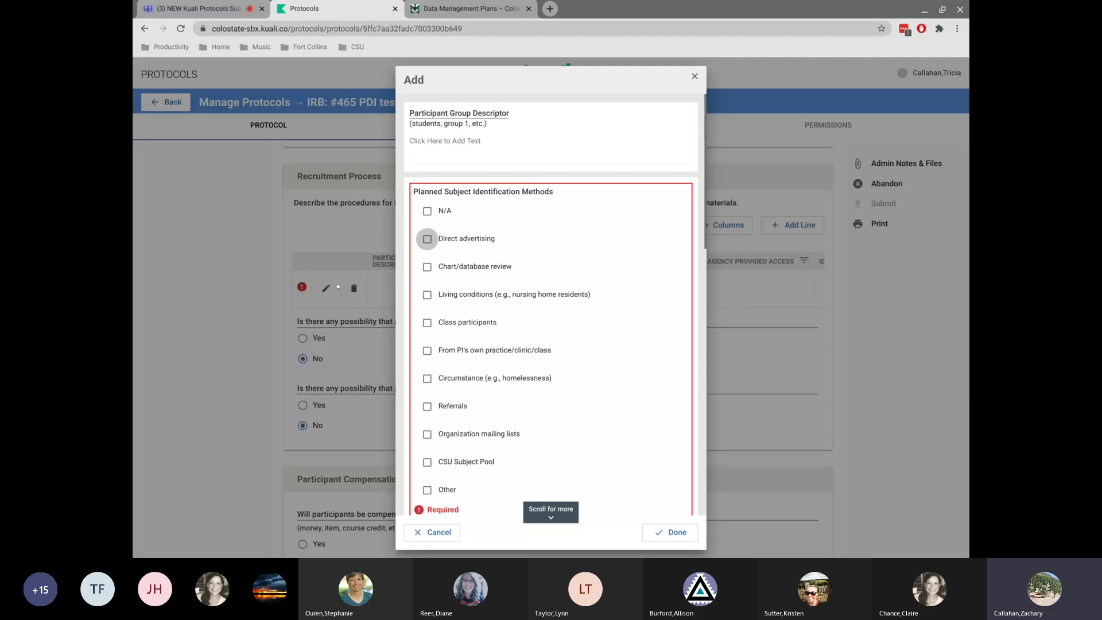
{"action": "scroll", "coordinate": [427, 239], "scroll_direction": "down", "scroll_amount": 5}
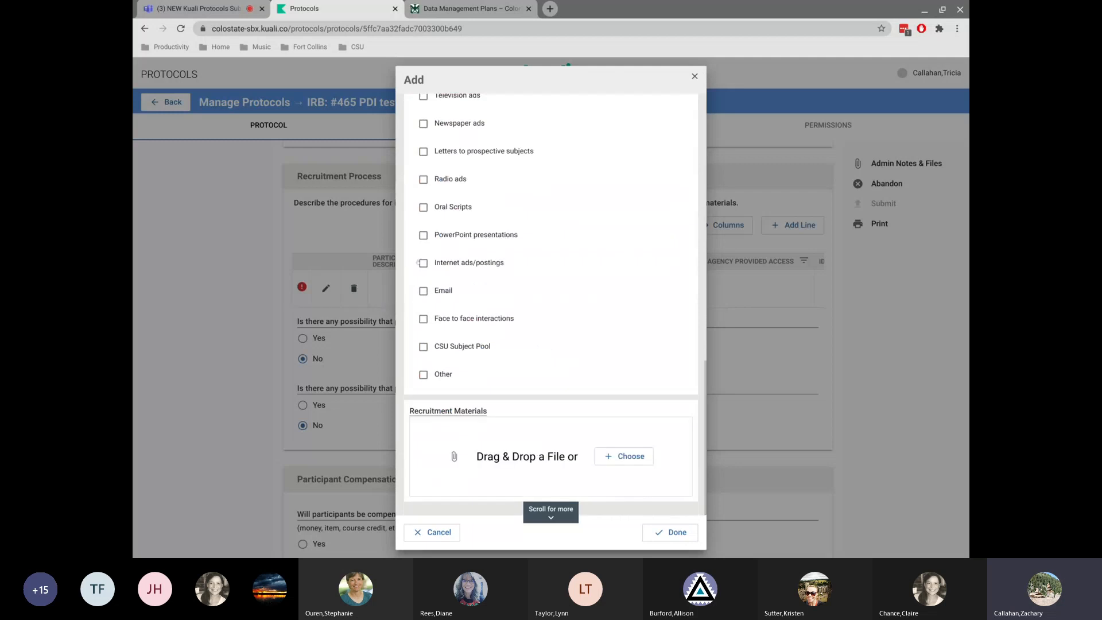
{"action": "left_click", "coordinate": [658, 532]}
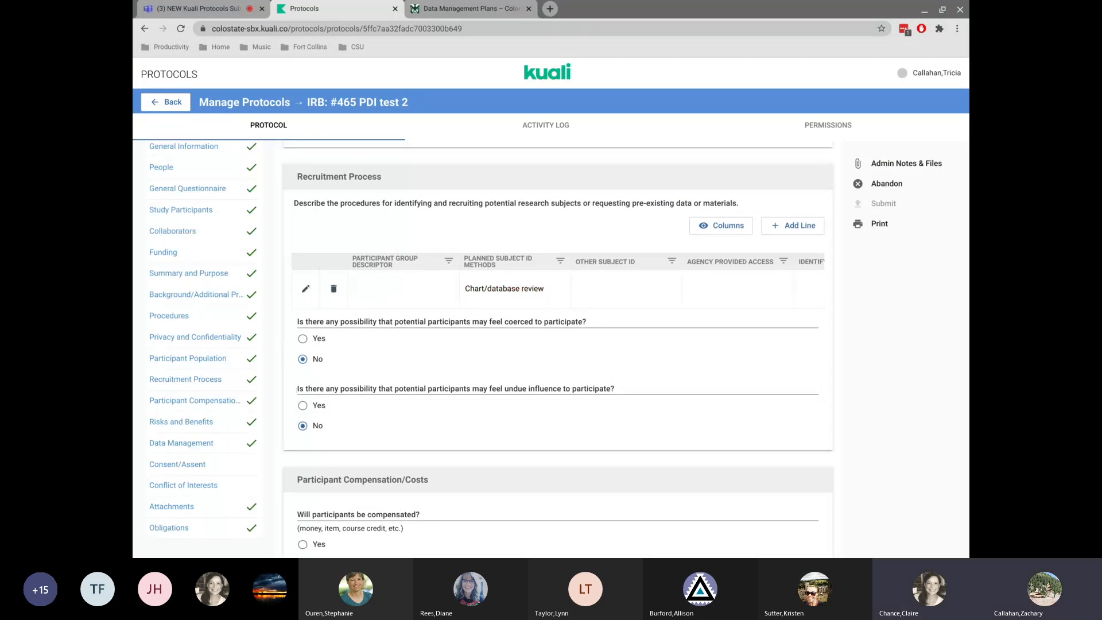
In Consent/Assent, add a Collection of Assent entry with a personnel line and "Free" as the assent method.
{"action": "left_click", "coordinate": [184, 464]}
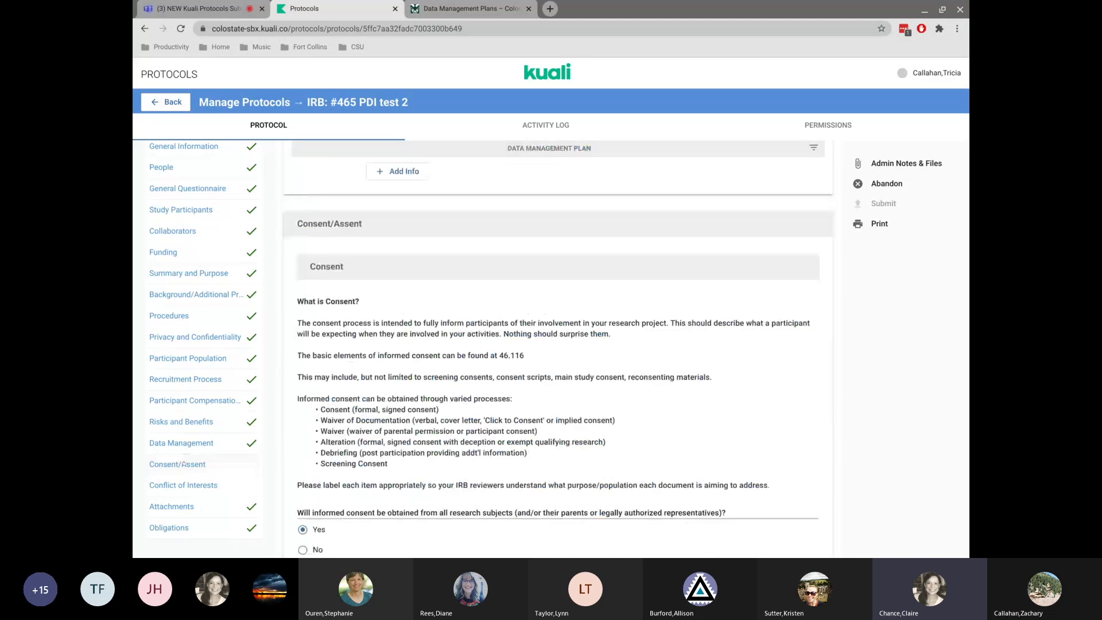
{"action": "scroll", "coordinate": [303, 340], "scroll_direction": "down", "scroll_amount": 15}
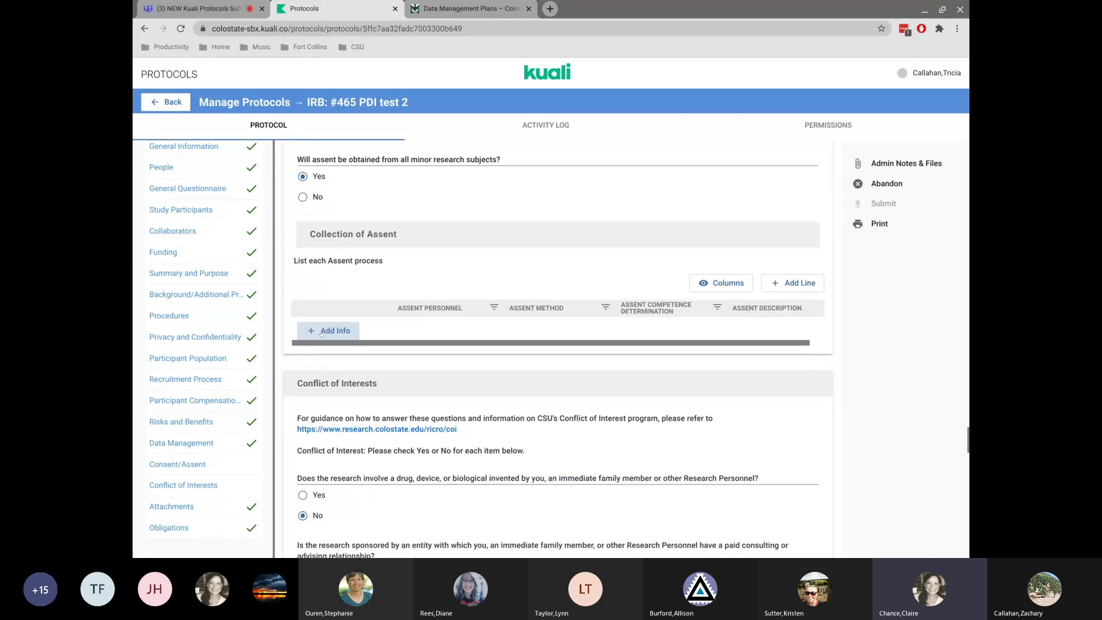
{"action": "left_click", "coordinate": [321, 331]}
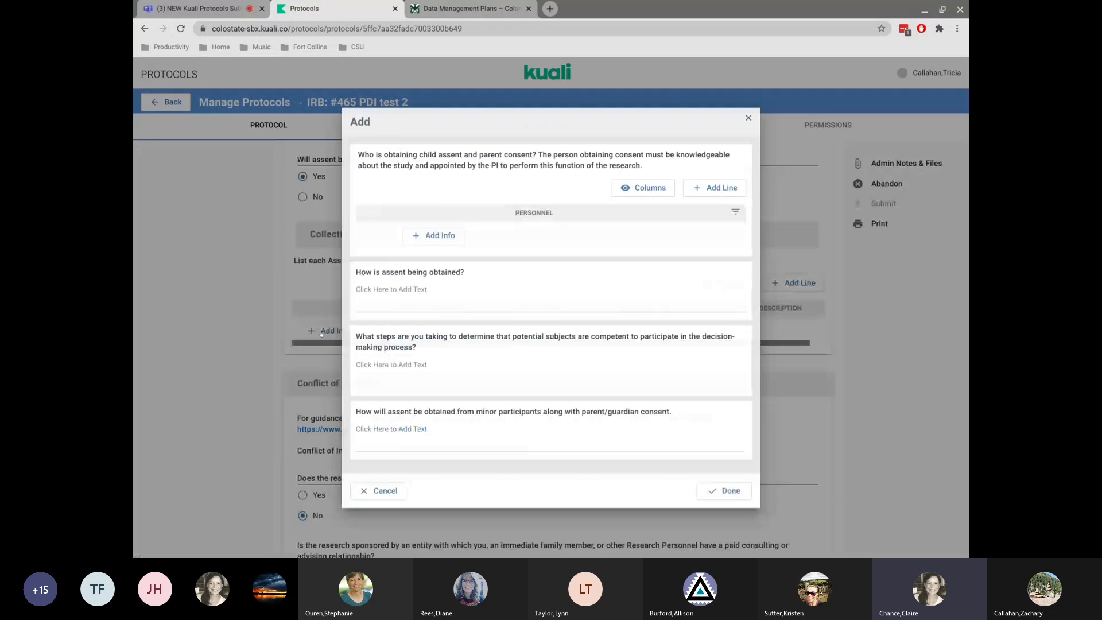
{"action": "left_click", "coordinate": [429, 236]}
{"action": "left_click", "coordinate": [466, 236]}
{"action": "left_click", "coordinate": [466, 269]}
{"action": "left_click", "coordinate": [358, 293]}
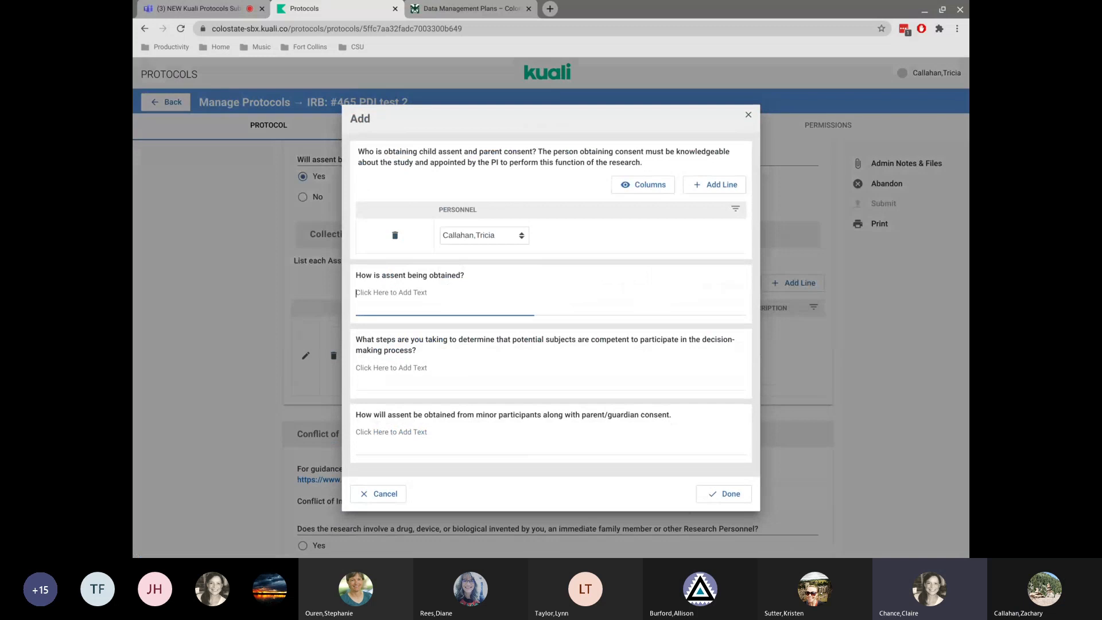
{"action": "type", "text": "Free"}
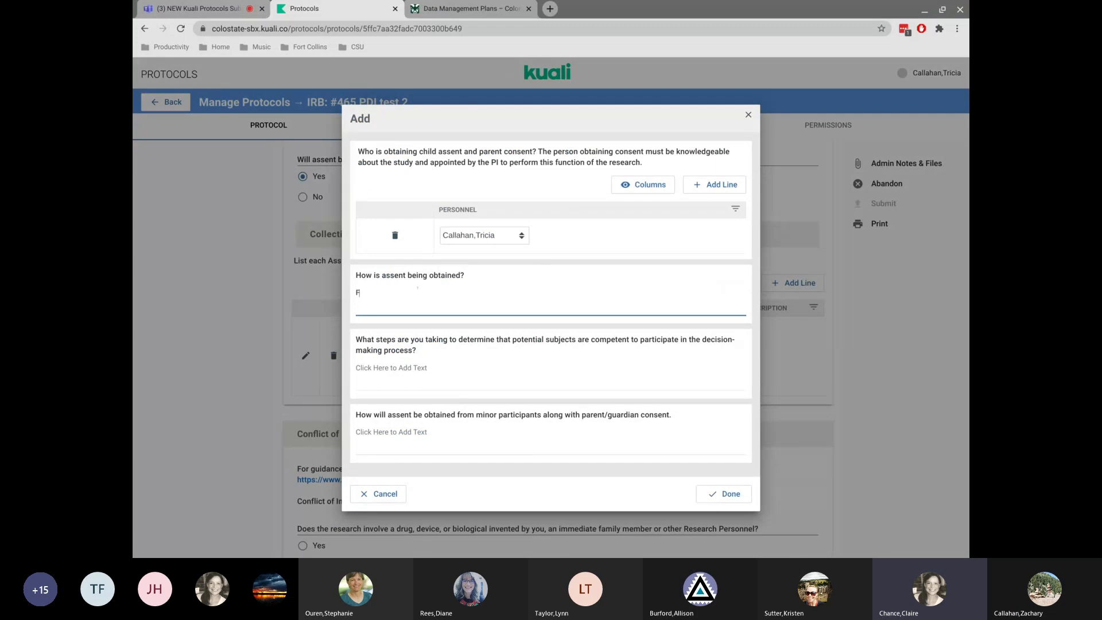
Fill the competence determination and assent description with text copied from their questions, and save the assent entry.
{"action": "left_click", "coordinate": [404, 367]}
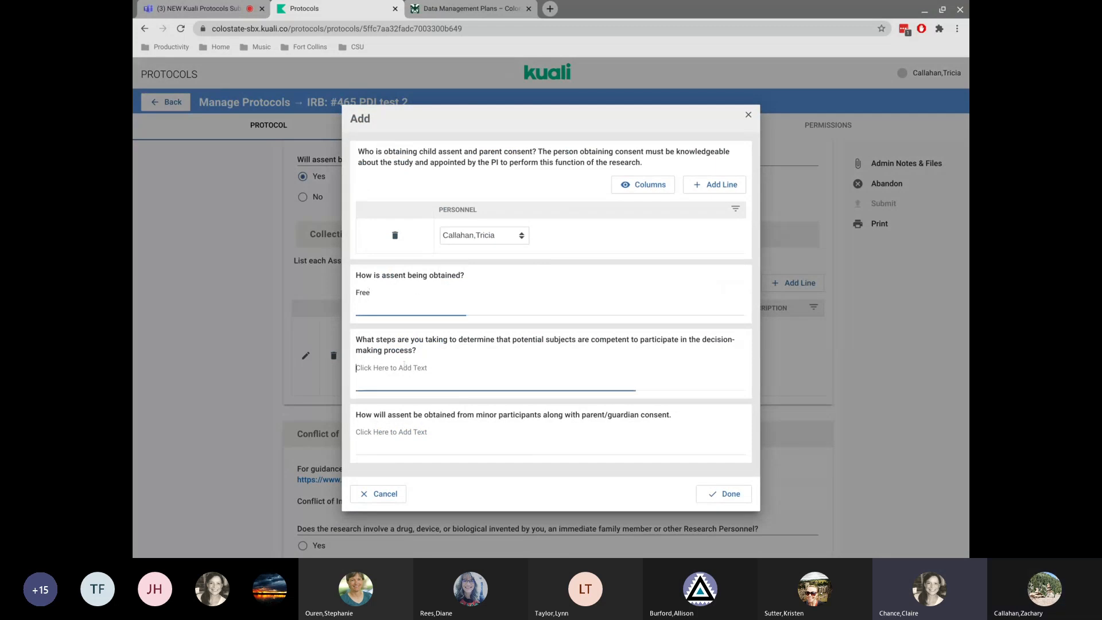
{"action": "left_click_drag", "start_coordinate": [411, 339], "coordinate": [467, 340]}
{"action": "key", "text": "ctrl+c"}
{"action": "left_click", "coordinate": [403, 373]}
{"action": "key", "text": "ctrl+v"}
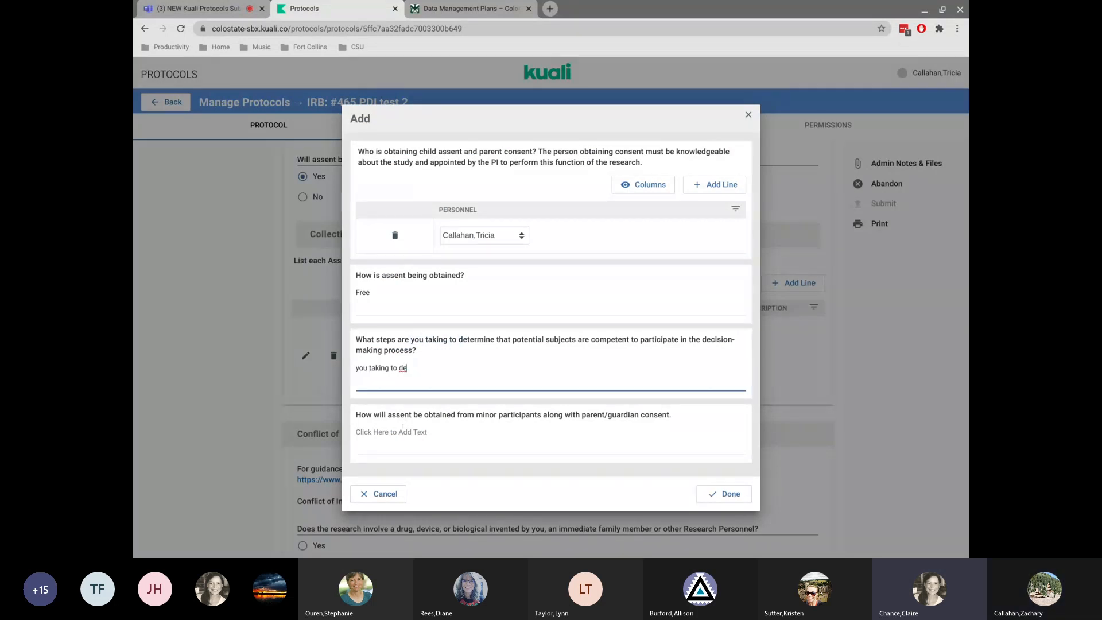
{"action": "left_click_drag", "start_coordinate": [416, 415], "coordinate": [497, 414]}
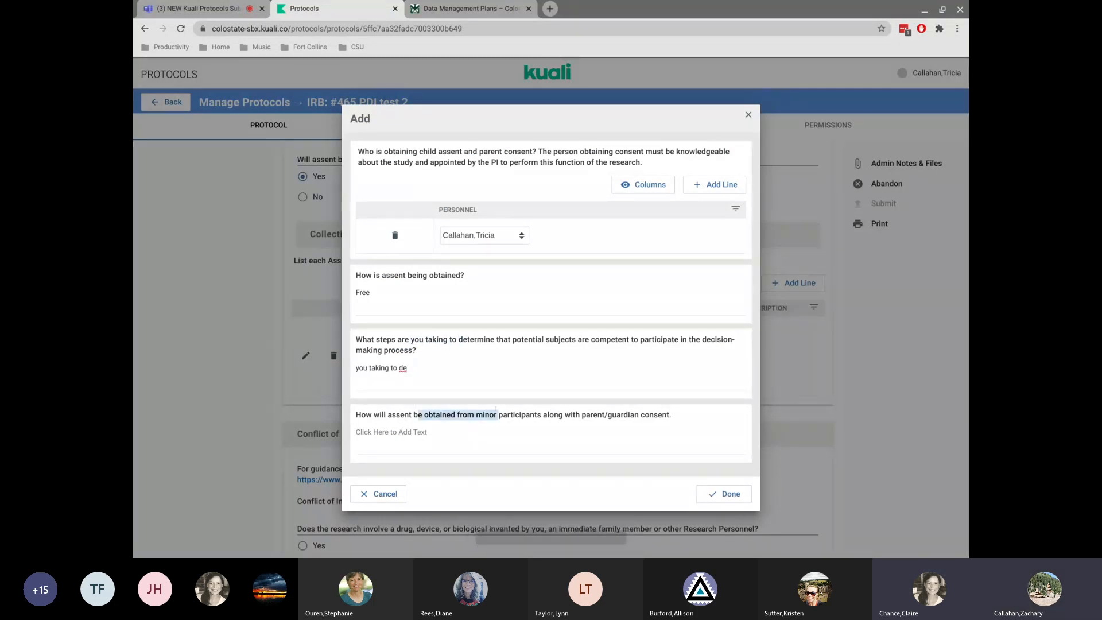
{"action": "key", "text": "ctrl+c"}
{"action": "left_click", "coordinate": [456, 453]}
{"action": "key", "text": "ctrl+v"}
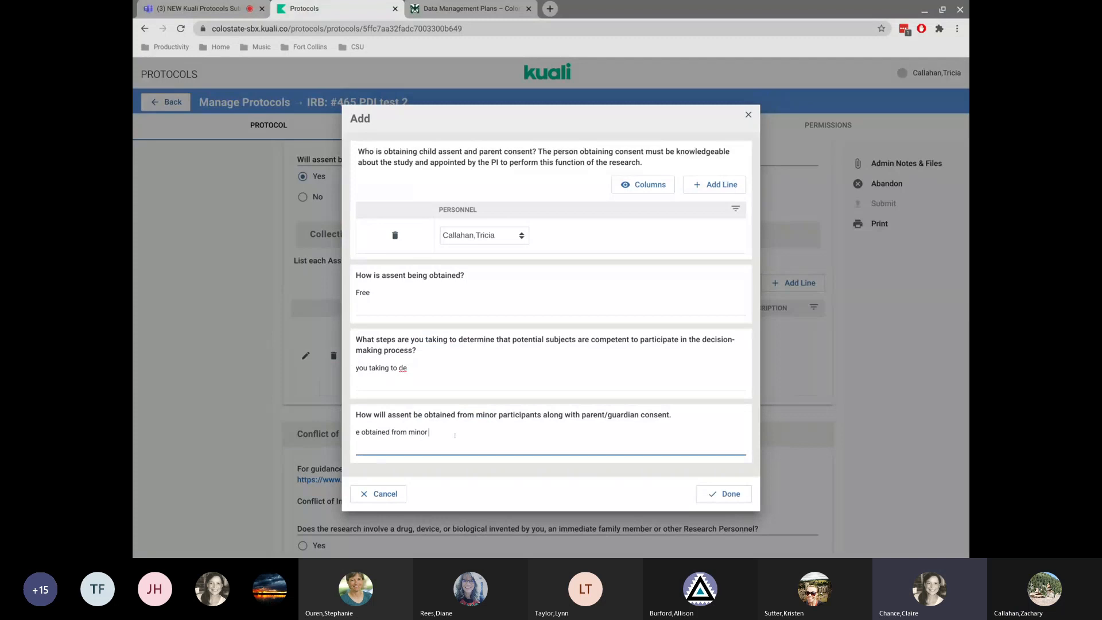
{"action": "left_click", "coordinate": [724, 494]}
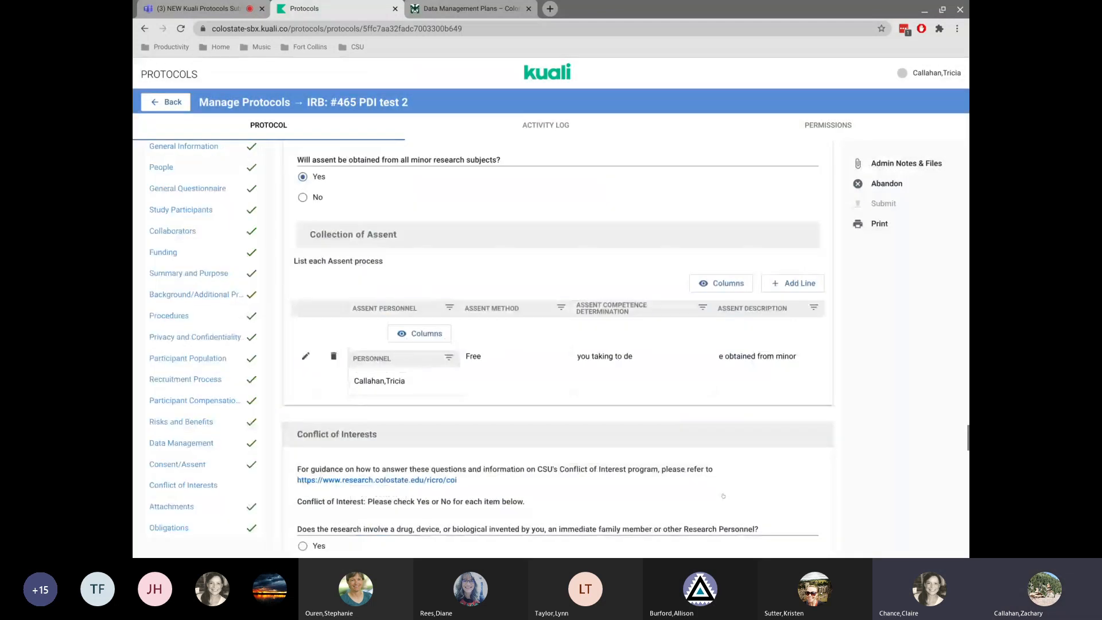
Add a Conflict of Interests entry for the Principal Investigator, pasting copied question text as the conflict description.
{"action": "scroll", "coordinate": [415, 403], "scroll_direction": "down", "scroll_amount": 5}
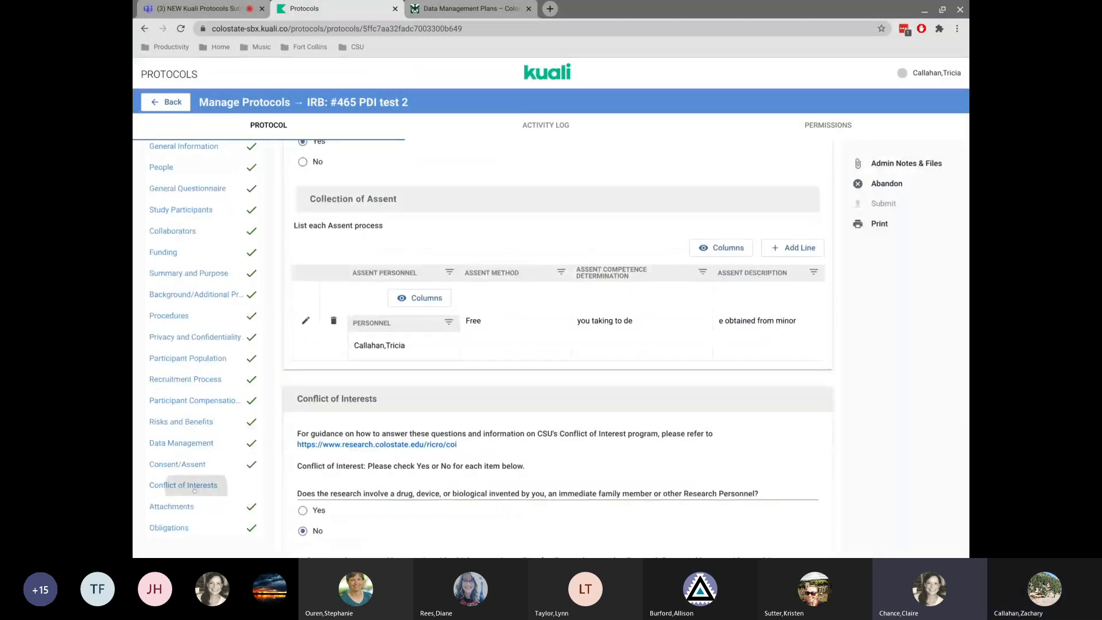
{"action": "scroll", "coordinate": [414, 404], "scroll_direction": "down", "scroll_amount": 12}
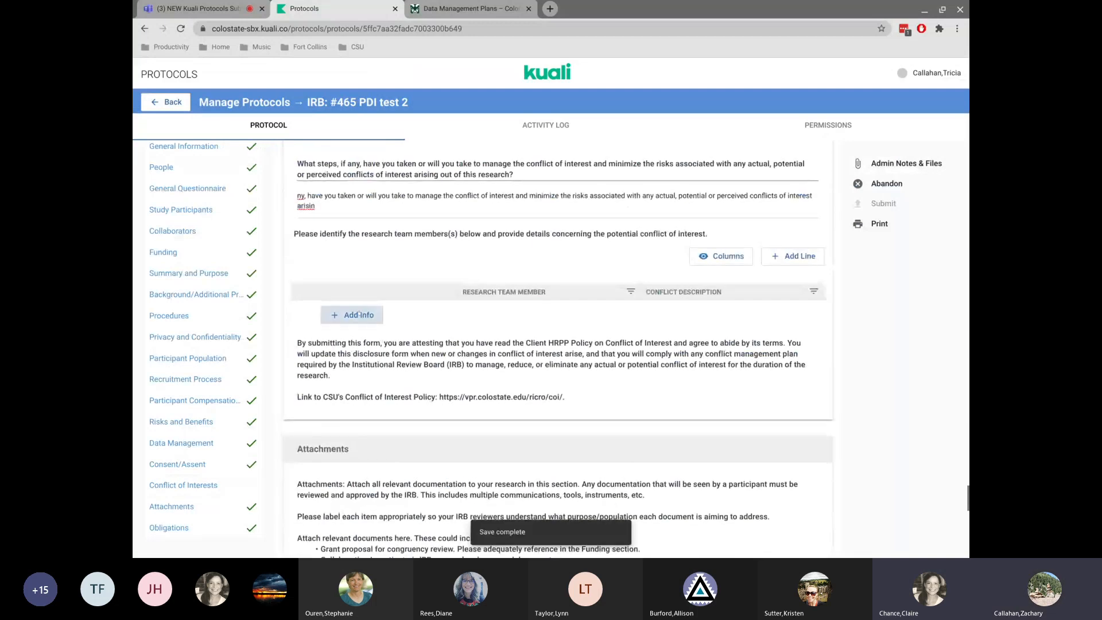
{"action": "left_click", "coordinate": [351, 314]}
{"action": "left_click", "coordinate": [400, 270]}
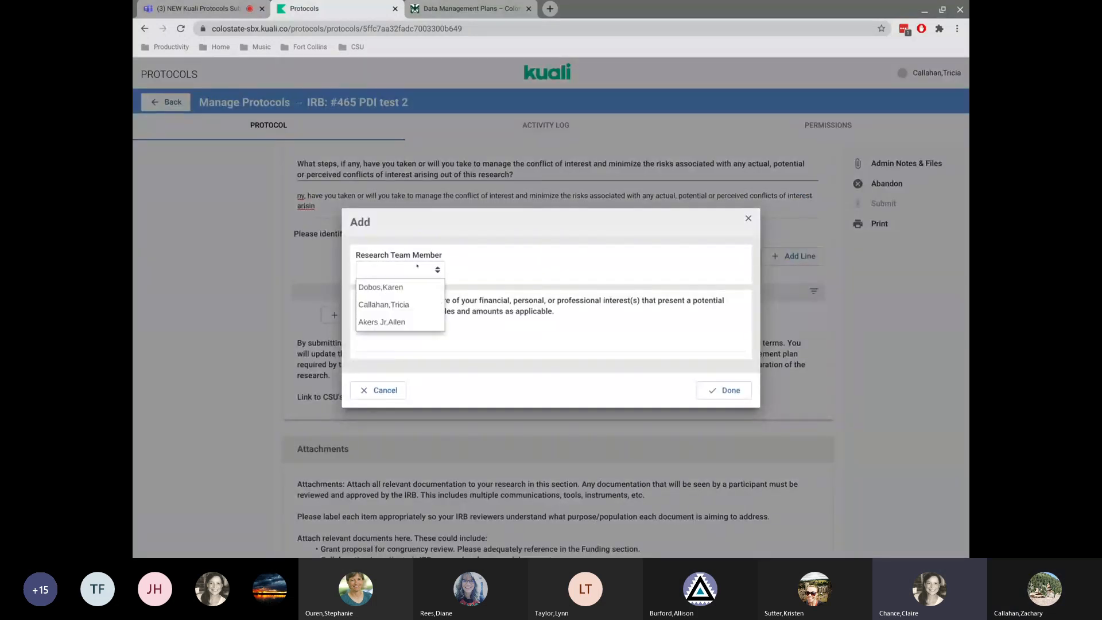
{"action": "left_click", "coordinate": [404, 283]}
{"action": "left_click_drag", "start_coordinate": [390, 300], "coordinate": [435, 311]}
{"action": "key", "text": "ctrl+c"}
{"action": "left_click", "coordinate": [391, 329]}
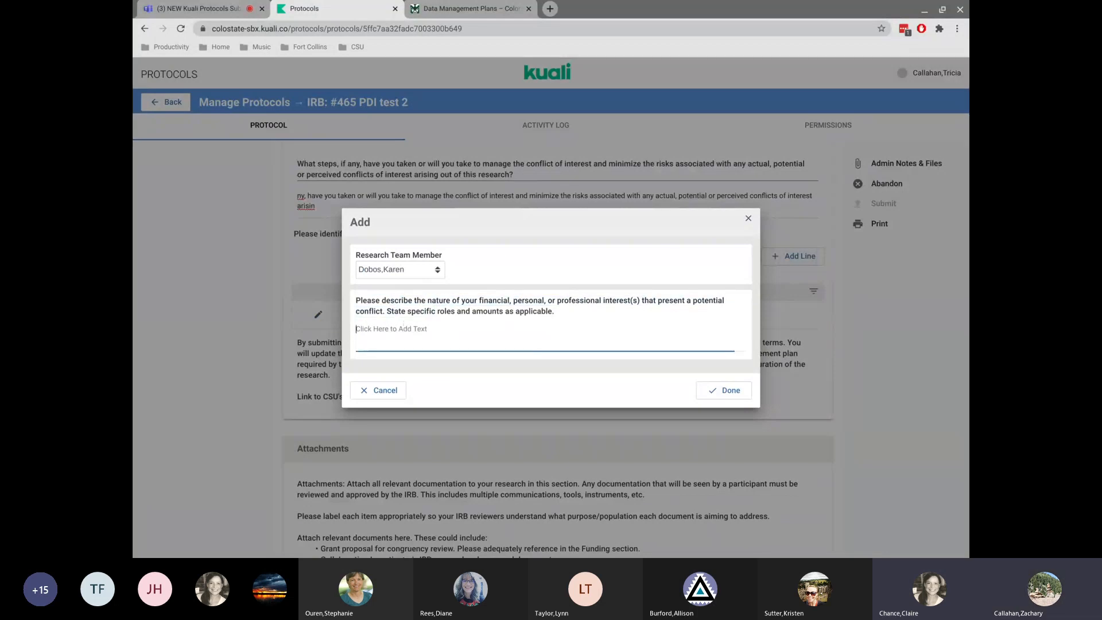
{"action": "key", "text": "ctrl+v"}
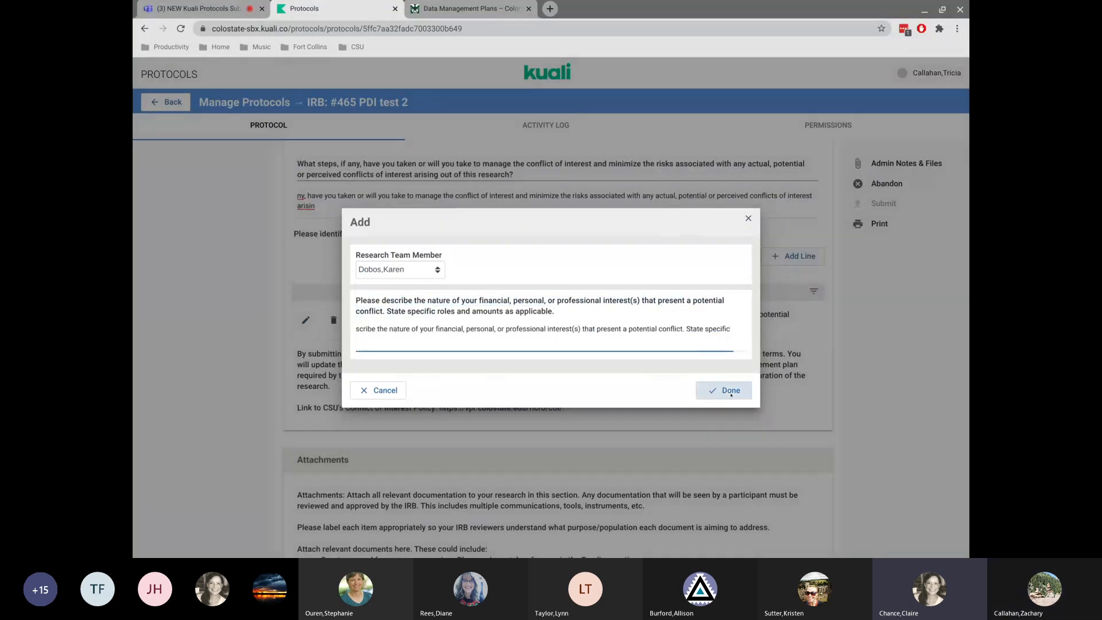
{"action": "left_click", "coordinate": [731, 391]}
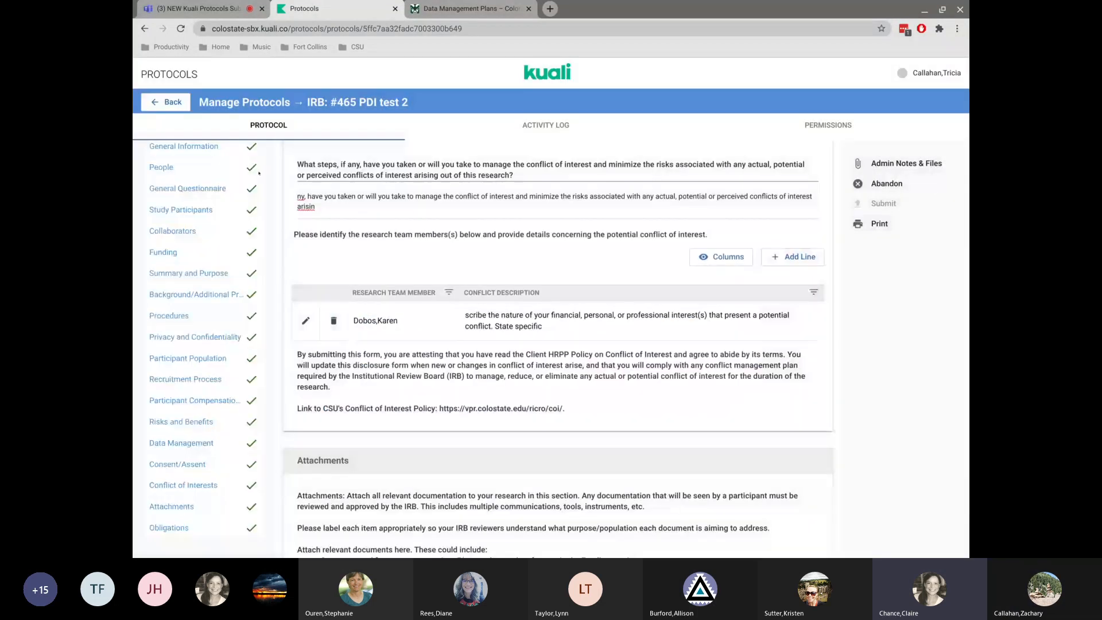
Jump to the Obligations section and reload the protocol page.
{"action": "scroll", "coordinate": [189, 298], "scroll_direction": "up", "scroll_amount": 1}
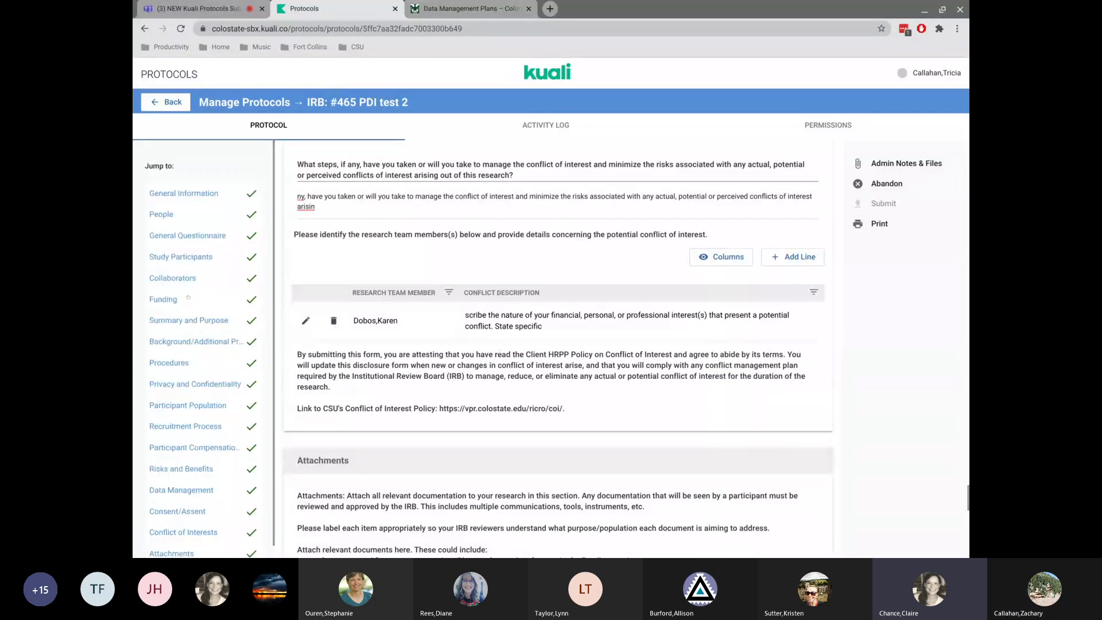
{"action": "scroll", "coordinate": [188, 297], "scroll_direction": "down", "scroll_amount": 1}
{"action": "left_click", "coordinate": [170, 527]}
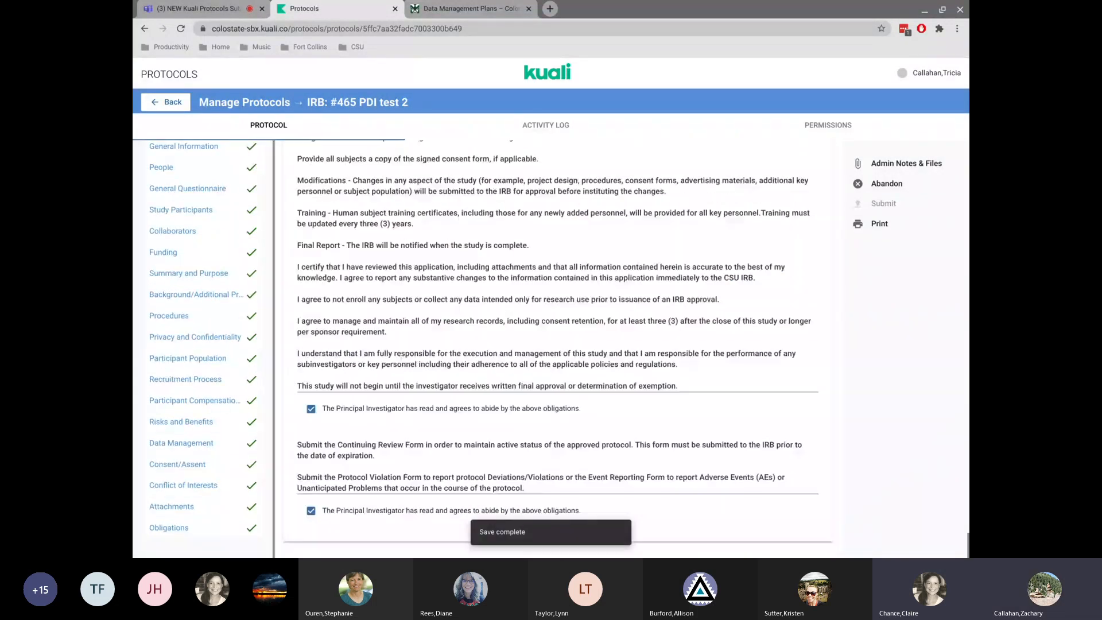
{"action": "left_click", "coordinate": [180, 28]}
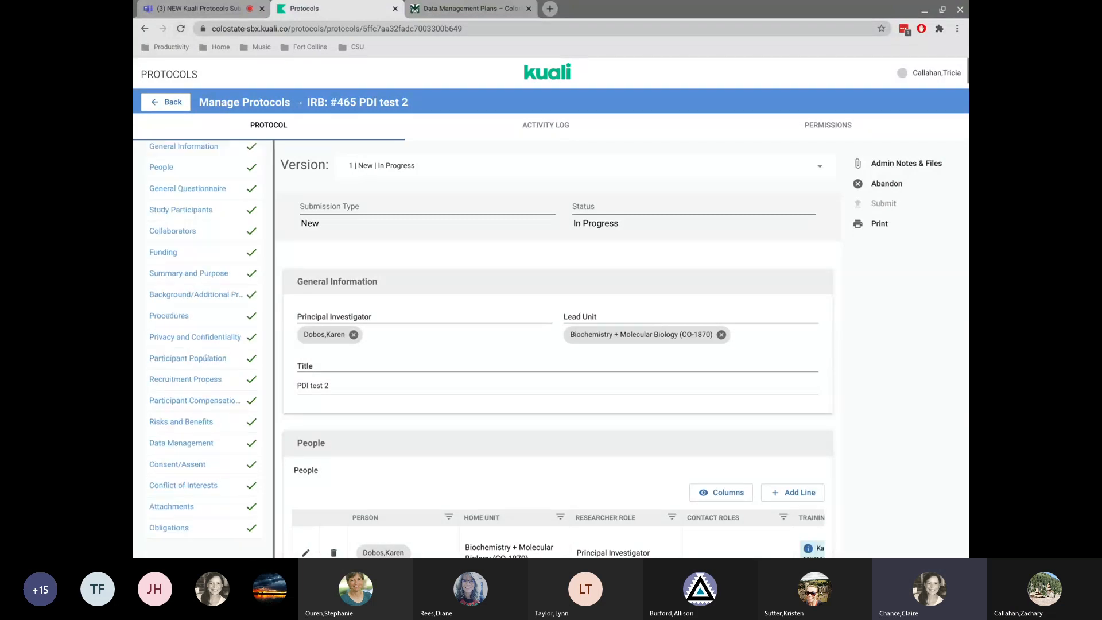
Remove the third person from the People list.
{"action": "scroll", "coordinate": [446, 363], "scroll_direction": "down", "scroll_amount": 5}
{"action": "scroll", "coordinate": [446, 363], "scroll_direction": "down", "scroll_amount": 2}
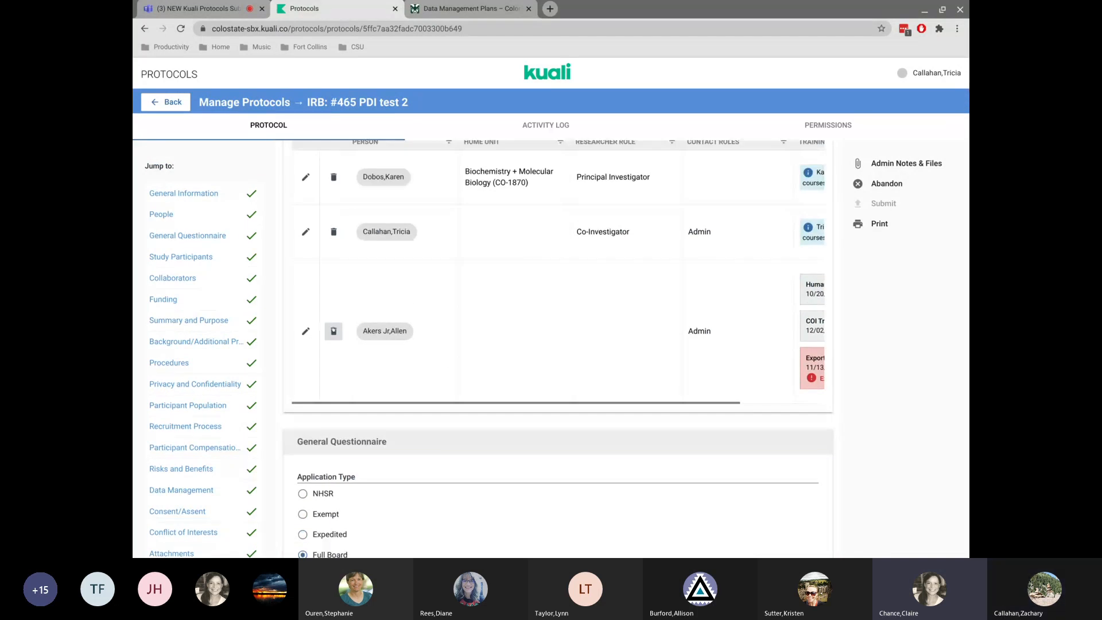
{"action": "left_click", "coordinate": [334, 331]}
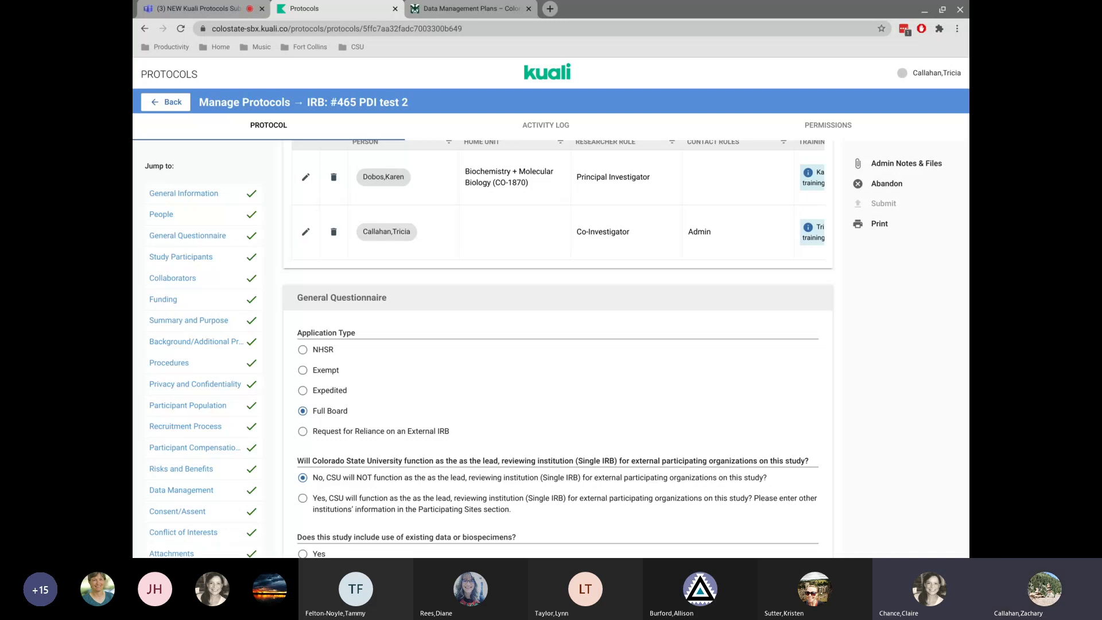
Switch to the Microsoft Teams meeting chat.
{"action": "left_click", "coordinate": [208, 7]}
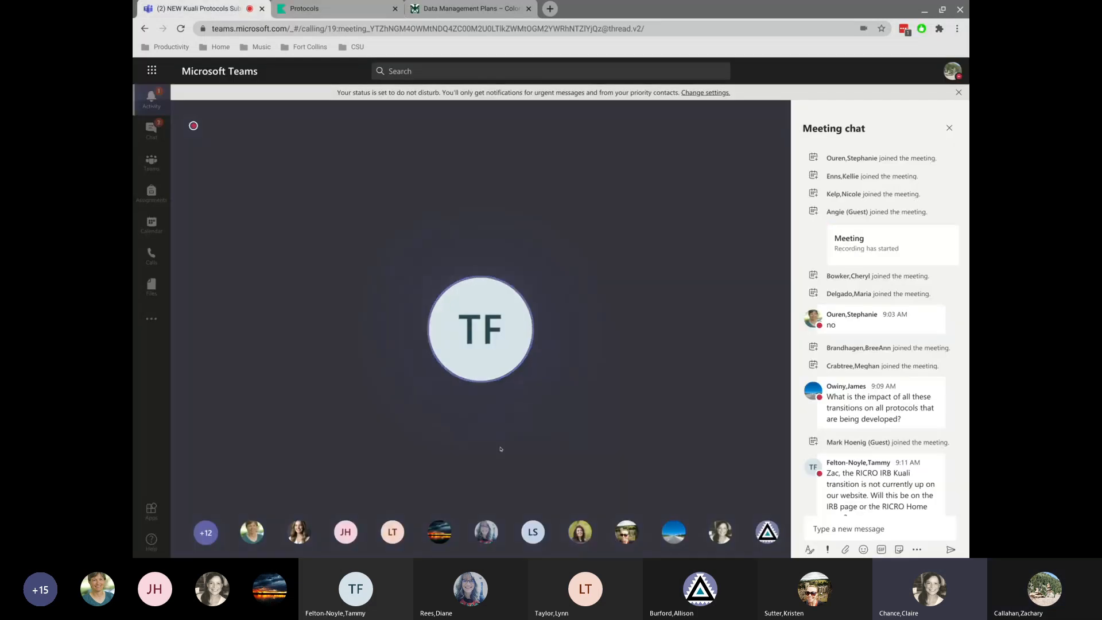
{"action": "mouse_move", "coordinate": [525, 472]}
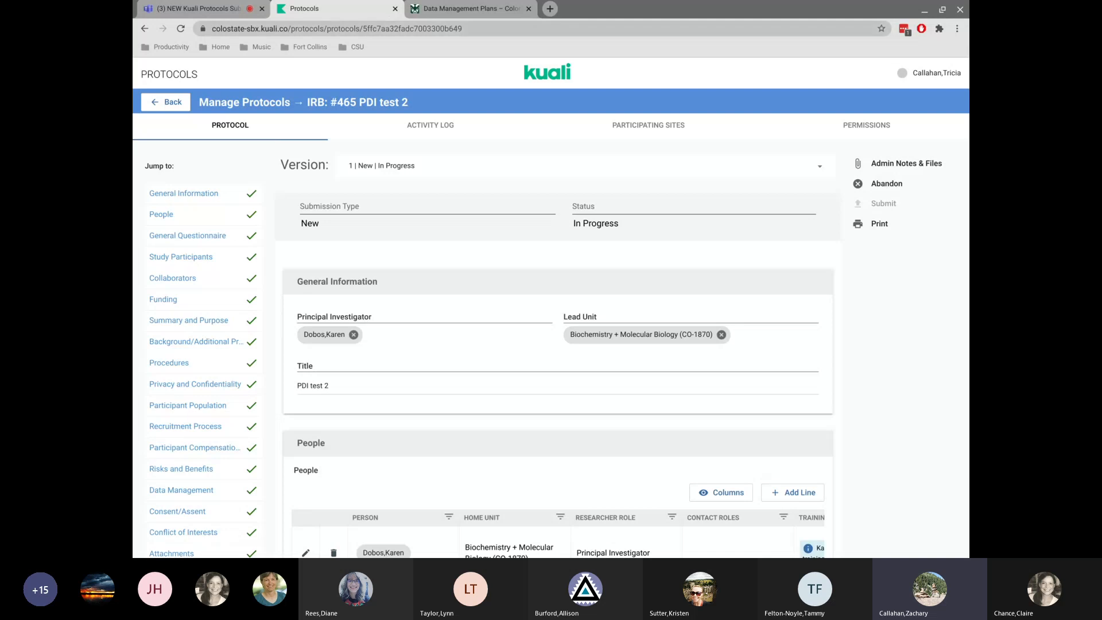
Highlight the Kuali site address in the browser's address bar.
{"action": "left_click_drag", "start_coordinate": [291, 28], "coordinate": [212, 28]}
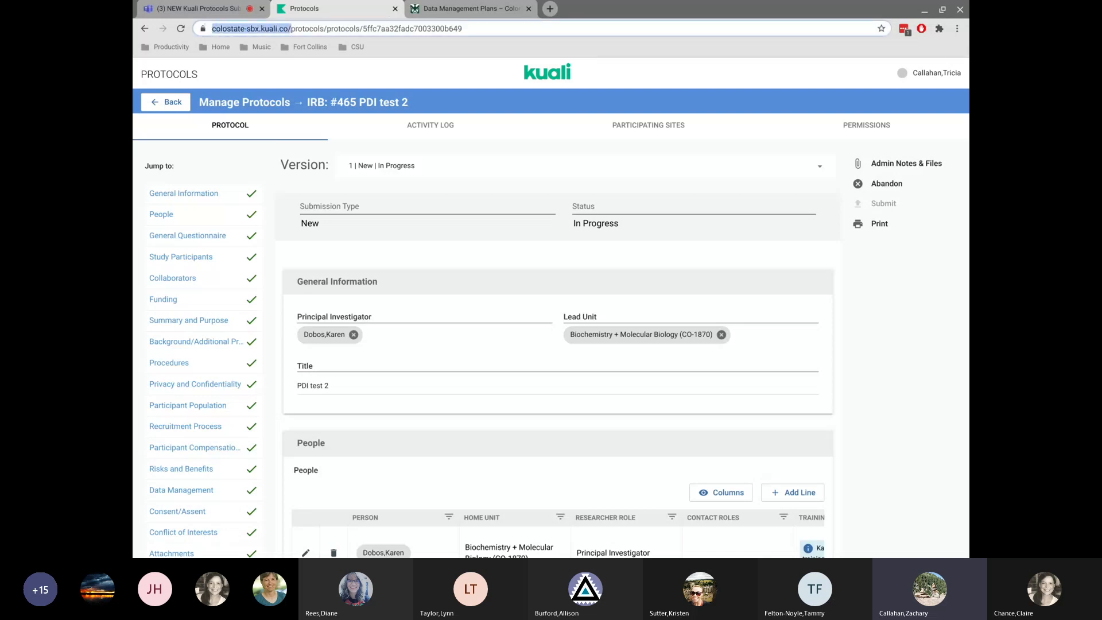
{"action": "left_click_drag", "start_coordinate": [212, 28], "coordinate": [204, 28]}
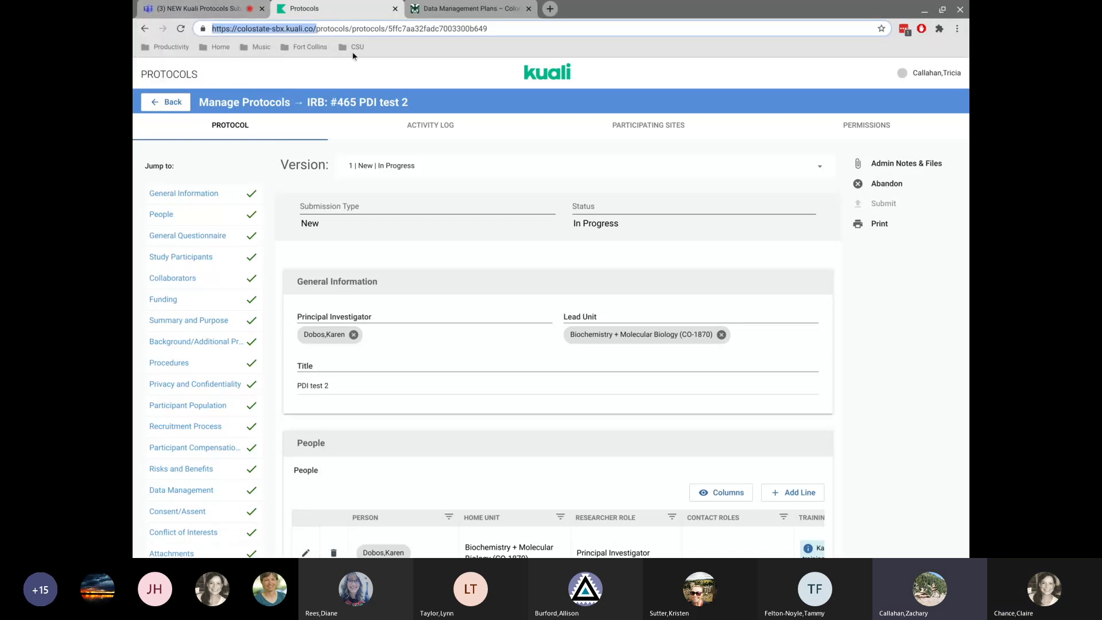
{"action": "left_click_drag", "start_coordinate": [315, 31], "coordinate": [317, 30]}
Replace the project's brief summary text with "cas;dkfh;lakdfh;skdjfhalkjsdfh".
{"action": "scroll", "coordinate": [489, 323], "scroll_direction": "down", "scroll_amount": 15}
{"action": "scroll", "coordinate": [490, 324], "scroll_direction": "down", "scroll_amount": 15}
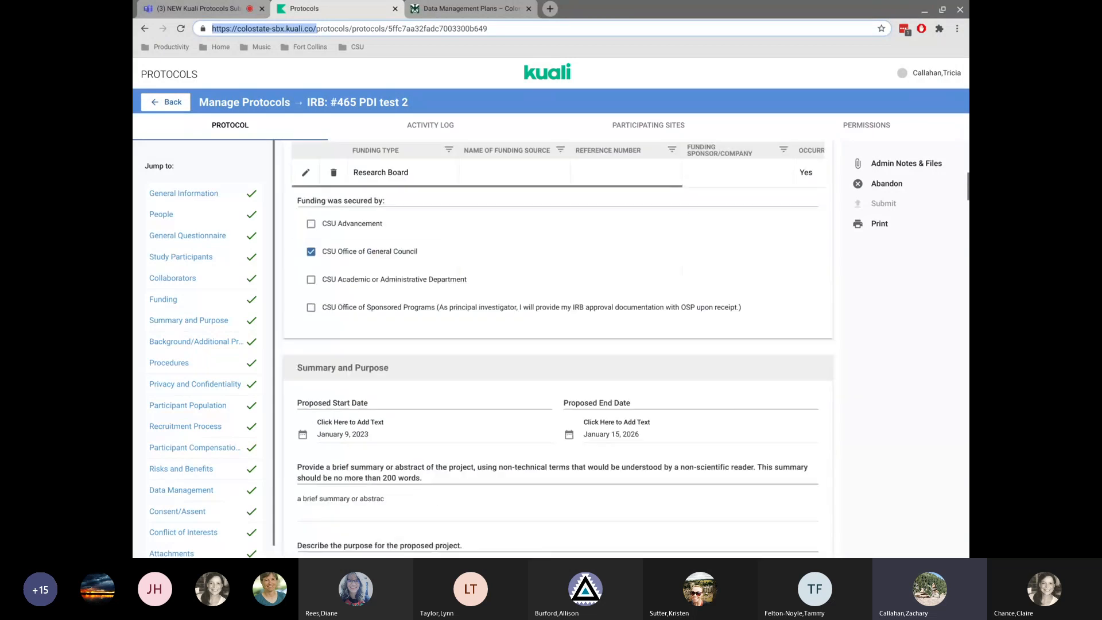
{"action": "scroll", "coordinate": [404, 276], "scroll_direction": "down", "scroll_amount": 4}
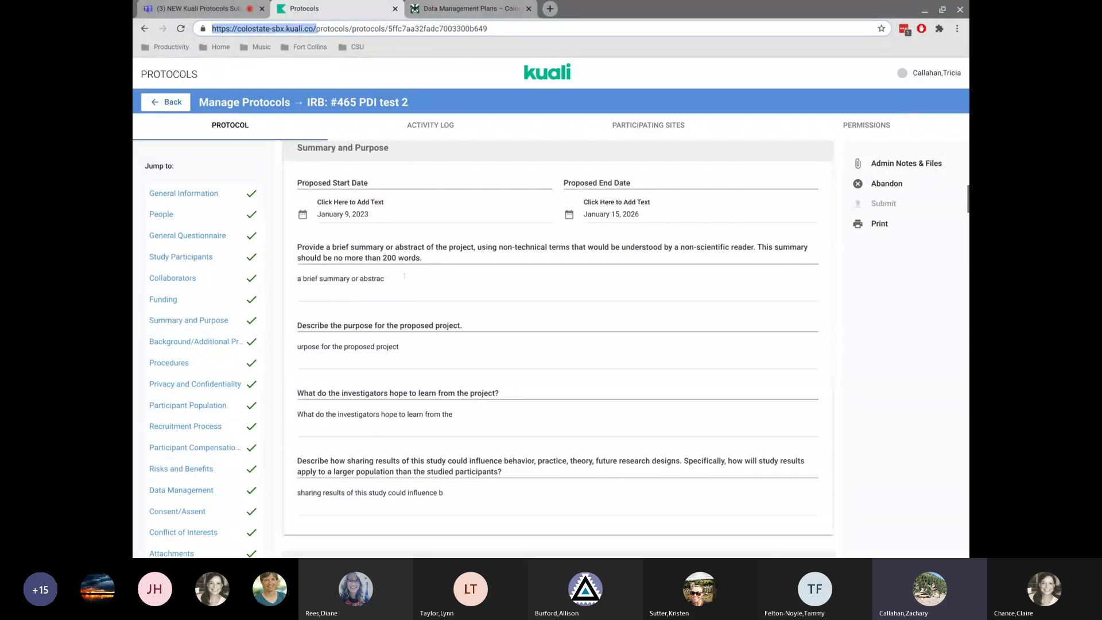
{"action": "left_click_drag", "start_coordinate": [393, 279], "coordinate": [290, 275]}
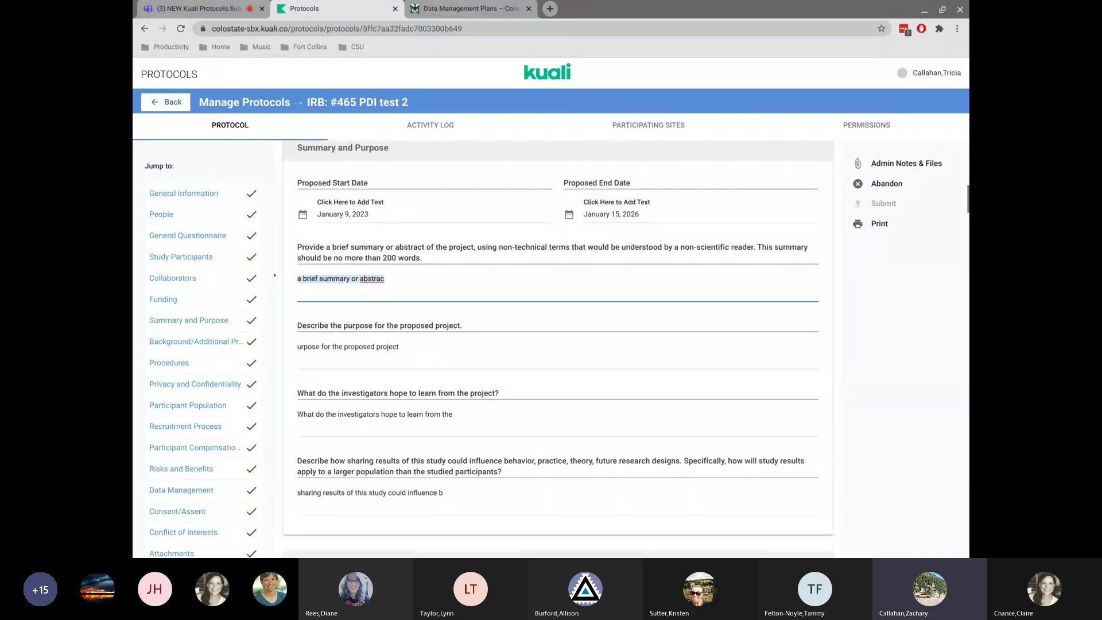
{"action": "type", "text": "cas;dkfh;lakdfh;skdjfha"}
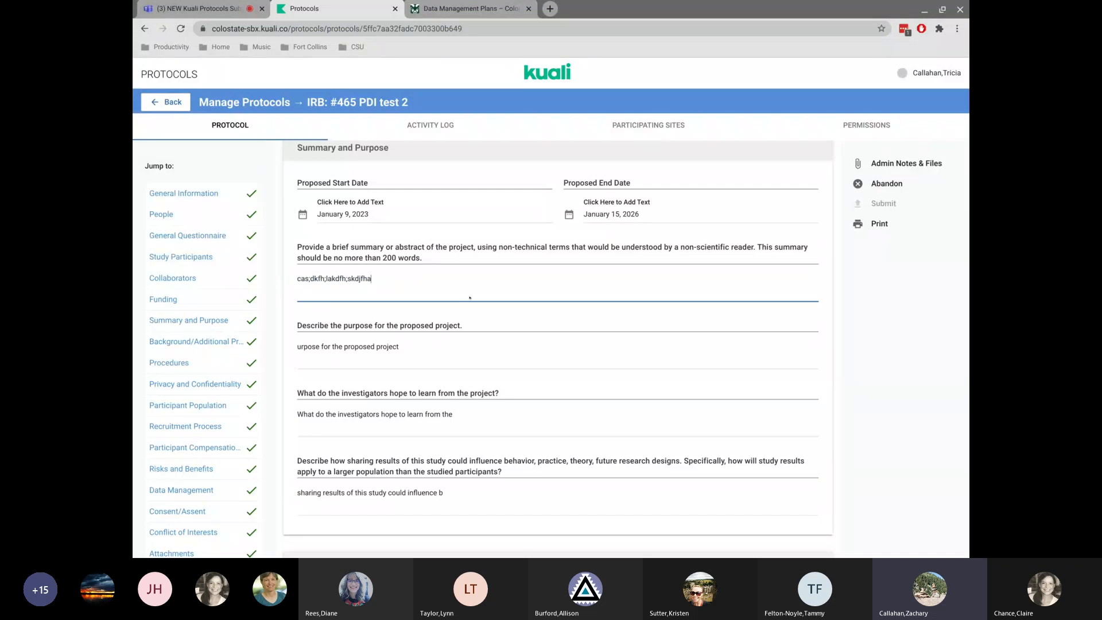
{"action": "type", "text": "lkjsdfh"}
{"action": "left_click", "coordinate": [430, 342]}
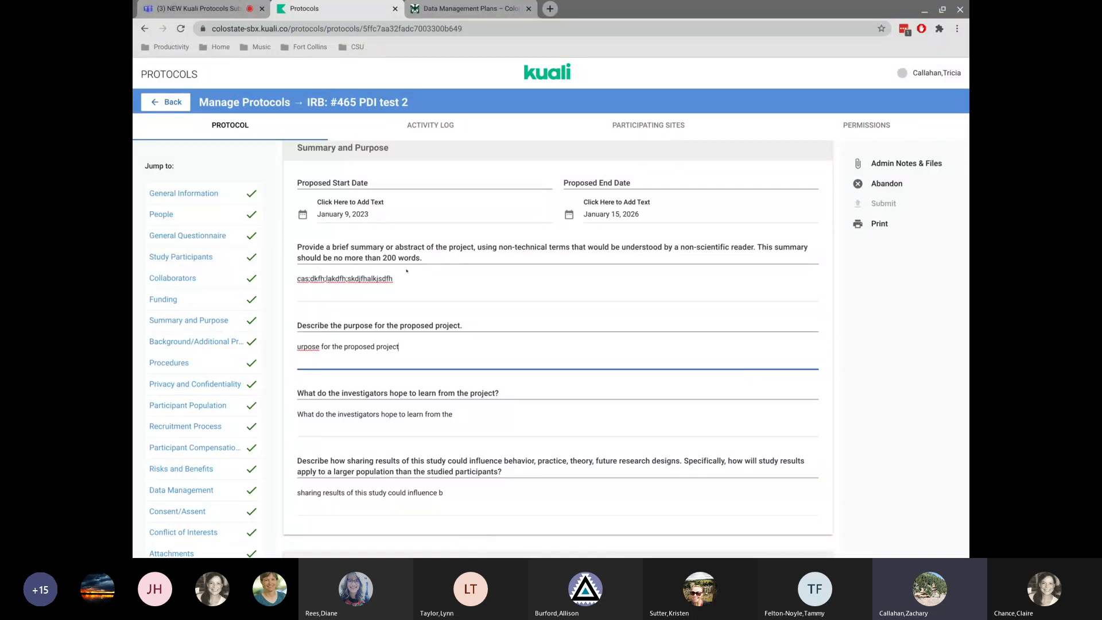
{"action": "left_click_drag", "start_coordinate": [398, 277], "coordinate": [294, 273]}
{"action": "left_click", "coordinate": [447, 277]}
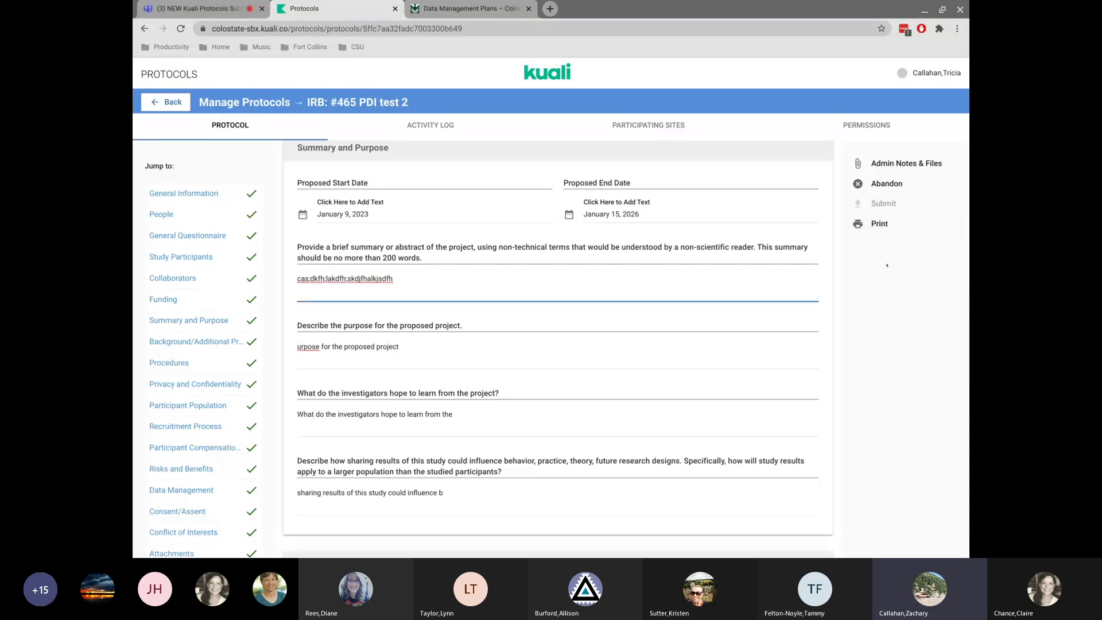
Scroll through the protocol sections and return to the Manage Protocols list.
{"action": "scroll", "coordinate": [170, 327], "scroll_direction": "down", "scroll_amount": 1}
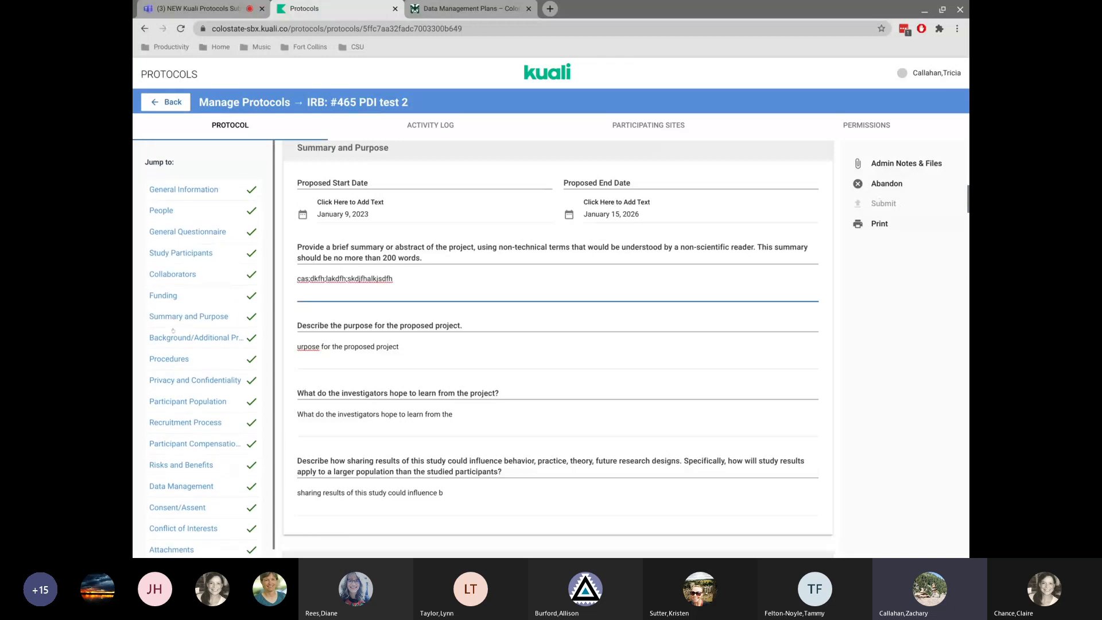
{"action": "scroll", "coordinate": [173, 330], "scroll_direction": "up", "scroll_amount": 1}
{"action": "scroll", "coordinate": [172, 331], "scroll_direction": "down", "scroll_amount": 1}
{"action": "scroll", "coordinate": [616, 341], "scroll_direction": "up", "scroll_amount": 15}
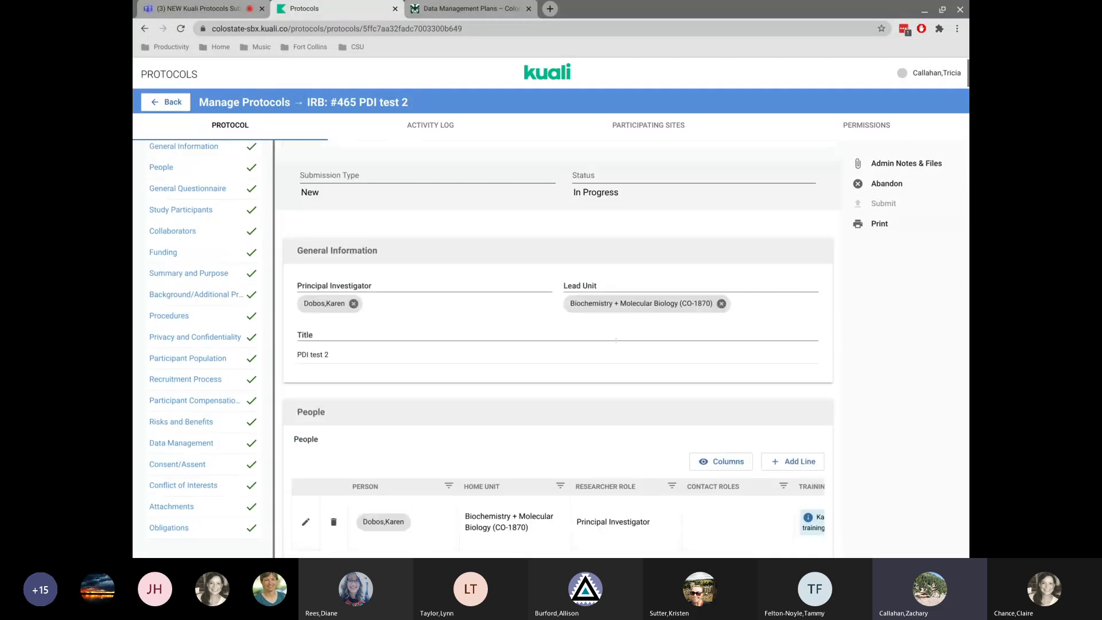
{"action": "scroll", "coordinate": [616, 341], "scroll_direction": "down", "scroll_amount": 12}
{"action": "scroll", "coordinate": [616, 341], "scroll_direction": "down", "scroll_amount": 20}
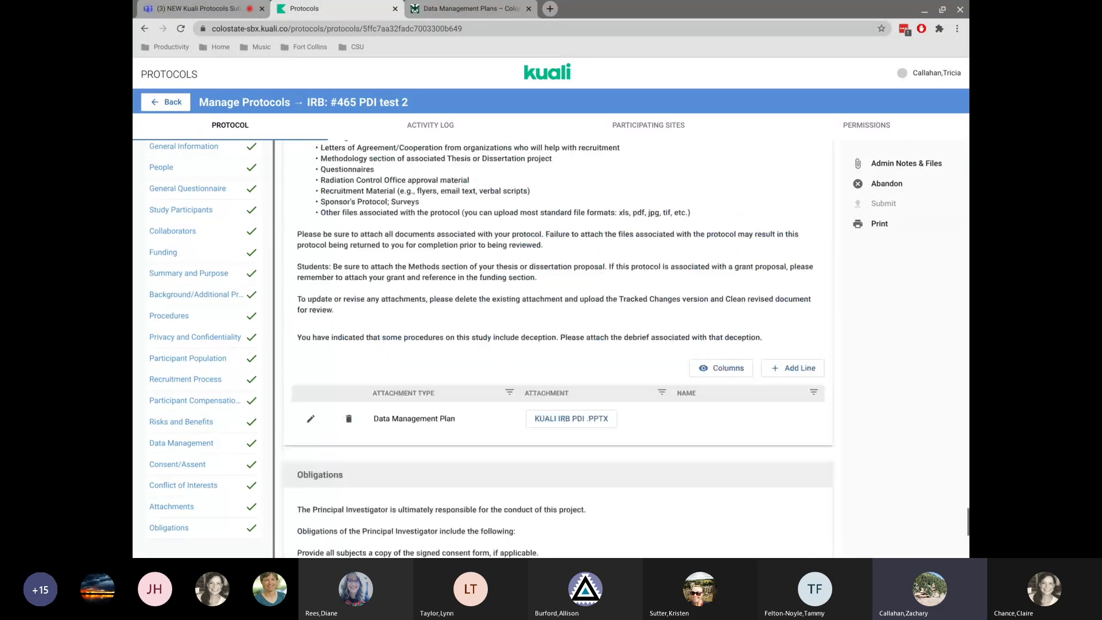
{"action": "left_click", "coordinate": [242, 155]}
{"action": "left_click", "coordinate": [166, 102]}
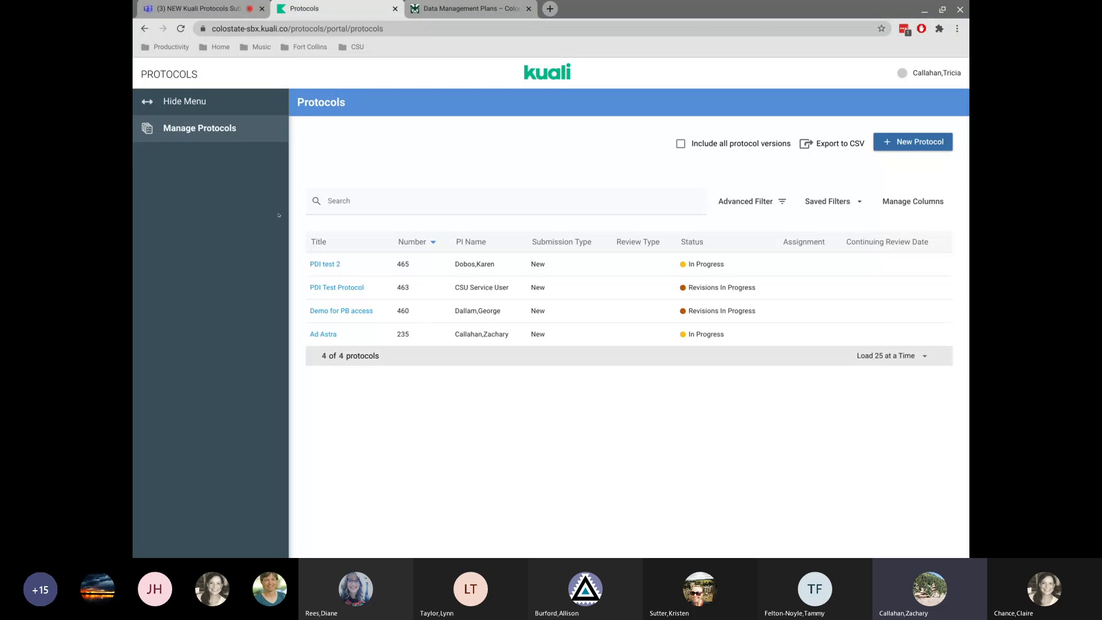
Open the PDI test 2 protocol and toggle the Principal Investigator obligations agreement checkbox.
{"action": "left_click", "coordinate": [451, 265]}
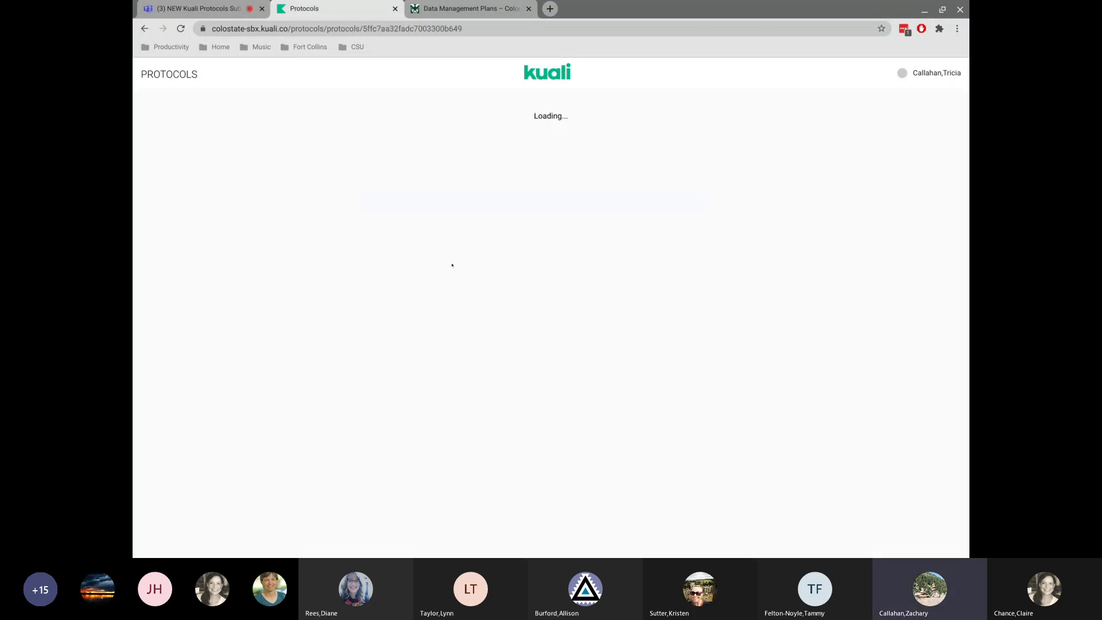
{"action": "scroll", "coordinate": [452, 269], "scroll_direction": "down", "scroll_amount": 20}
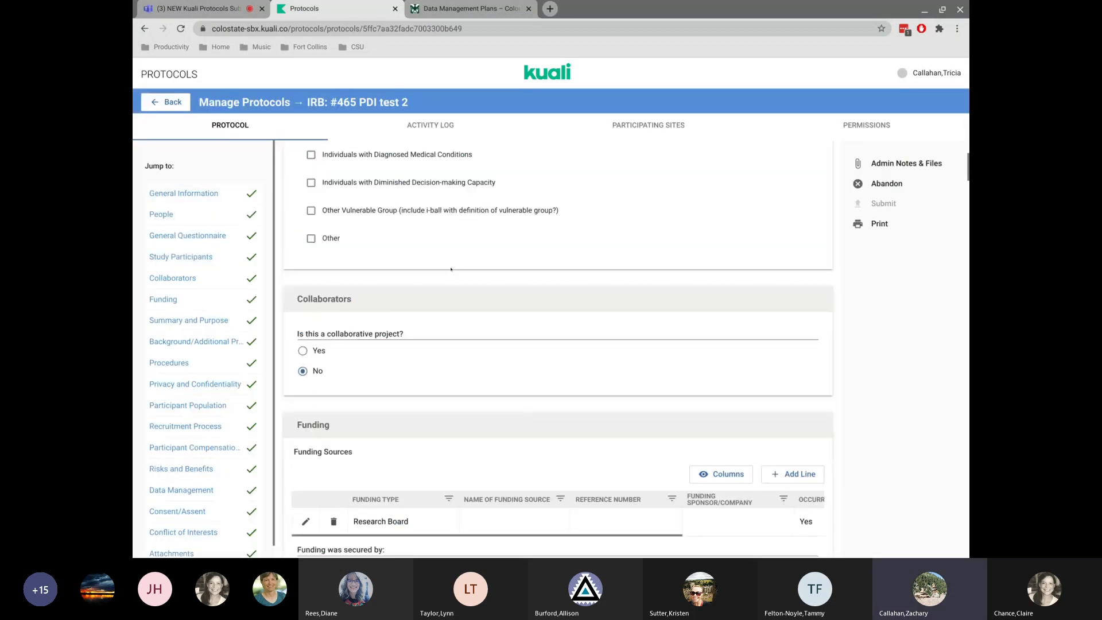
{"action": "scroll", "coordinate": [474, 291], "scroll_direction": "down", "scroll_amount": 20}
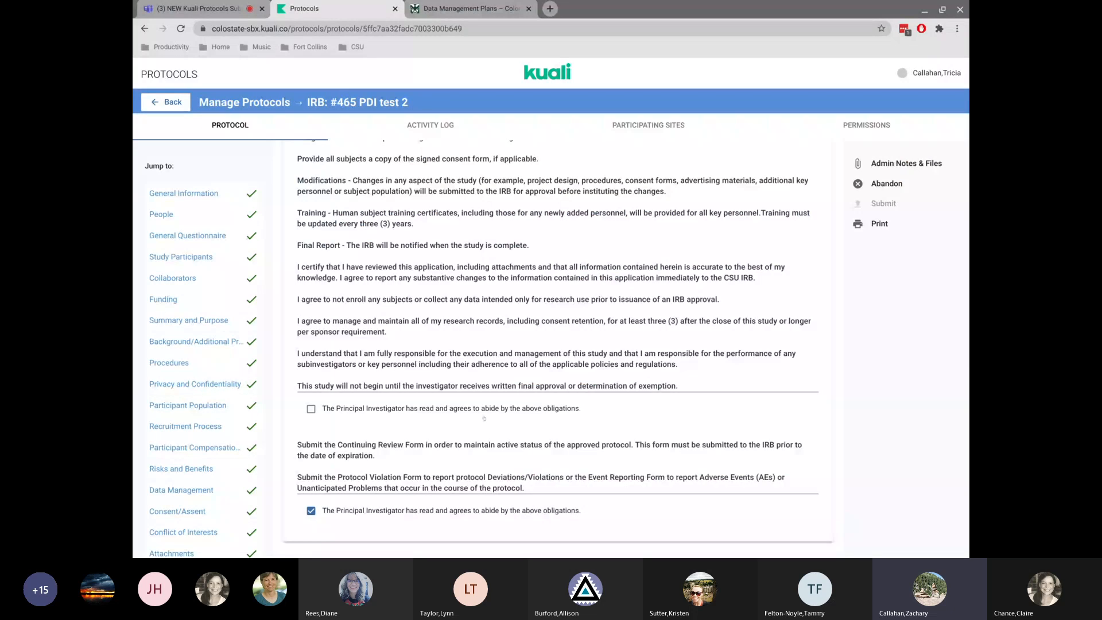
{"action": "left_click", "coordinate": [310, 408]}
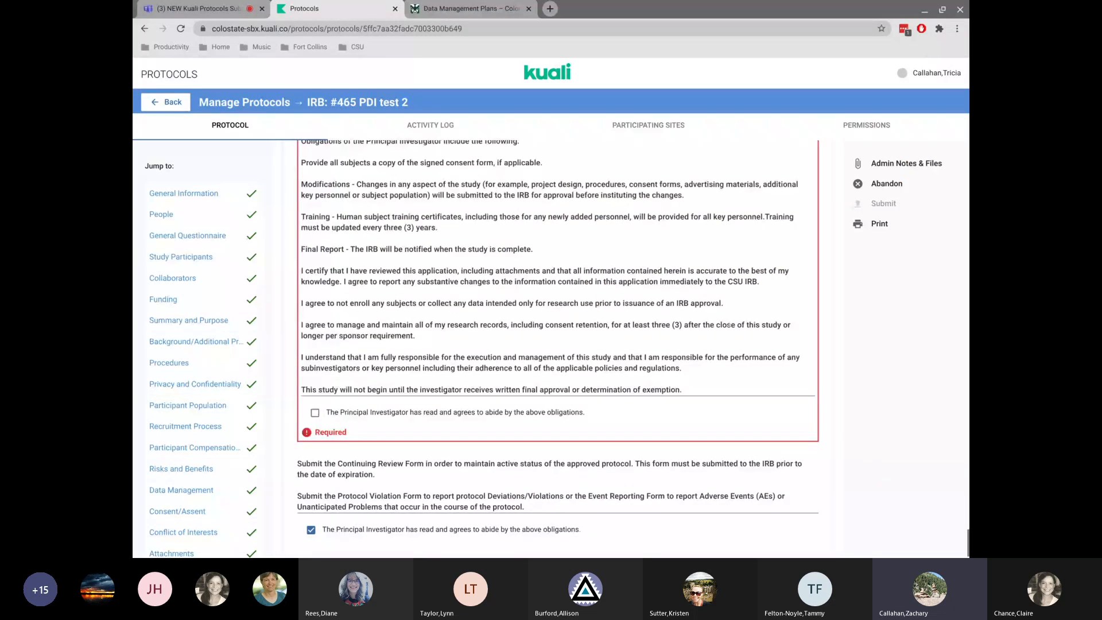
Answer No to whether informed consent will be obtained from all research subjects.
{"action": "scroll", "coordinate": [577, 280], "scroll_direction": "up", "scroll_amount": 2}
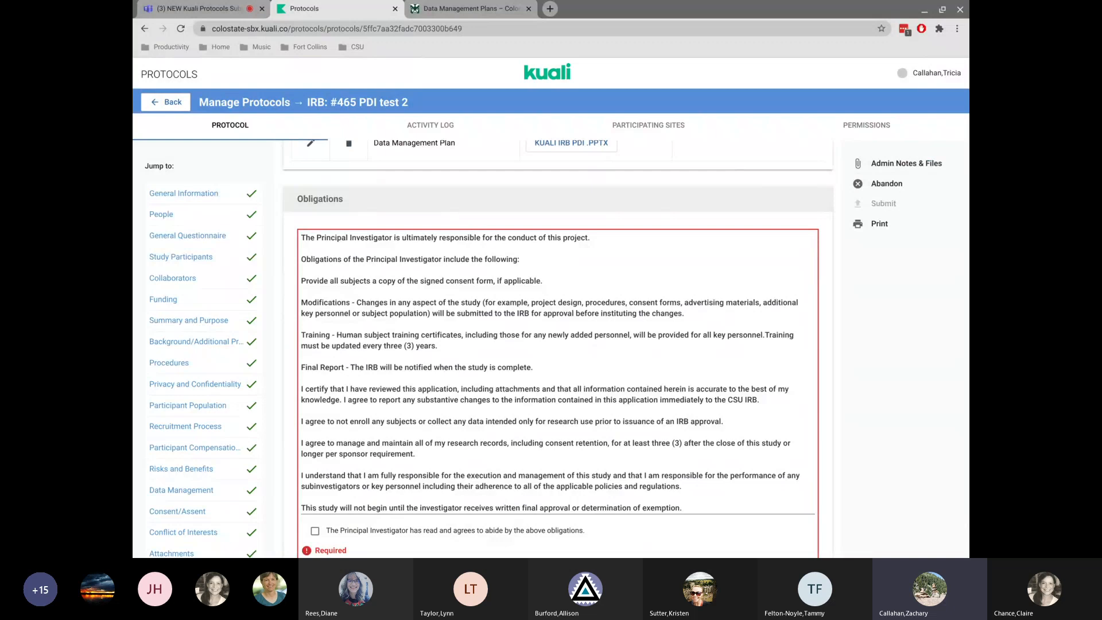
{"action": "scroll", "coordinate": [557, 345], "scroll_direction": "up", "scroll_amount": 15}
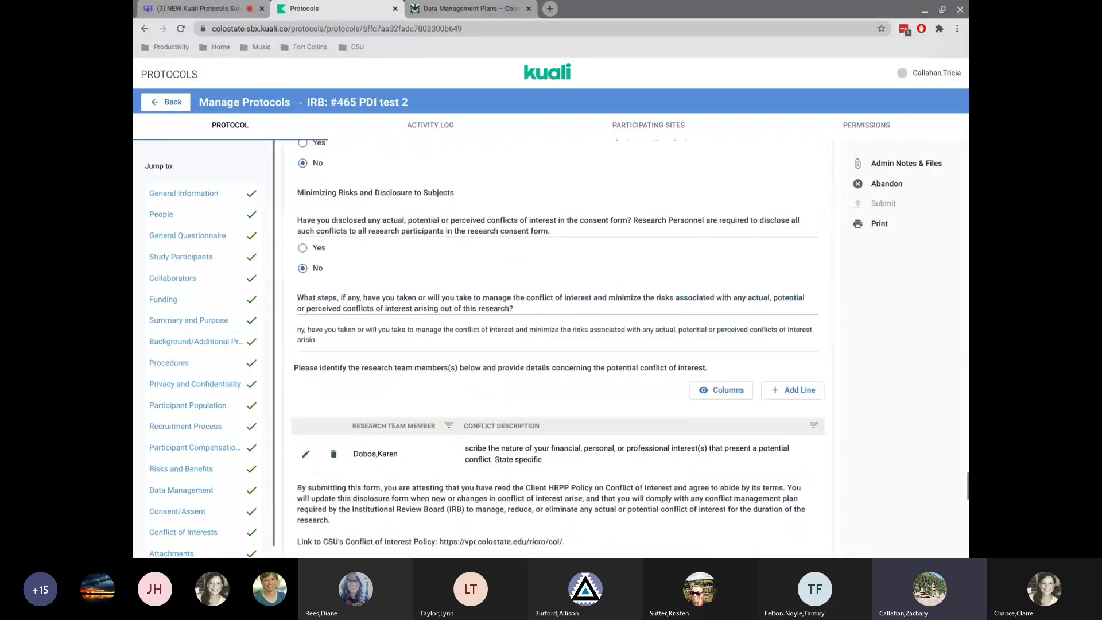
{"action": "scroll", "coordinate": [333, 485], "scroll_direction": "up", "scroll_amount": 1}
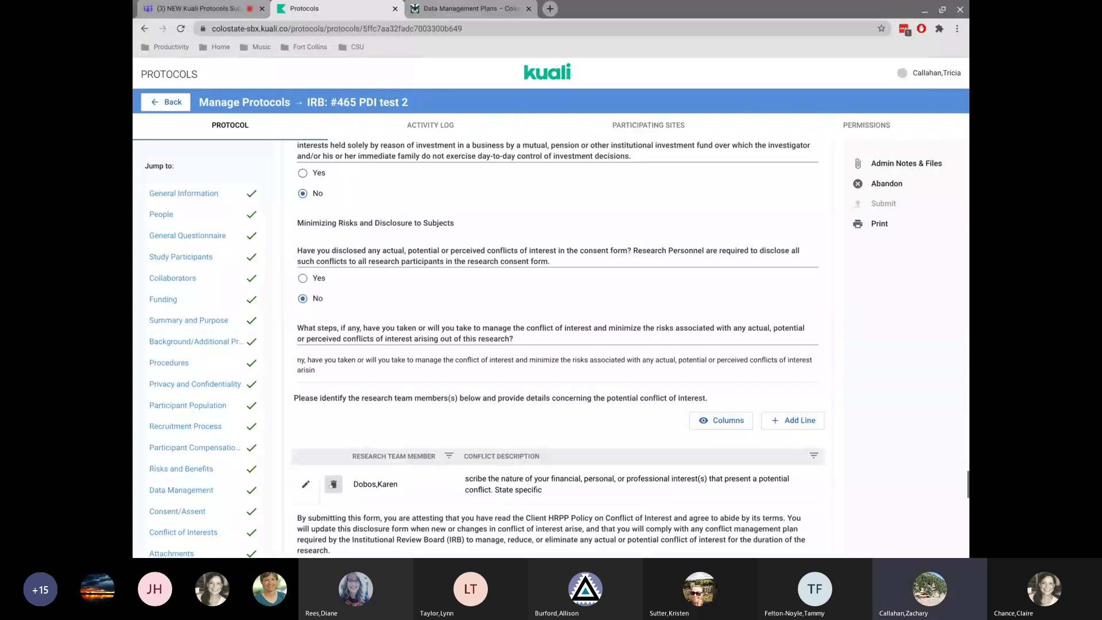
{"action": "scroll", "coordinate": [333, 488], "scroll_direction": "up", "scroll_amount": 12}
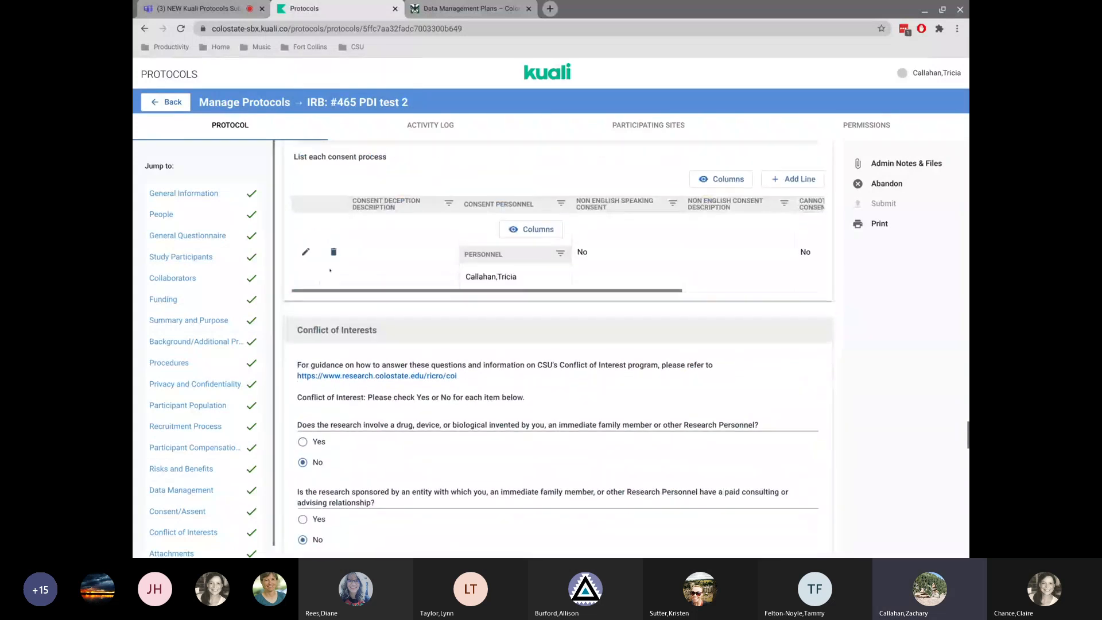
{"action": "scroll", "coordinate": [382, 300], "scroll_direction": "up", "scroll_amount": 6}
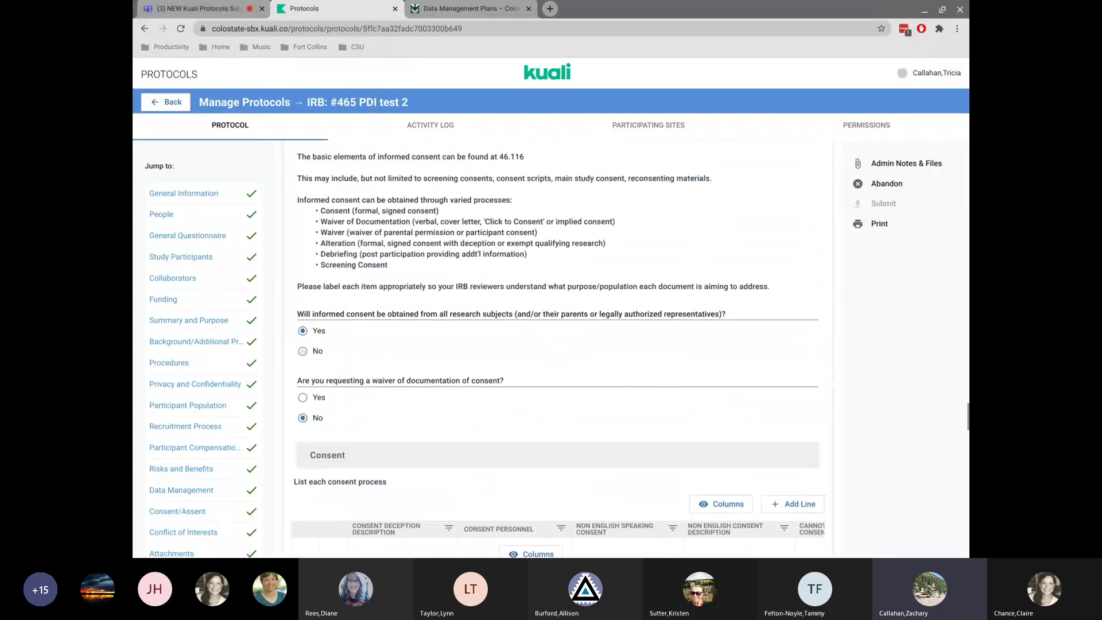
{"action": "left_click", "coordinate": [302, 351]}
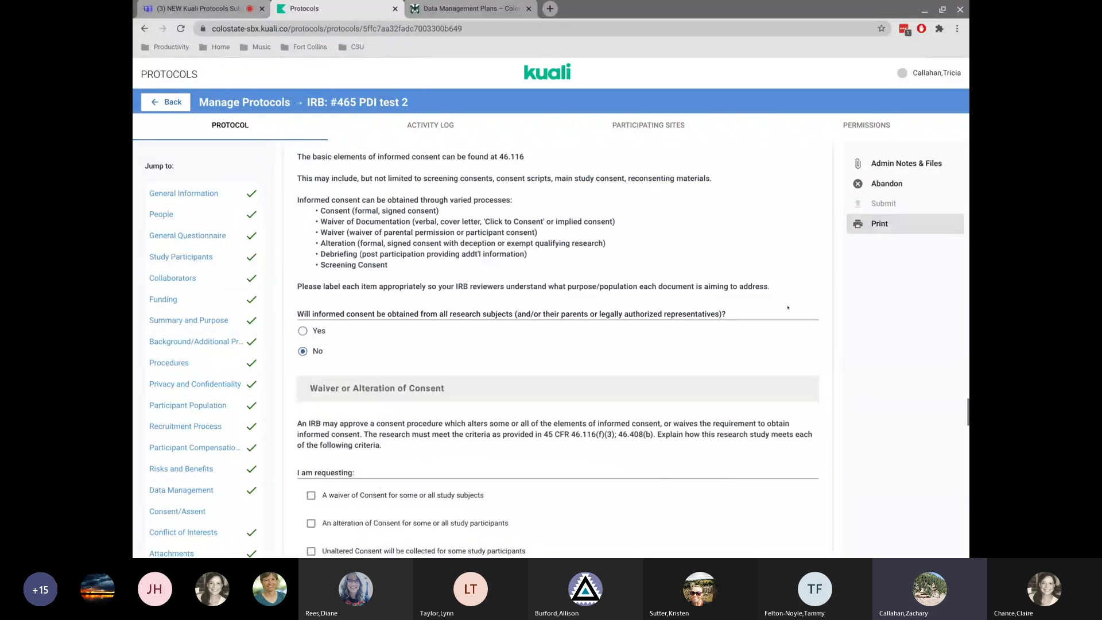
Return to the Manage Protocols list.
{"action": "scroll", "coordinate": [595, 214], "scroll_direction": "up", "scroll_amount": 6}
{"action": "scroll", "coordinate": [594, 213], "scroll_direction": "up", "scroll_amount": 10}
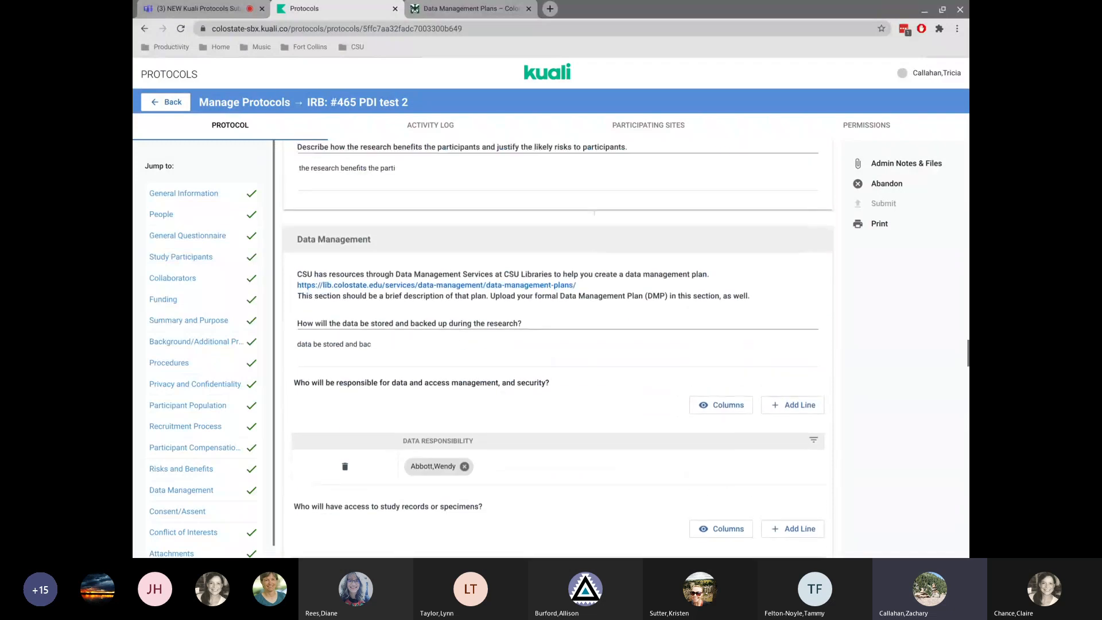
{"action": "scroll", "coordinate": [595, 213], "scroll_direction": "up", "scroll_amount": 4}
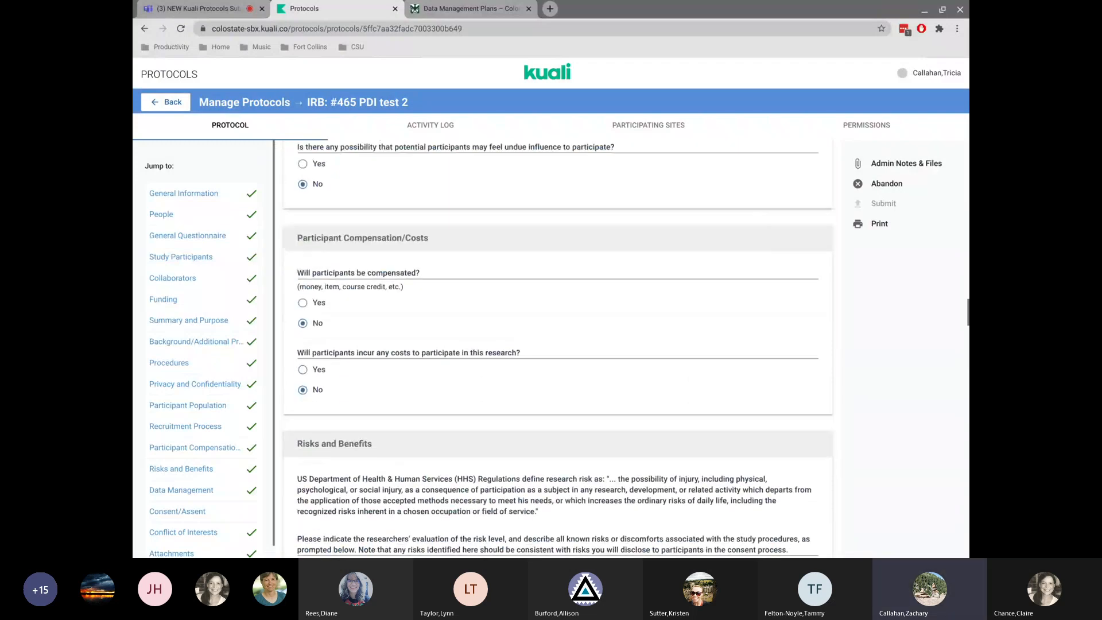
{"action": "left_click", "coordinate": [172, 106]}
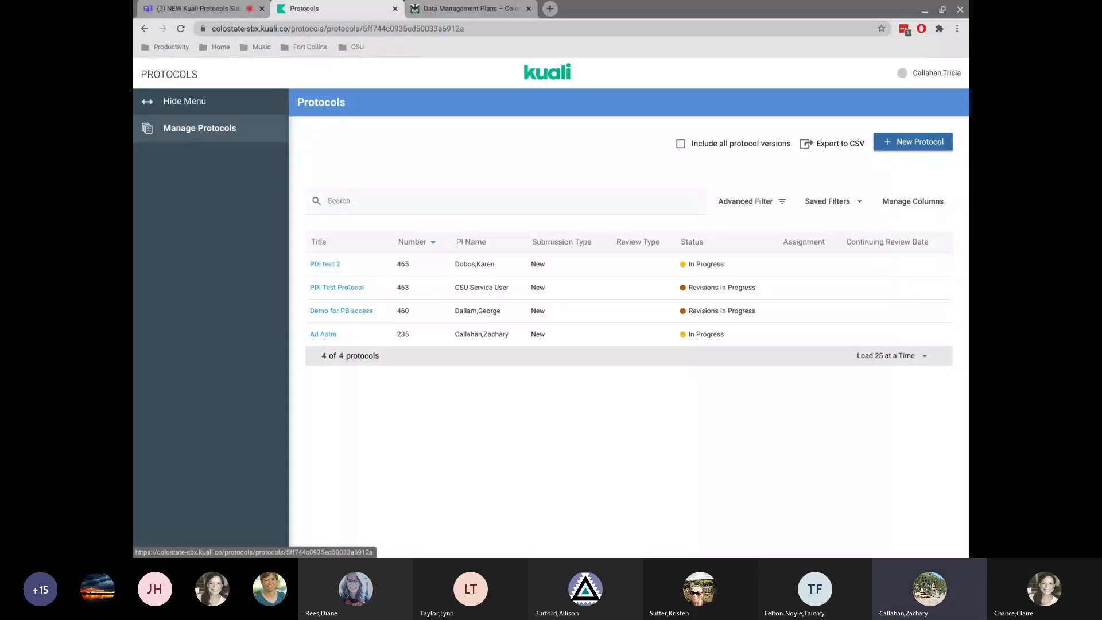
Open PDI Test Protocol and switch to version 1 | New | Revisions Required.
{"action": "left_click", "coordinate": [349, 287]}
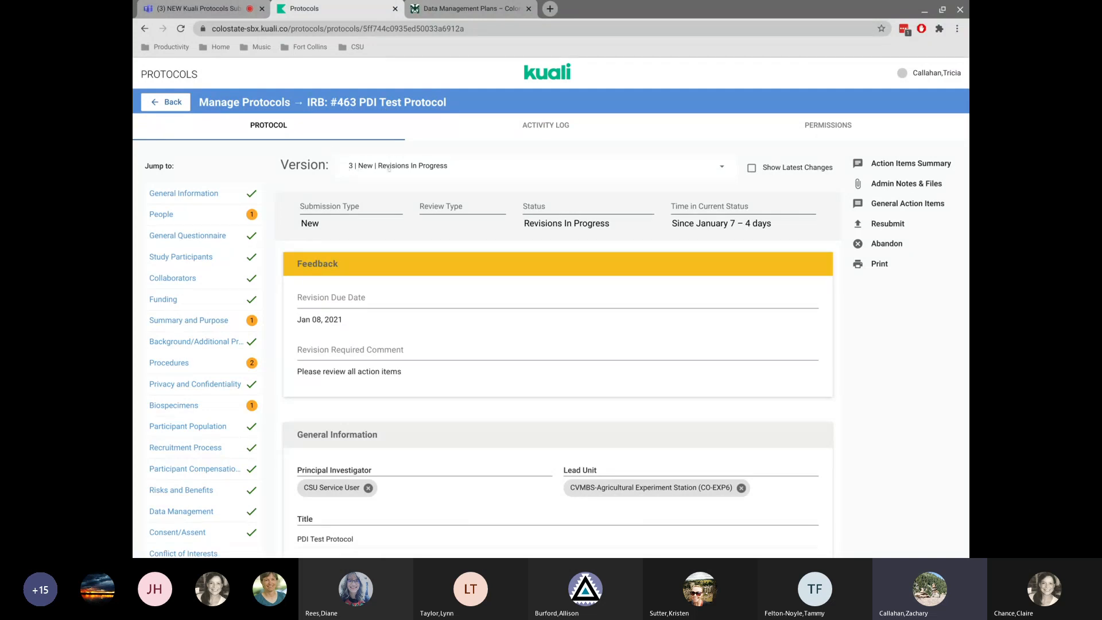
{"action": "left_click", "coordinate": [711, 171]}
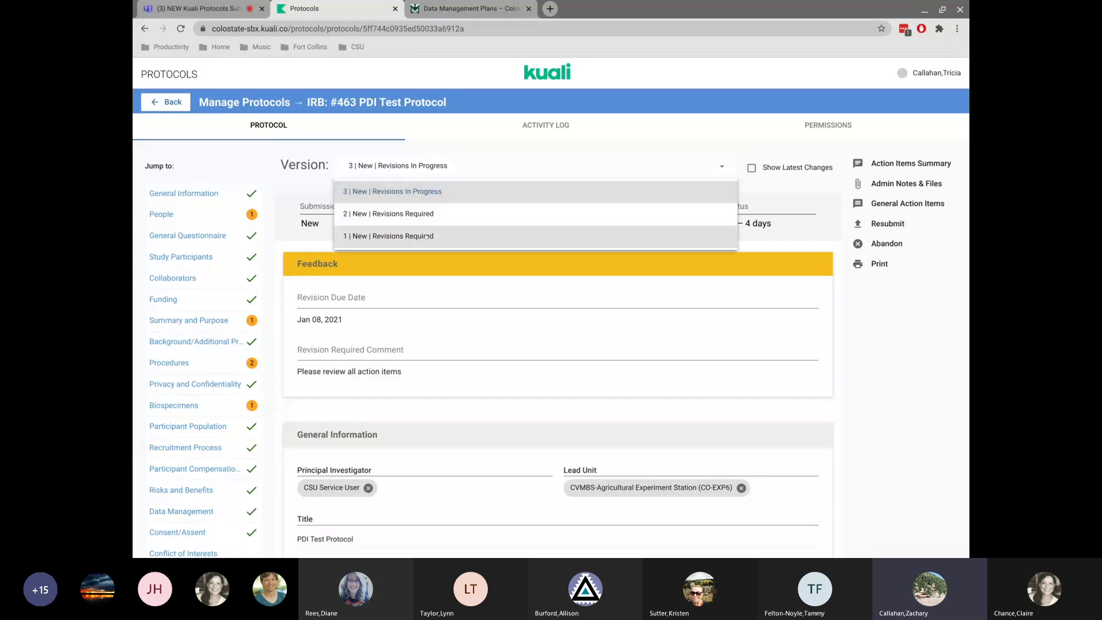
{"action": "left_click", "coordinate": [429, 236]}
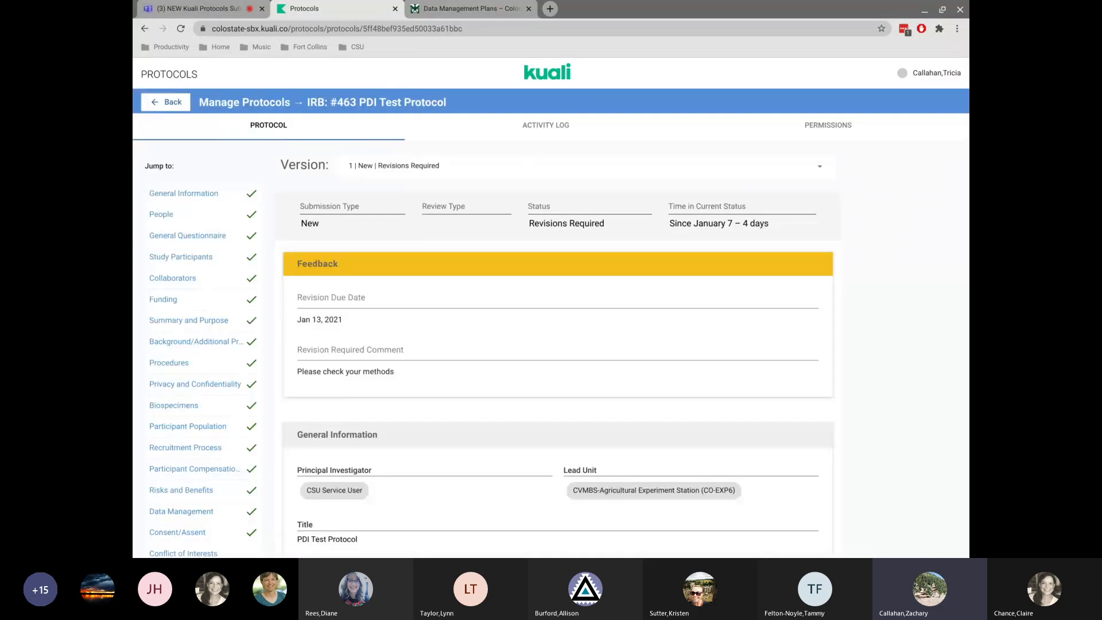
Switch the protocol back to version 3 | New | Revisions In Progress.
{"action": "scroll", "coordinate": [558, 343], "scroll_direction": "down", "scroll_amount": 12}
{"action": "scroll", "coordinate": [394, 301], "scroll_direction": "up", "scroll_amount": 3}
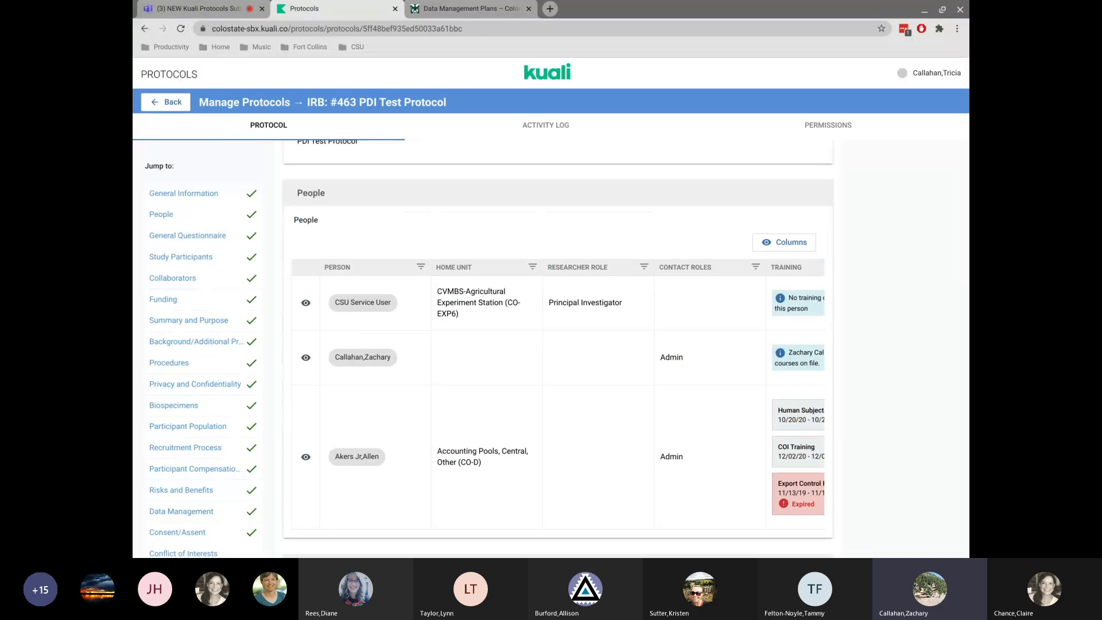
{"action": "scroll", "coordinate": [556, 344], "scroll_direction": "up", "scroll_amount": 7}
{"action": "left_click", "coordinate": [453, 165]}
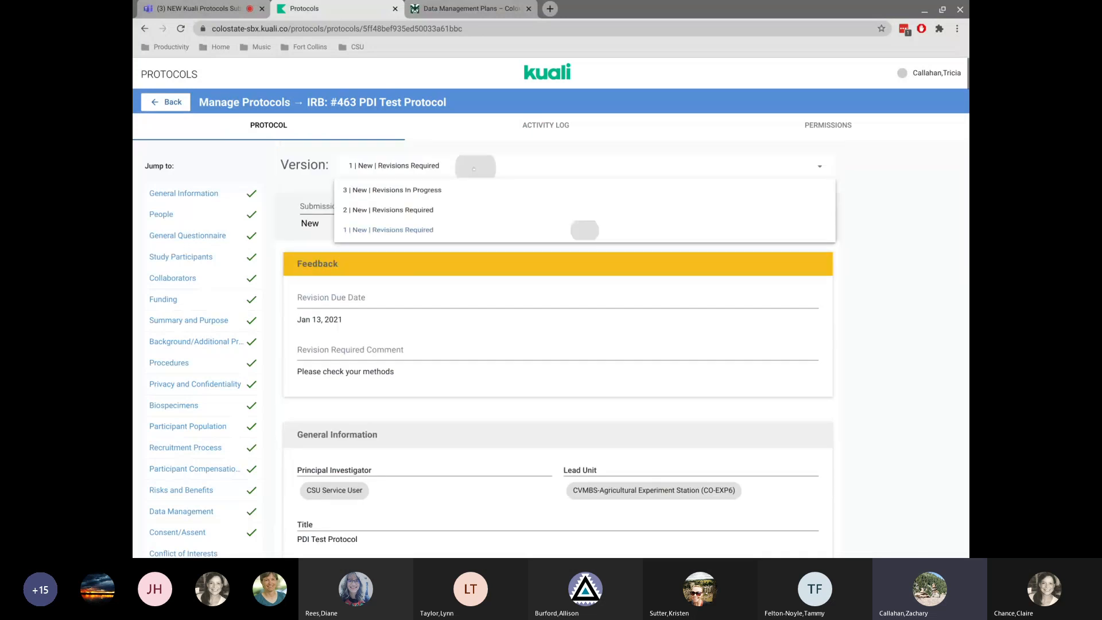
{"action": "left_click", "coordinate": [439, 192]}
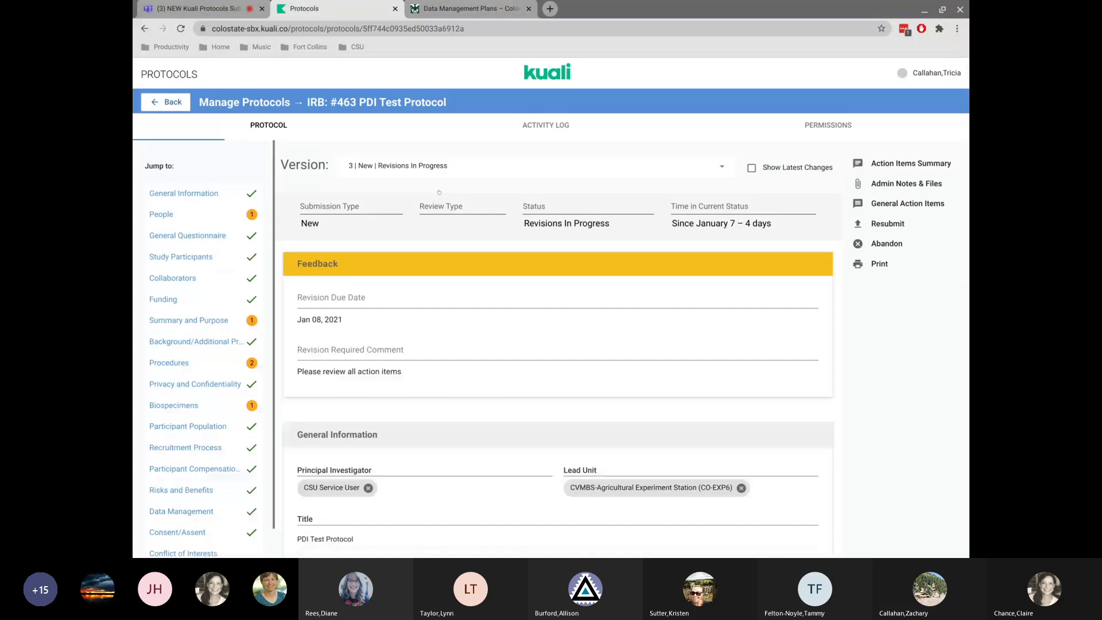
Turn on Show Latest Changes and scroll through the protocol's sections.
{"action": "scroll", "coordinate": [557, 344], "scroll_direction": "down", "scroll_amount": 8}
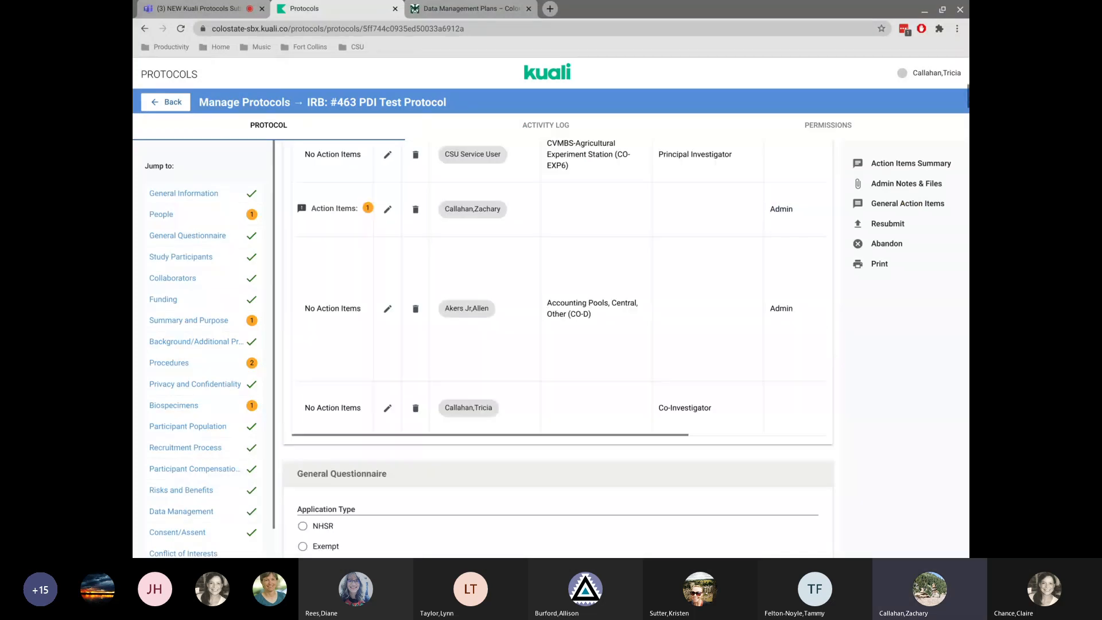
{"action": "scroll", "coordinate": [557, 345], "scroll_direction": "up", "scroll_amount": 1}
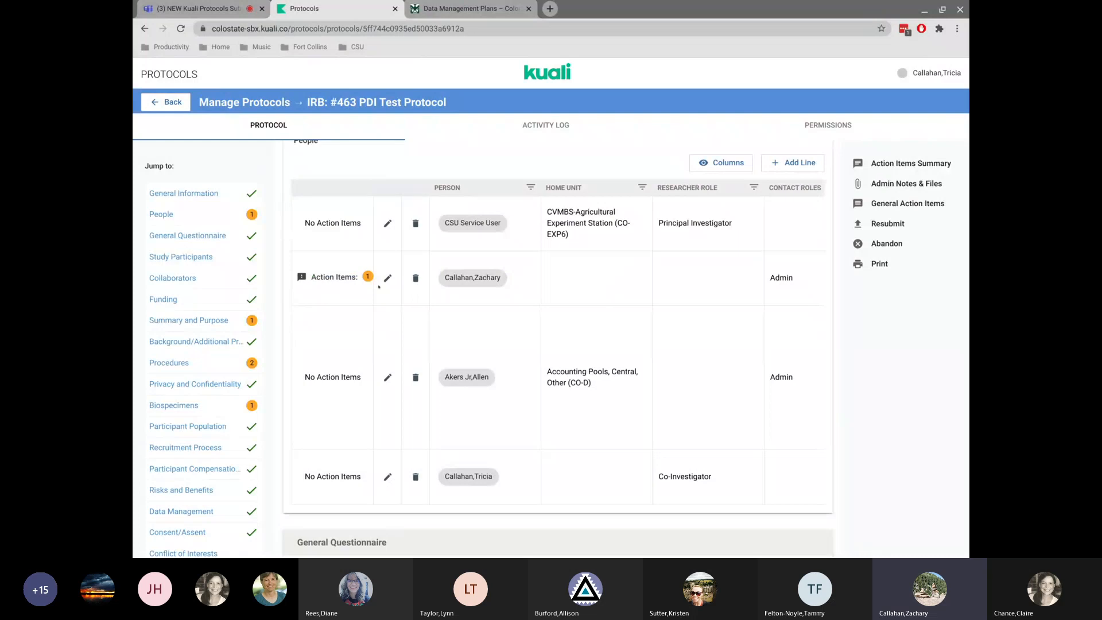
{"action": "scroll", "coordinate": [613, 232], "scroll_direction": "up", "scroll_amount": 10}
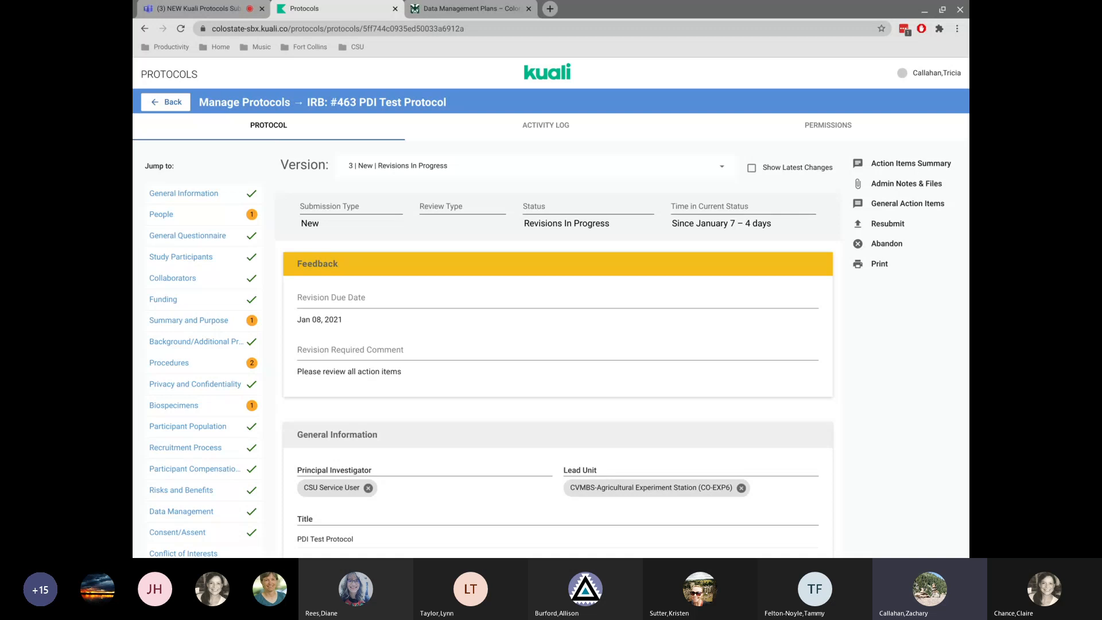
{"action": "left_click", "coordinate": [752, 171]}
{"action": "scroll", "coordinate": [660, 344], "scroll_direction": "down", "scroll_amount": 15}
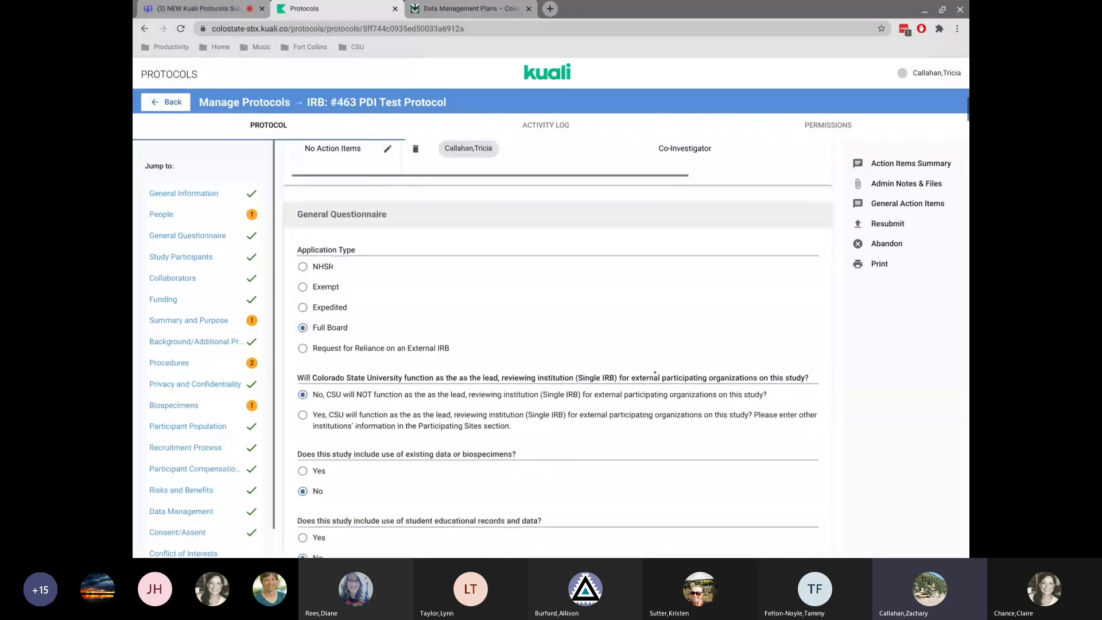
{"action": "scroll", "coordinate": [655, 372], "scroll_direction": "down", "scroll_amount": 2}
{"action": "scroll", "coordinate": [655, 372], "scroll_direction": "down", "scroll_amount": 20}
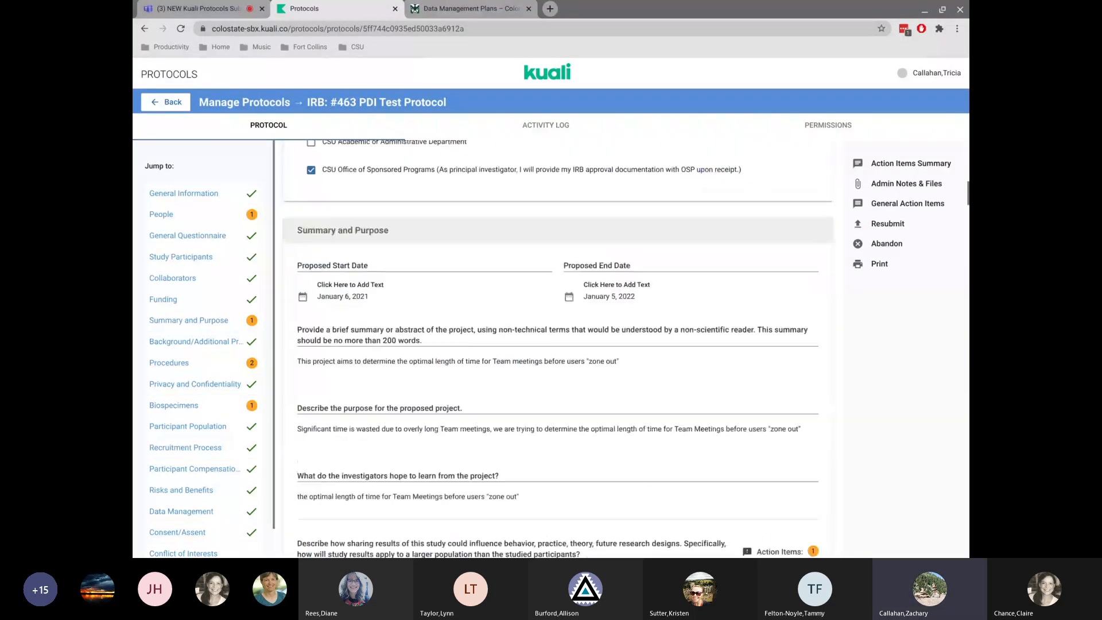
{"action": "scroll", "coordinate": [558, 348], "scroll_direction": "down", "scroll_amount": 20}
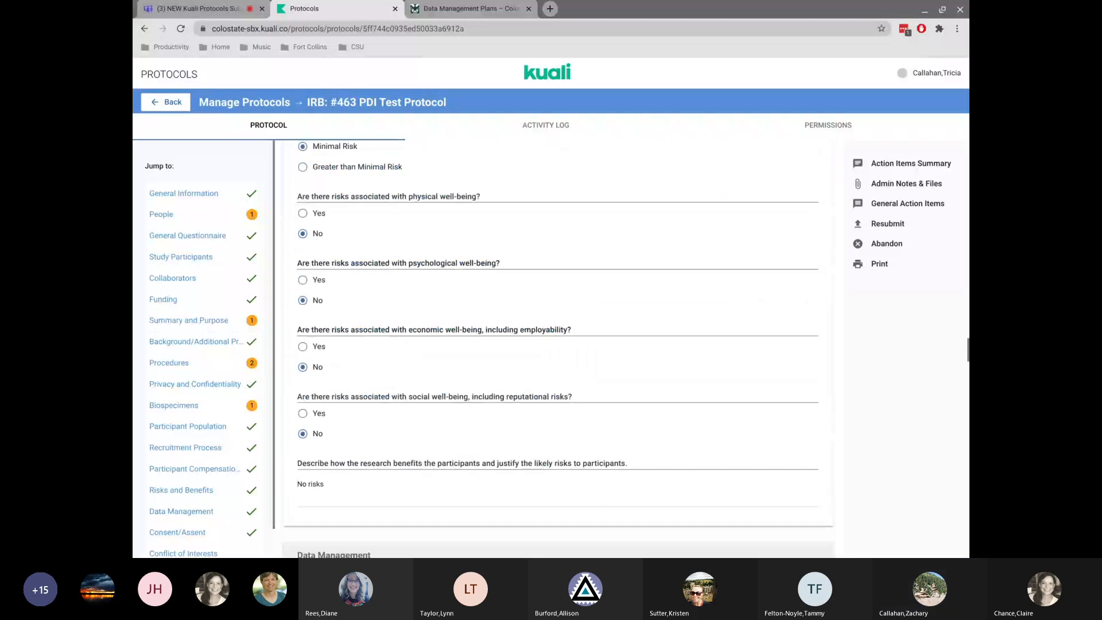
{"action": "scroll", "coordinate": [557, 348], "scroll_direction": "down", "scroll_amount": 10}
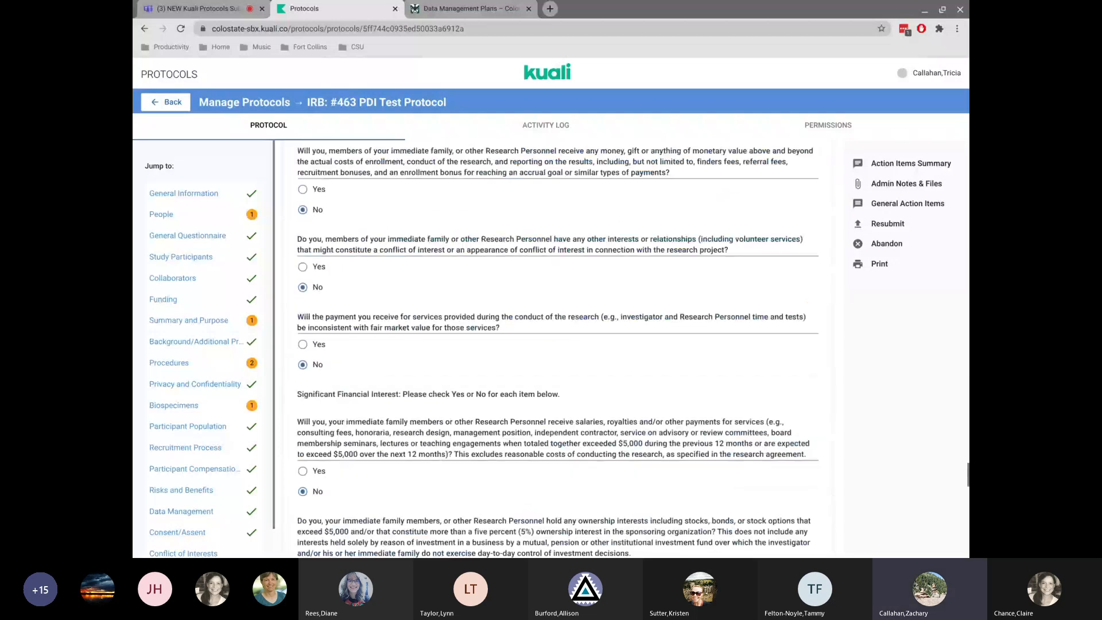
{"action": "key", "text": "Home"}
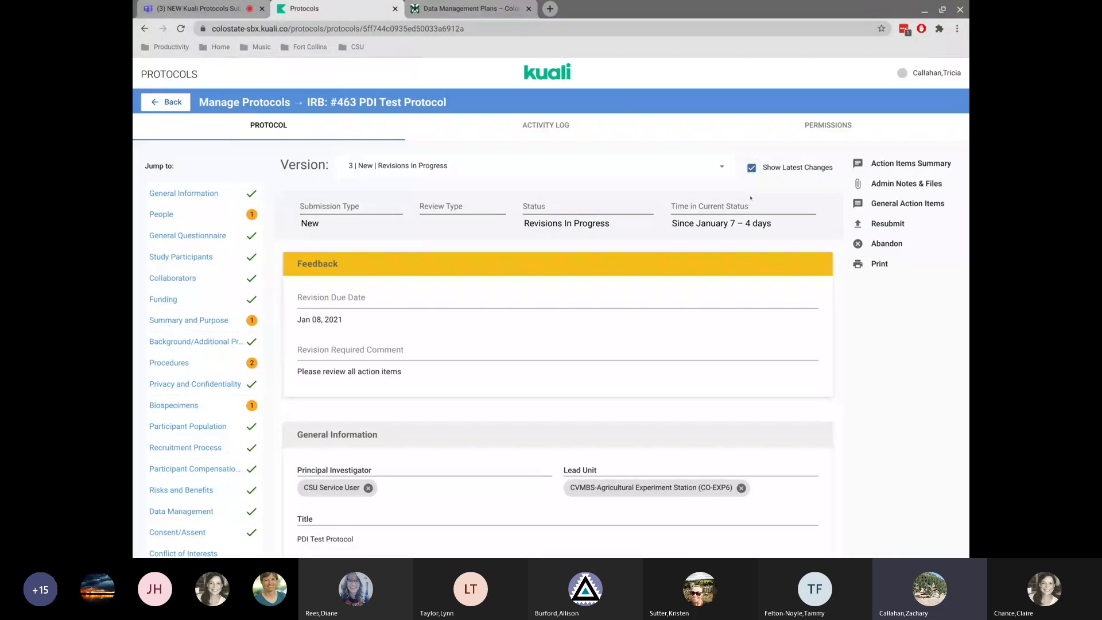
Open the action items on the Summary and Purpose sharing-results question, show its replies, then close the panel.
{"action": "scroll", "coordinate": [750, 197], "scroll_direction": "down", "scroll_amount": 3}
{"action": "scroll", "coordinate": [750, 197], "scroll_direction": "up", "scroll_amount": 3}
{"action": "left_click", "coordinate": [252, 321]}
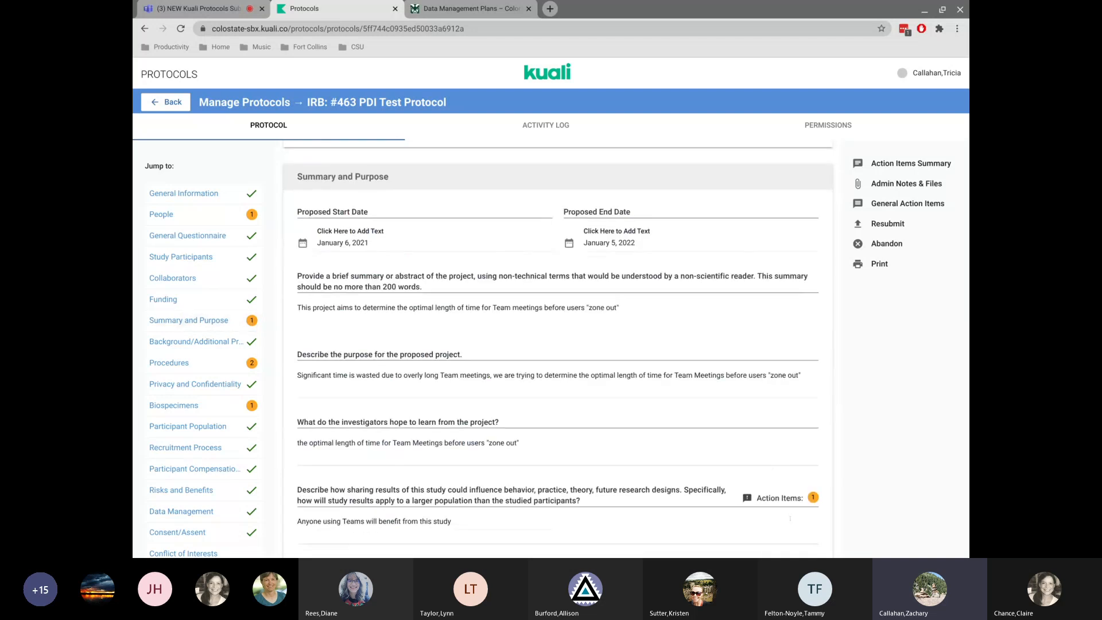
{"action": "scroll", "coordinate": [901, 416], "scroll_direction": "down", "scroll_amount": 1}
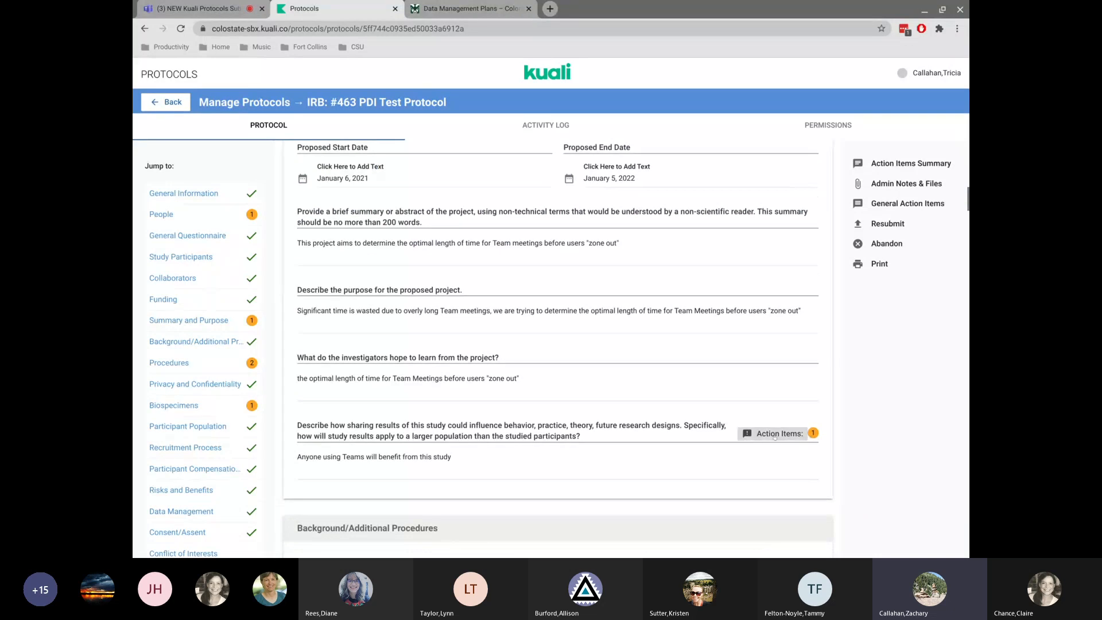
{"action": "left_click", "coordinate": [779, 434]}
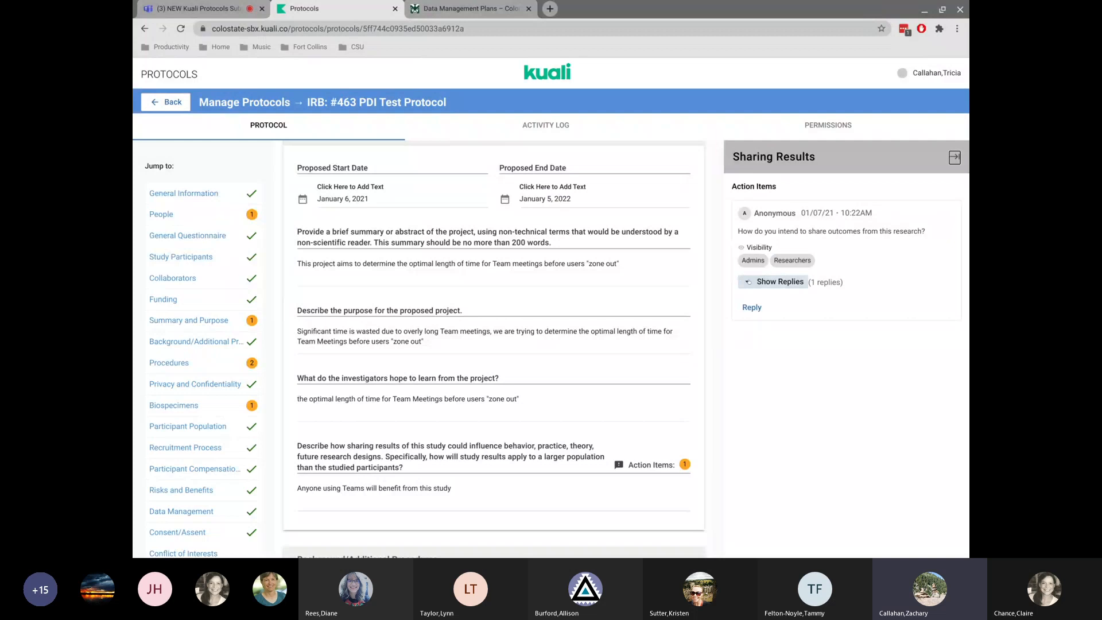
{"action": "left_click", "coordinate": [748, 282]}
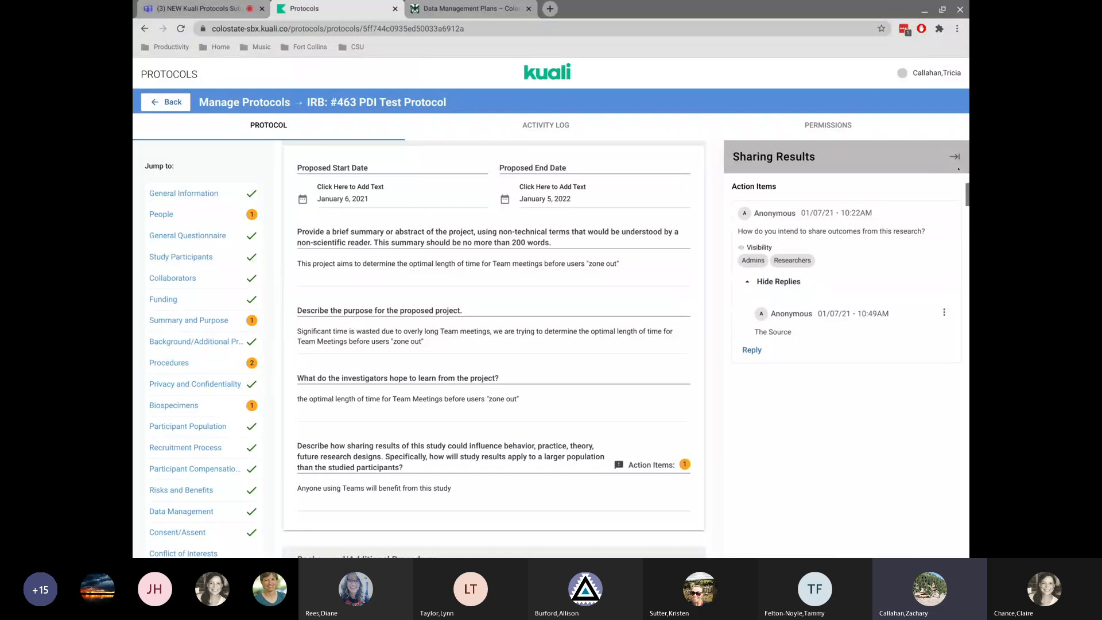
{"action": "left_click", "coordinate": [954, 156]}
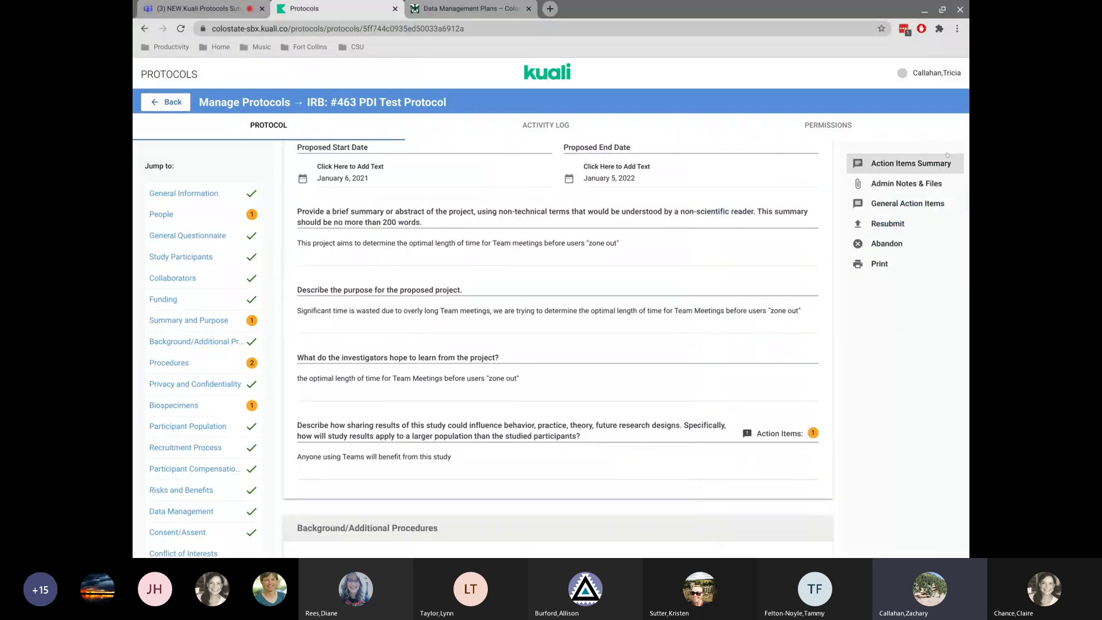
Jump to Procedures, open the deception question's action items, and expand the full comment.
{"action": "left_click", "coordinate": [186, 364]}
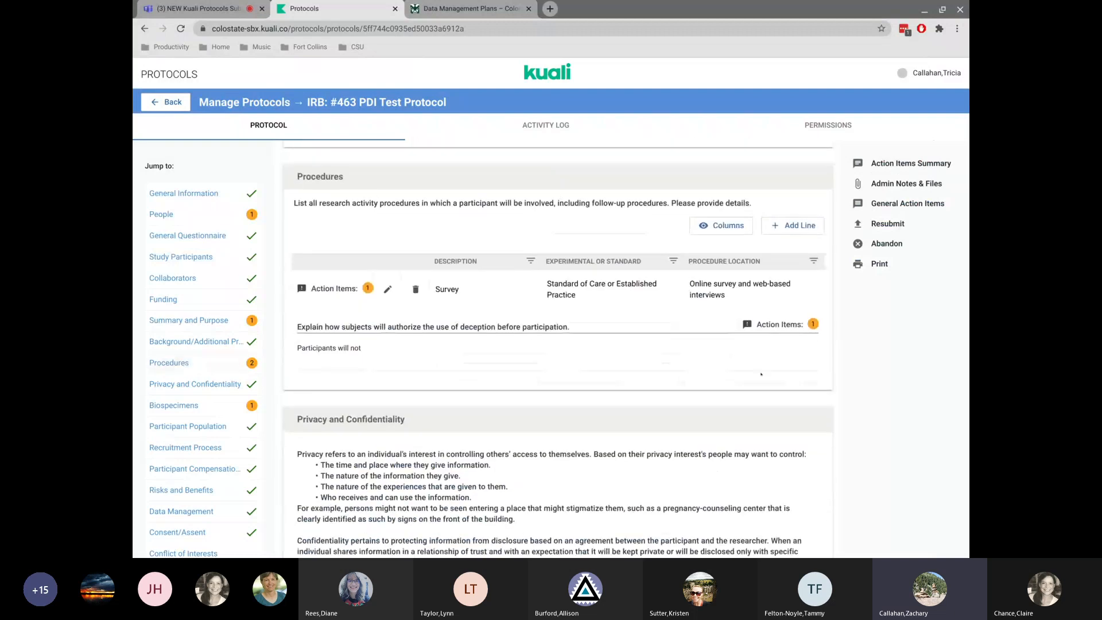
{"action": "left_click", "coordinate": [788, 325]}
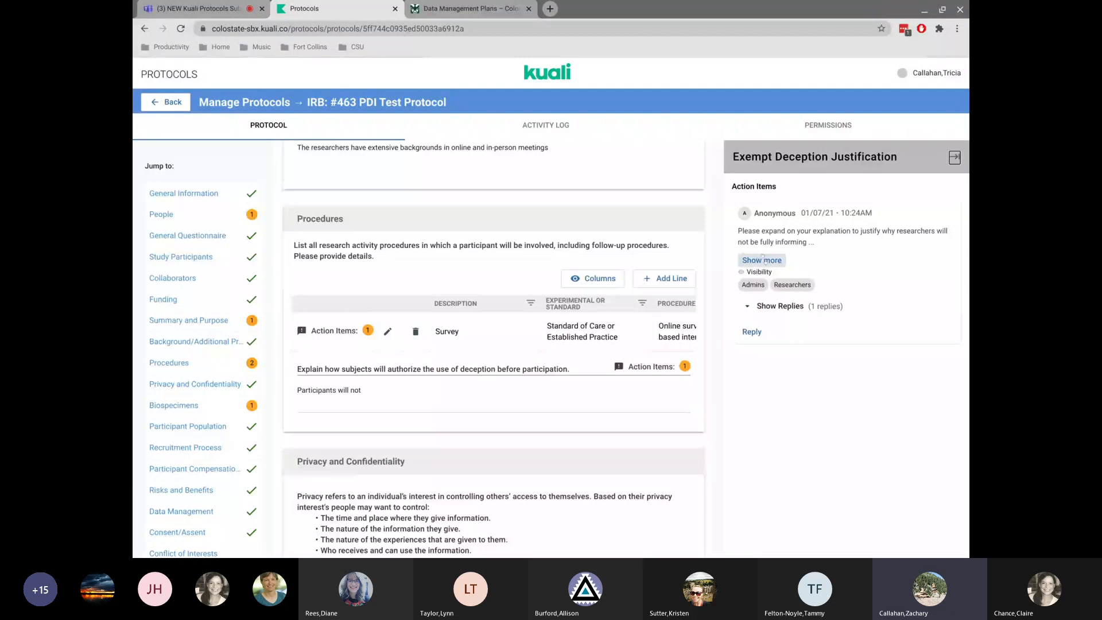
{"action": "left_click", "coordinate": [763, 259]}
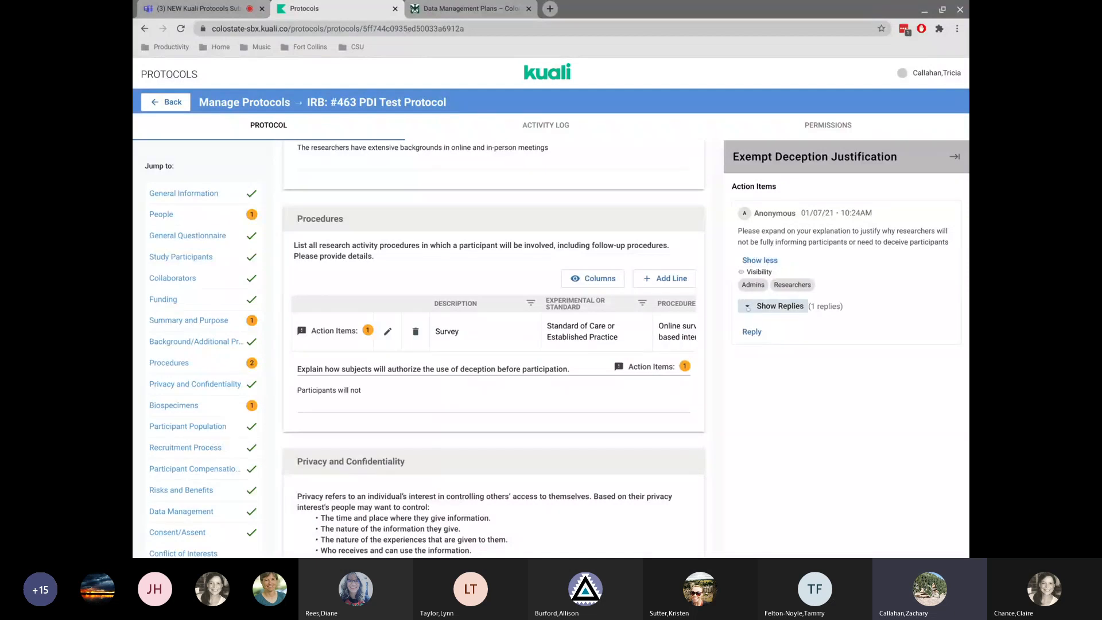
Show the replies on the deception question's action item, then close the action items panel.
{"action": "left_click", "coordinate": [748, 306]}
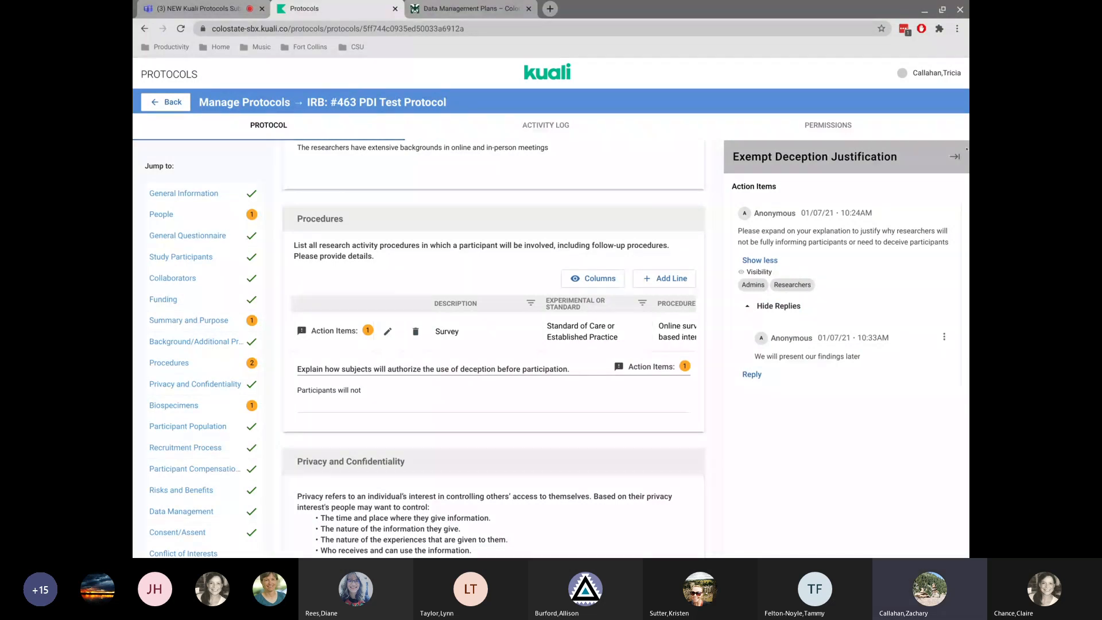
{"action": "left_click", "coordinate": [955, 156]}
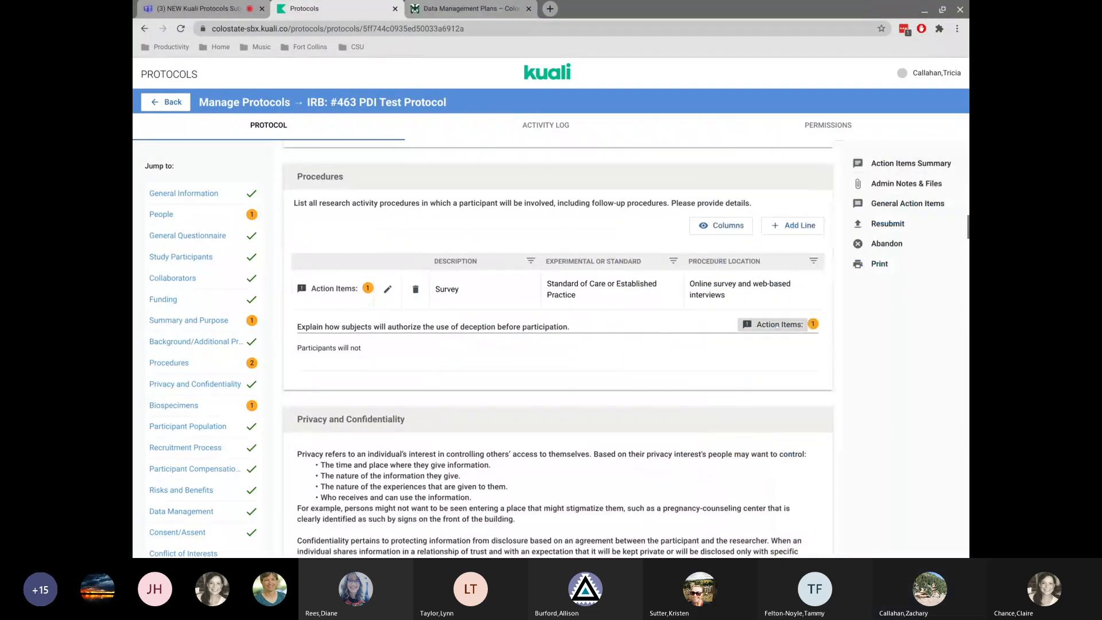
{"action": "left_click", "coordinate": [777, 325]}
{"action": "left_click", "coordinate": [777, 307]}
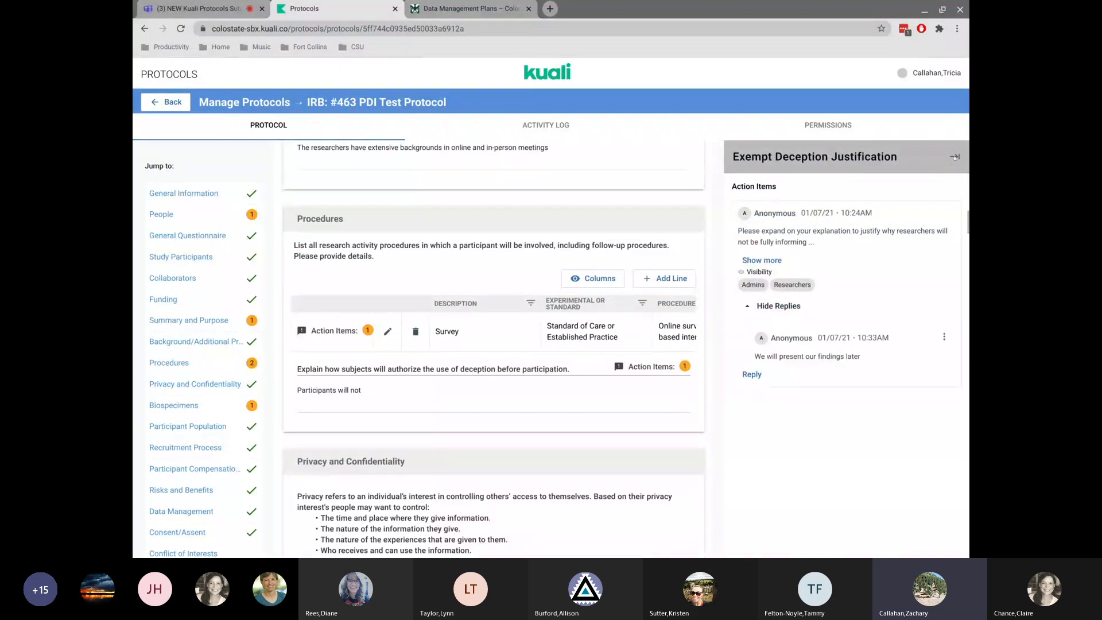
{"action": "left_click", "coordinate": [954, 156]}
Open the Survey procedure row's action items, show its replies, and close the panel.
{"action": "left_click", "coordinate": [337, 289]}
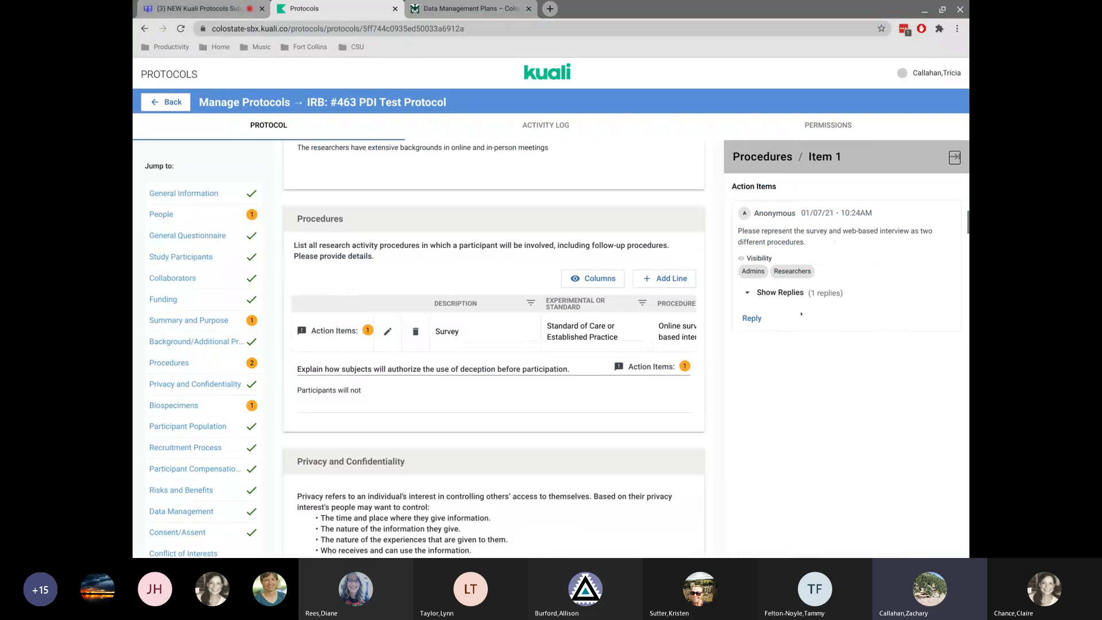
{"action": "left_click", "coordinate": [780, 293]}
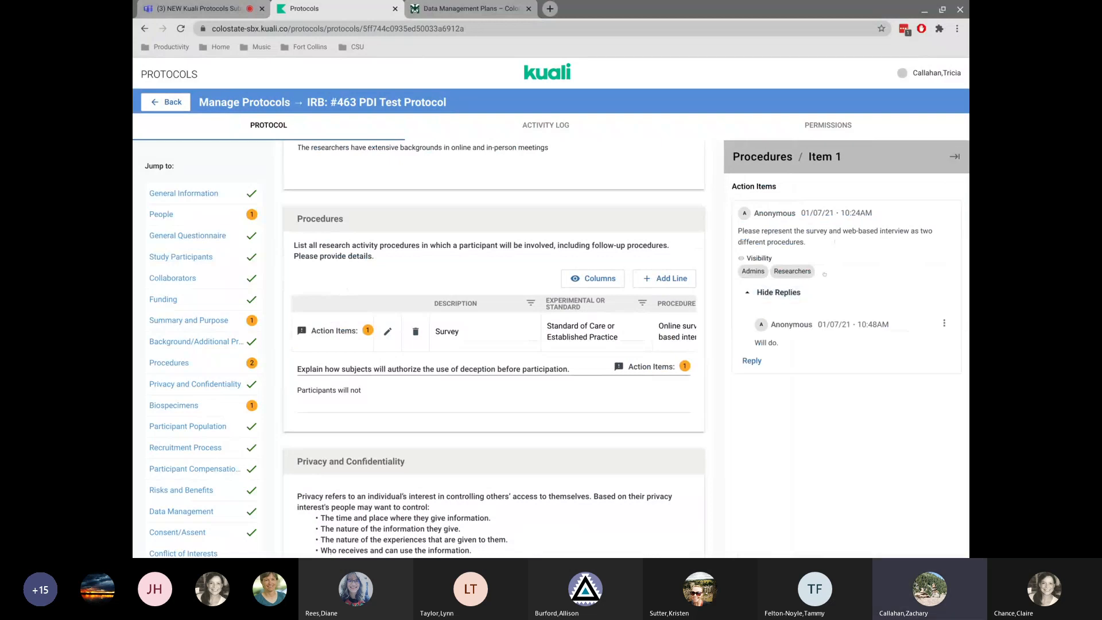
{"action": "left_click", "coordinate": [953, 157]}
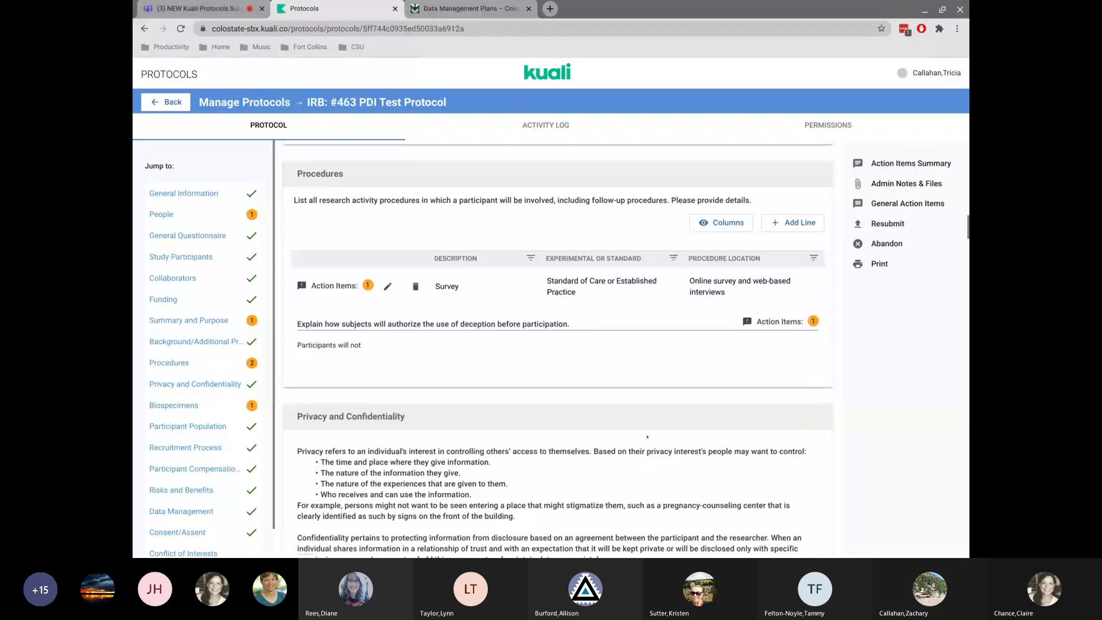
{"action": "scroll", "coordinate": [675, 442], "scroll_direction": "down", "scroll_amount": 1}
{"action": "scroll", "coordinate": [558, 348], "scroll_direction": "up", "scroll_amount": 20}
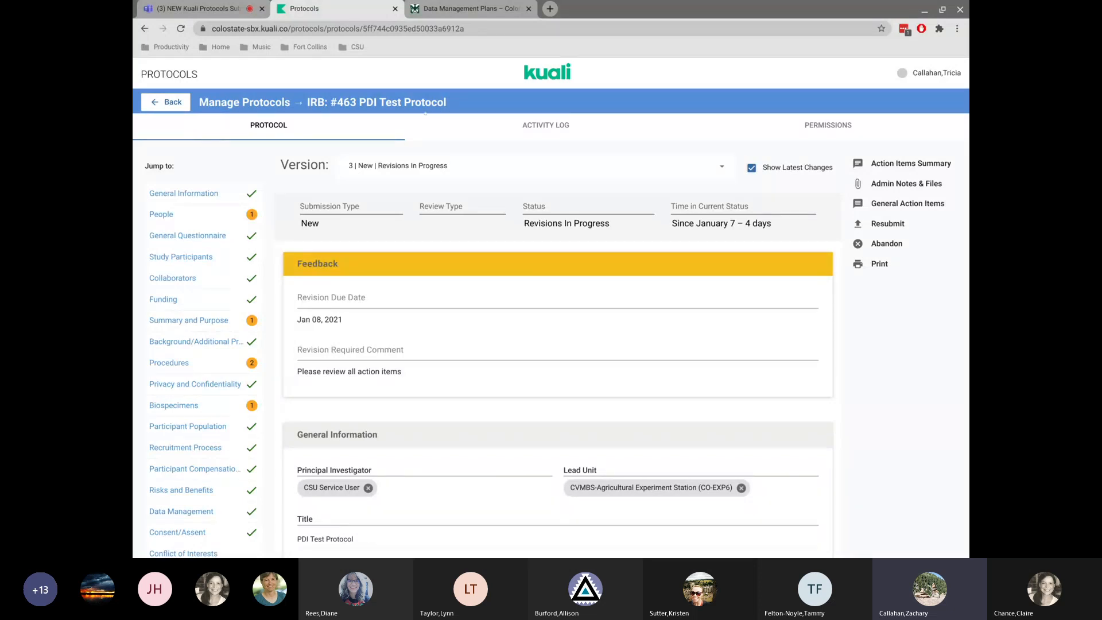
View the protocol's activity log and then its document permissions.
{"action": "left_click", "coordinate": [520, 127]}
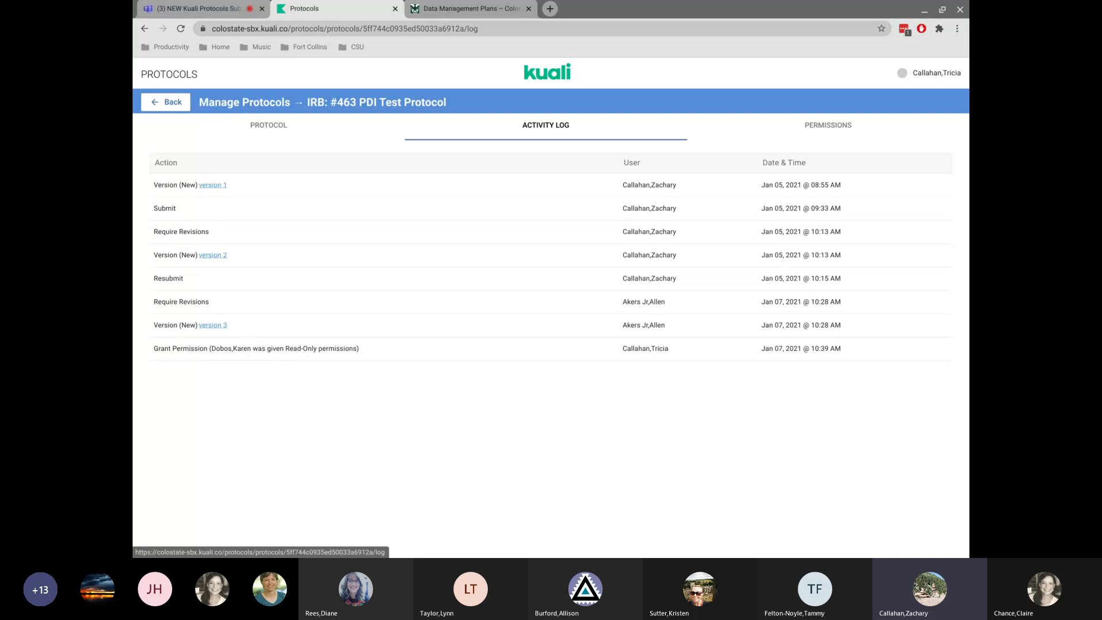
{"action": "left_click", "coordinate": [821, 128]}
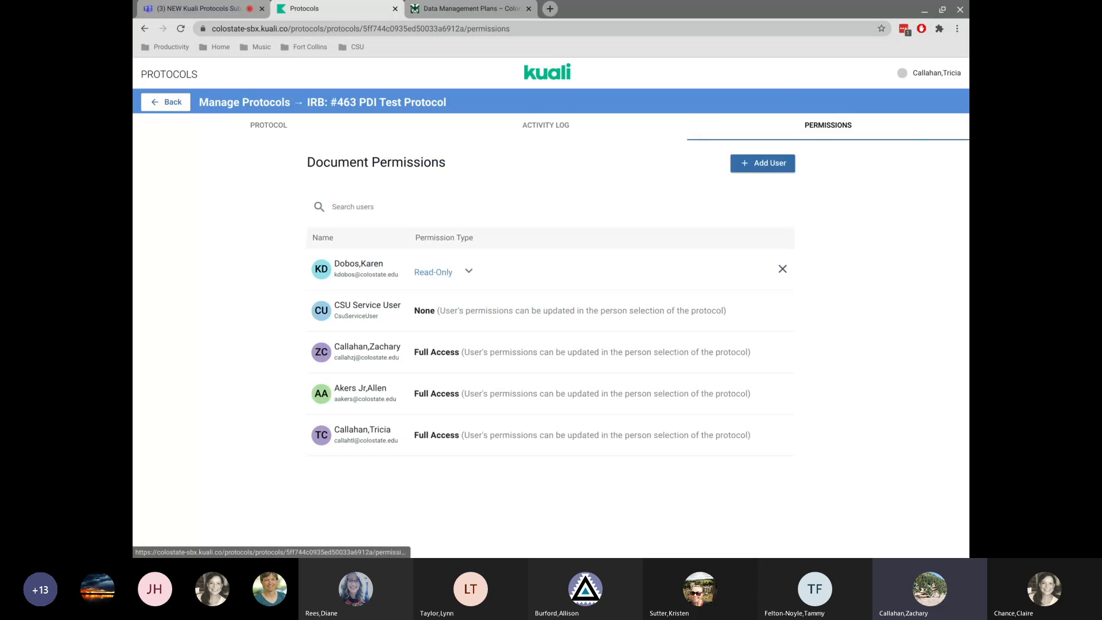
Add a colleague found by surname search as a new document user with Read-Only permission.
{"action": "left_click", "coordinate": [757, 163]}
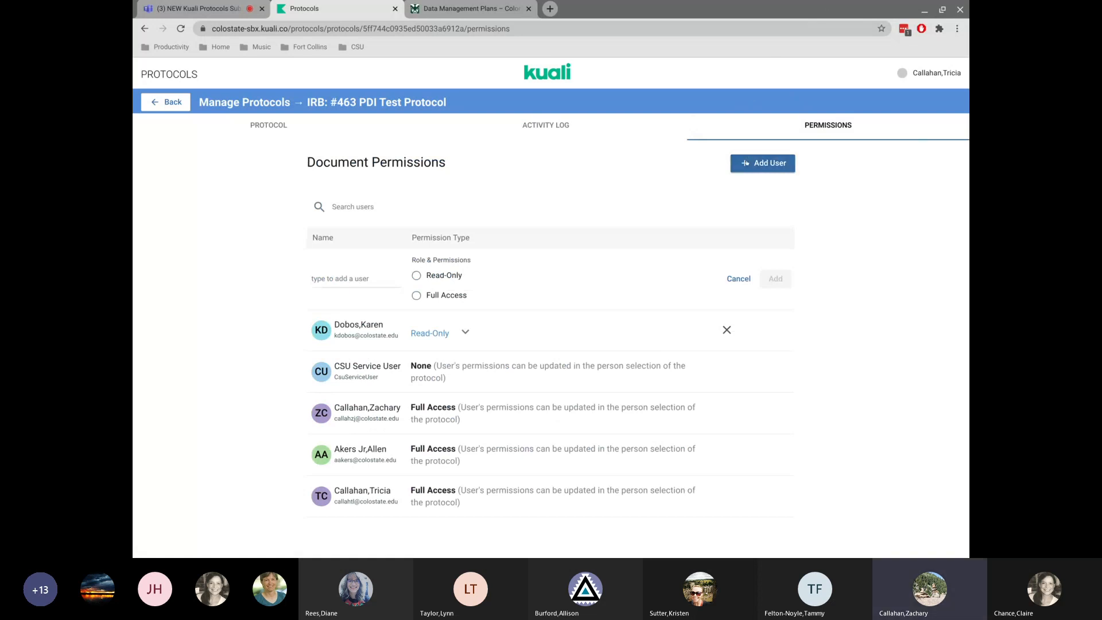
{"action": "left_click", "coordinate": [344, 280]}
{"action": "type", "text": "webb"}
{"action": "scroll", "coordinate": [380, 374], "scroll_direction": "down", "scroll_amount": 5}
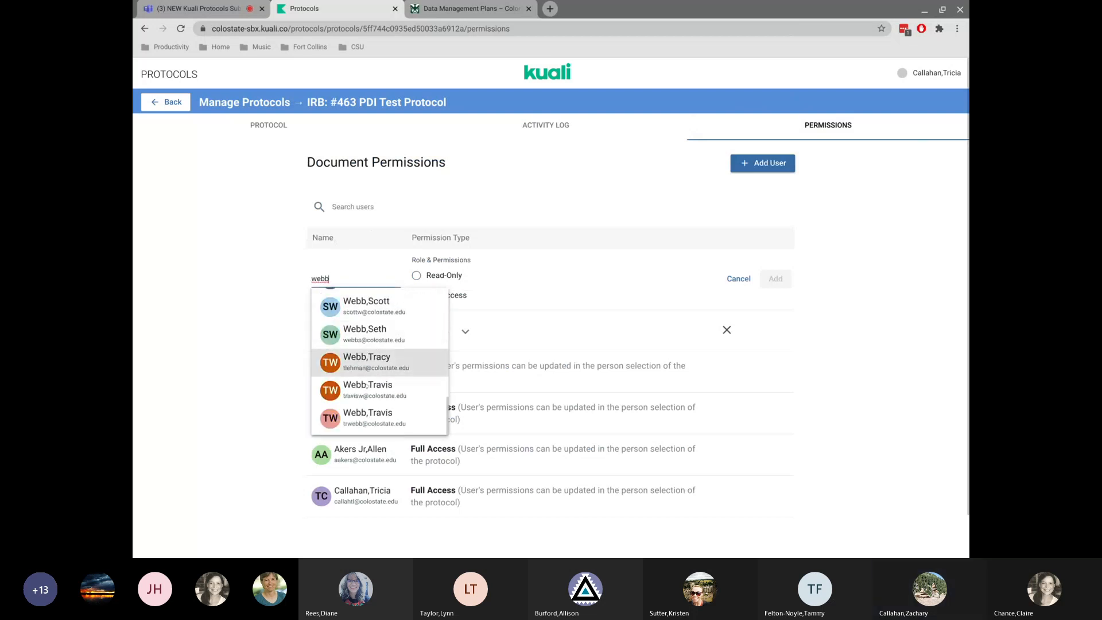
{"action": "left_click", "coordinate": [374, 361]}
{"action": "left_click", "coordinate": [417, 277]}
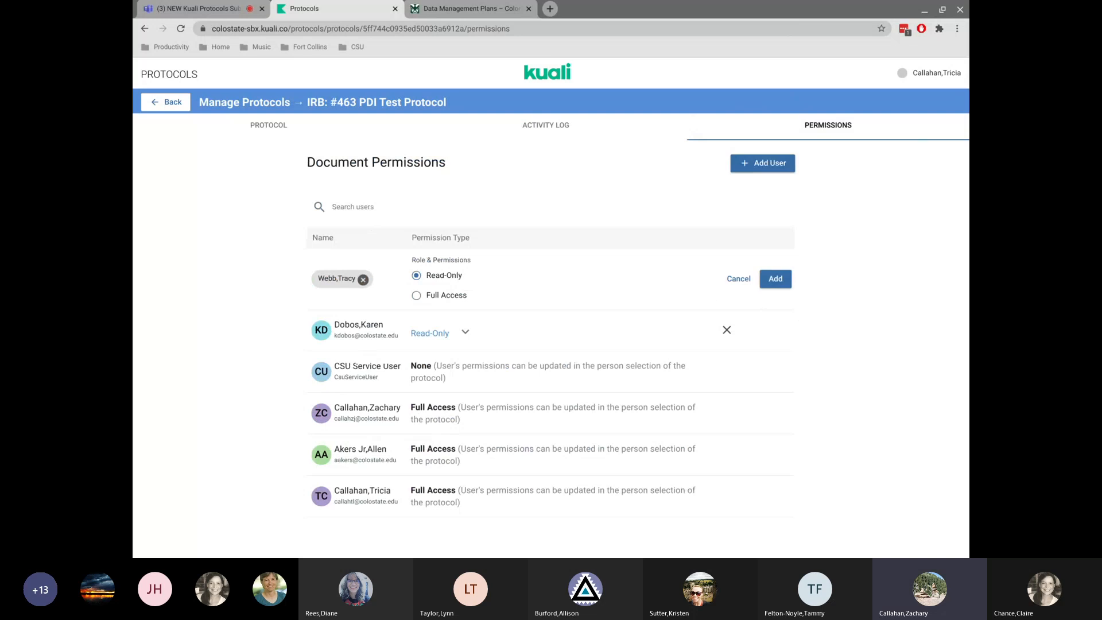
{"action": "left_click", "coordinate": [775, 280]}
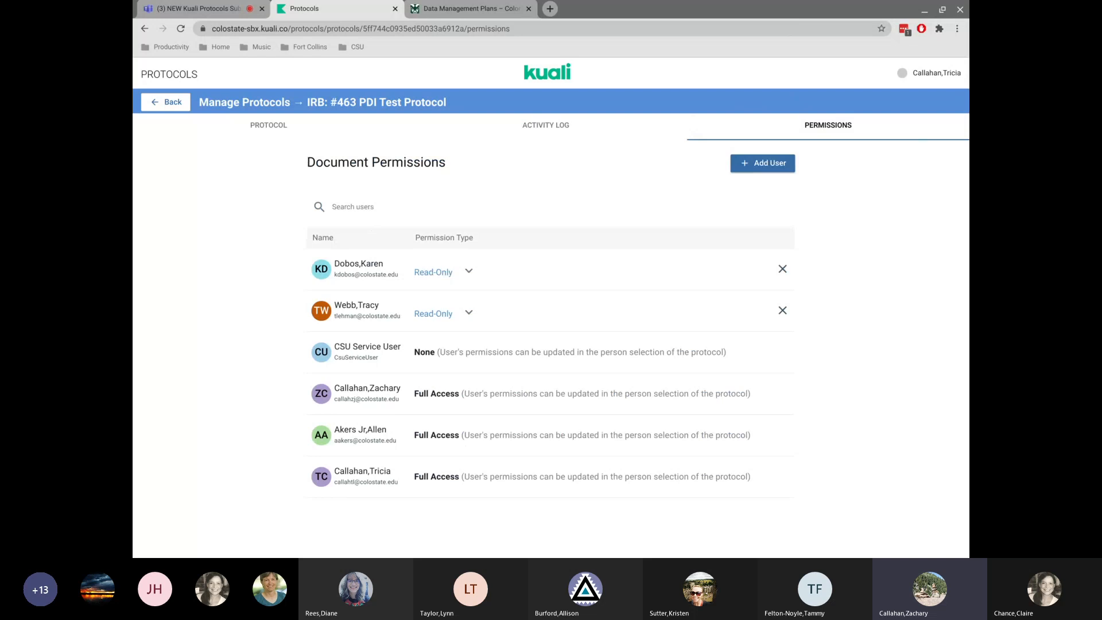
Check the activity log and permissions list again, then return to the protocol.
{"action": "left_click", "coordinate": [544, 125]}
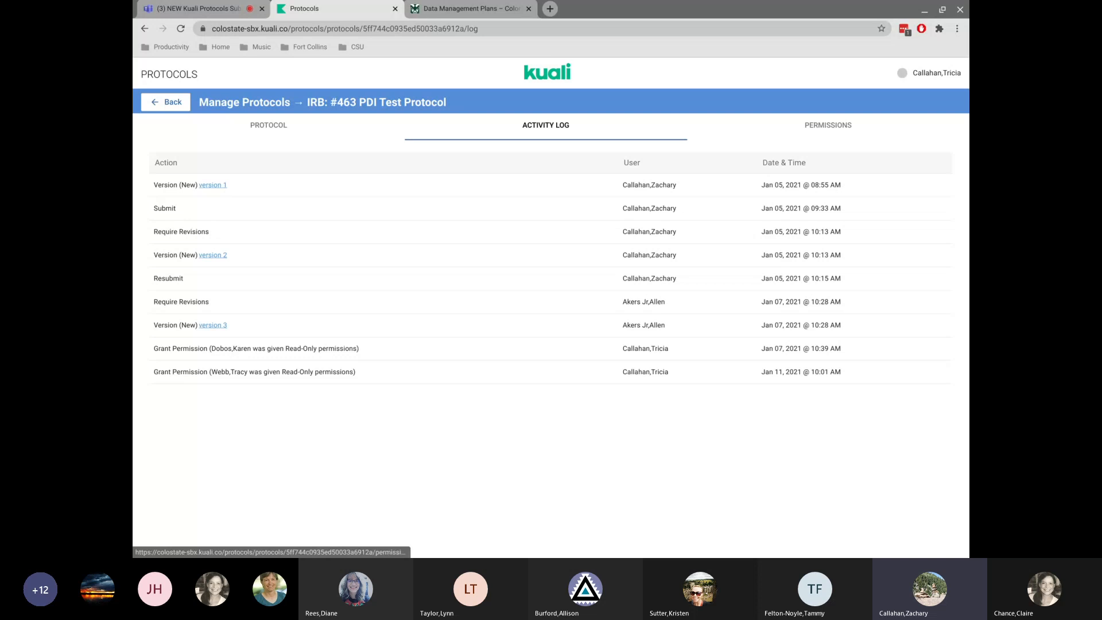
{"action": "left_click", "coordinate": [829, 124]}
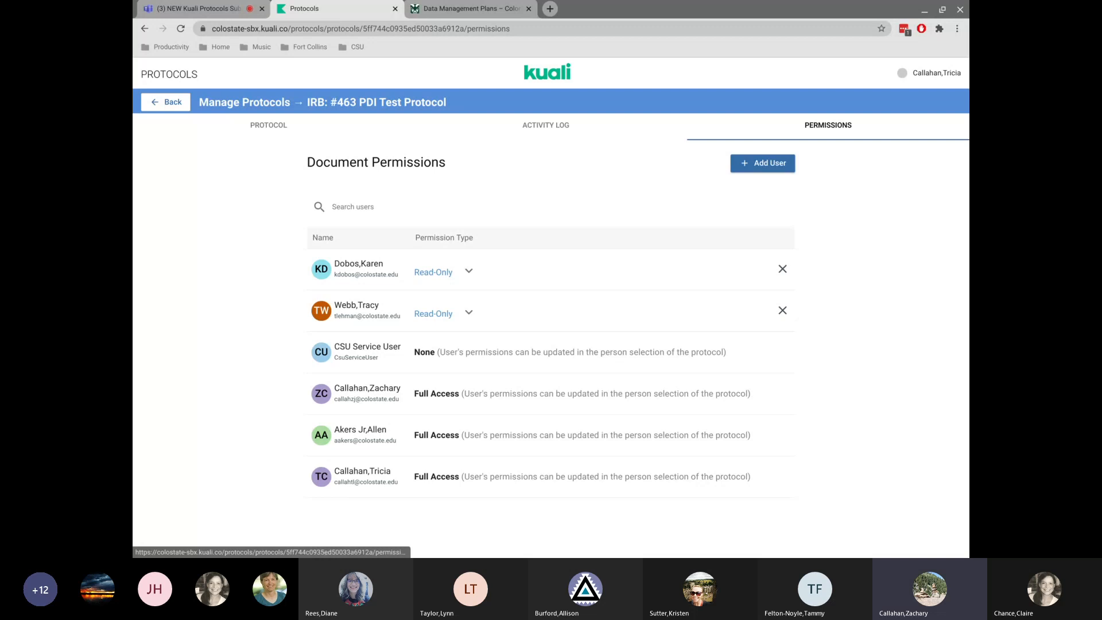
{"action": "left_click", "coordinate": [250, 126]}
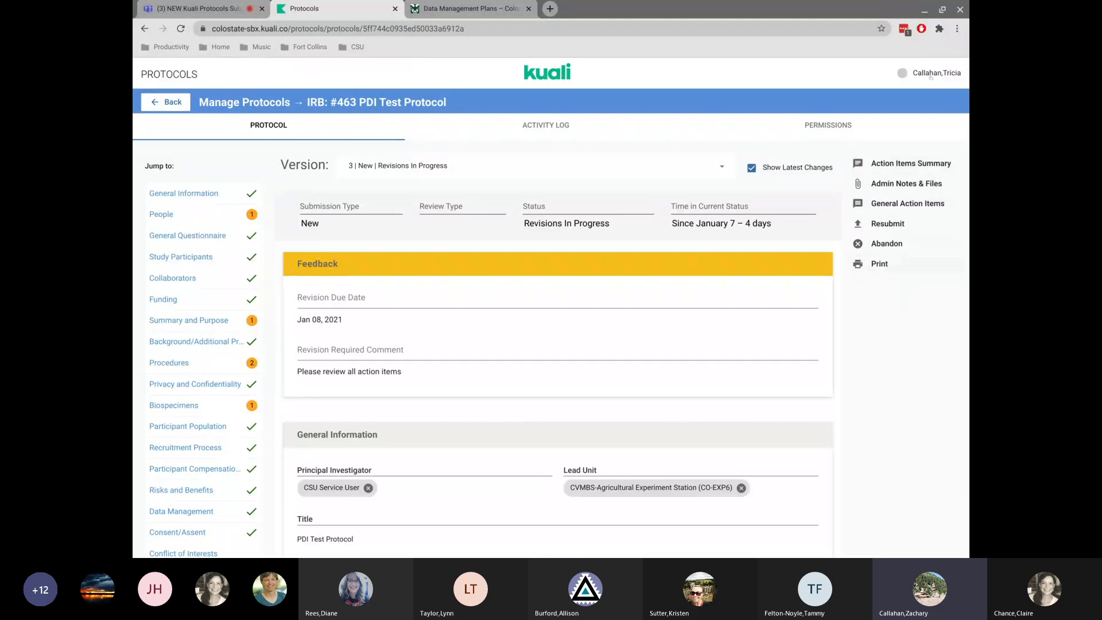
Open the Action Items Summary for the protocol, scroll through all items, and leave it.
{"action": "left_click", "coordinate": [902, 165]}
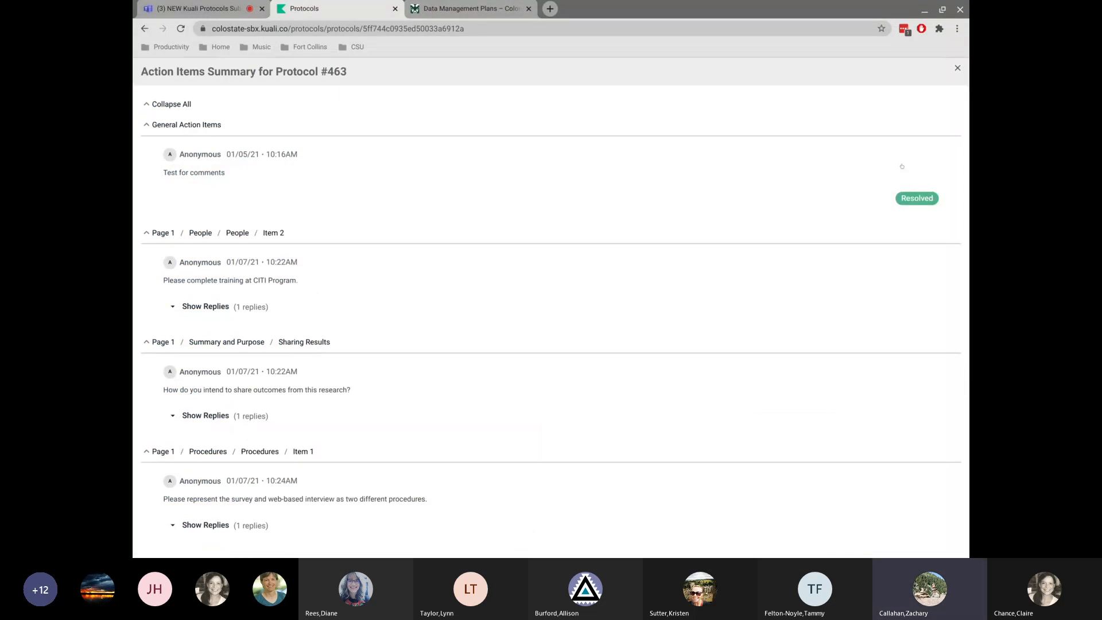
{"action": "scroll", "coordinate": [535, 244], "scroll_direction": "down", "scroll_amount": 5}
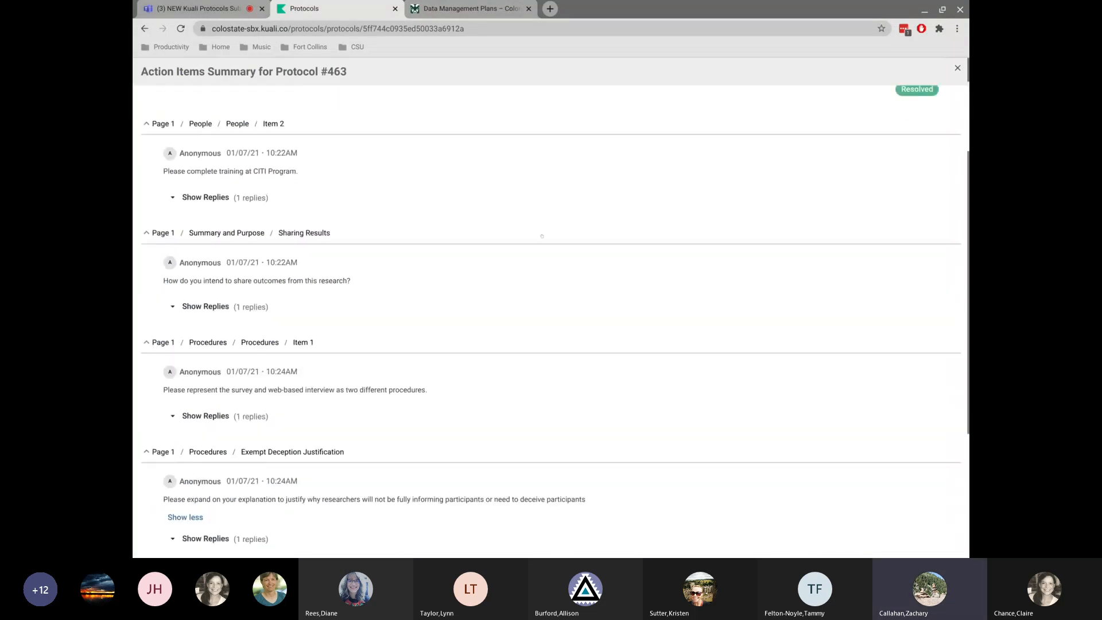
{"action": "scroll", "coordinate": [542, 236], "scroll_direction": "up", "scroll_amount": 4}
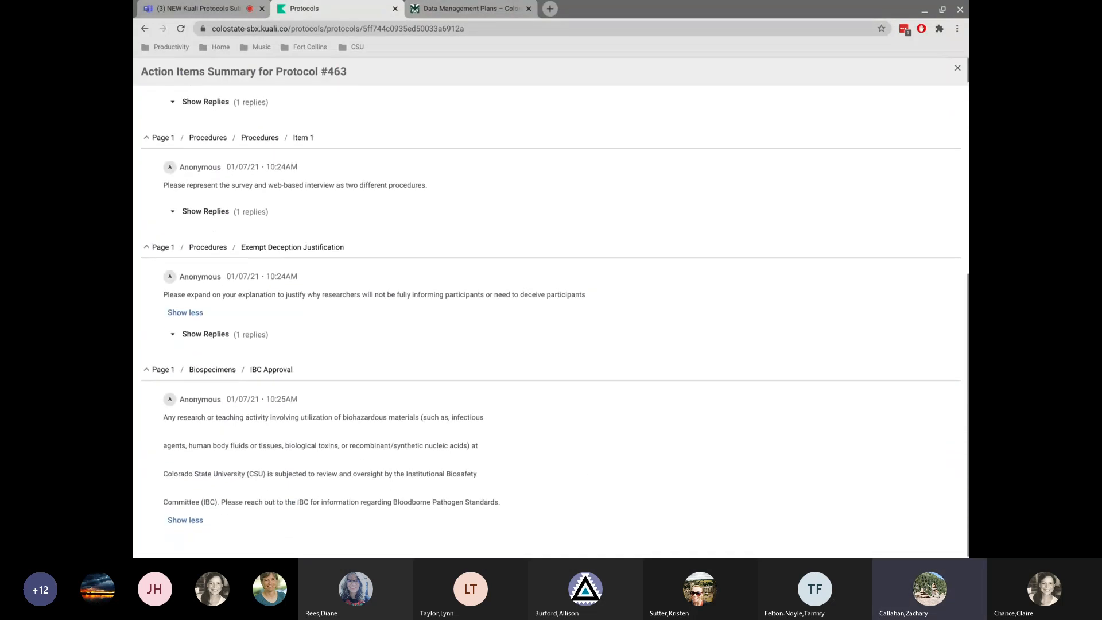
{"action": "scroll", "coordinate": [551, 322], "scroll_direction": "up", "scroll_amount": 1}
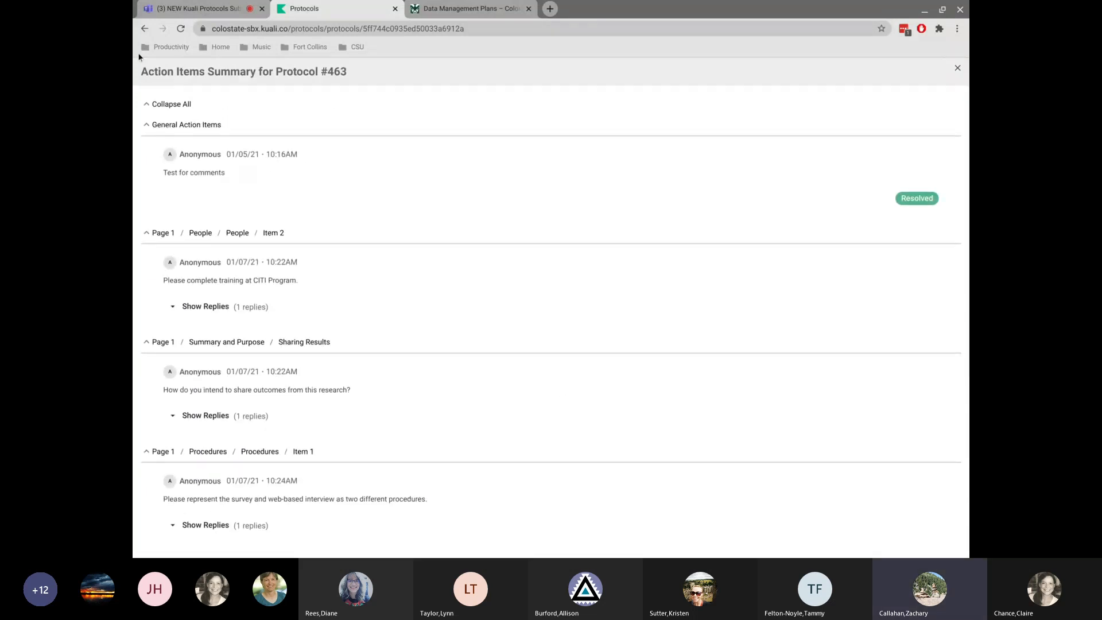
{"action": "left_click", "coordinate": [143, 29]}
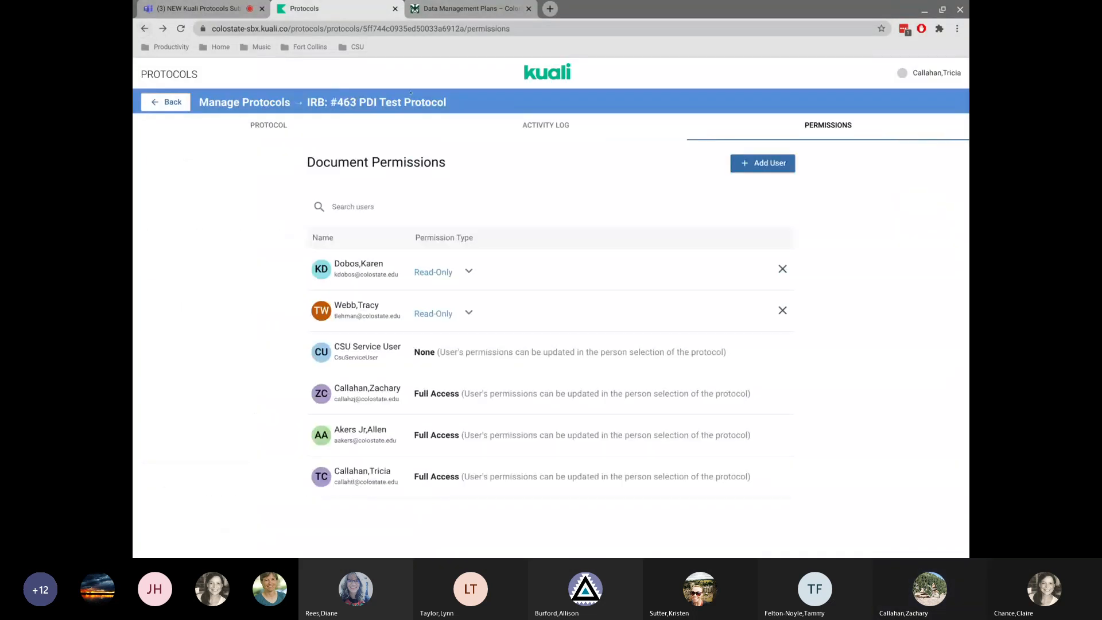
Open the protocol's General Action Items panel and close it.
{"action": "left_click", "coordinate": [276, 123]}
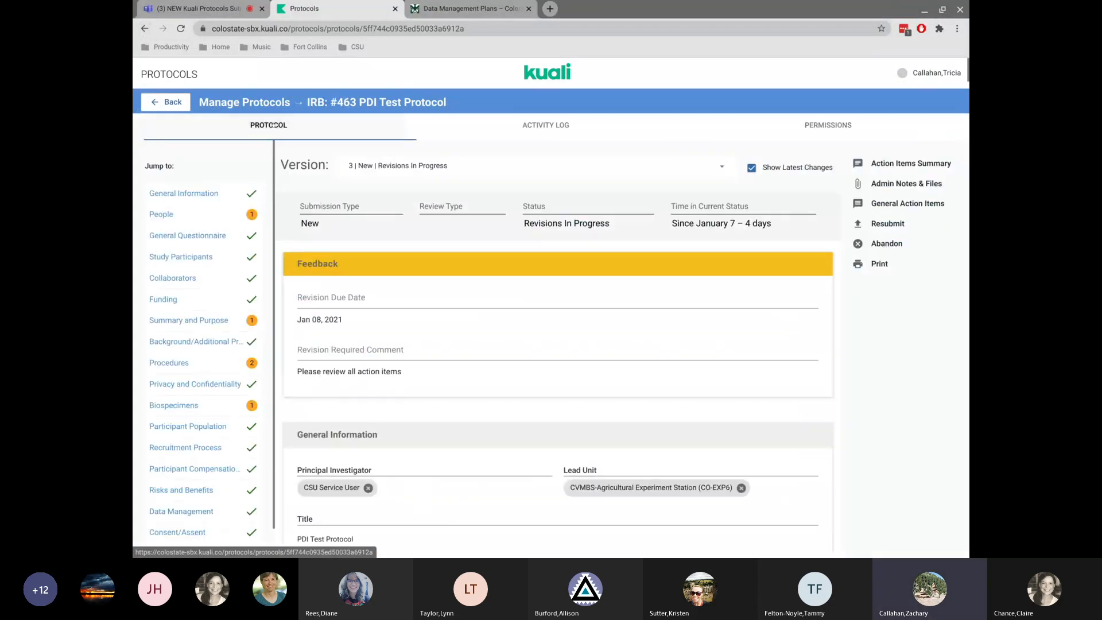
{"action": "left_click", "coordinate": [891, 204]}
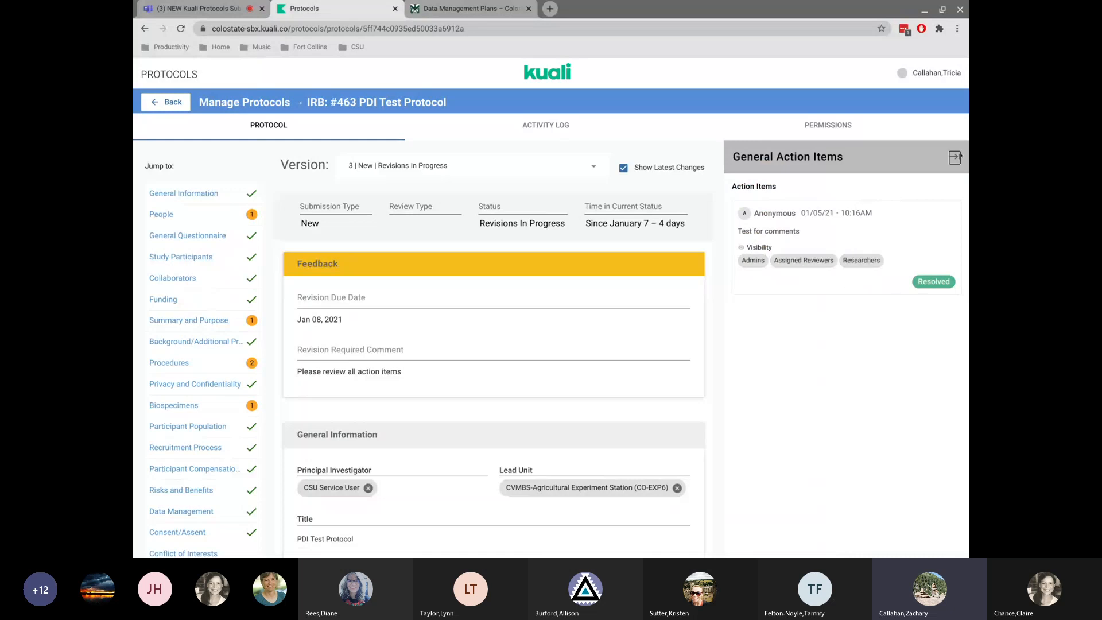
{"action": "left_click", "coordinate": [954, 158]}
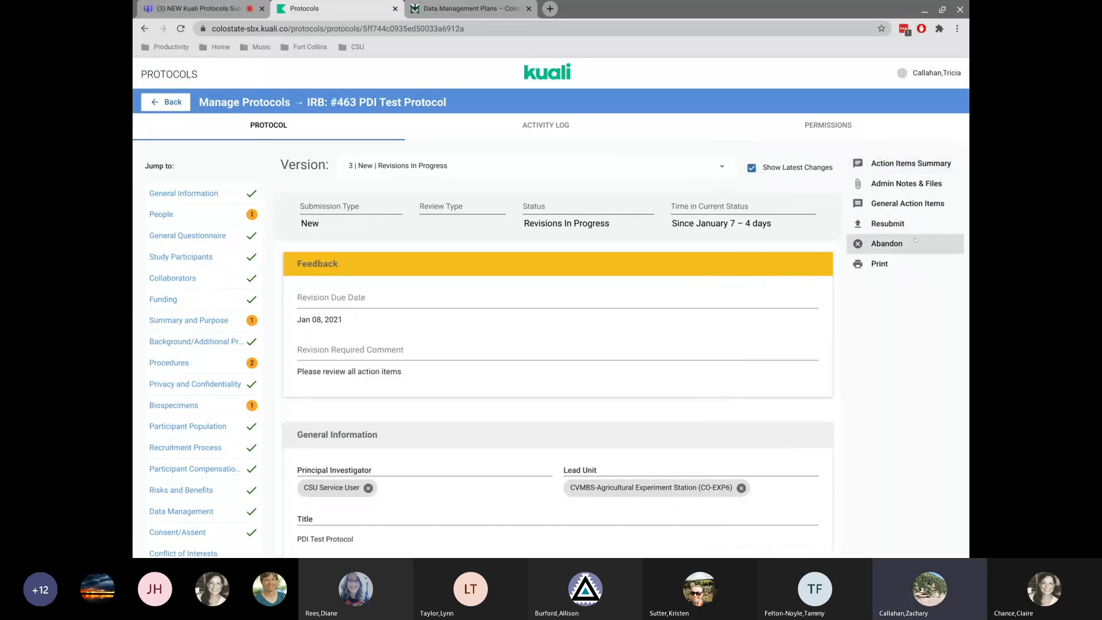
Resubmit the protocol and reload the page.
{"action": "left_click", "coordinate": [882, 225]}
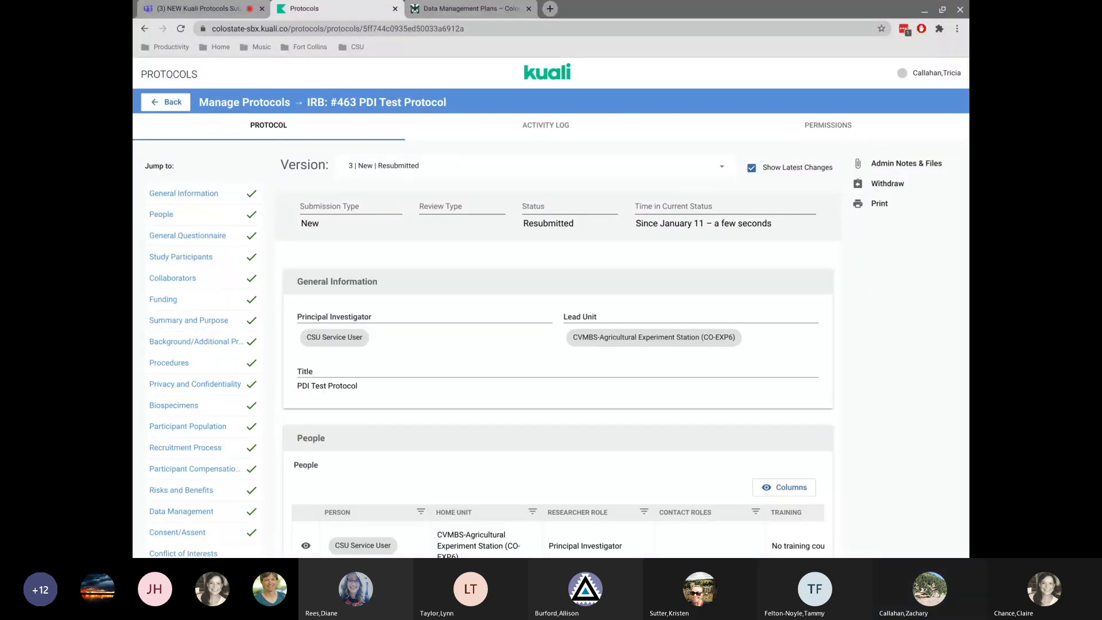
{"action": "left_click", "coordinate": [180, 29]}
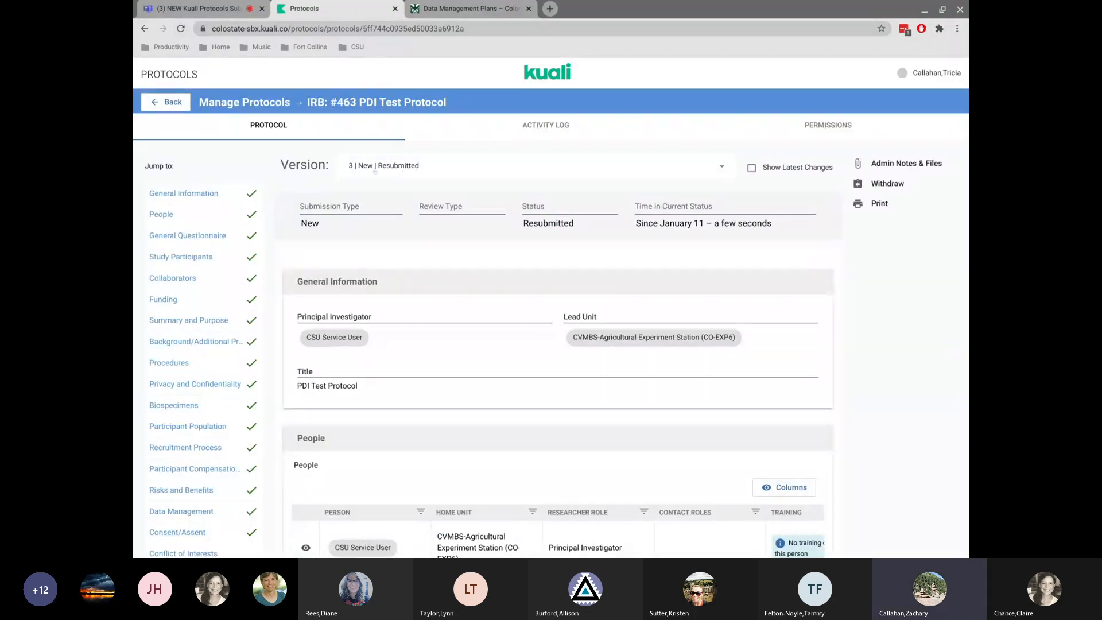
Check the activity log, return to the protocol, and go back to the protocols list.
{"action": "left_click", "coordinate": [558, 133]}
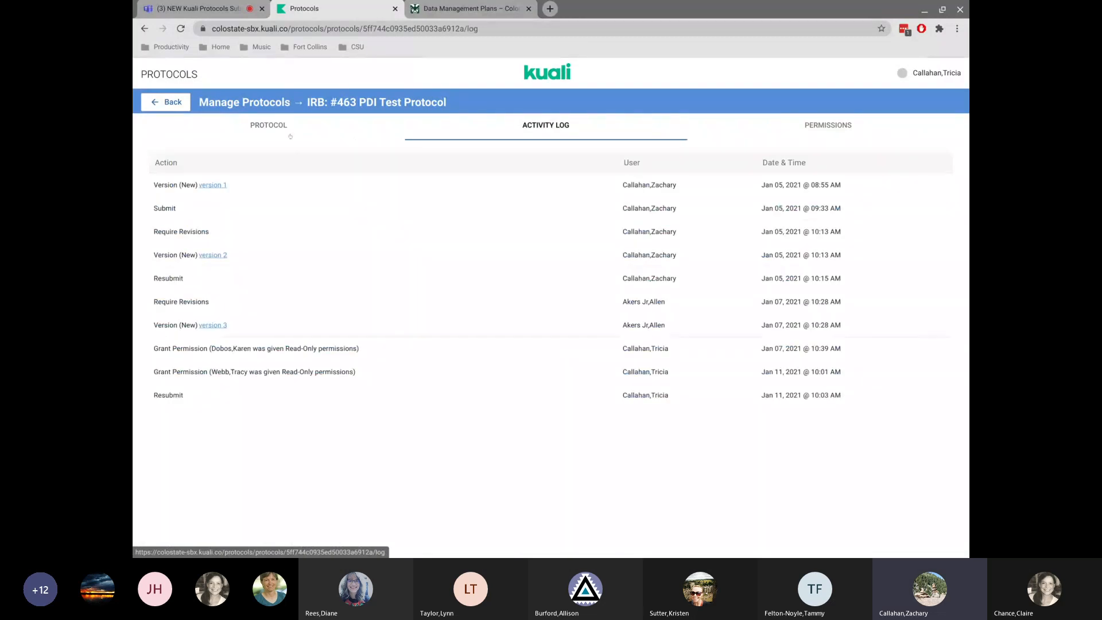
{"action": "left_click", "coordinate": [270, 124]}
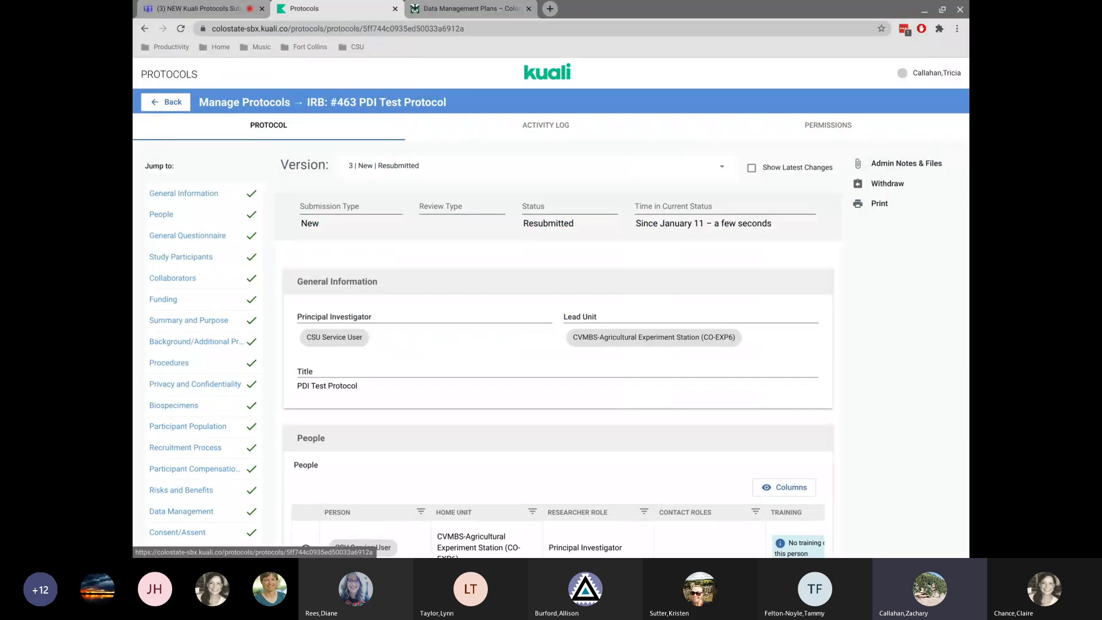
{"action": "left_click", "coordinate": [168, 102]}
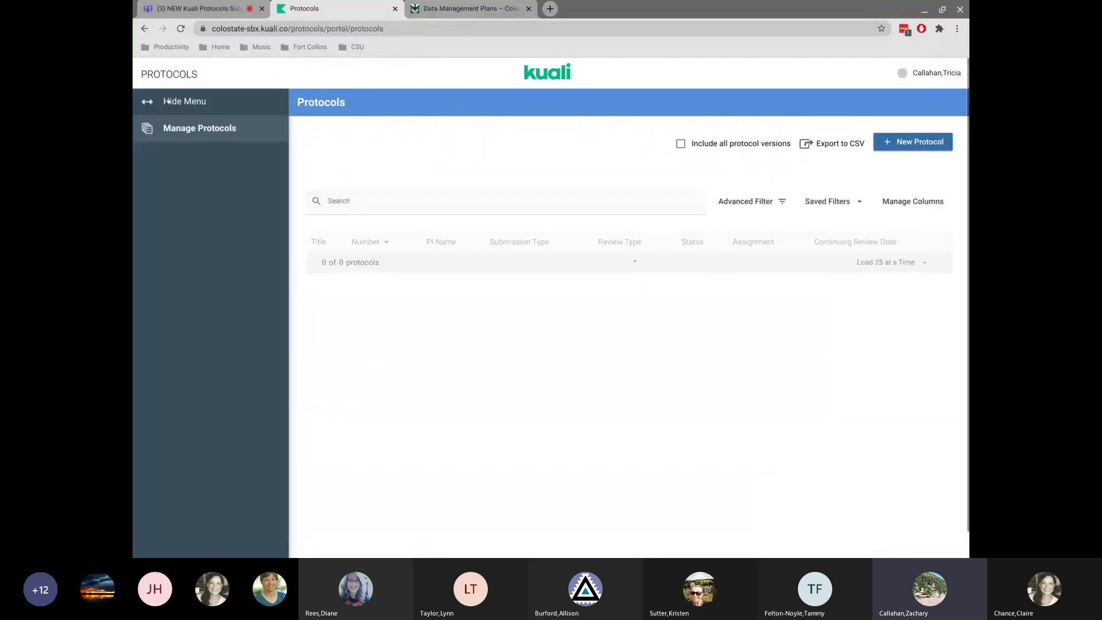
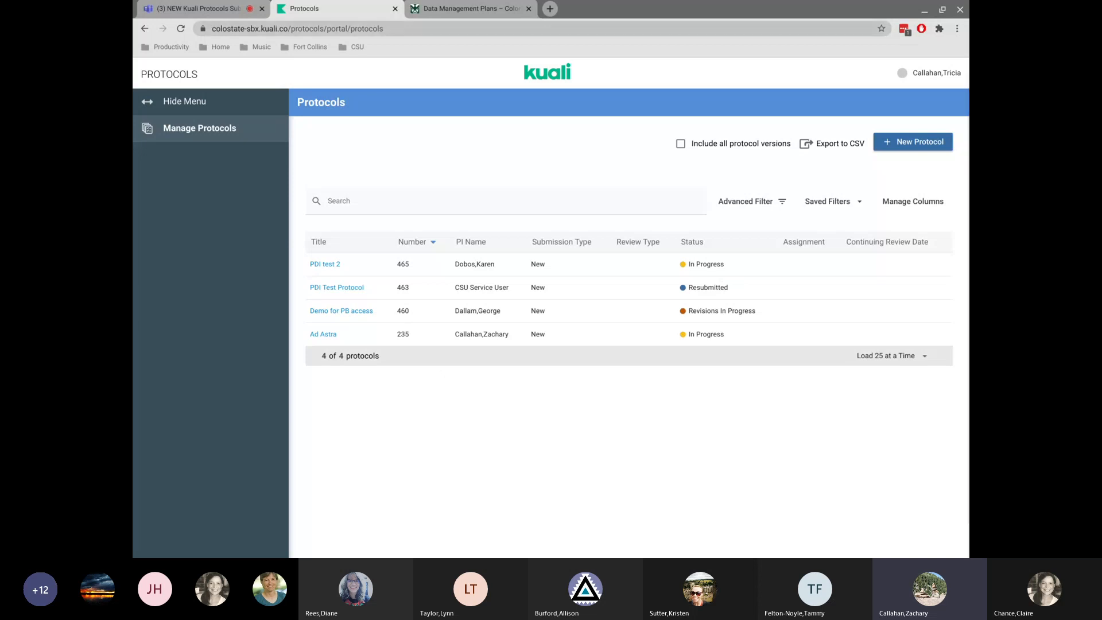
Go to the Kuali apps home, stop impersonating the user, and reopen the Protocols app.
{"action": "left_click_drag", "start_coordinate": [291, 28], "coordinate": [383, 29]}
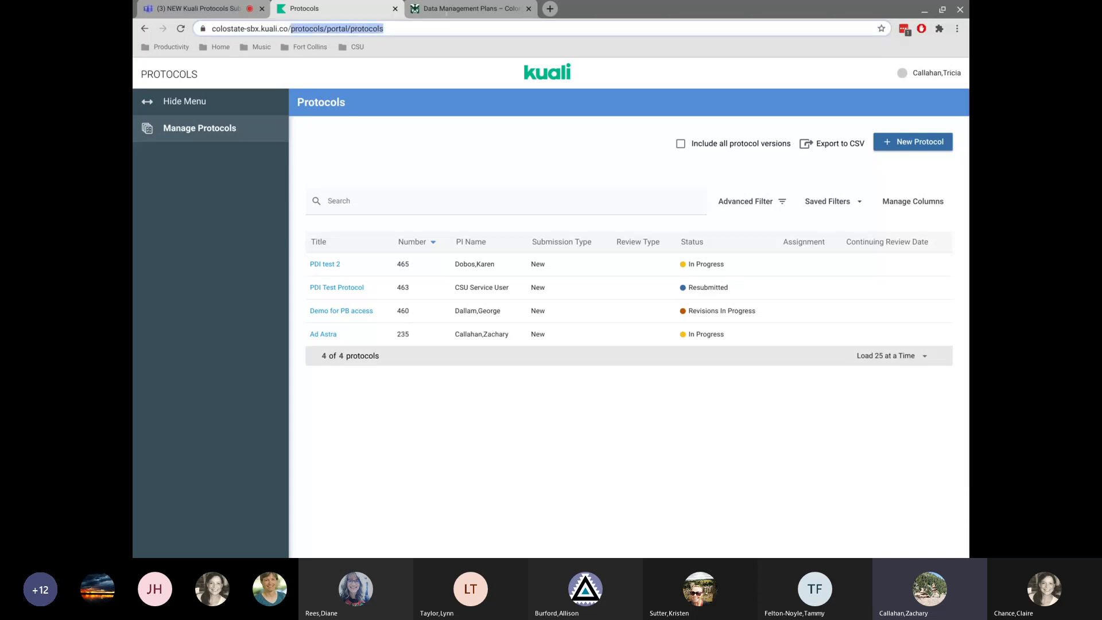
{"action": "key", "text": "BackSpace"}
{"action": "key", "text": "Return"}
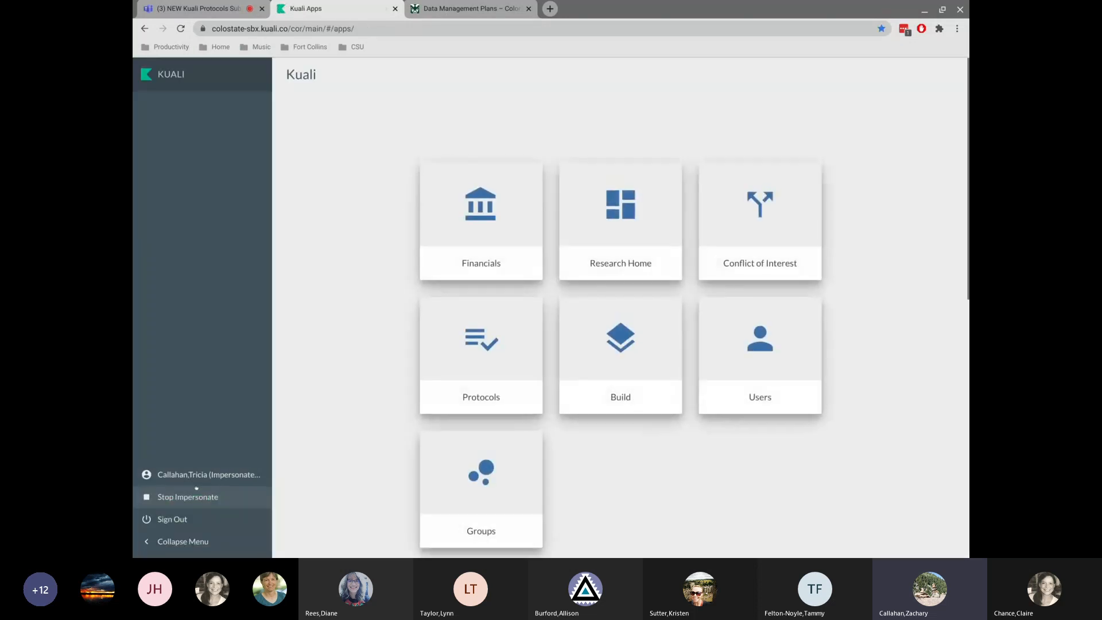
{"action": "left_click", "coordinate": [193, 496]}
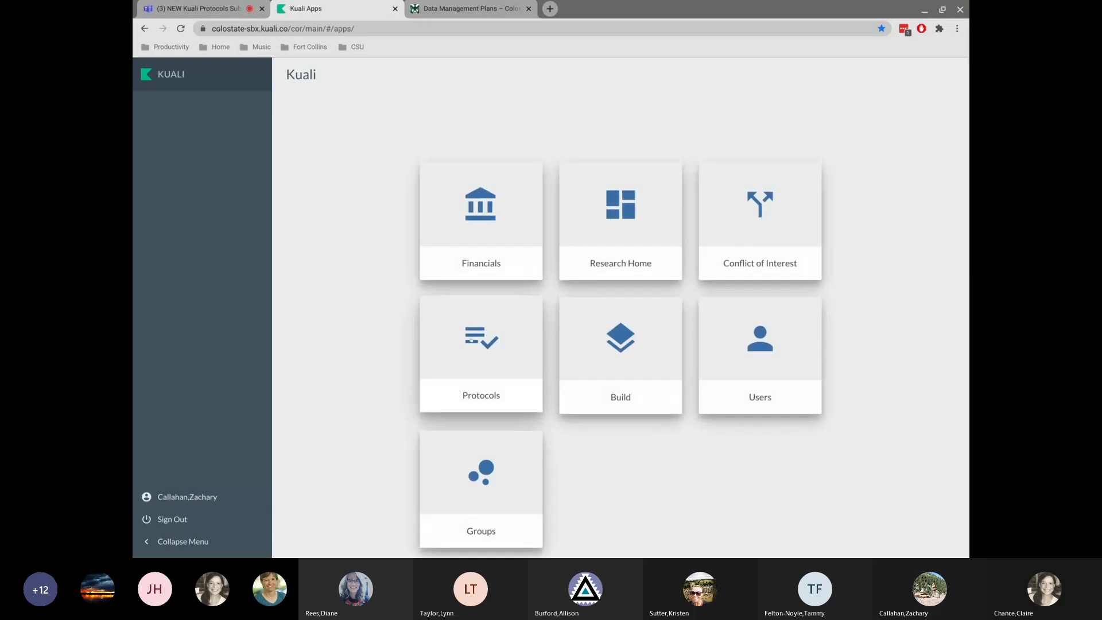
{"action": "left_click", "coordinate": [476, 334]}
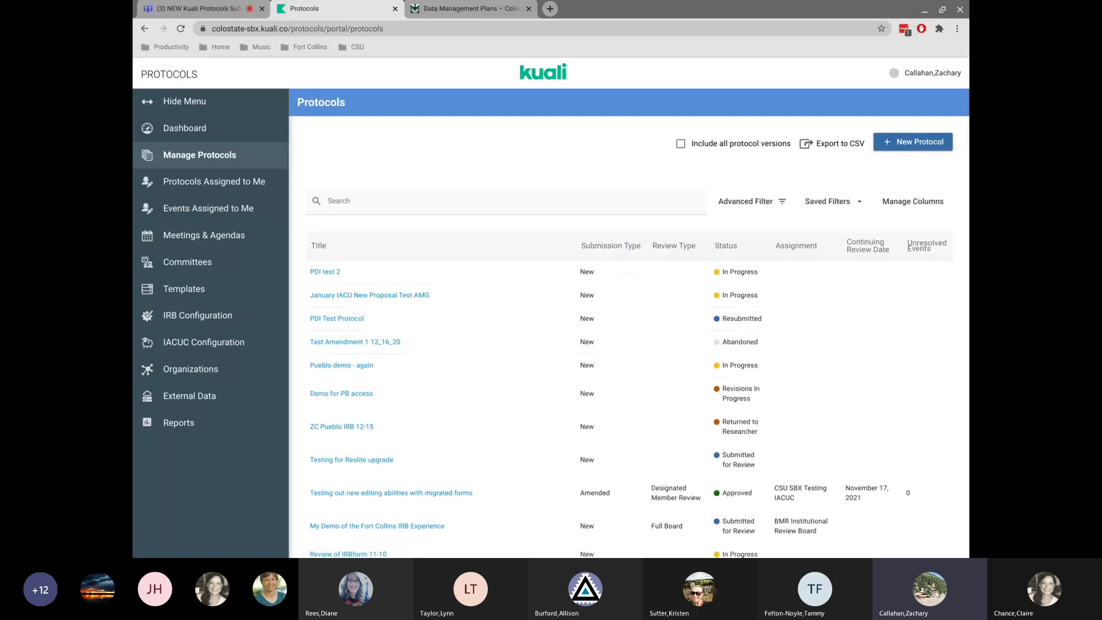
Switch to the Microsoft Teams meeting, read through the meeting chat, close it, and return to the Protocols tab.
{"action": "left_click", "coordinate": [207, 11]}
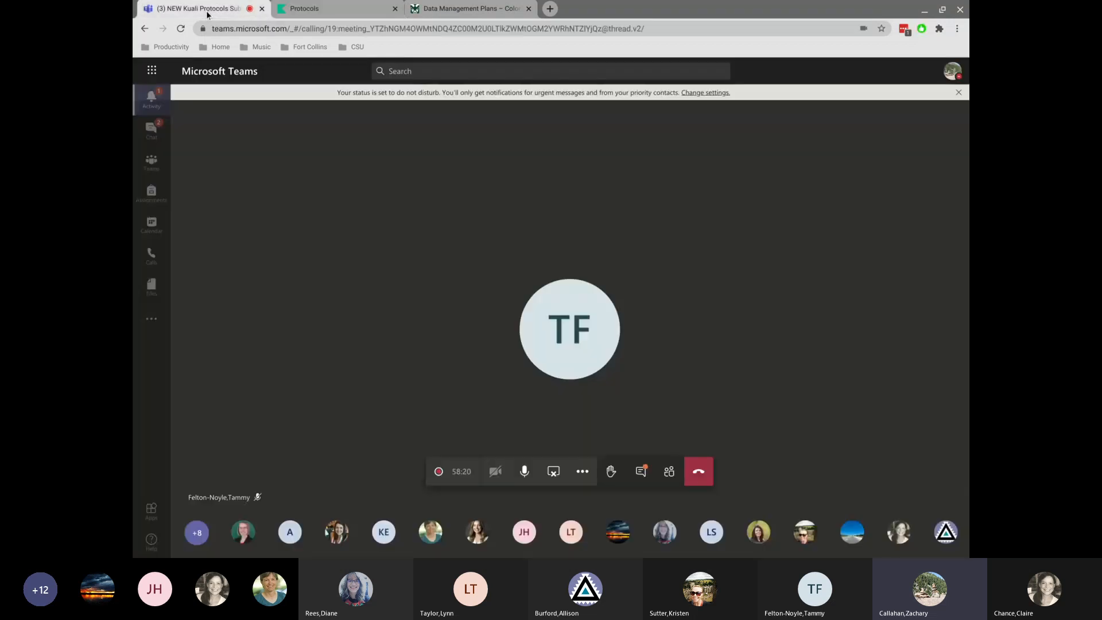
{"action": "left_click", "coordinate": [645, 471]}
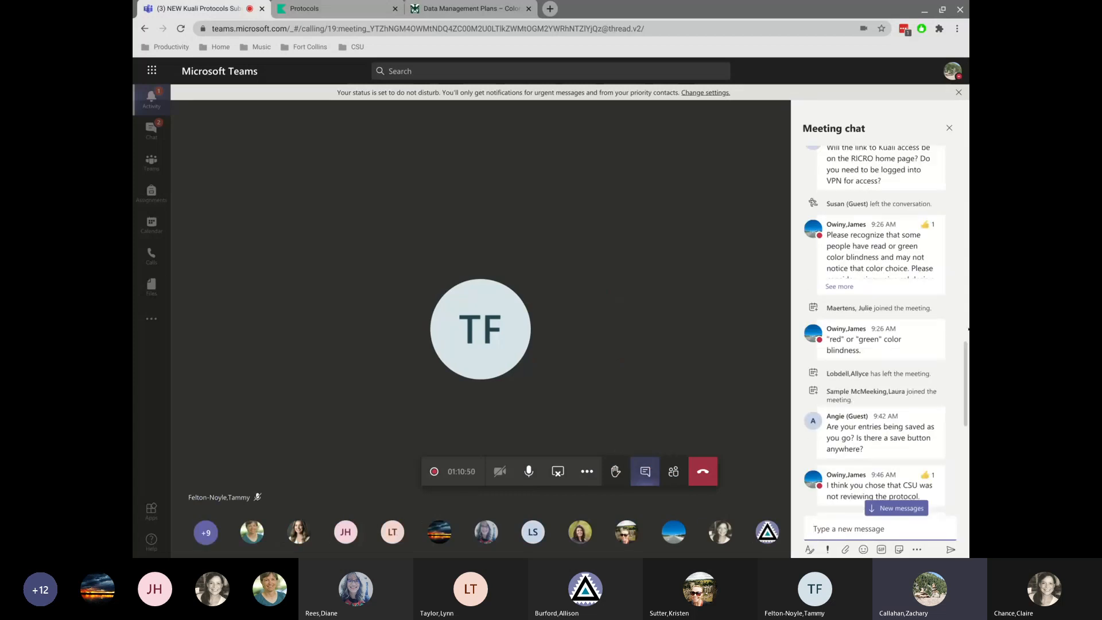
{"action": "mouse_move", "coordinate": [895, 321]}
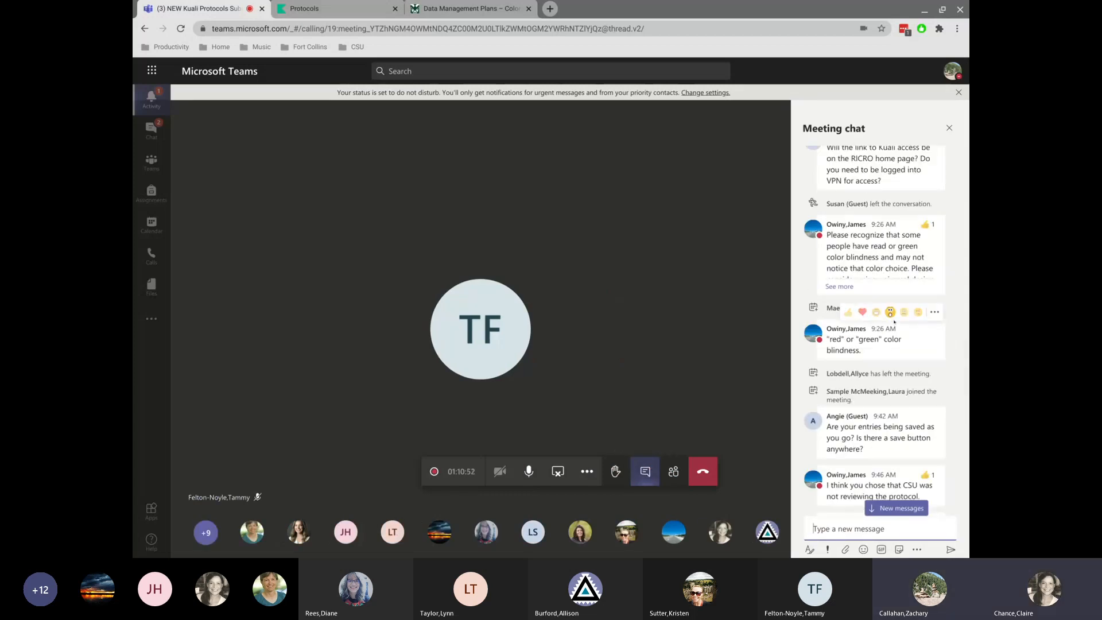
{"action": "scroll", "coordinate": [910, 468], "scroll_direction": "down", "scroll_amount": 3}
{"action": "scroll", "coordinate": [910, 468], "scroll_direction": "down", "scroll_amount": 3}
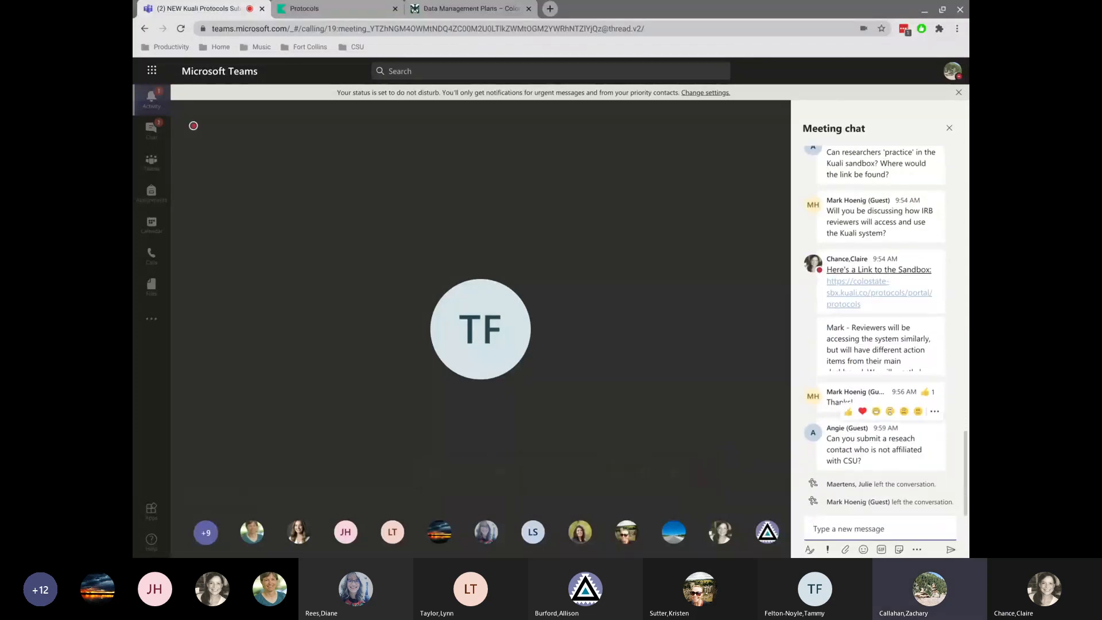
{"action": "left_click", "coordinate": [950, 127]}
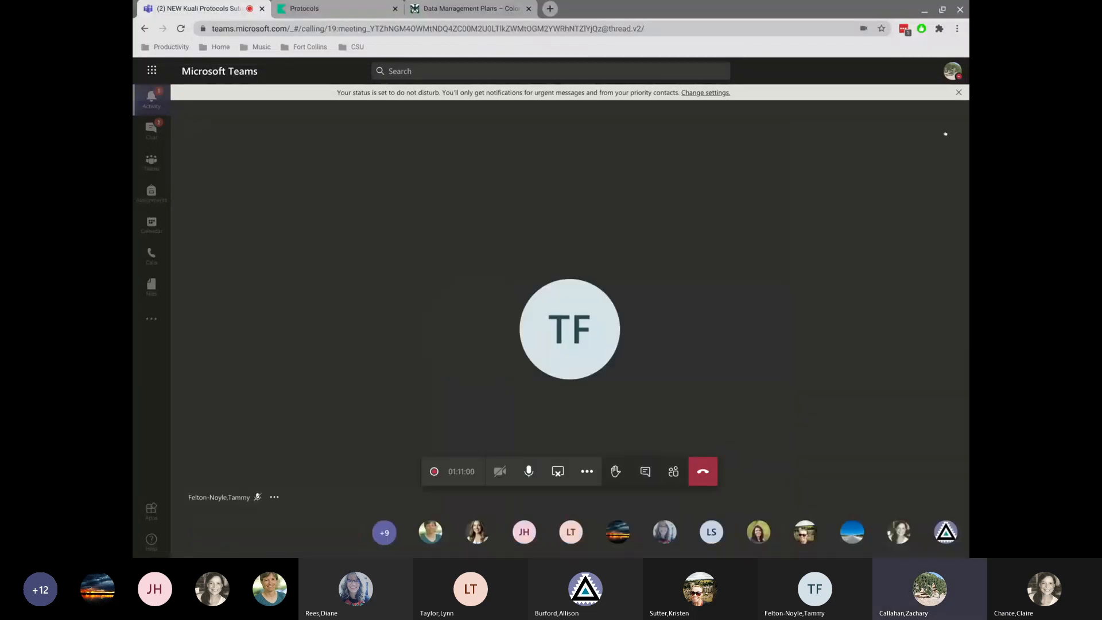
{"action": "left_click", "coordinate": [321, 9]}
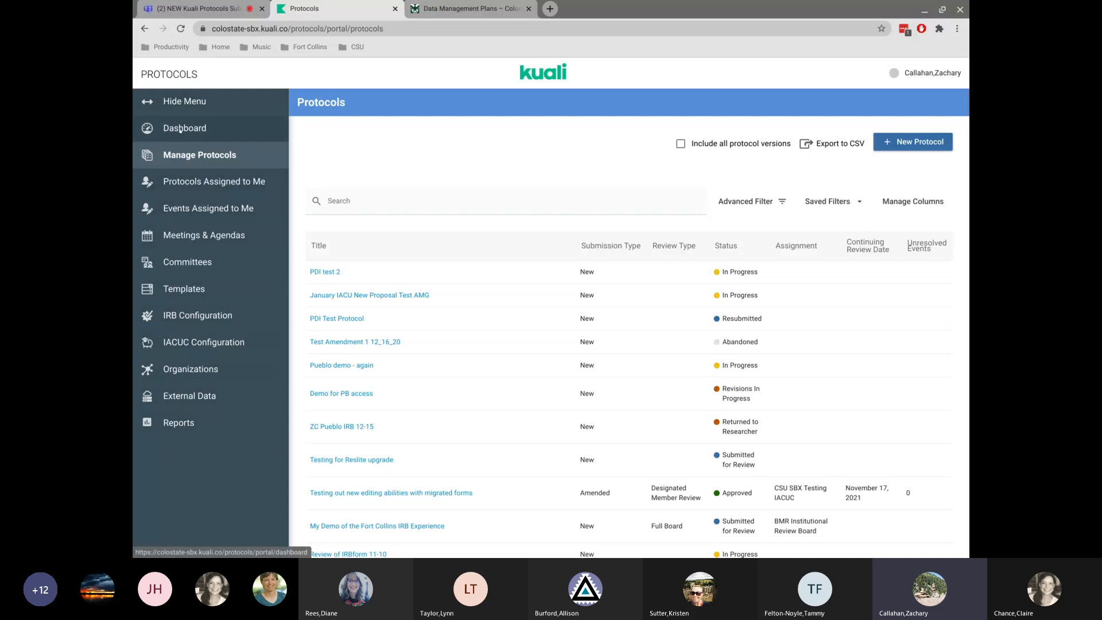
View the Protocols Assigned to Me and Events Assigned to Me lists and return to Manage Protocols.
{"action": "left_click", "coordinate": [202, 184]}
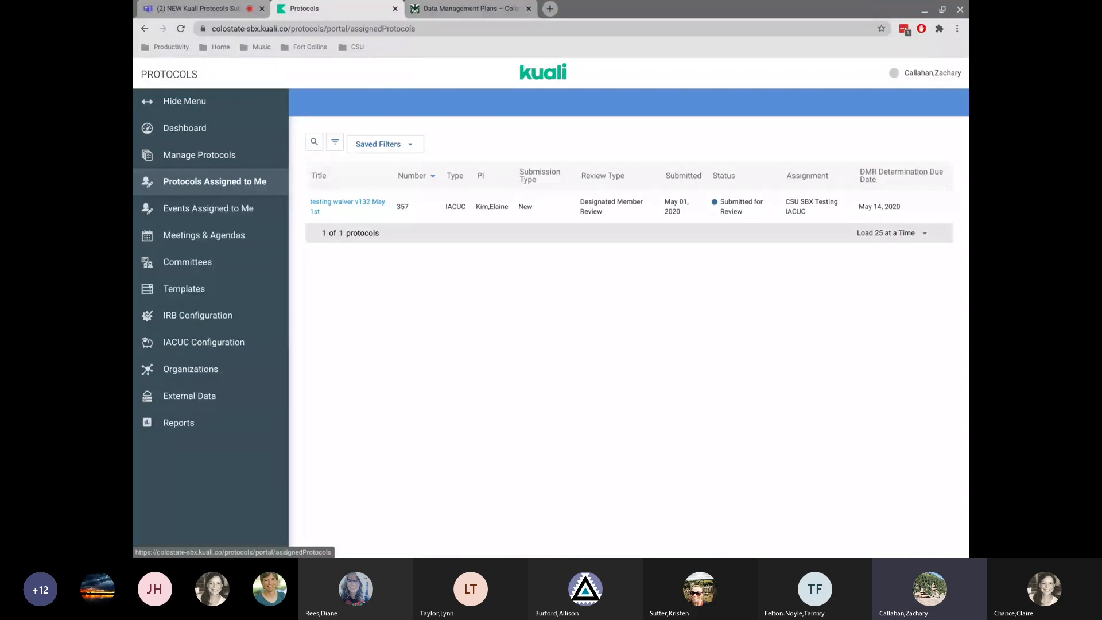
{"action": "left_click", "coordinate": [229, 207]}
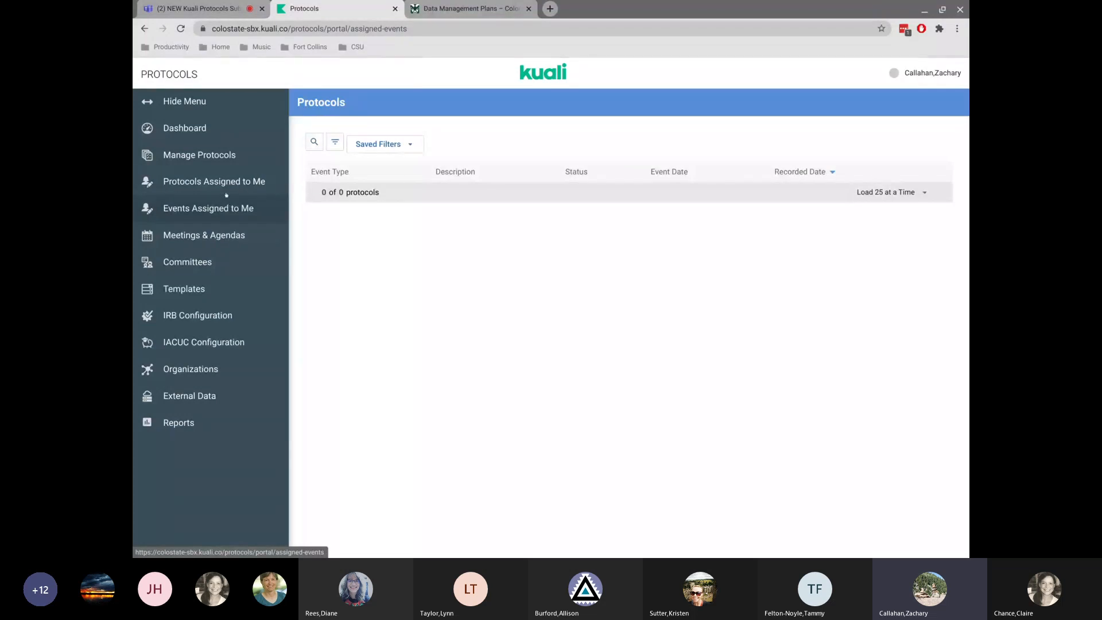
{"action": "left_click", "coordinate": [212, 156]}
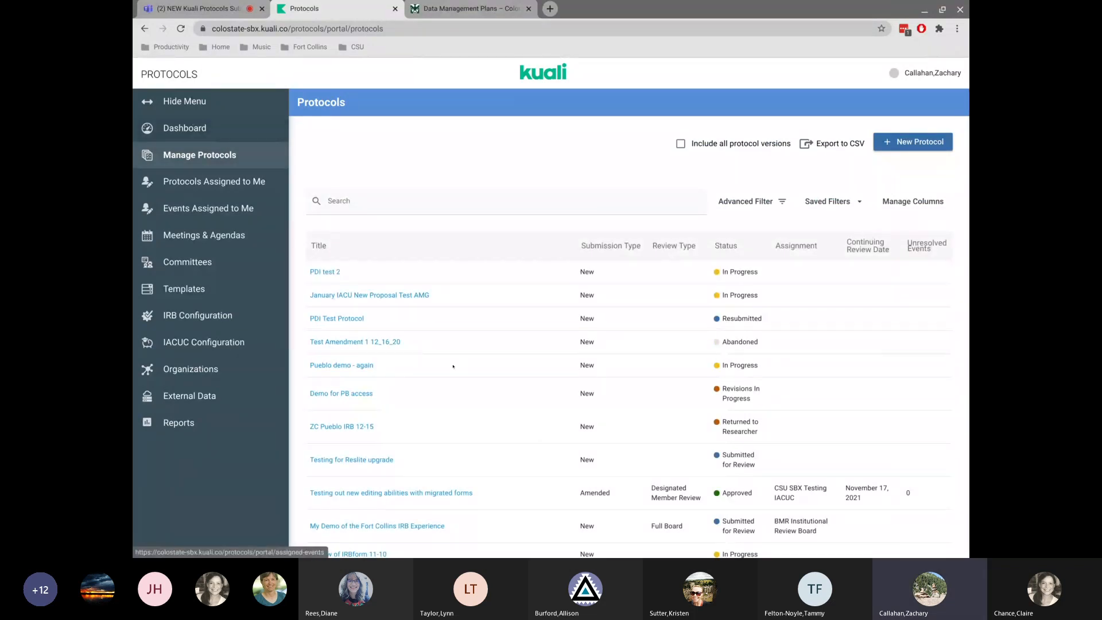
Open the Demoing Meeting Assignment protocol from the protocols list.
{"action": "scroll", "coordinate": [453, 366], "scroll_direction": "down", "scroll_amount": 15}
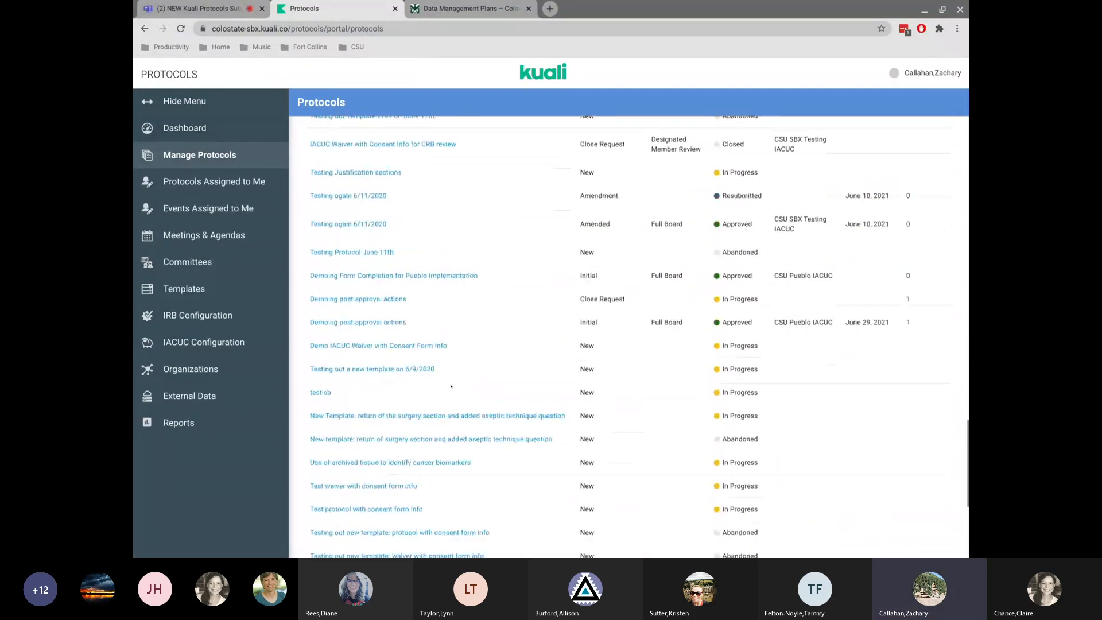
{"action": "scroll", "coordinate": [451, 386], "scroll_direction": "down", "scroll_amount": 10}
{"action": "scroll", "coordinate": [451, 387], "scroll_direction": "up", "scroll_amount": 5}
{"action": "scroll", "coordinate": [451, 386], "scroll_direction": "down", "scroll_amount": 5}
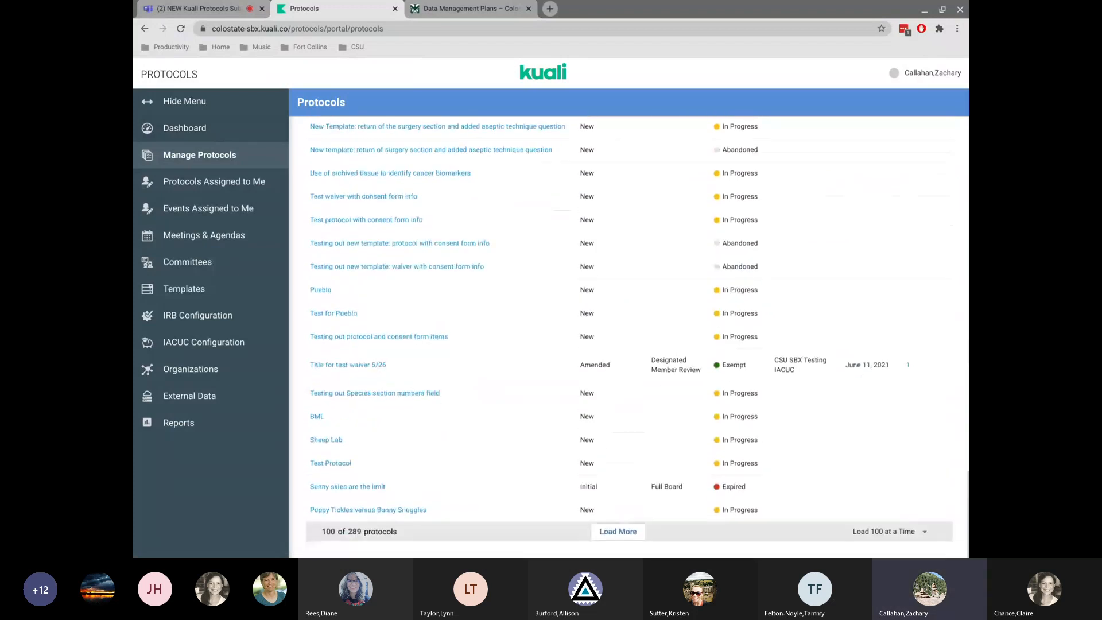
{"action": "scroll", "coordinate": [320, 192], "scroll_direction": "up", "scroll_amount": 10}
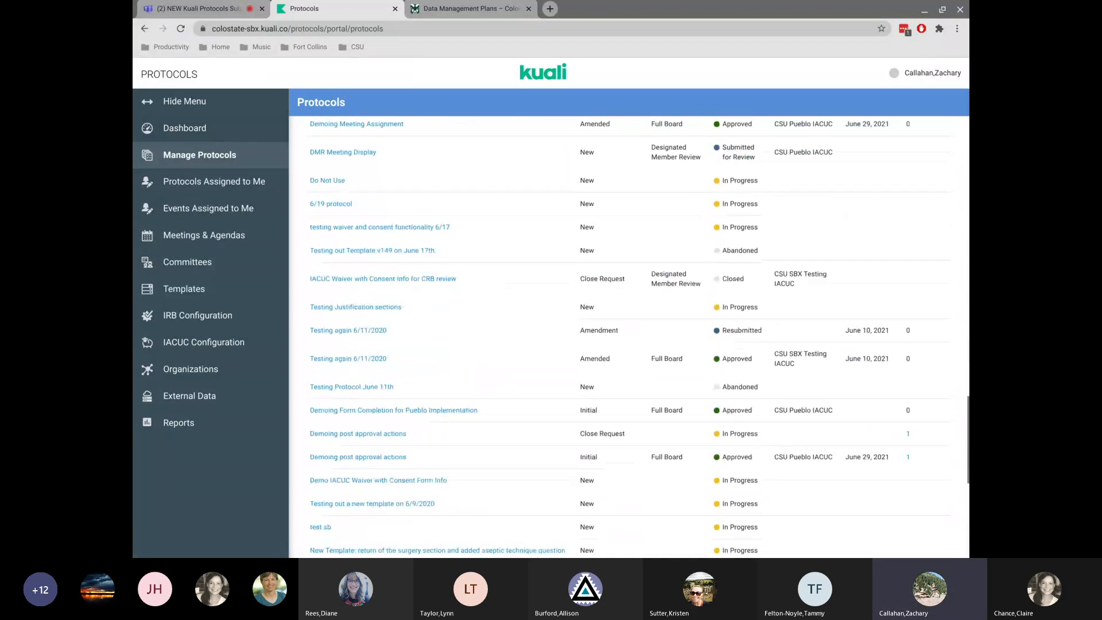
{"action": "left_click", "coordinate": [355, 183]}
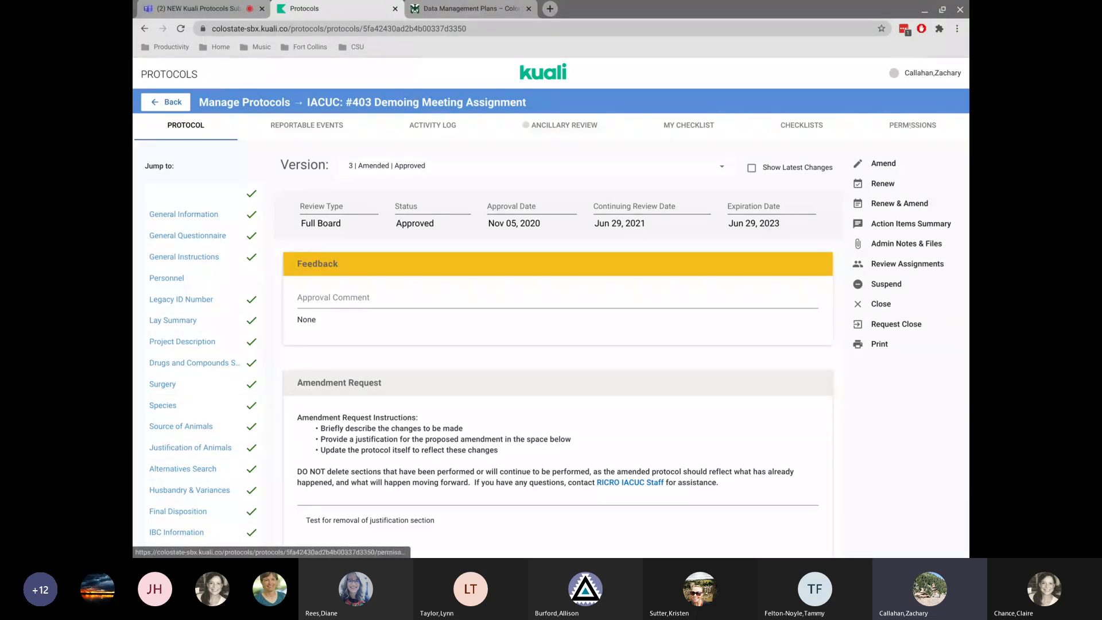
Try to open the protocol's Permissions tab and reload back to the protocol page.
{"action": "left_click", "coordinate": [907, 126]}
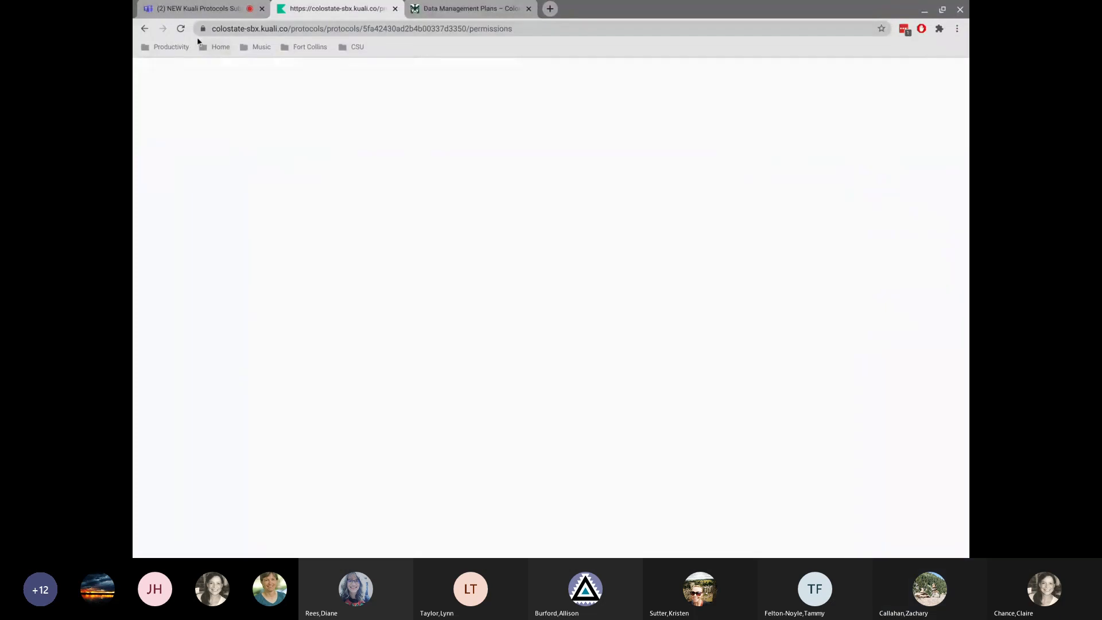
{"action": "left_click", "coordinate": [180, 31]}
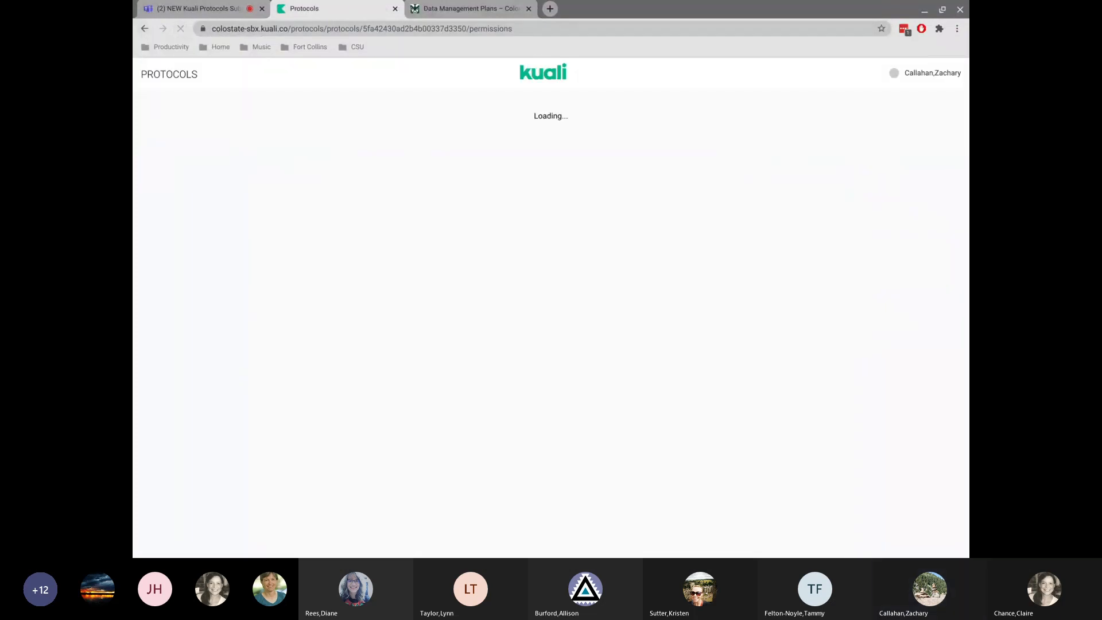
{"action": "left_click", "coordinate": [144, 32]}
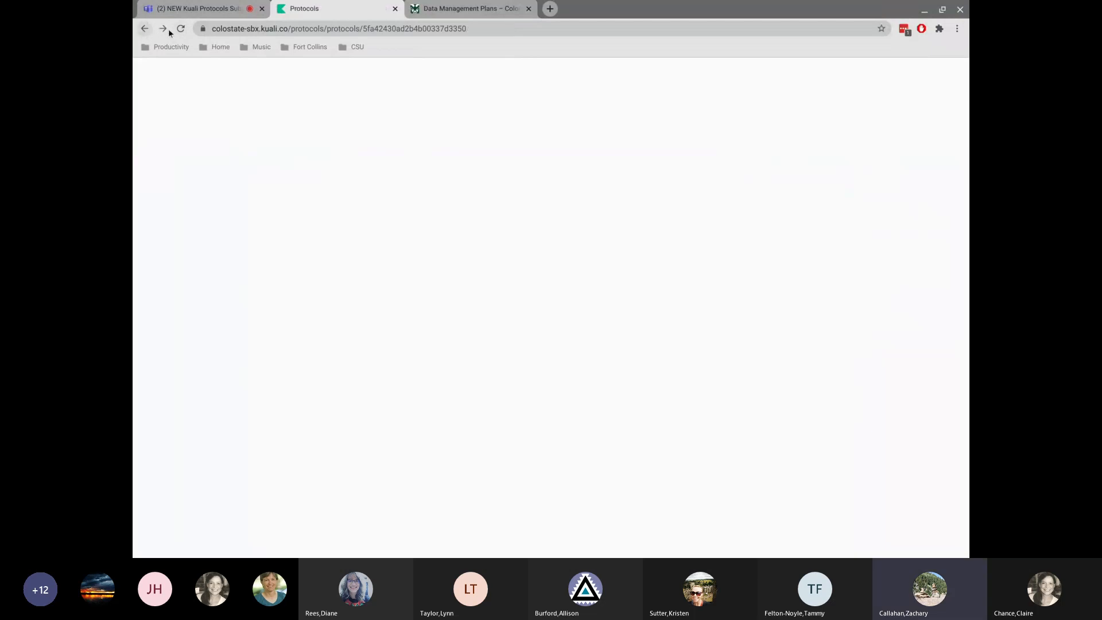
{"action": "left_click", "coordinate": [183, 31]}
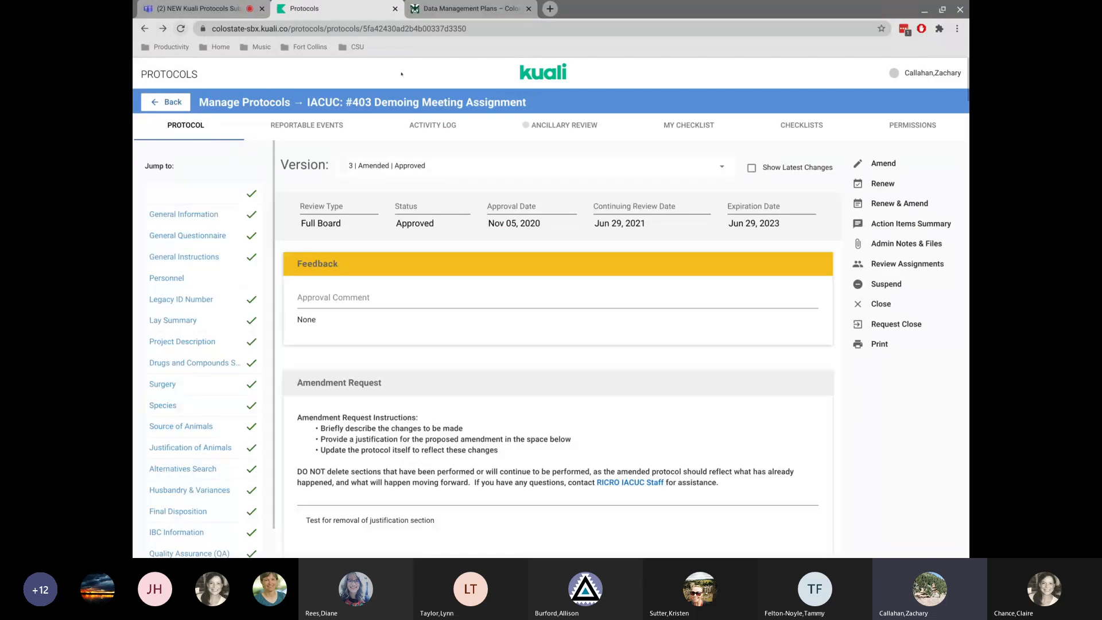
Open the protocol's Activity Log and read through its submission, assignment and approval entries.
{"action": "left_click", "coordinate": [442, 125]}
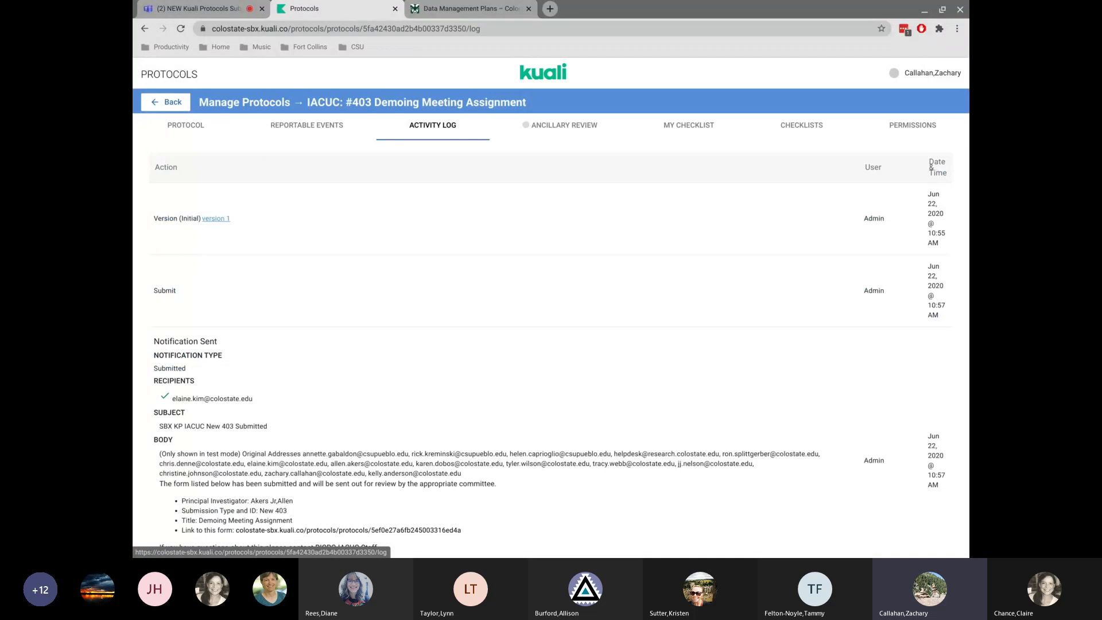
{"action": "scroll", "coordinate": [406, 254], "scroll_direction": "down", "scroll_amount": 3}
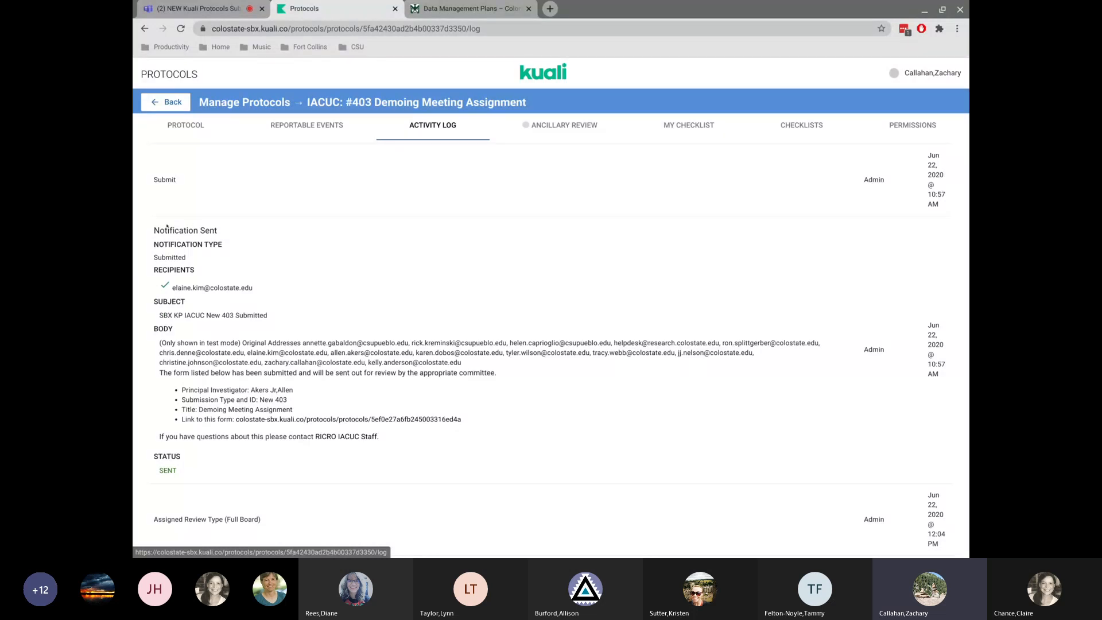
{"action": "scroll", "coordinate": [344, 307], "scroll_direction": "down", "scroll_amount": 1}
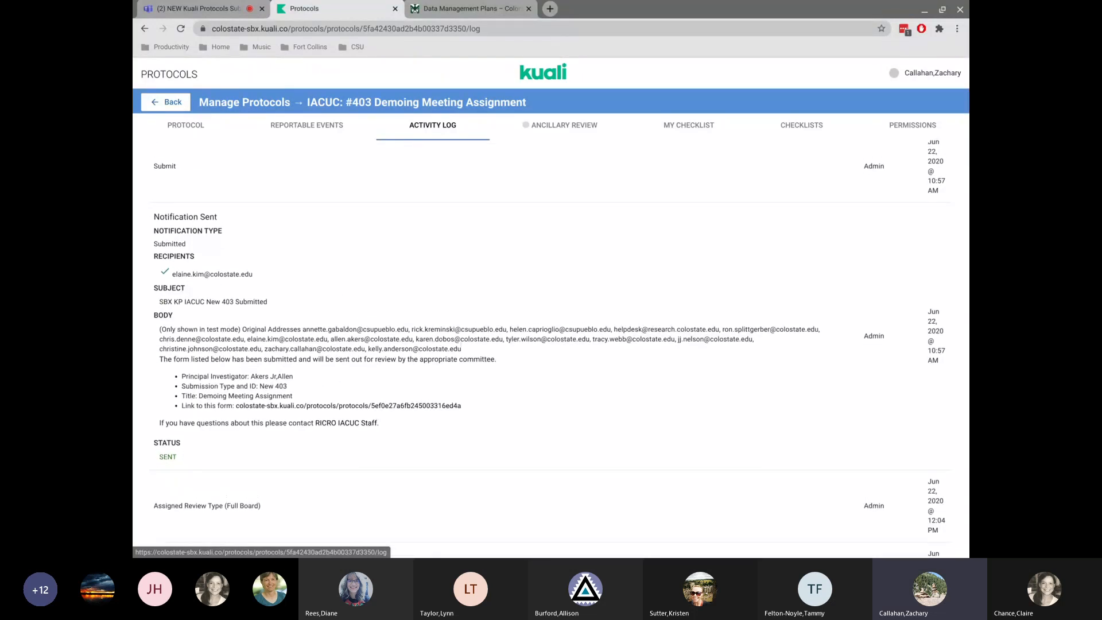
{"action": "scroll", "coordinate": [200, 280], "scroll_direction": "down", "scroll_amount": 4}
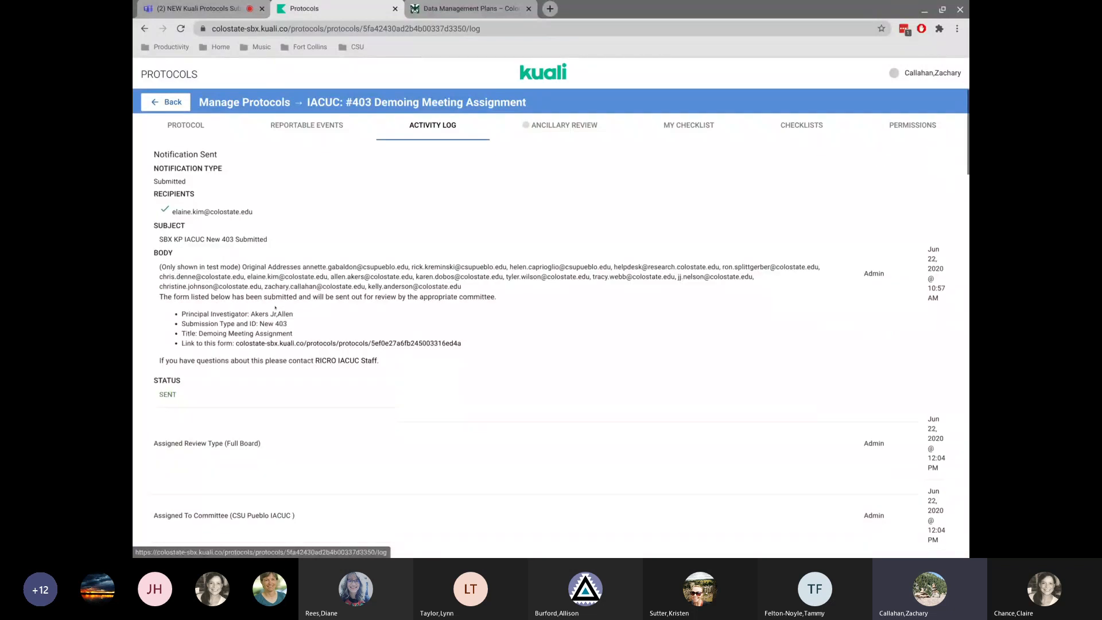
{"action": "scroll", "coordinate": [236, 262], "scroll_direction": "down", "scroll_amount": 4}
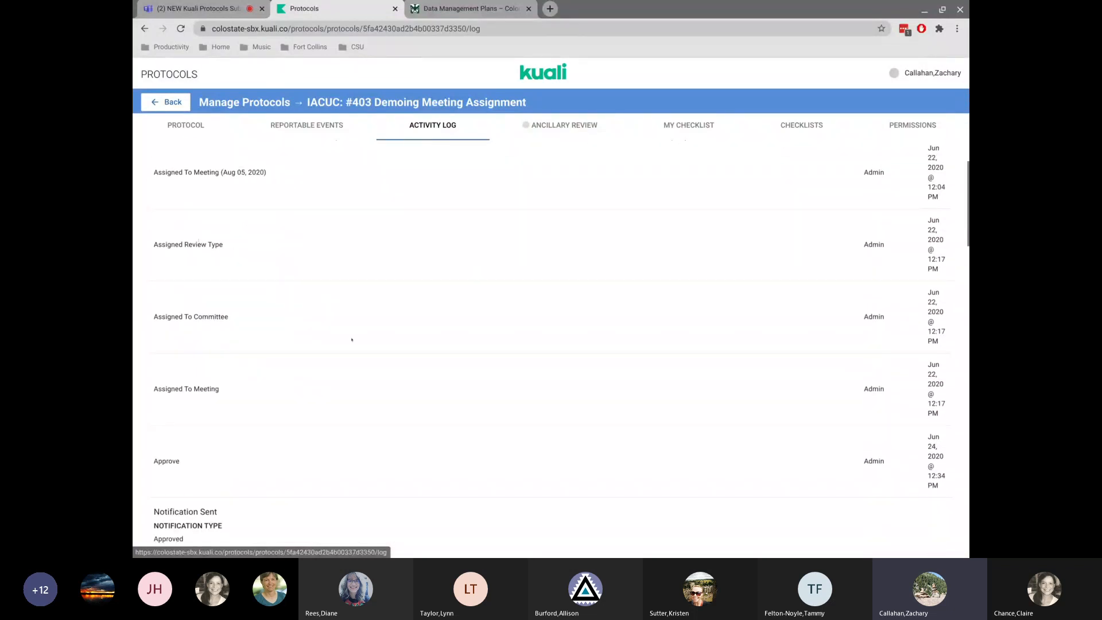
{"action": "scroll", "coordinate": [352, 339], "scroll_direction": "down", "scroll_amount": 4}
{"action": "scroll", "coordinate": [550, 346], "scroll_direction": "down", "scroll_amount": 1}
{"action": "left_click_drag", "start_coordinate": [153, 209], "coordinate": [420, 505]}
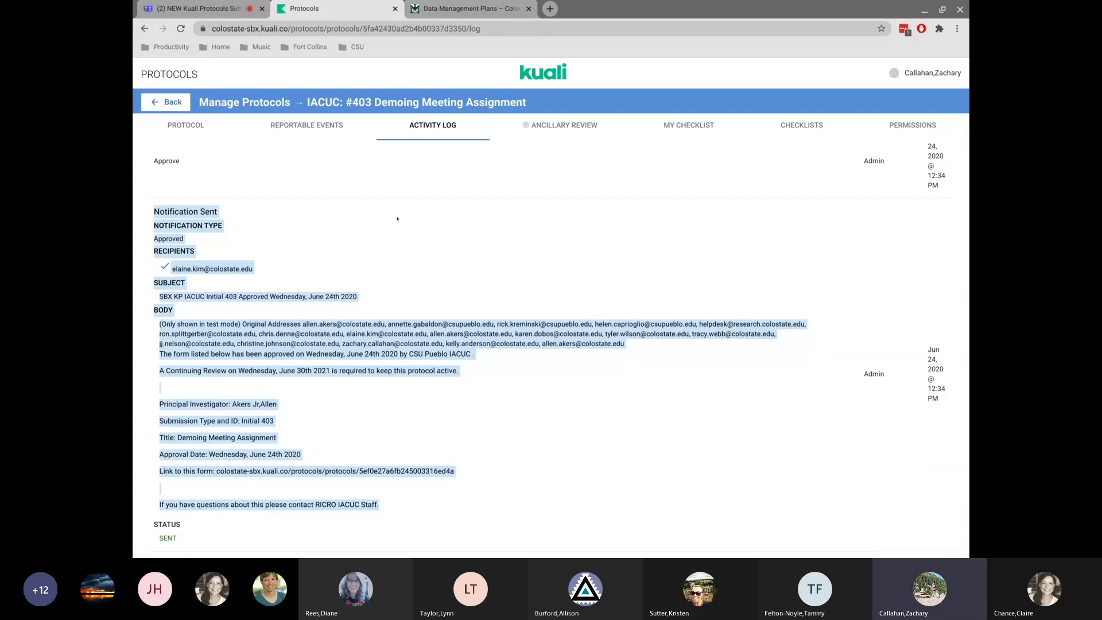
{"action": "left_click", "coordinate": [278, 267]}
{"action": "scroll", "coordinate": [274, 266], "scroll_direction": "down", "scroll_amount": 1}
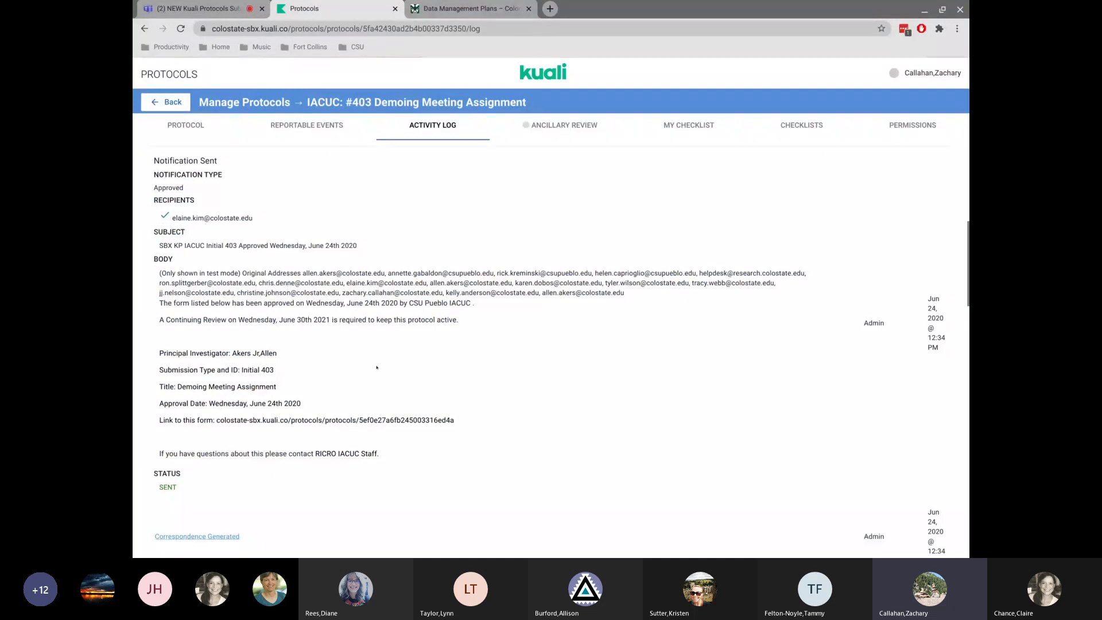
{"action": "scroll", "coordinate": [394, 381], "scroll_direction": "up", "scroll_amount": 1}
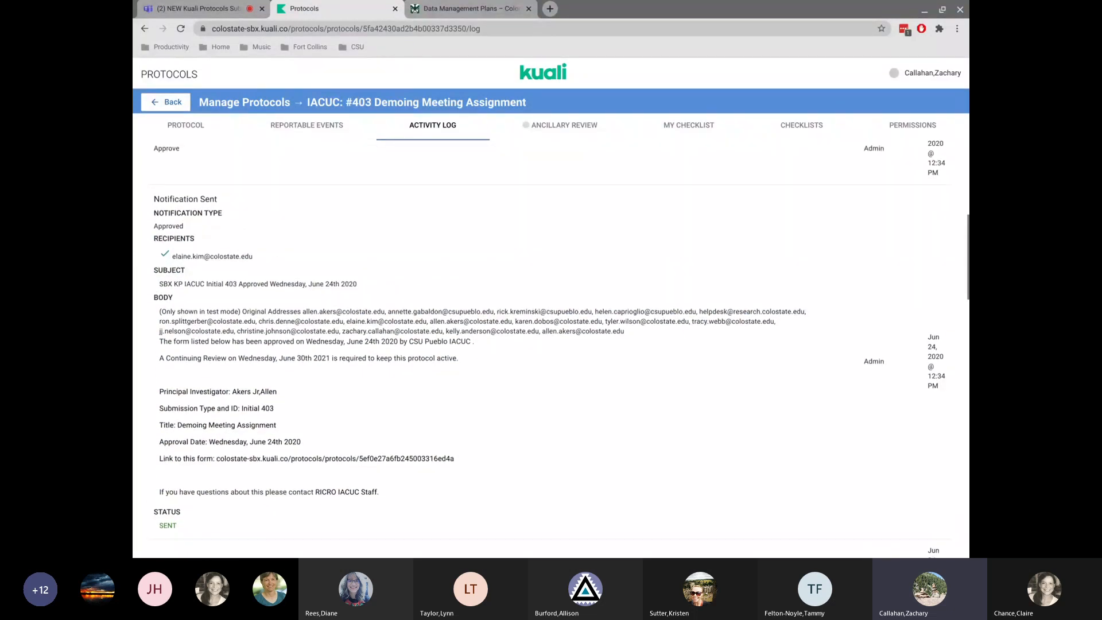
{"action": "scroll", "coordinate": [395, 382], "scroll_direction": "down", "scroll_amount": 1}
{"action": "scroll", "coordinate": [372, 364], "scroll_direction": "down", "scroll_amount": 1}
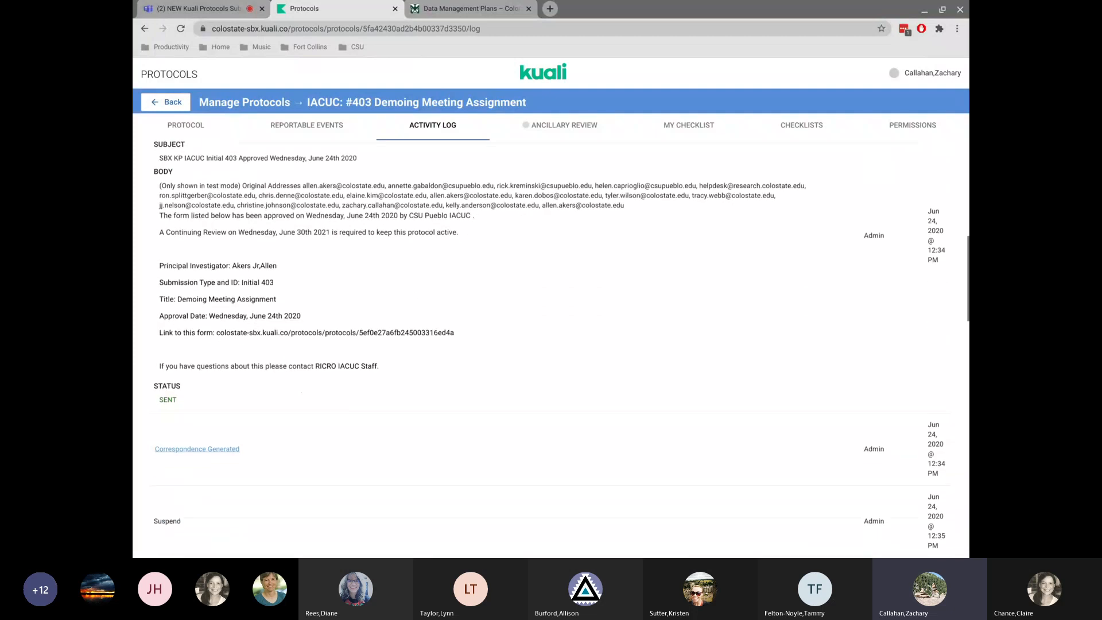
{"action": "scroll", "coordinate": [281, 282], "scroll_direction": "down", "scroll_amount": 8}
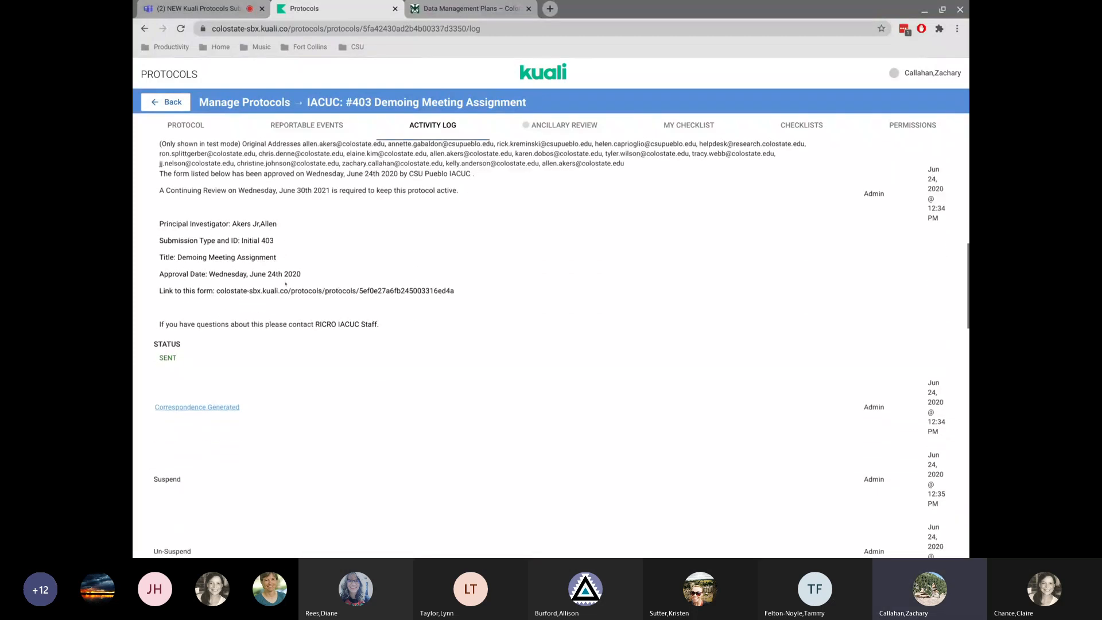
{"action": "scroll", "coordinate": [285, 283], "scroll_direction": "down", "scroll_amount": 2}
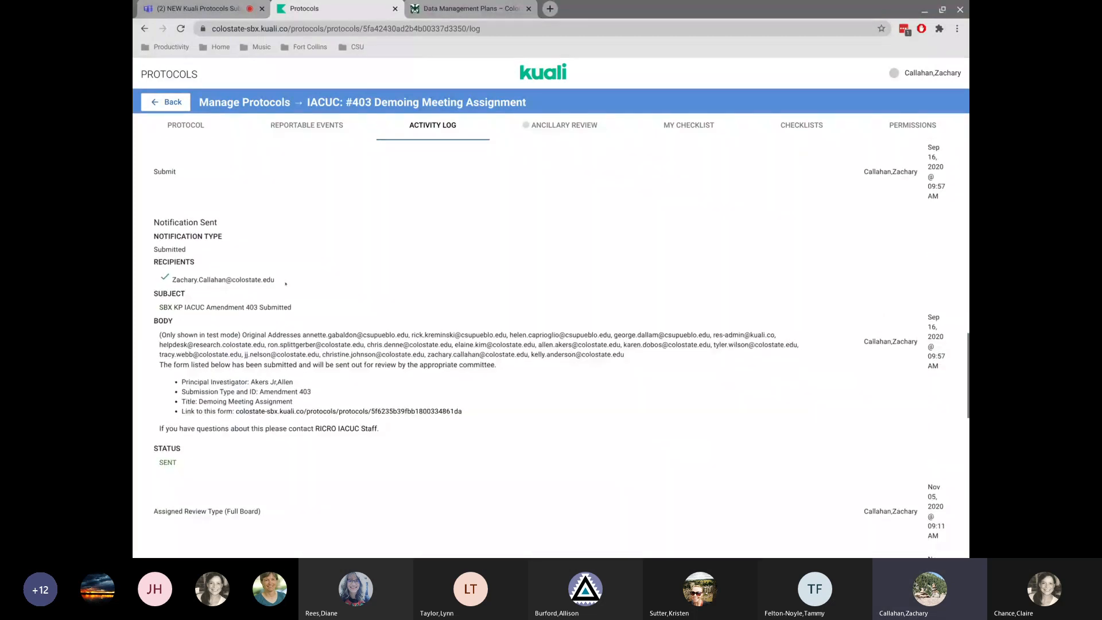
{"action": "scroll", "coordinate": [450, 292], "scroll_direction": "down", "scroll_amount": 5}
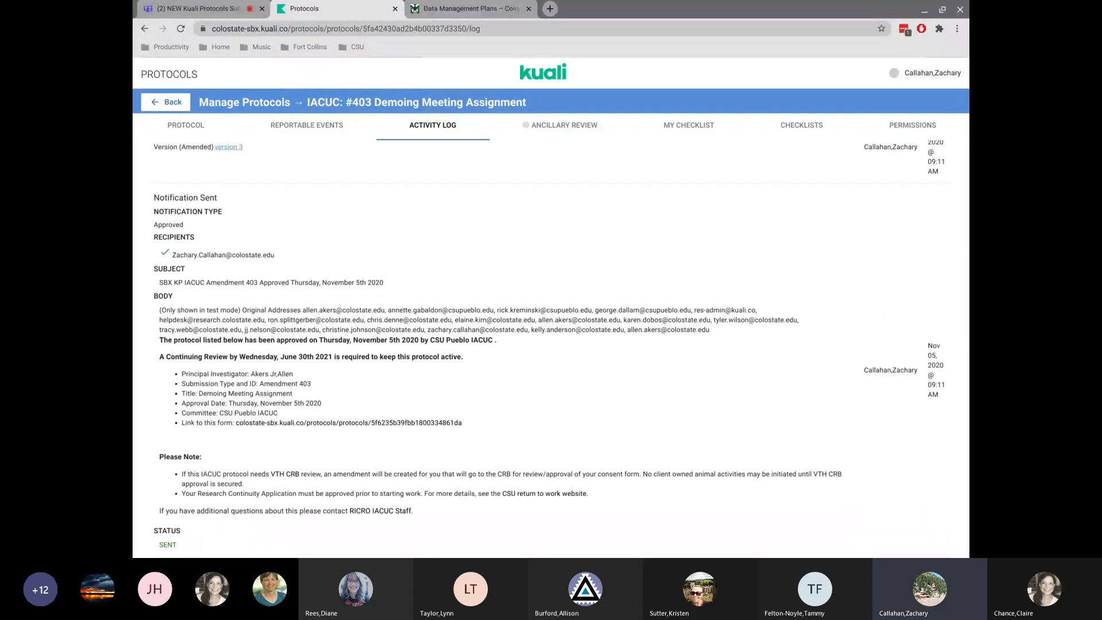
{"action": "scroll", "coordinate": [359, 368], "scroll_direction": "down", "scroll_amount": 1}
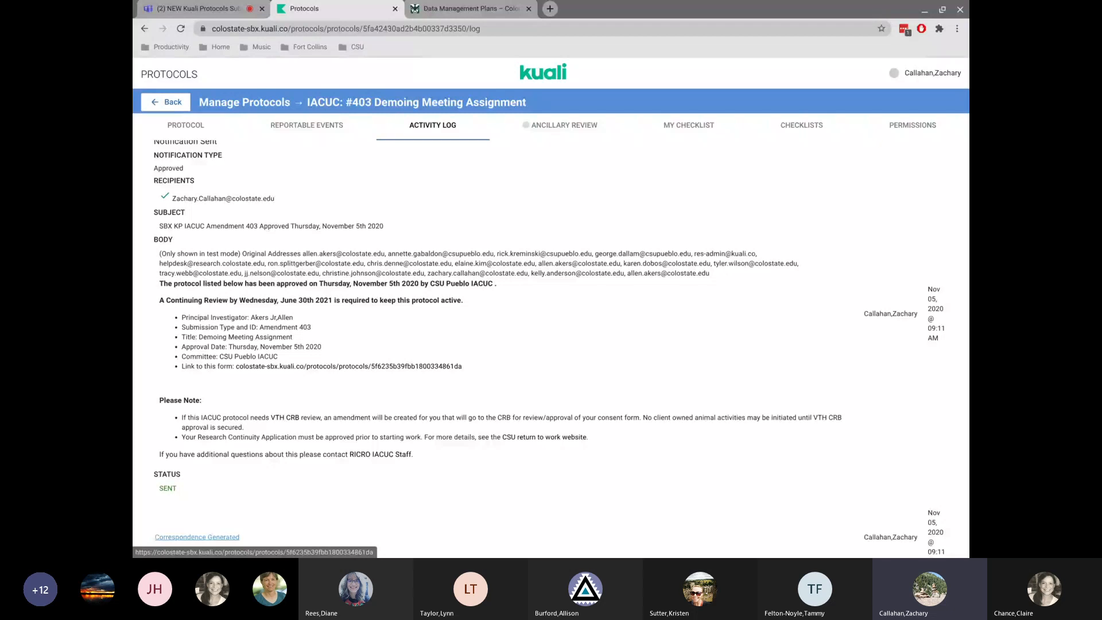
{"action": "scroll", "coordinate": [188, 513], "scroll_direction": "down", "scroll_amount": 1}
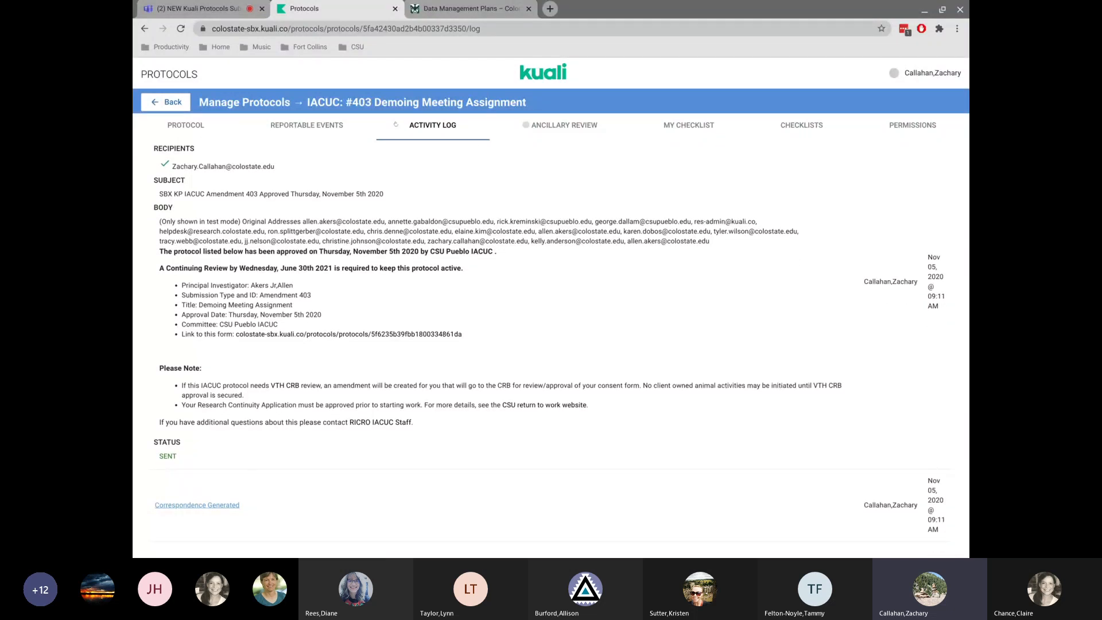
Open the generated approval correspondence from the activity log, read through it, and return to the protocol's tab.
{"action": "left_click", "coordinate": [190, 505]}
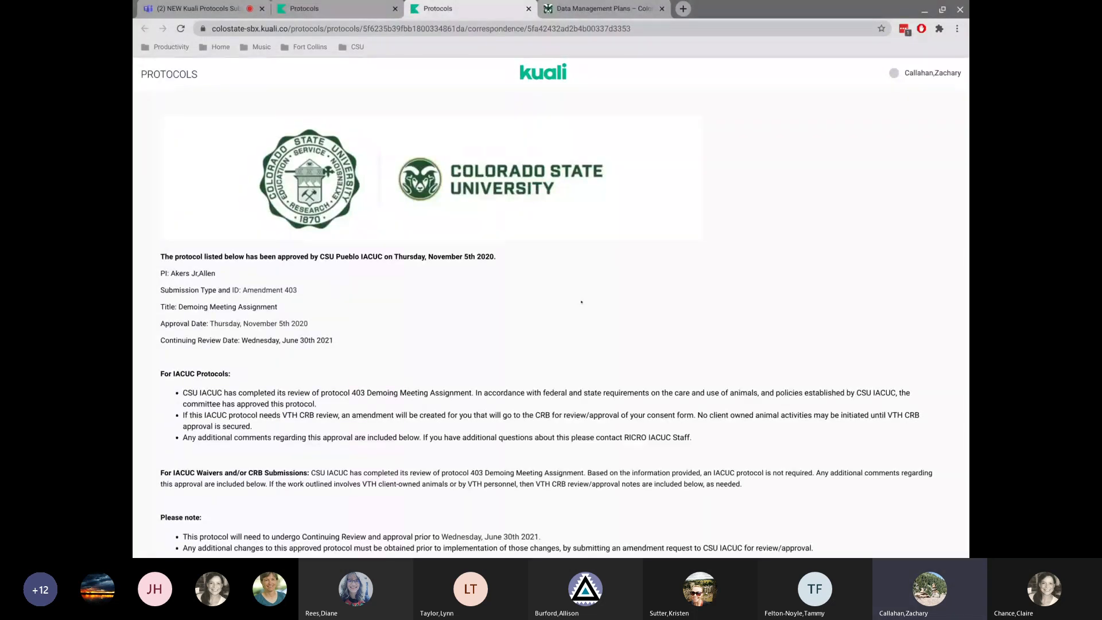
{"action": "scroll", "coordinate": [582, 302], "scroll_direction": "down", "scroll_amount": 3}
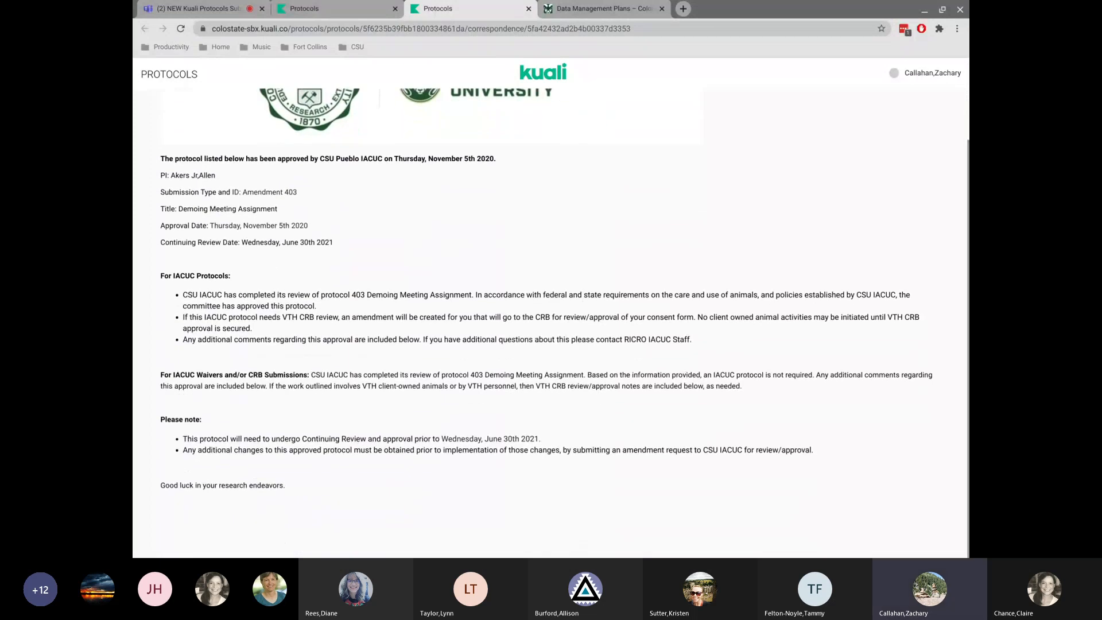
{"action": "scroll", "coordinate": [551, 316], "scroll_direction": "up", "scroll_amount": 3}
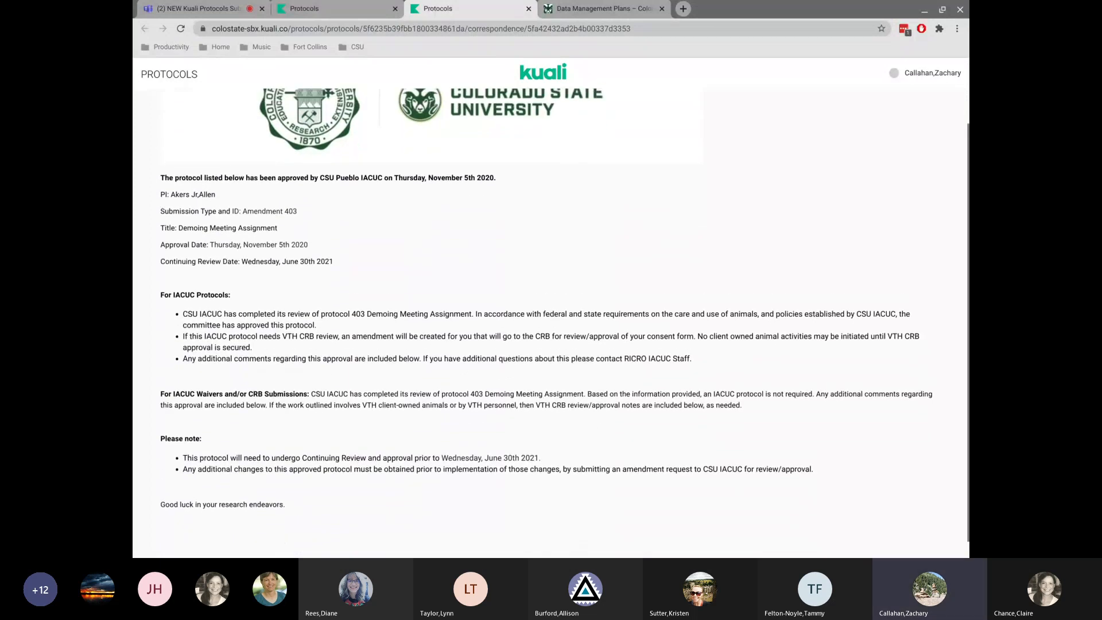
{"action": "left_click", "coordinate": [351, 7]}
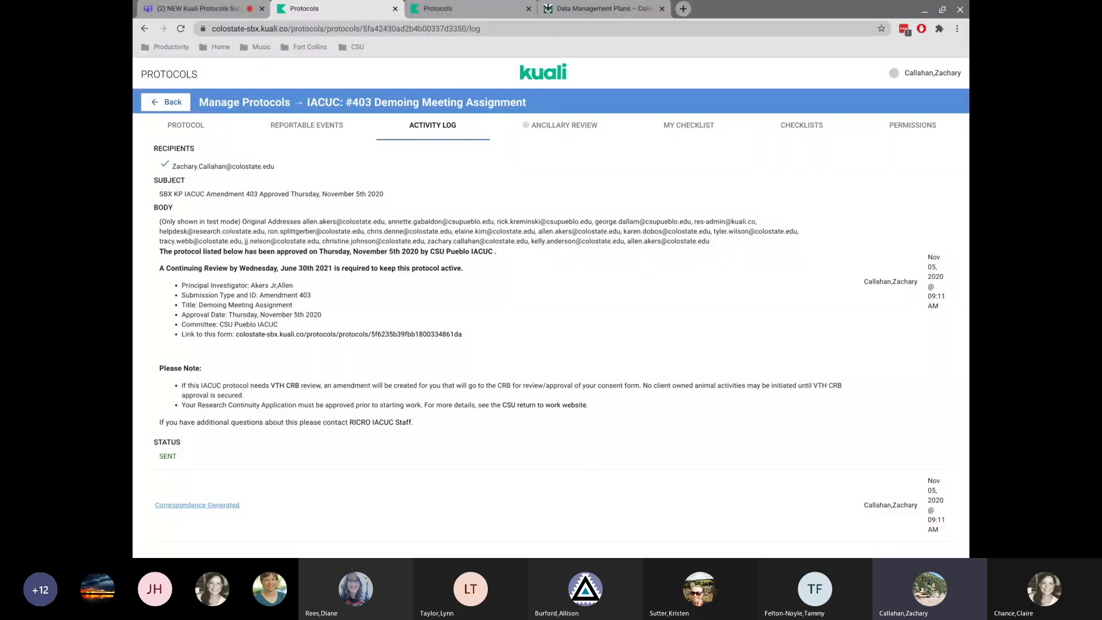
Attempt the protocol's Permissions tab again, then go back and reload to reach the protocol page.
{"action": "scroll", "coordinate": [931, 167], "scroll_direction": "up", "scroll_amount": 15}
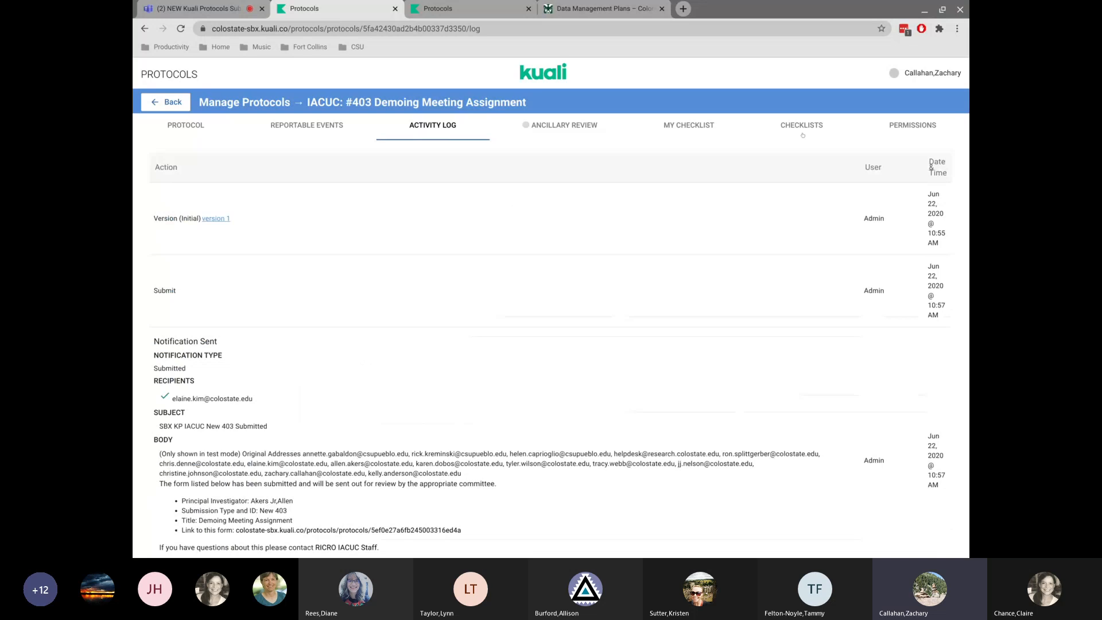
{"action": "left_click", "coordinate": [914, 136]}
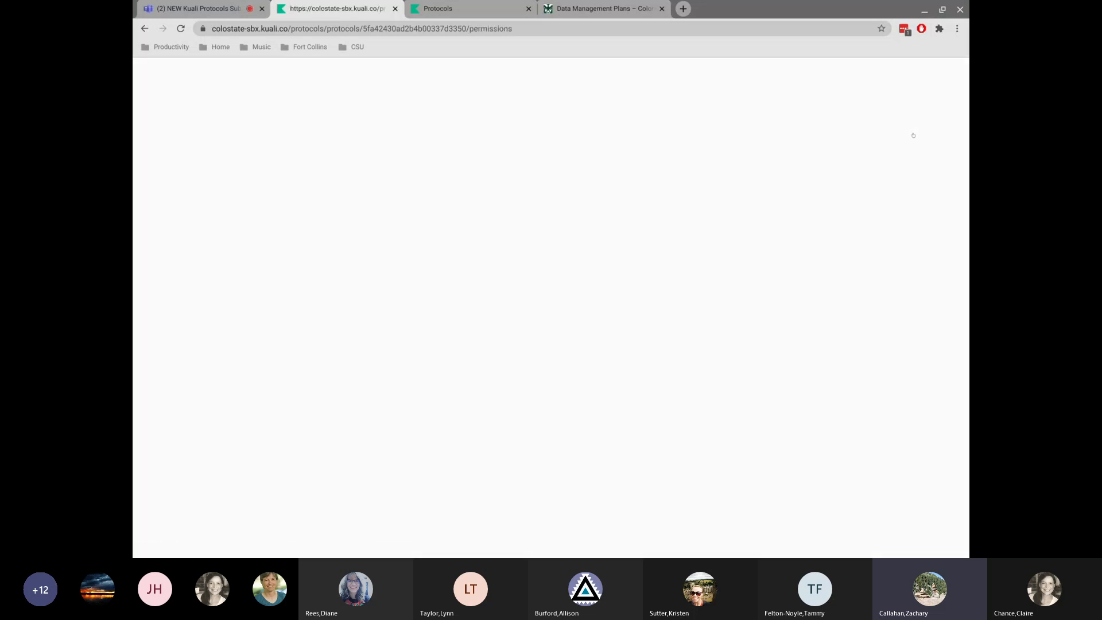
{"action": "left_click", "coordinate": [145, 29]}
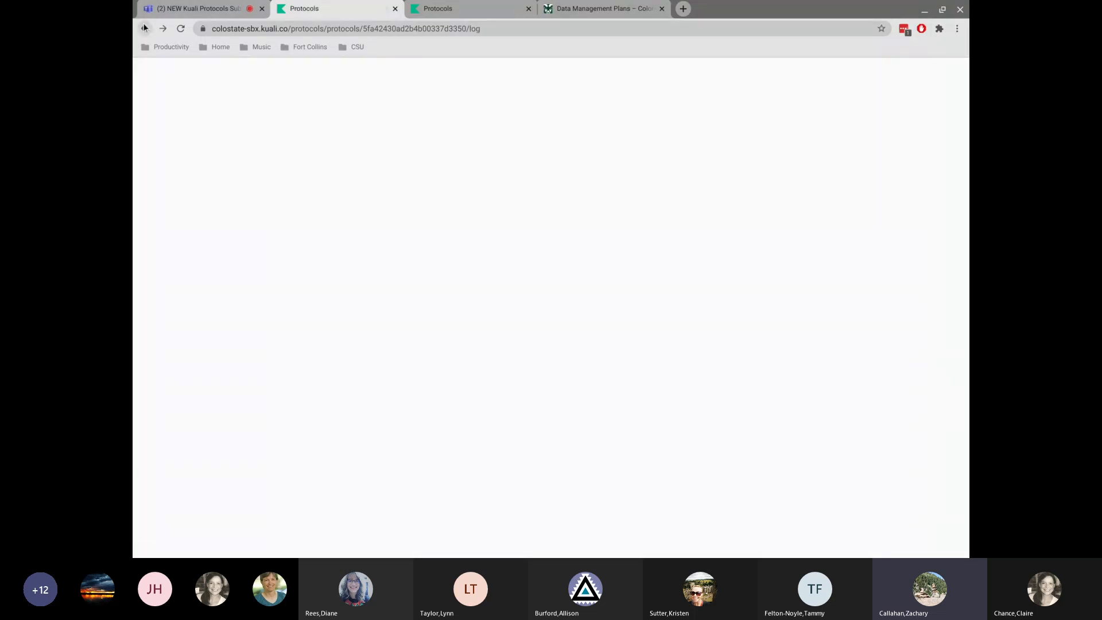
{"action": "left_click", "coordinate": [145, 28]}
{"action": "left_click", "coordinate": [181, 30]}
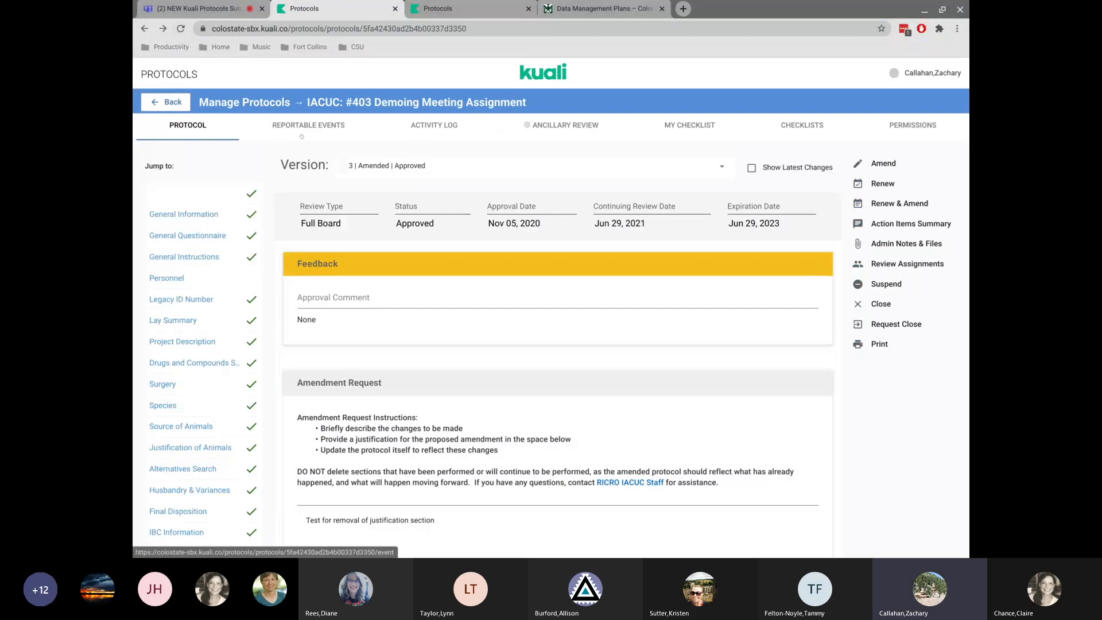
Browse the protocol's Reportable Events and Ancillary Review tabs, review the Protocol tab, and go back to Manage Protocols.
{"action": "left_click", "coordinate": [307, 127]}
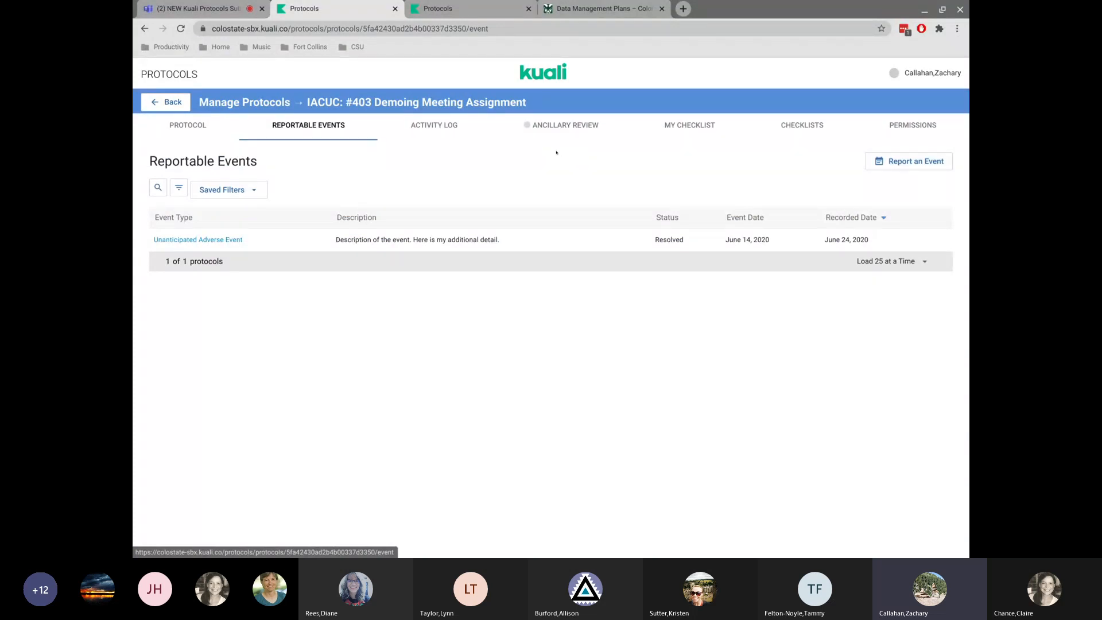
{"action": "left_click", "coordinate": [562, 127]}
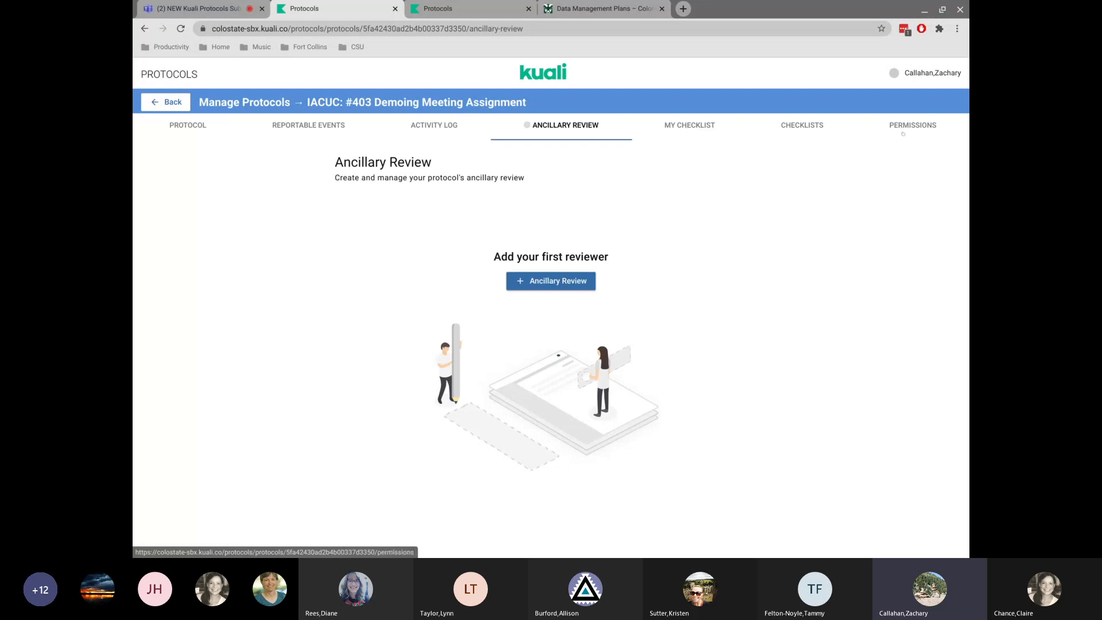
{"action": "left_click", "coordinate": [182, 125]}
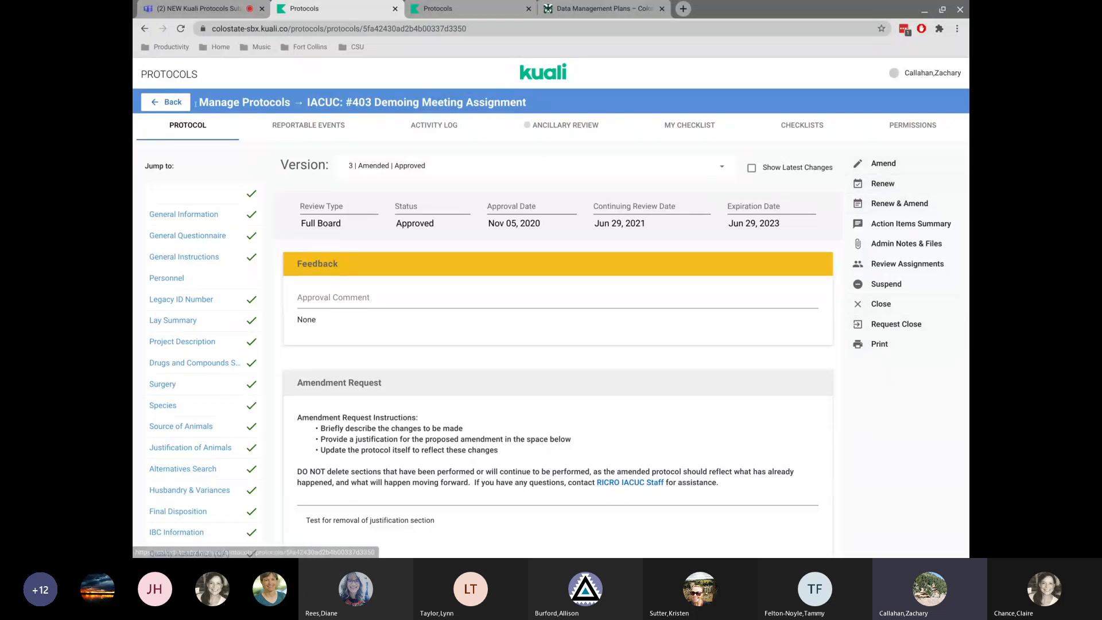
{"action": "scroll", "coordinate": [203, 295], "scroll_direction": "down", "scroll_amount": 1}
{"action": "scroll", "coordinate": [204, 295], "scroll_direction": "up", "scroll_amount": 1}
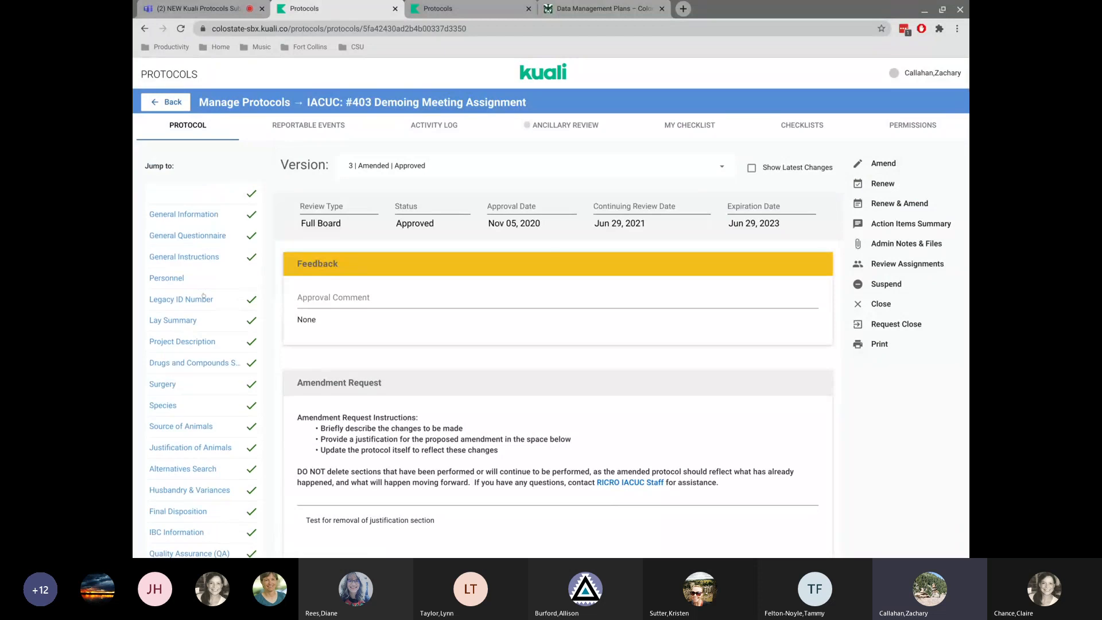
{"action": "left_click", "coordinate": [156, 102]}
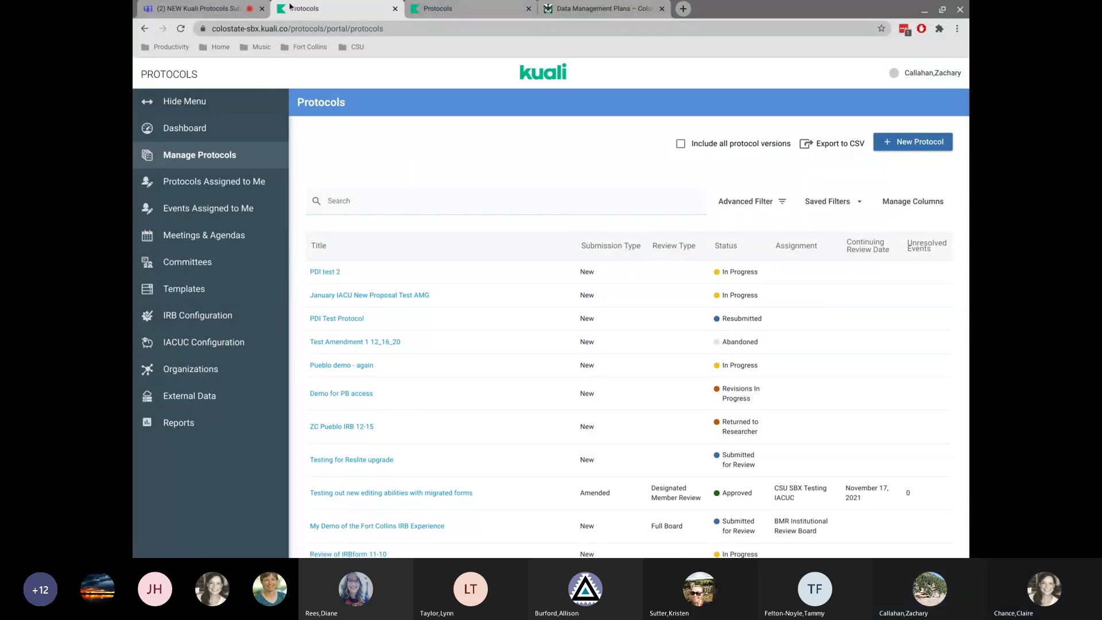
Switch to the Microsoft Teams meeting, glance at the team chat, and return to the call view.
{"action": "left_click", "coordinate": [198, 8]}
{"action": "mouse_move", "coordinate": [550, 437]}
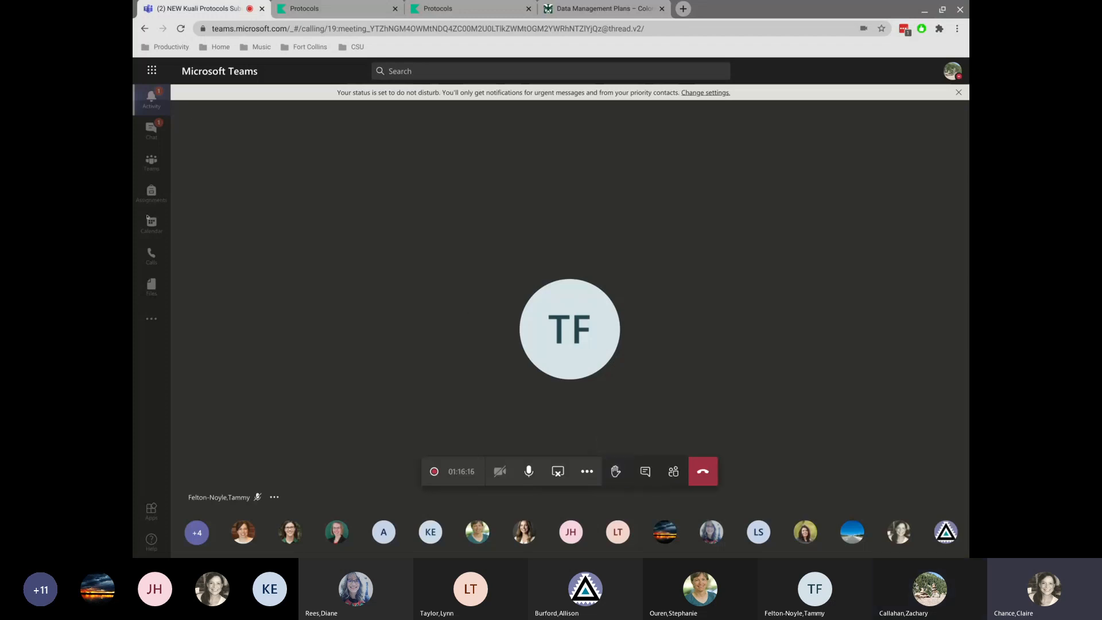
{"action": "left_click", "coordinate": [150, 129]}
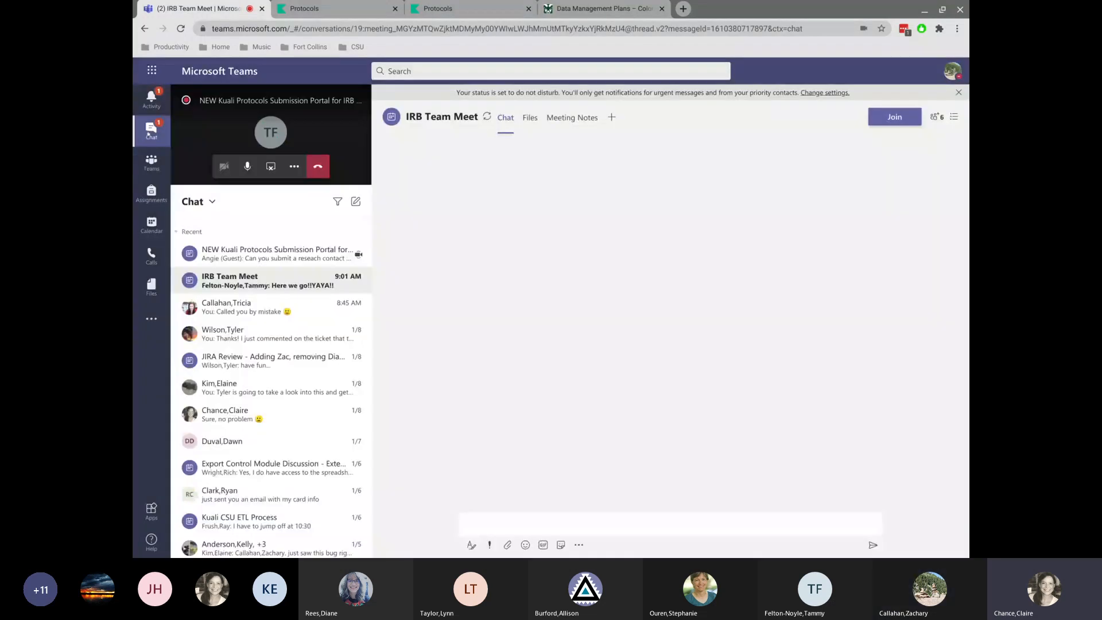
{"action": "left_click", "coordinate": [228, 131]}
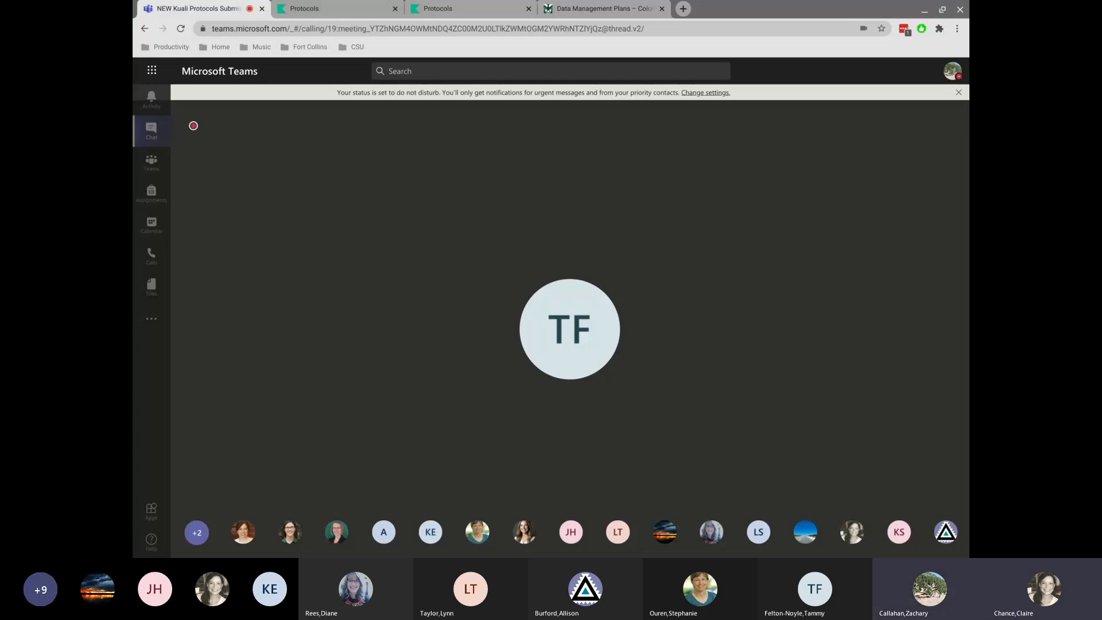
Mute the microphone and stop sharing the screen in the Teams call.
{"action": "mouse_move", "coordinate": [529, 470]}
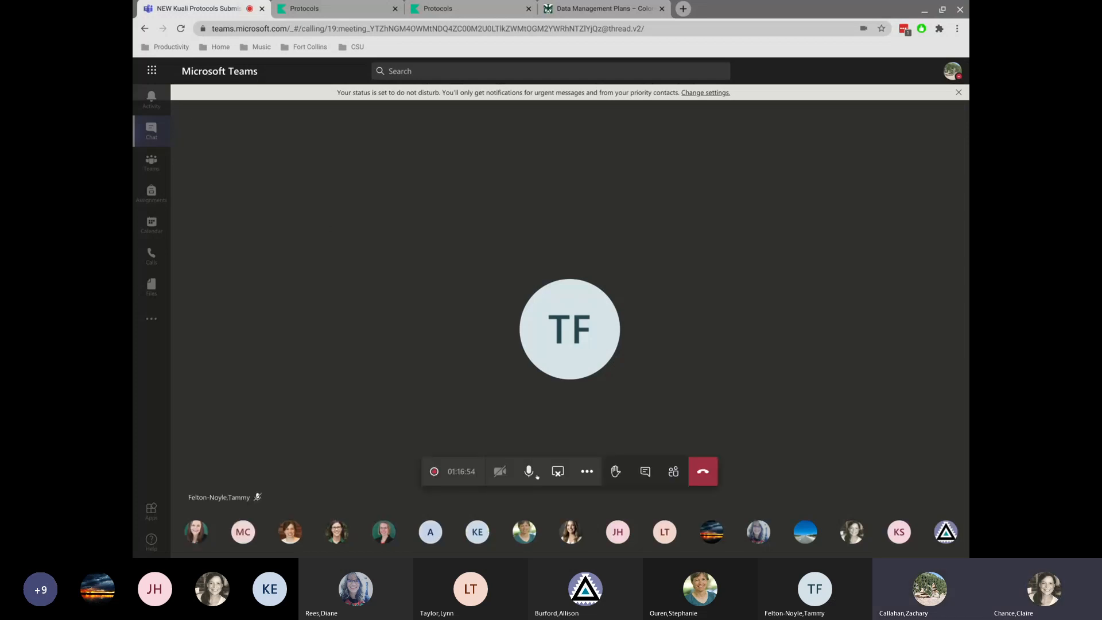
{"action": "left_click", "coordinate": [528, 471]}
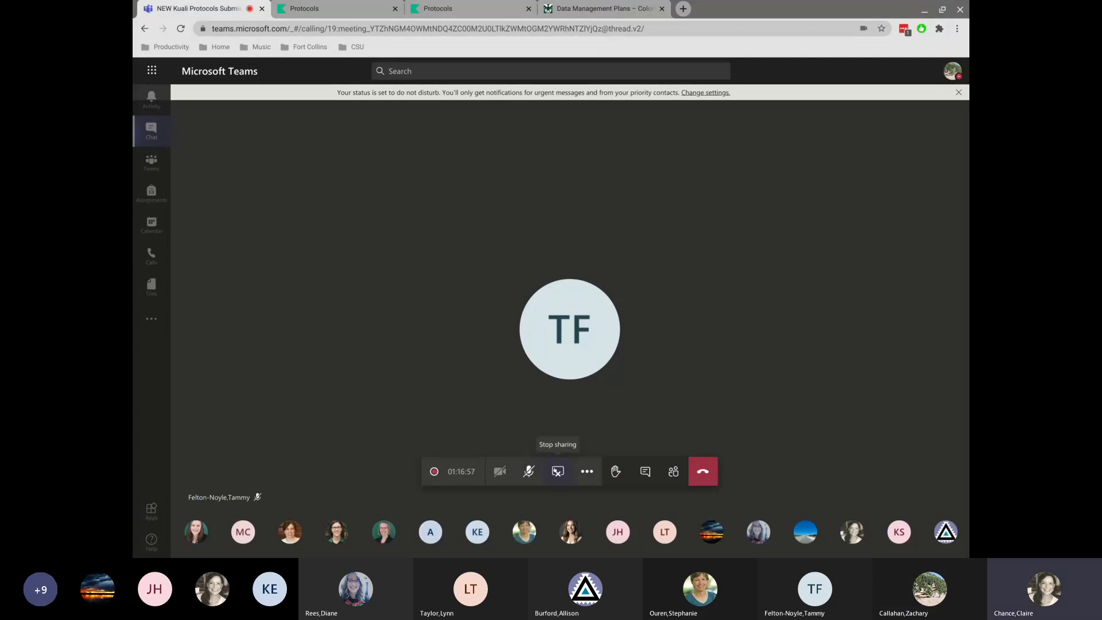
{"action": "left_click", "coordinate": [558, 470]}
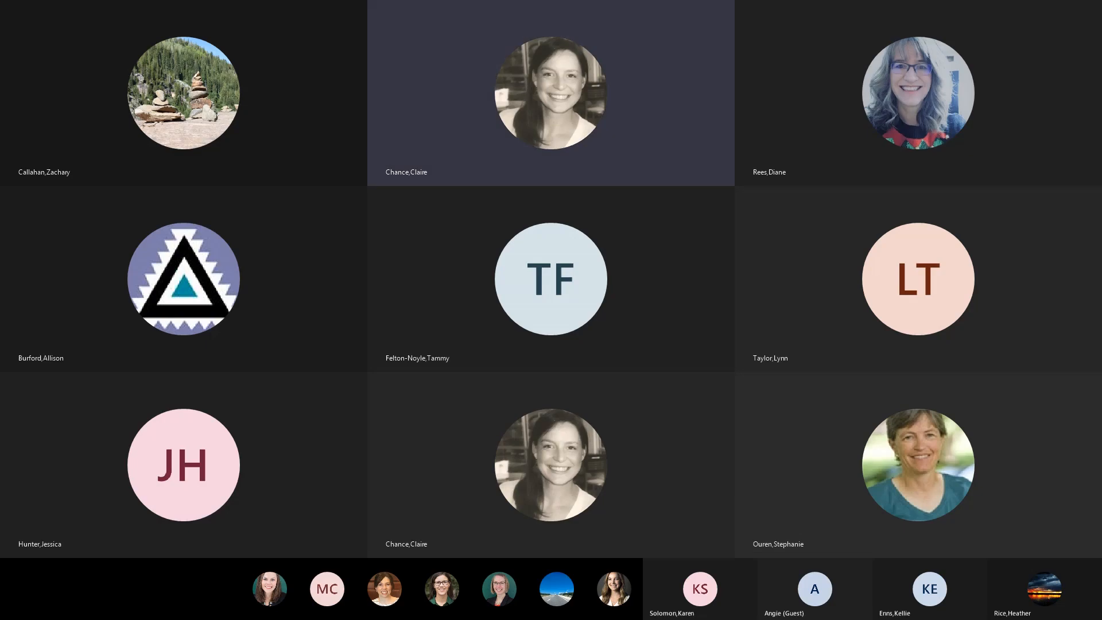